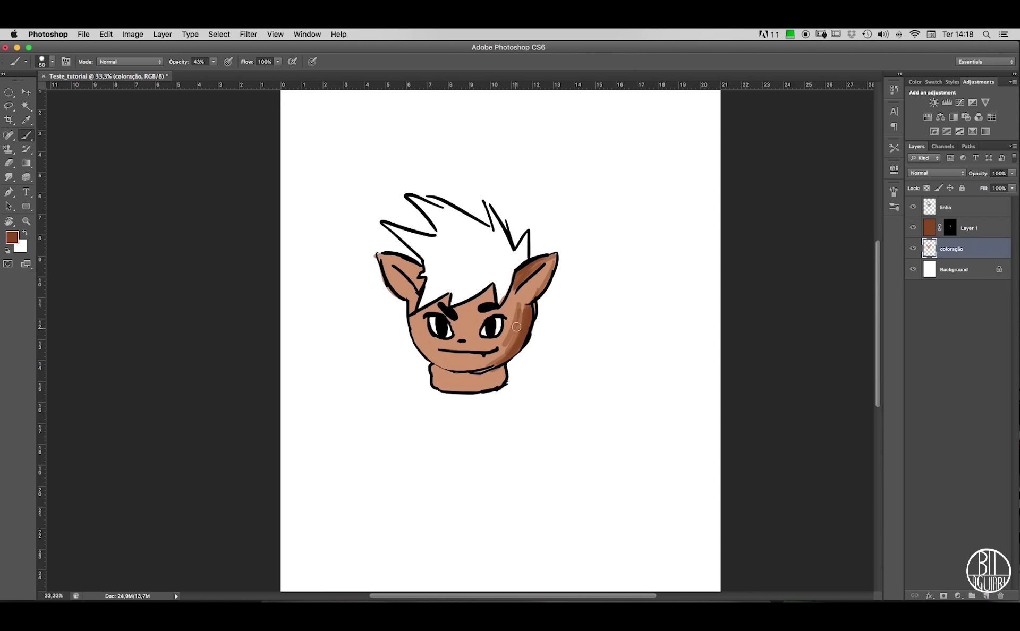
Change the fill colour of the masked Layer 1 shading to a dark red.
click(929, 228)
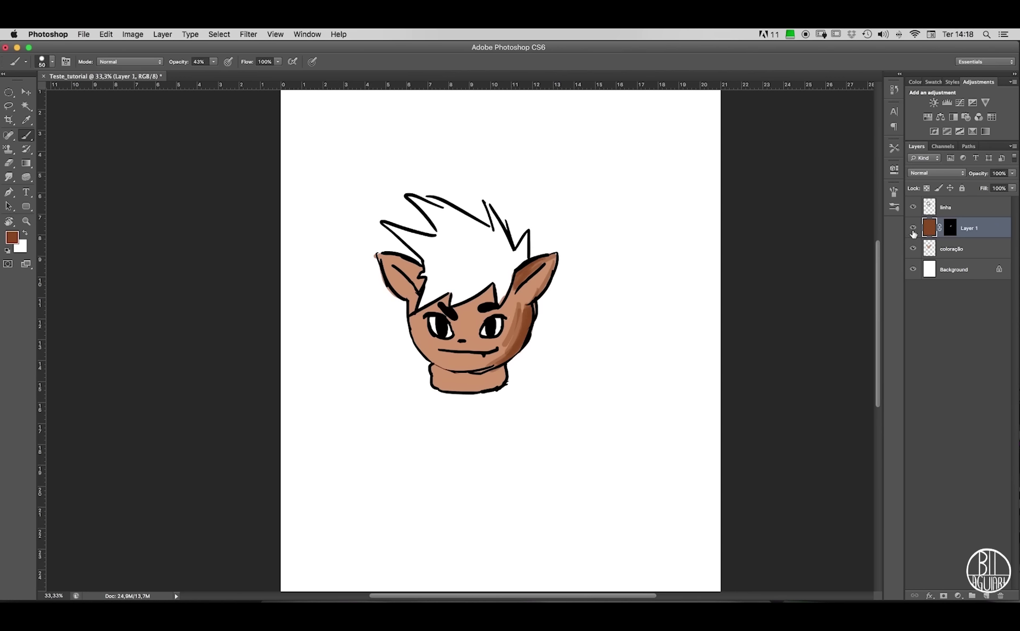
click(12, 237)
mouse_move(816, 318)
mouse_down()
mouse_move(816, 309)
mouse_move(817, 337)
mouse_up()
click(765, 278)
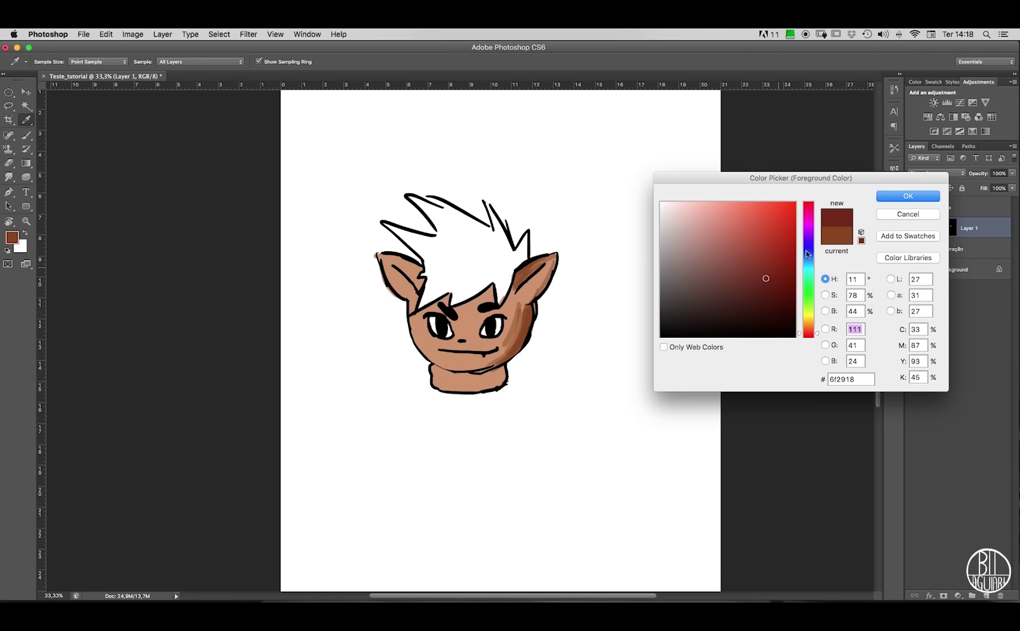
click(891, 198)
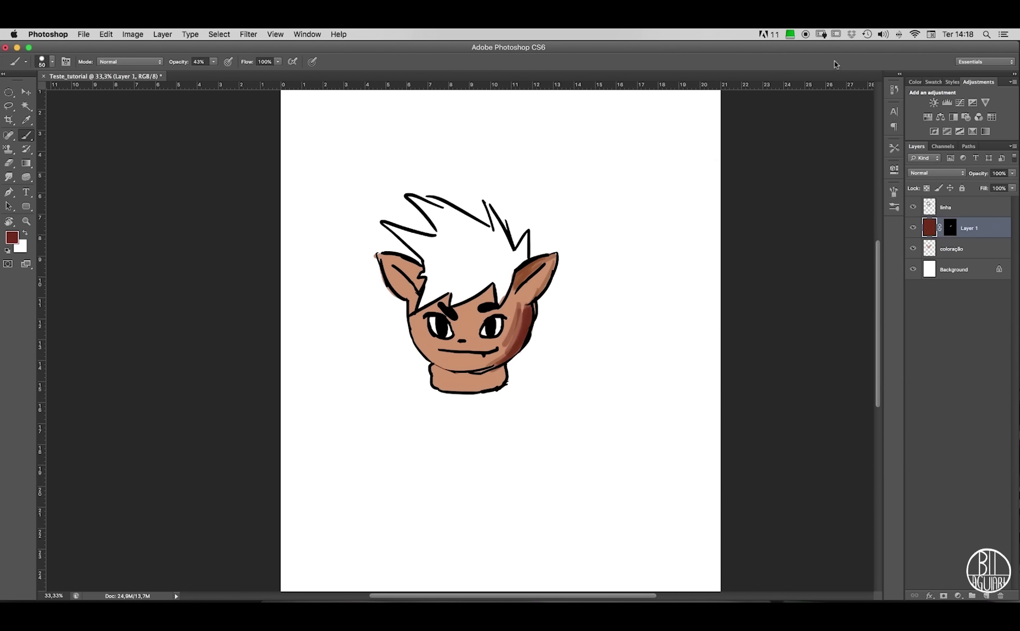
key(z)
click(528, 331)
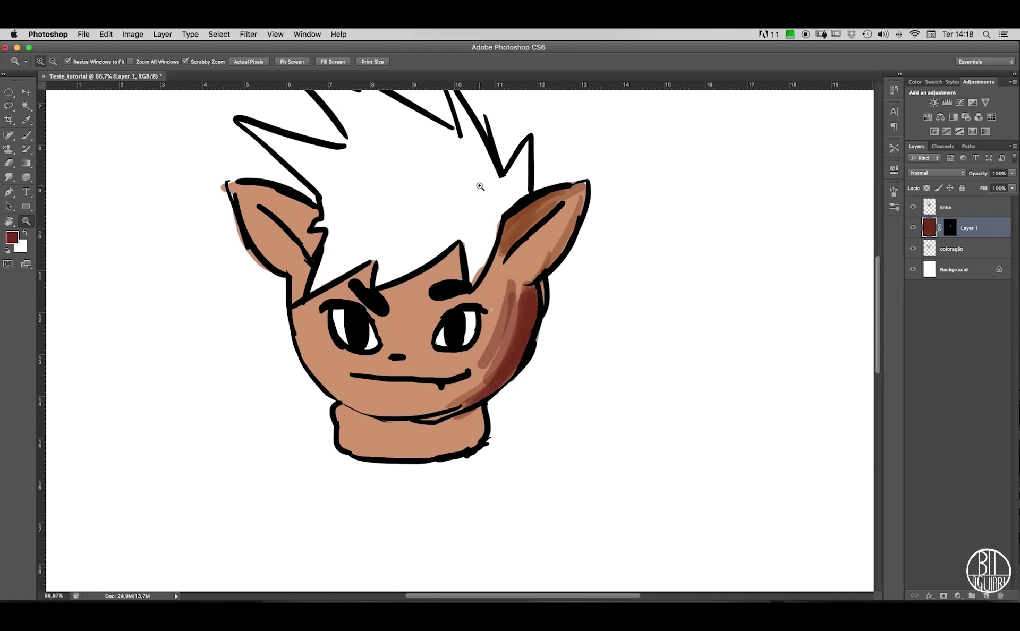
key(super+minus)
key(super+minus)
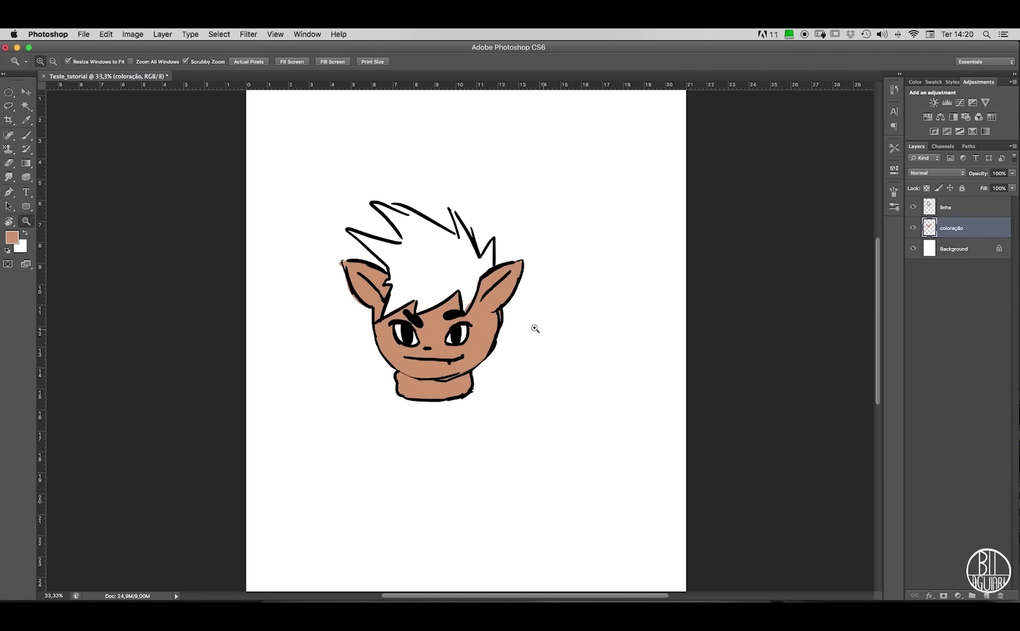
Set the foreground colour to crimson red #da1d3c for painting the character's collar.
click(449, 390)
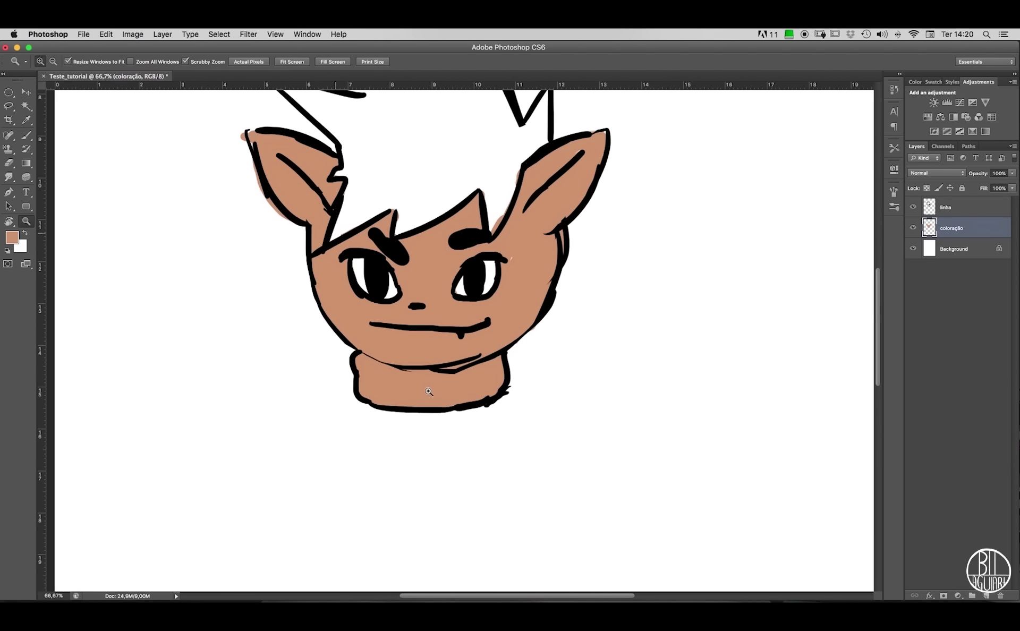
click(15, 237)
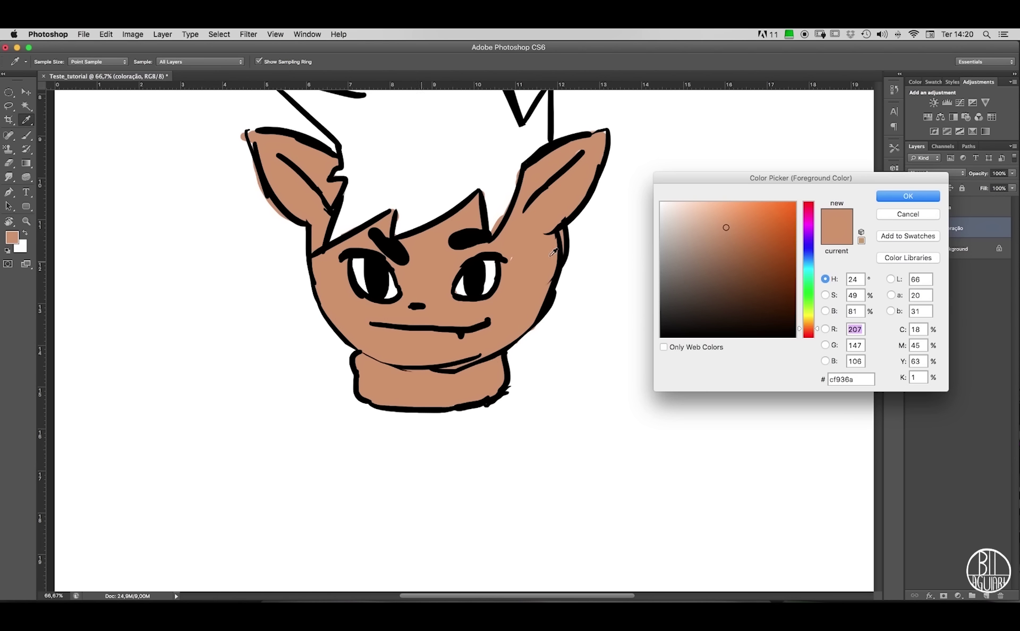
click(816, 206)
click(780, 213)
click(777, 222)
click(906, 196)
key(z)
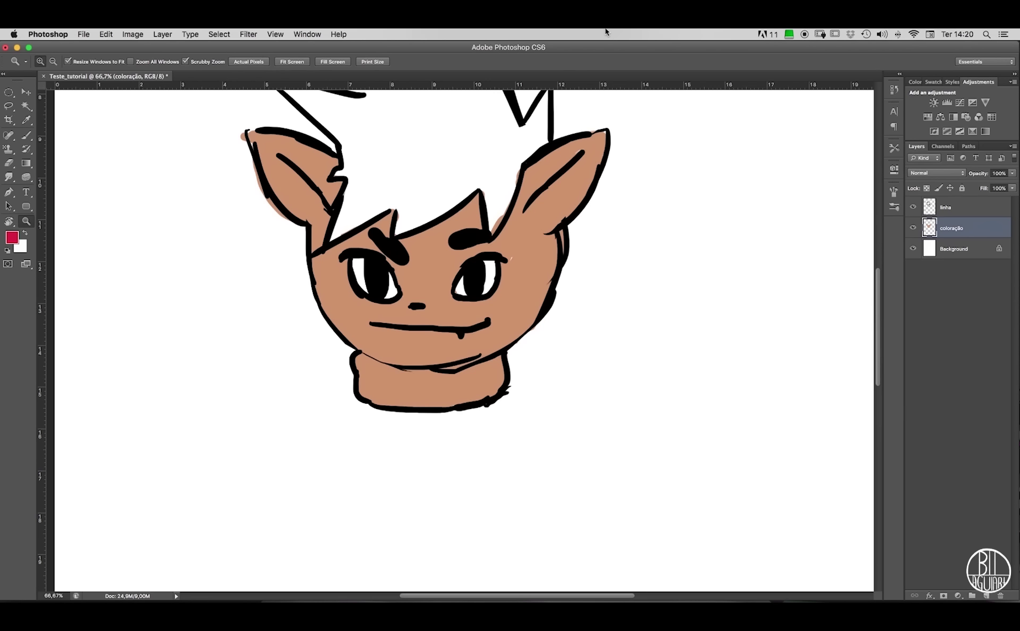
Set the Brush opacity to 100% and try red strokes on the collar of the coloração layer, undoing each trial.
key(b)
drag(366, 368, 372, 400)
key(super+z)
click(213, 62)
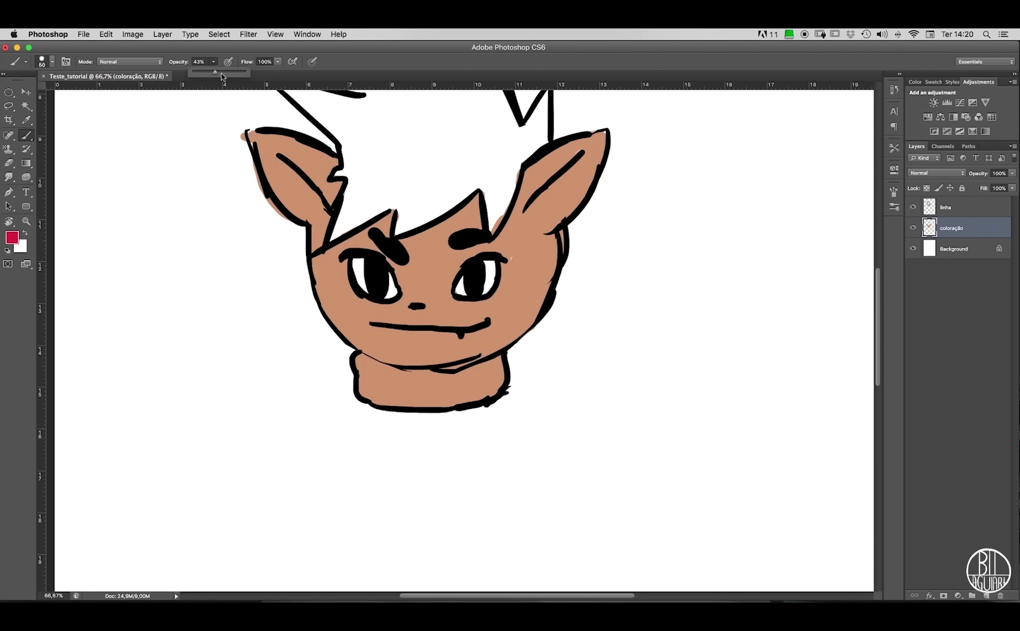
key(0)
mouse_move(367, 382)
mouse_down()
mouse_move(381, 409)
mouse_move(360, 361)
mouse_move(381, 390)
mouse_up()
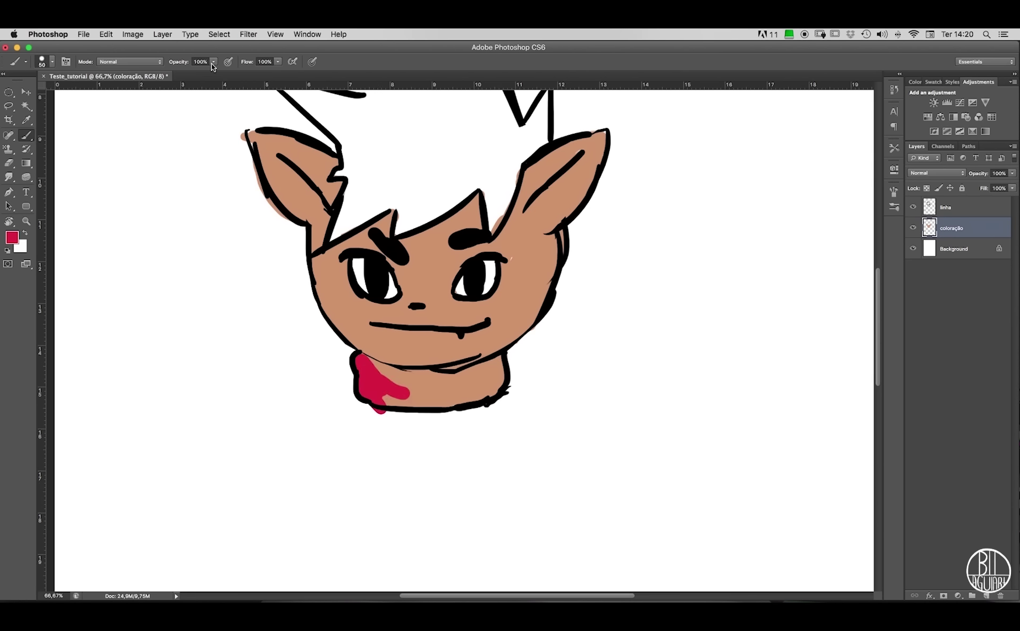
key(super+z)
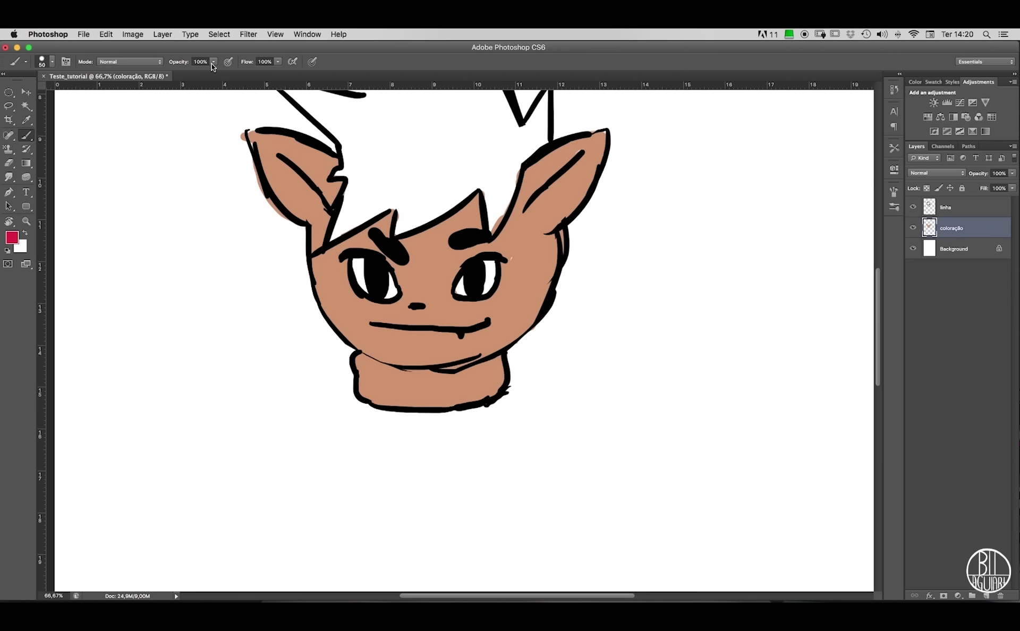
Lock the transparent pixels of the coloração layer, try painting the collar red, and undo the strokes.
click(926, 188)
mouse_move(324, 367)
mouse_down()
mouse_move(355, 393)
mouse_move(323, 336)
mouse_move(421, 404)
mouse_move(465, 409)
mouse_move(532, 393)
mouse_move(520, 377)
mouse_move(385, 380)
mouse_up()
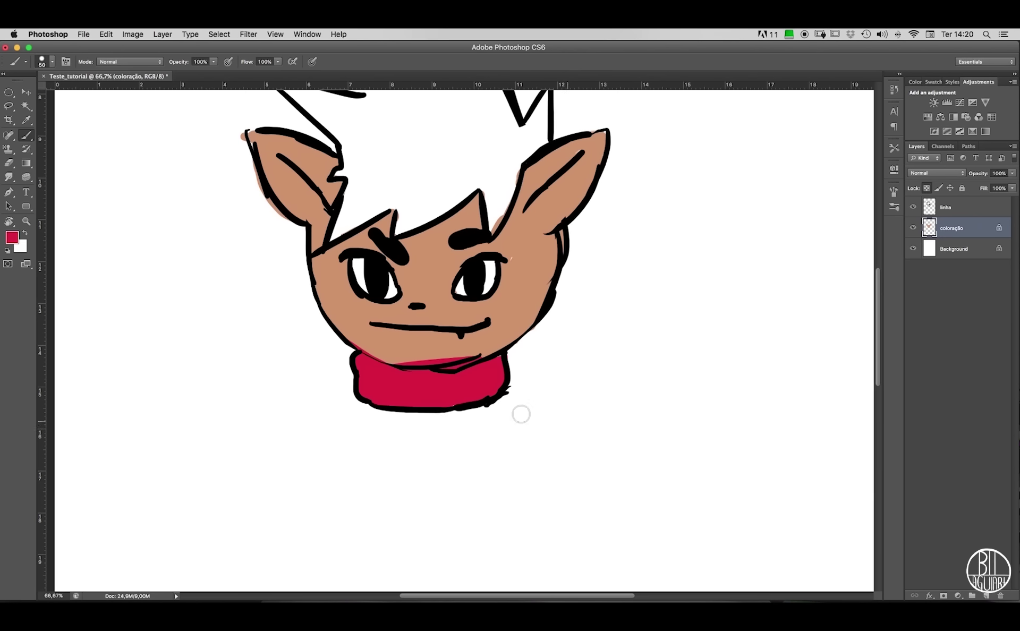
key(super+alt+z)
key(super+alt+z)
key(super+alt+z)
mouse_move(331, 367)
mouse_down()
mouse_move(399, 419)
mouse_move(393, 440)
mouse_move(508, 412)
mouse_move(526, 383)
mouse_up()
key(super+alt+z)
key(super+alt+z)
key(super+alt+z)
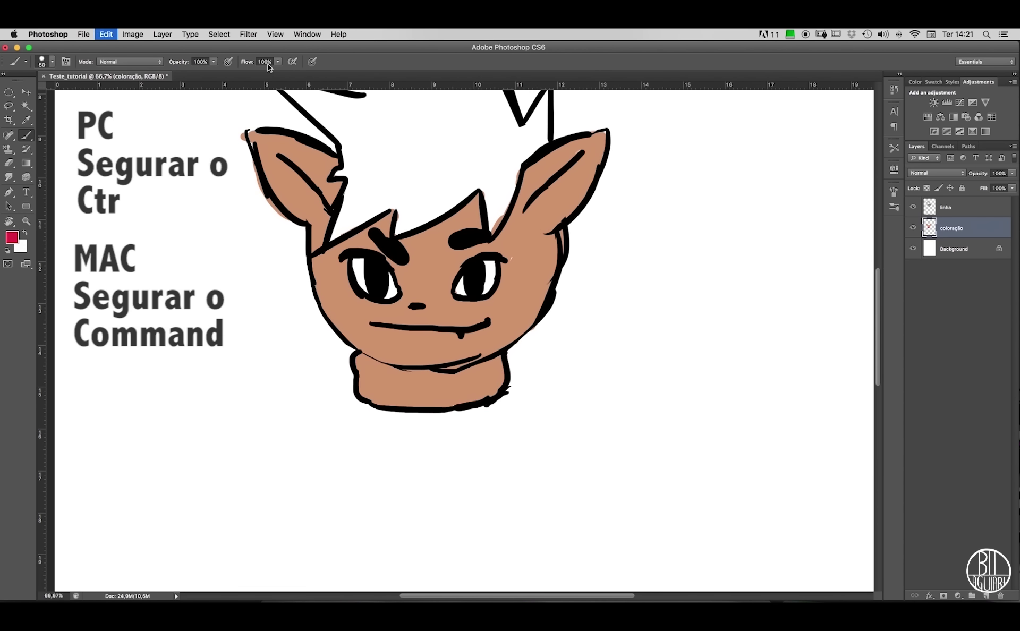
Load the coloração layer's outline as a selection, try painting the collar red inside it, and undo and deselect.
super+click(931, 234)
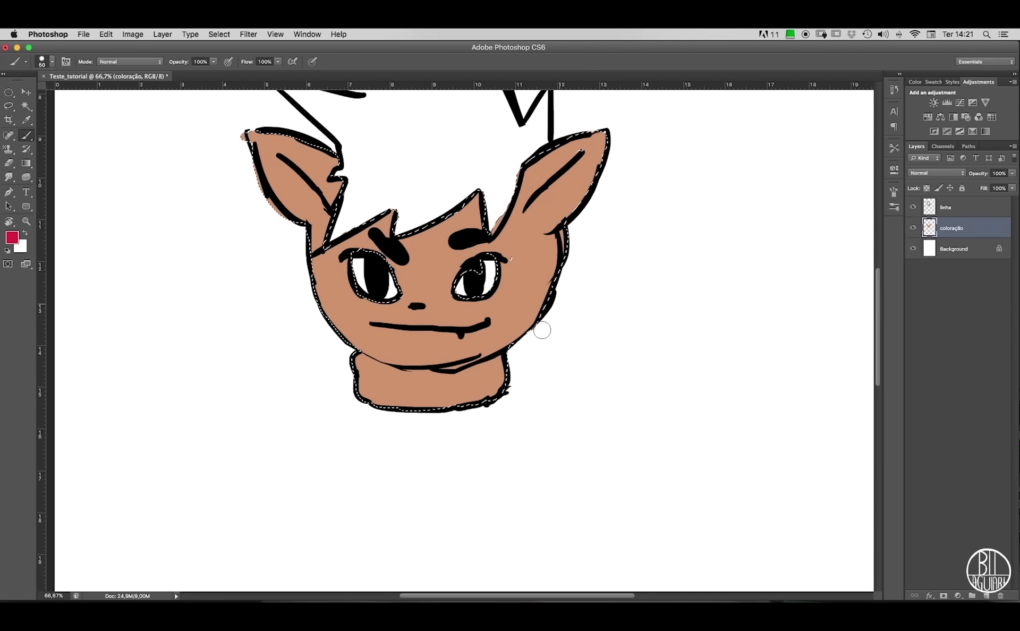
mouse_move(356, 394)
mouse_down()
mouse_move(342, 361)
mouse_move(428, 413)
mouse_move(382, 367)
mouse_move(486, 395)
mouse_move(515, 366)
mouse_move(449, 373)
mouse_move(496, 376)
mouse_move(517, 361)
mouse_move(434, 379)
mouse_move(354, 357)
mouse_move(443, 405)
mouse_move(489, 400)
mouse_up()
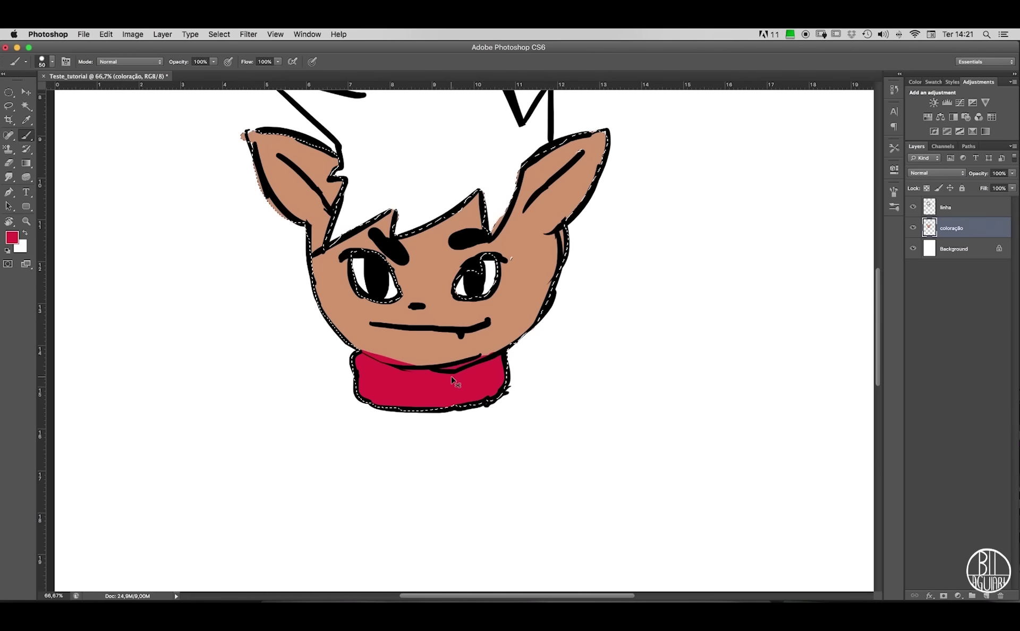
key(super+alt+z)
key(super+alt+z)
key(super+alt+z)
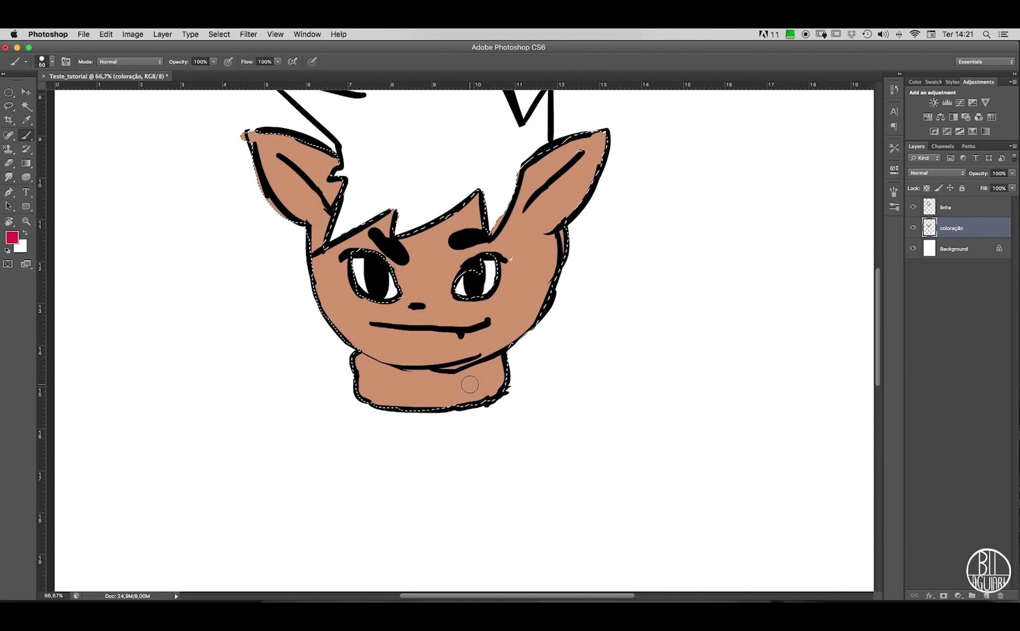
key(super+d)
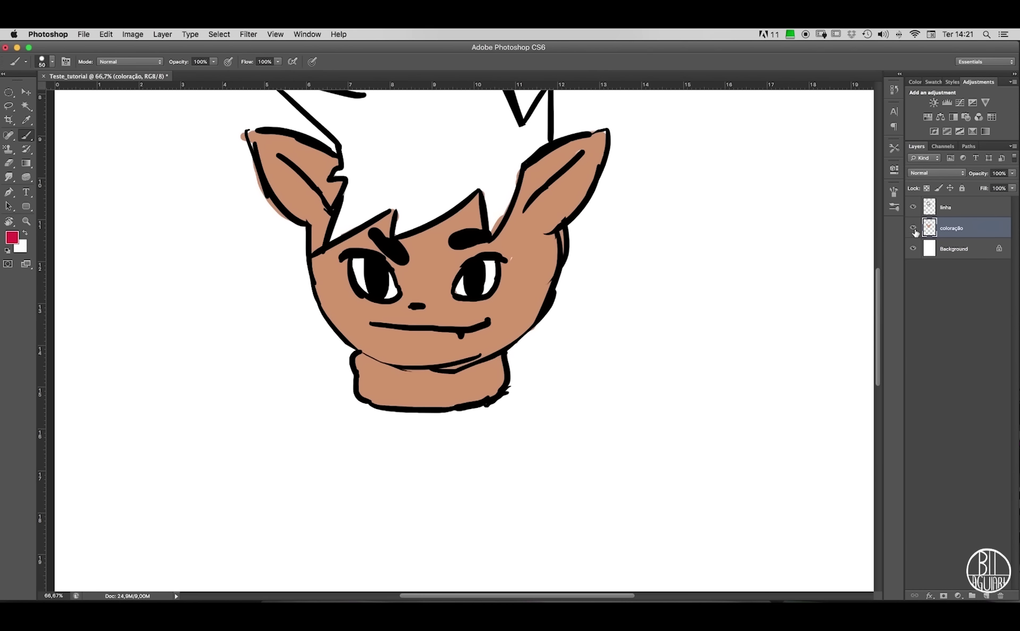
Create a new layer above coloração and turn it into a clipping mask.
key(super+minus)
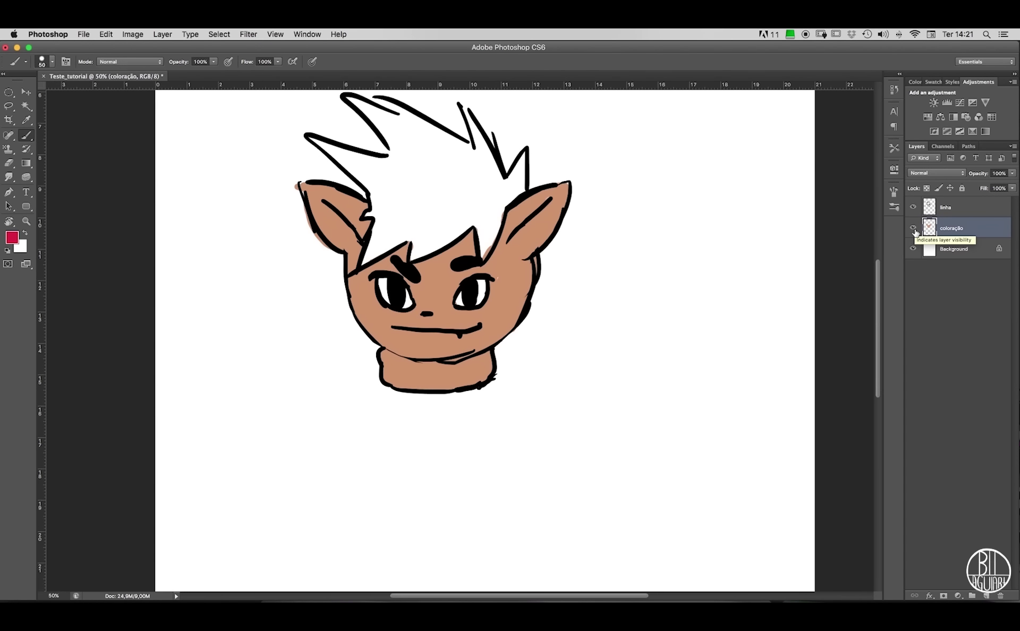
click(987, 595)
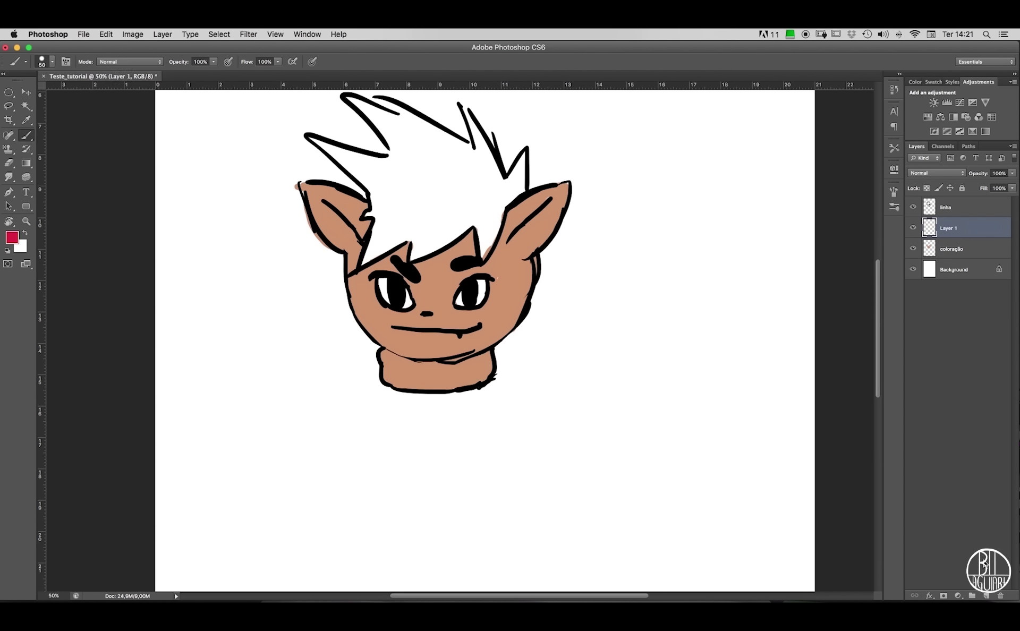
right_click(964, 234)
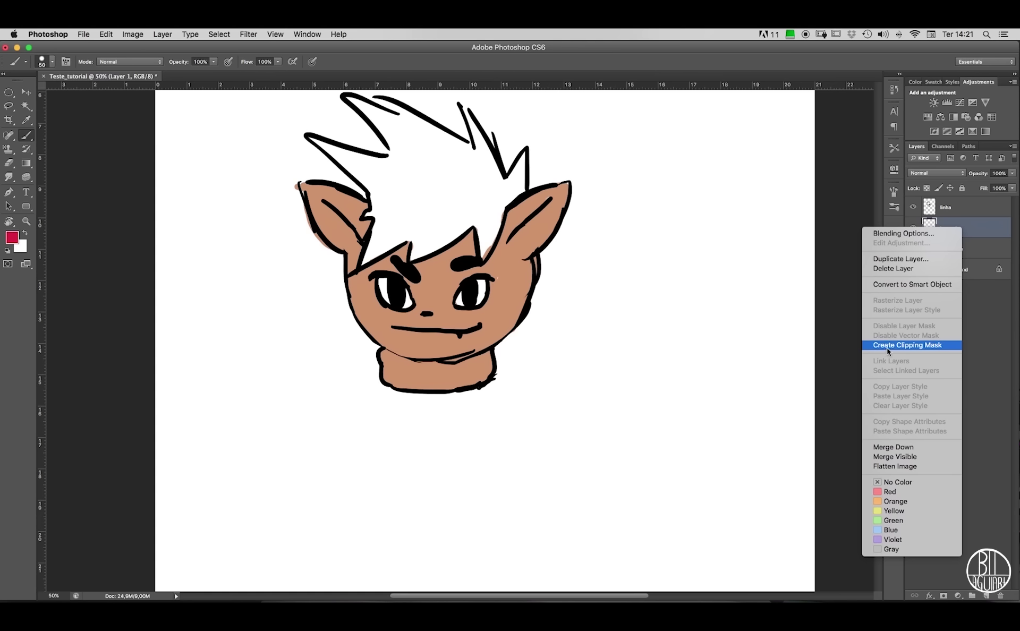
click(920, 347)
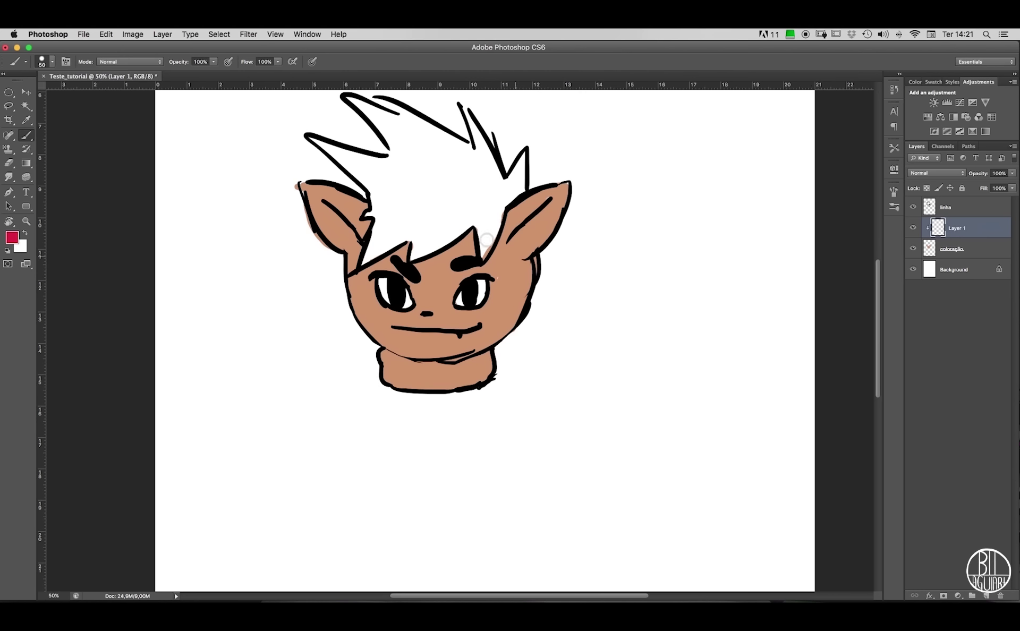
Scribble red test strokes over the head on the clipped Layer 1, toggle the layer's visibility, and remove the strokes.
mouse_move(483, 239)
mouse_down()
mouse_move(546, 330)
mouse_move(519, 140)
mouse_move(351, 239)
mouse_move(303, 178)
mouse_move(418, 359)
mouse_move(454, 380)
mouse_up()
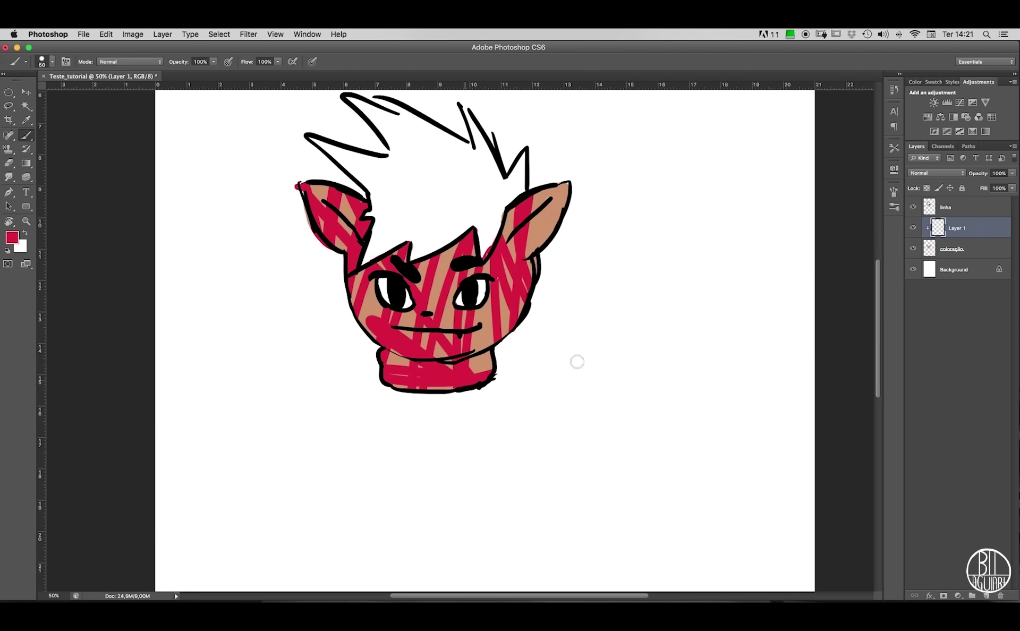
click(914, 228)
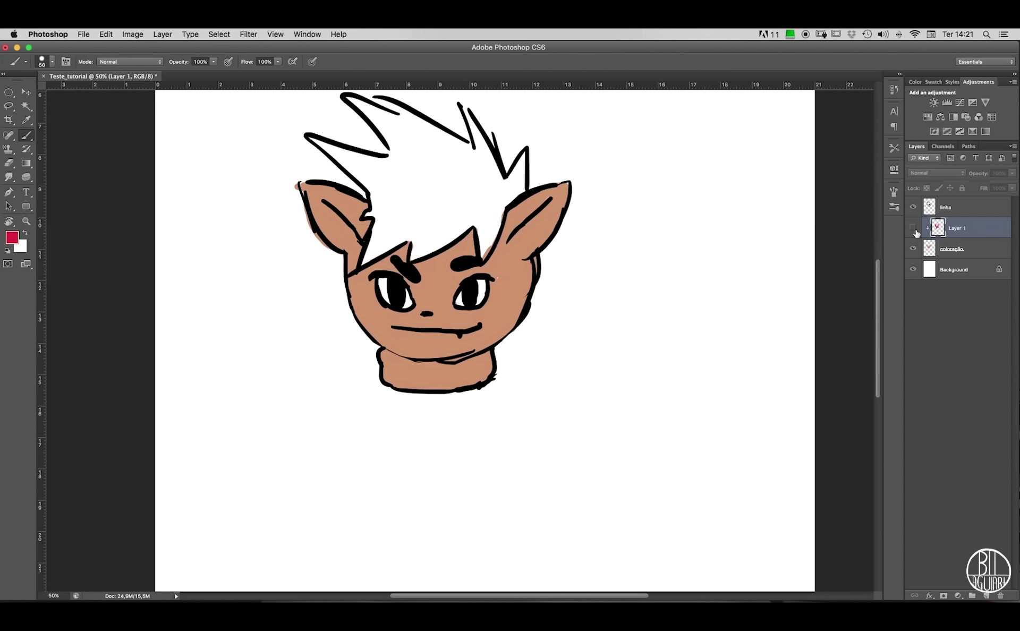
click(914, 228)
click(914, 229)
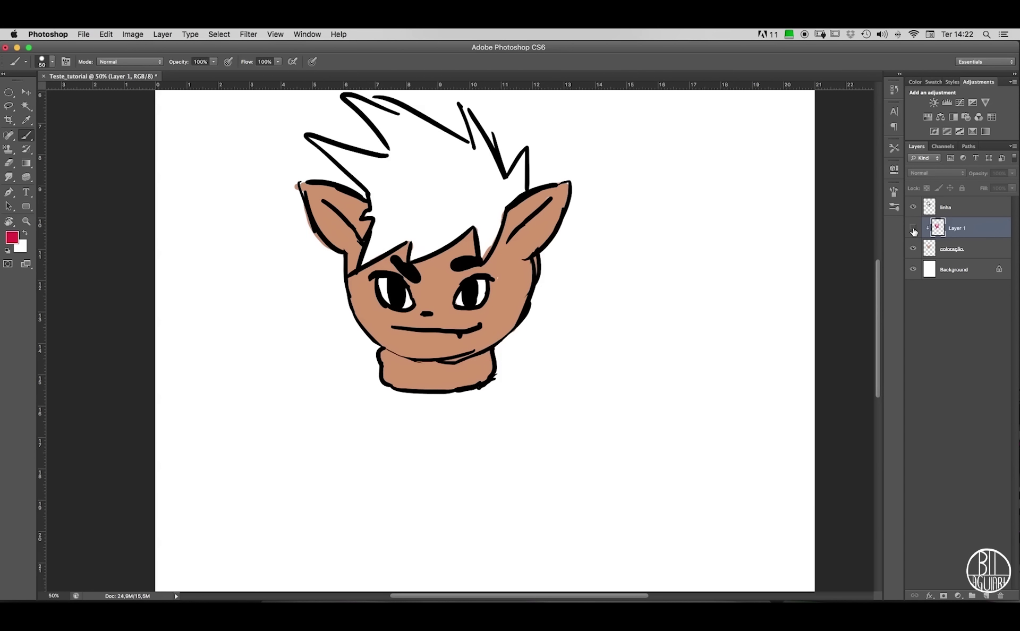
click(914, 229)
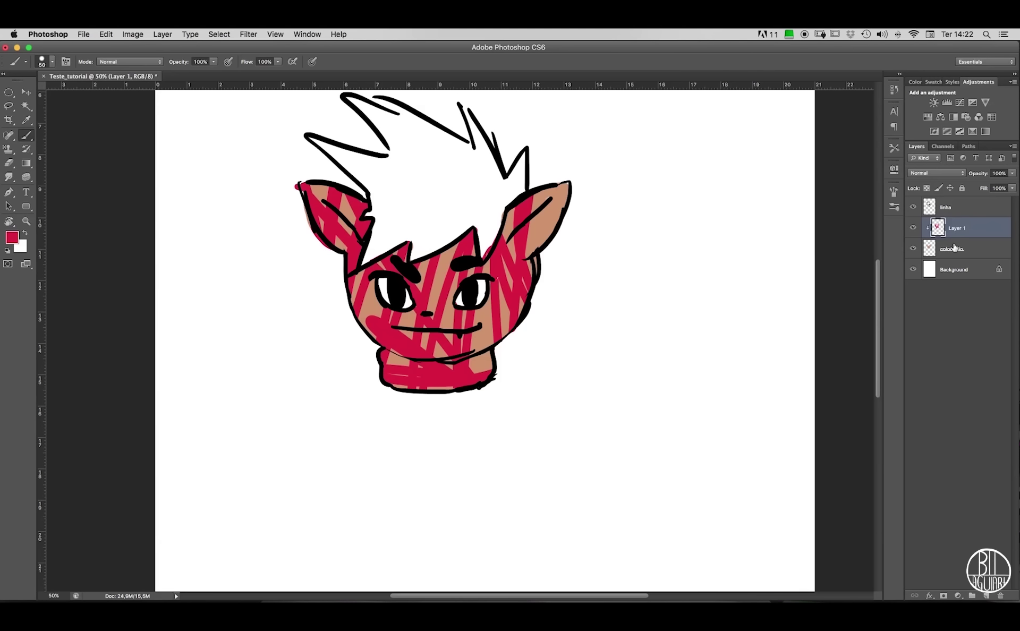
key(BackSpace)
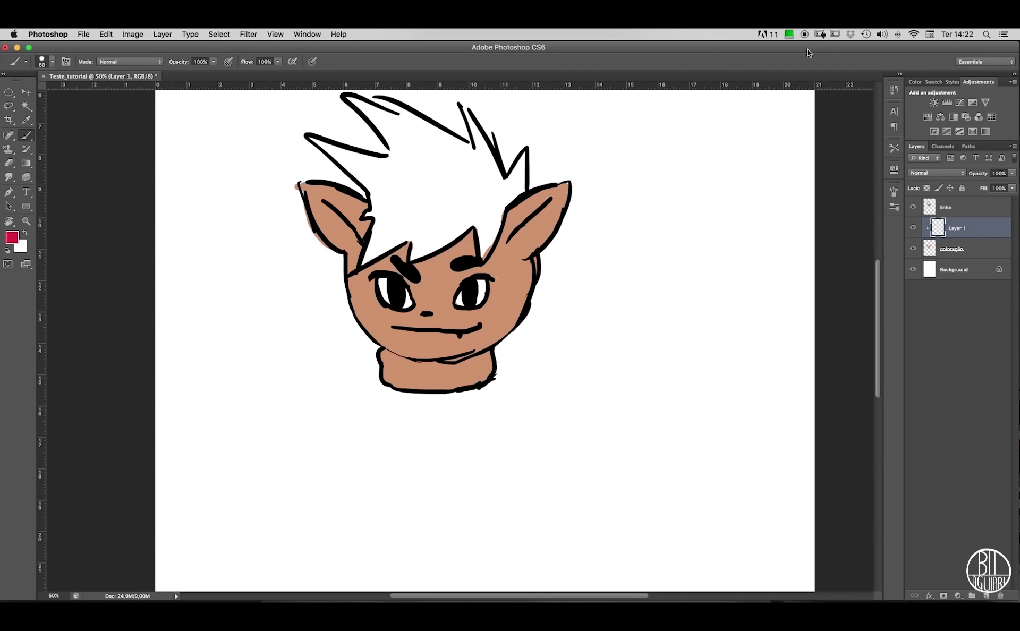
Paint the collar crimson red and rename the clipped Layer 1 as coleira.
mouse_move(379, 360)
mouse_down()
mouse_move(416, 381)
mouse_move(376, 351)
mouse_move(432, 371)
mouse_move(478, 363)
mouse_move(444, 382)
mouse_move(410, 381)
mouse_move(469, 380)
mouse_move(381, 353)
mouse_up()
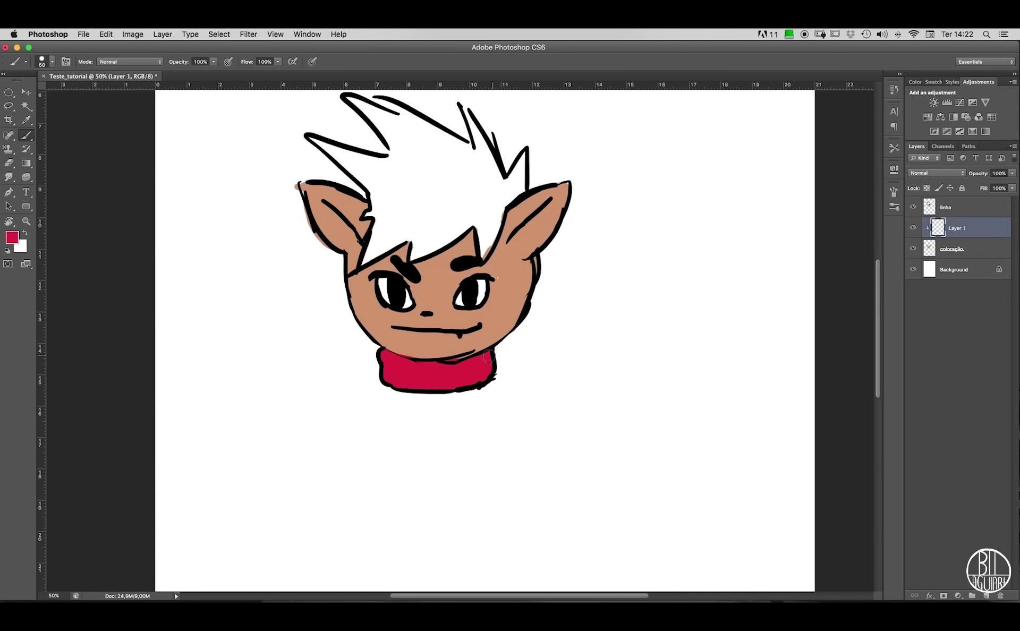
double_click(958, 232)
text(co)
key(Return)
Add a new clipped layer directly above coloração and name it pele.
click(983, 252)
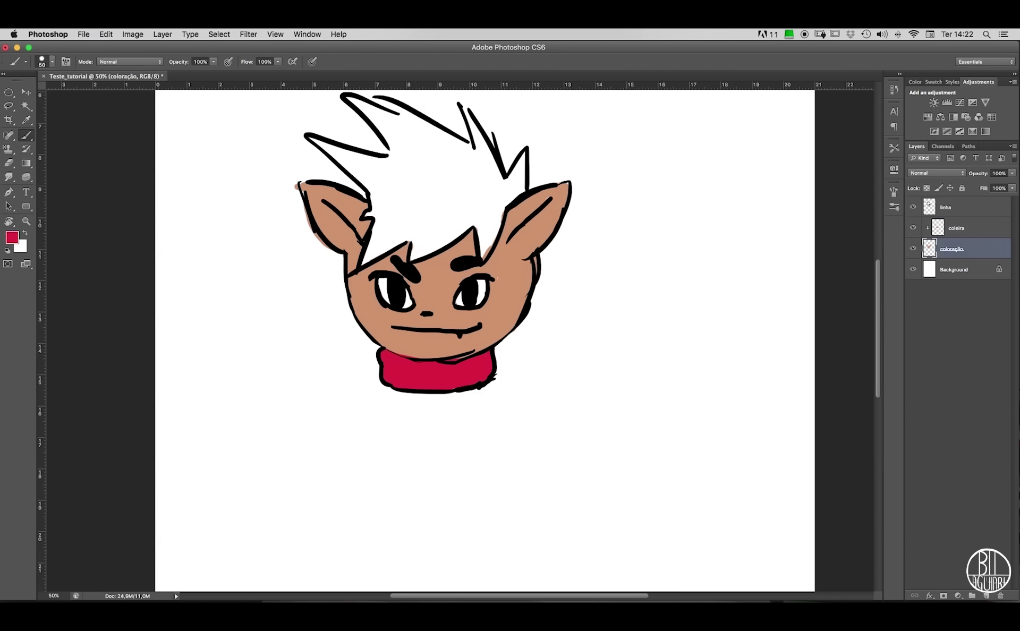
click(986, 595)
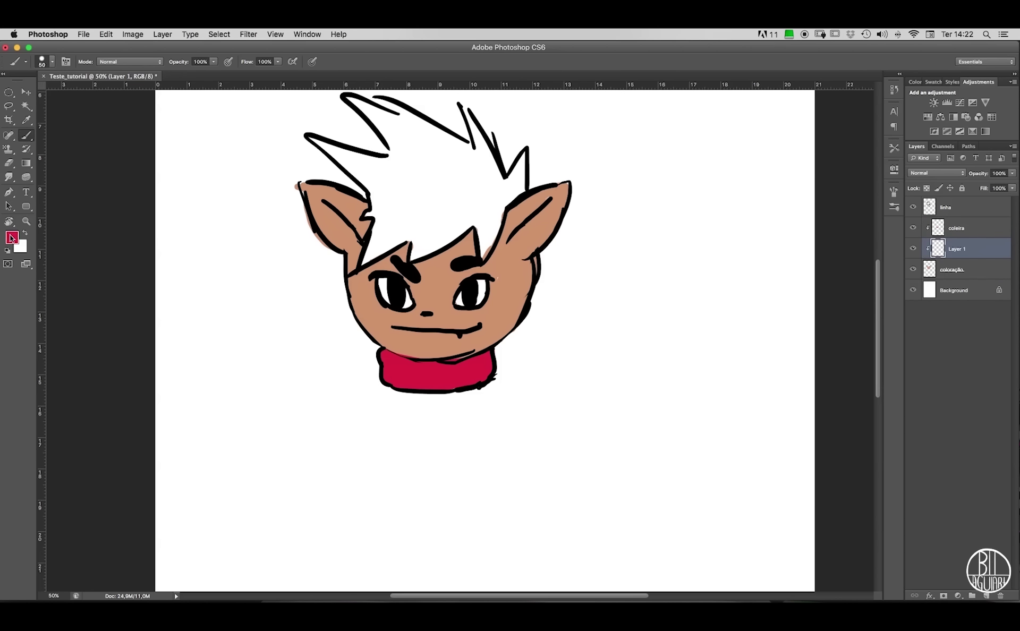
double_click(958, 248)
text(pele)
key(Return)
Sample the skin tone from the face and lighten it to peach #f7bd96 as the foreground colour.
click(11, 238)
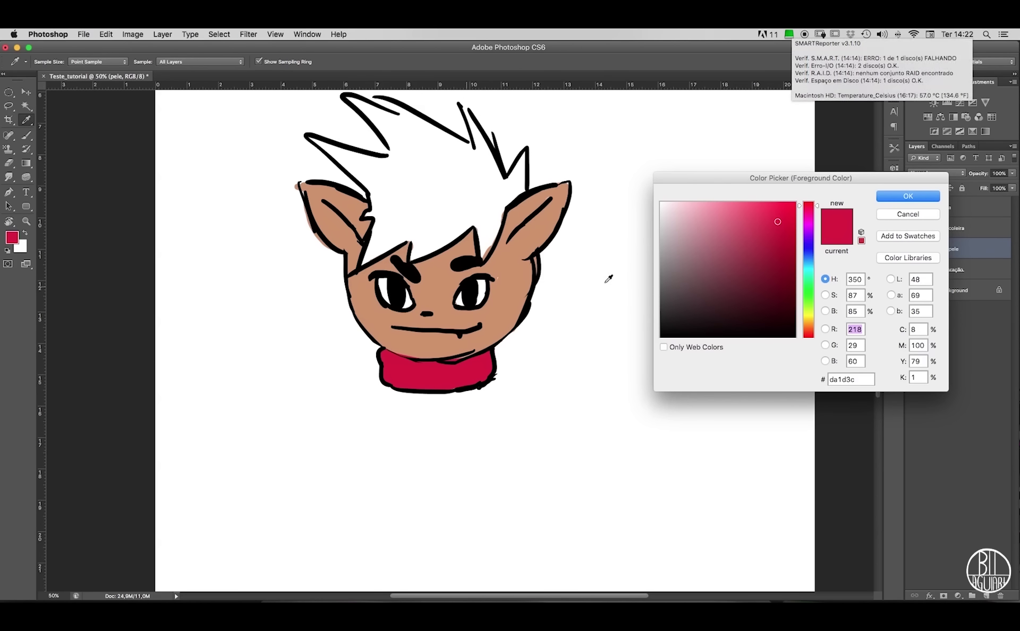
click(497, 292)
drag(717, 220, 713, 206)
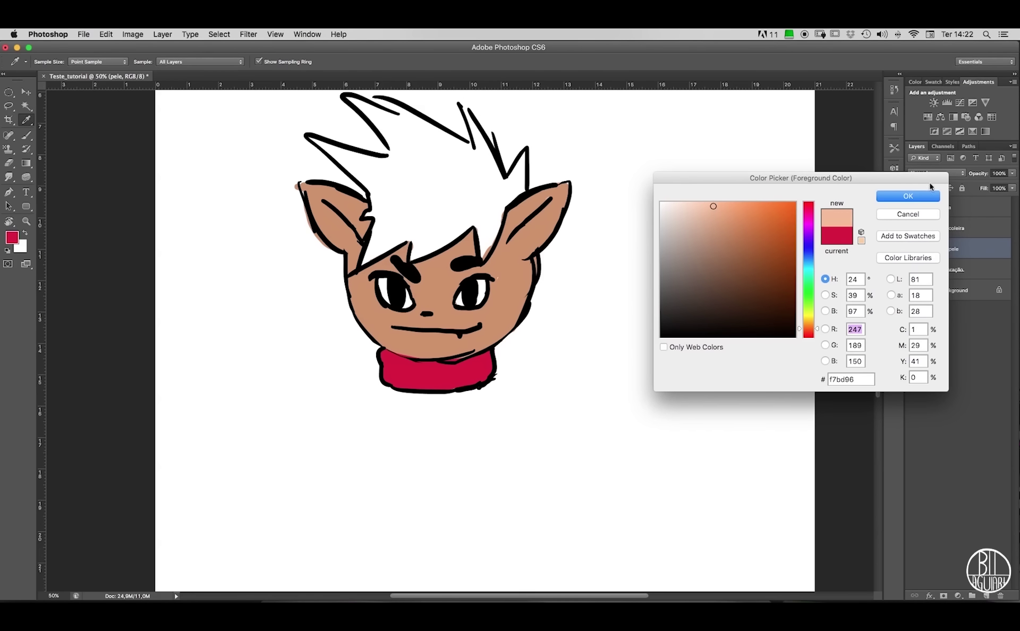
click(890, 200)
Paint the light peach tone over the face and the ear at its right on the pele layer.
key(b)
mouse_move(446, 359)
mouse_down()
mouse_move(406, 343)
mouse_move(409, 332)
mouse_move(460, 348)
mouse_move(481, 340)
mouse_move(471, 324)
mouse_move(394, 351)
mouse_move(384, 319)
mouse_move(376, 324)
mouse_up()
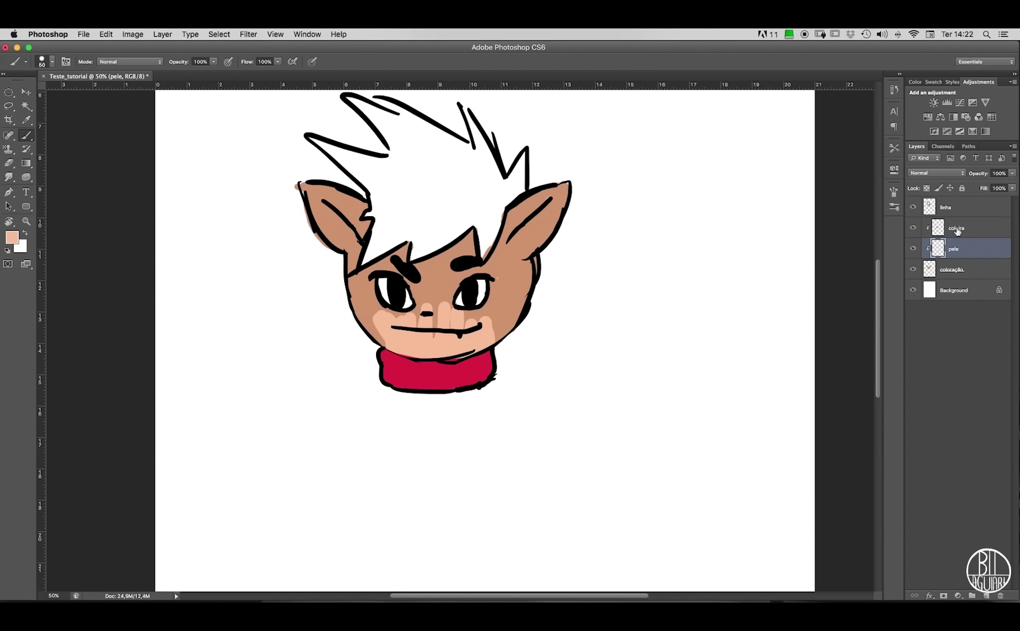
mouse_move(396, 345)
mouse_down()
mouse_move(370, 321)
mouse_move(363, 285)
mouse_move(374, 270)
mouse_move(384, 305)
mouse_move(400, 275)
mouse_move(409, 320)
mouse_move(438, 255)
mouse_up()
mouse_move(452, 214)
mouse_down()
mouse_move(486, 188)
mouse_move(459, 327)
mouse_move(469, 309)
mouse_move(477, 314)
mouse_move(495, 245)
mouse_move(495, 306)
mouse_move(501, 258)
mouse_move(553, 207)
mouse_move(517, 266)
mouse_move(527, 239)
mouse_move(507, 305)
mouse_up()
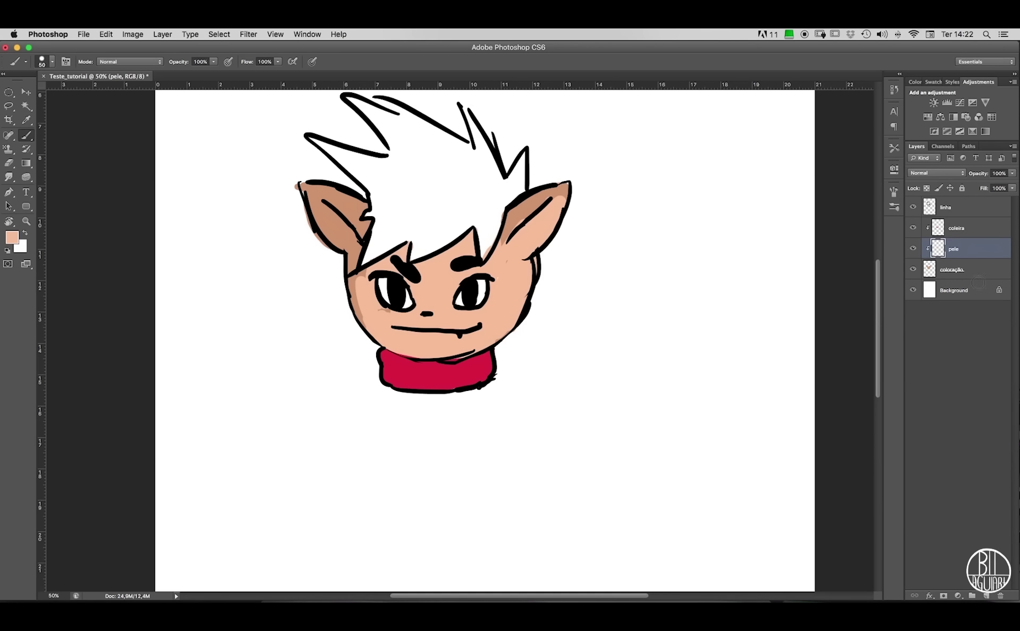
Try painting the peach tone directly on the coloração layer along the face's edge and the ear beside it, and undo it.
click(978, 269)
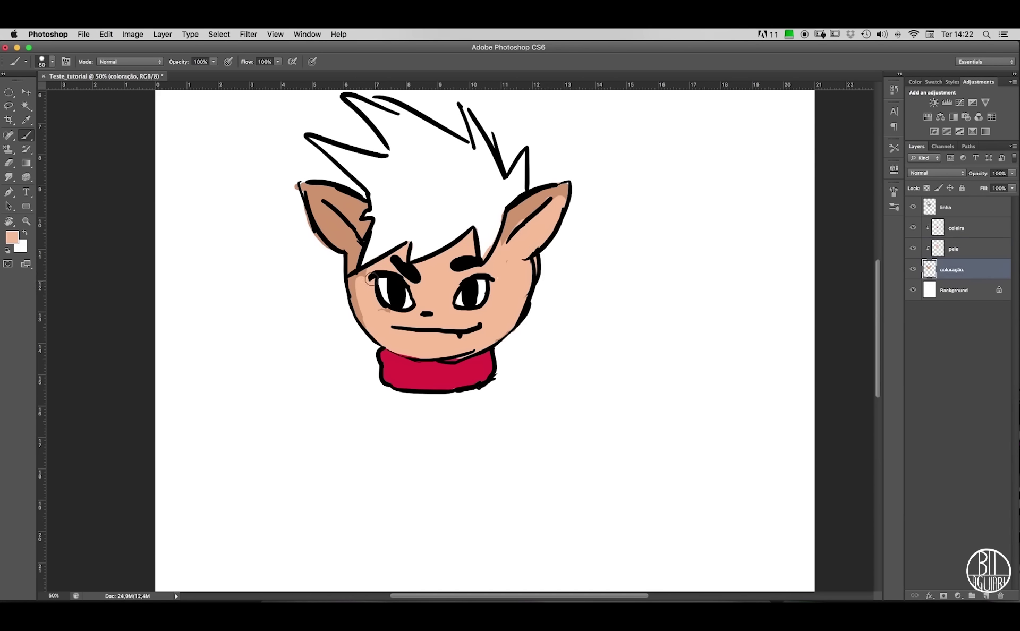
mouse_move(362, 277)
mouse_down()
mouse_move(319, 209)
mouse_move(346, 239)
mouse_move(342, 255)
mouse_move(368, 330)
mouse_up()
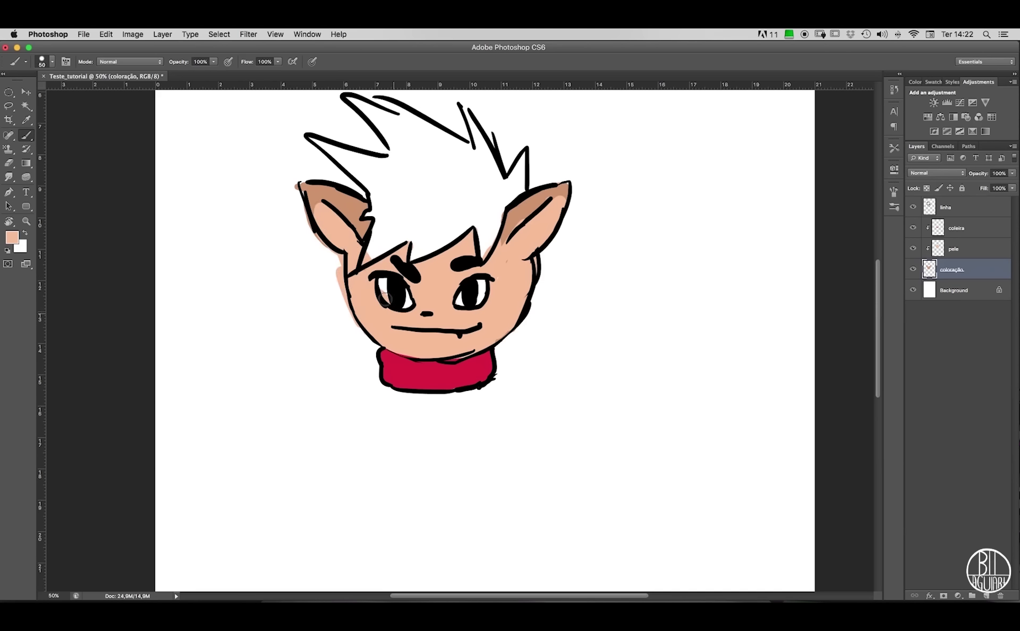
key(super+z)
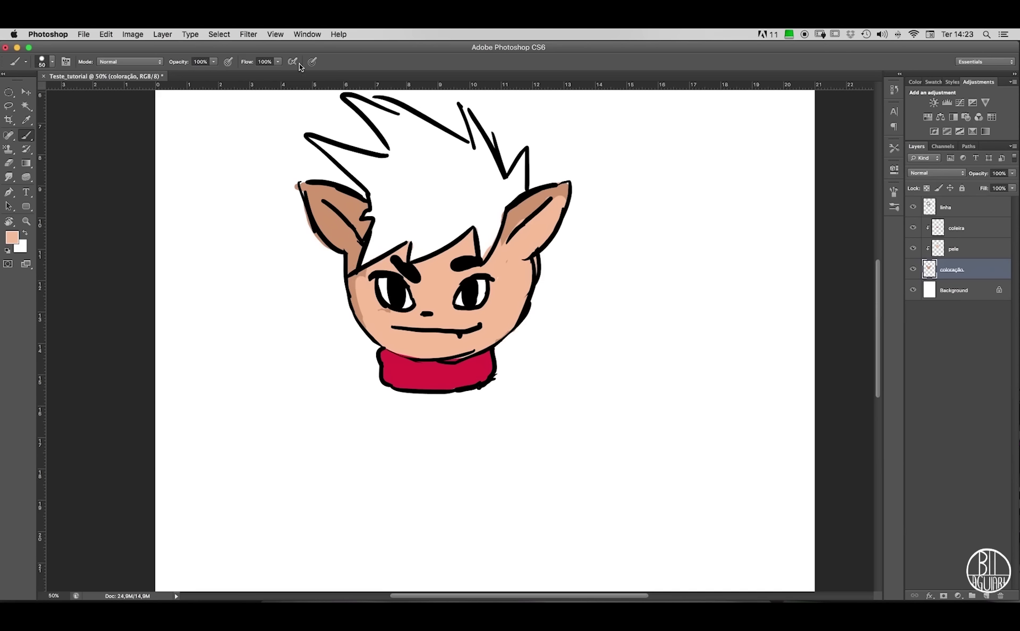
Paint the light peach tone inside the remaining ear on the clipped pele layer.
click(970, 247)
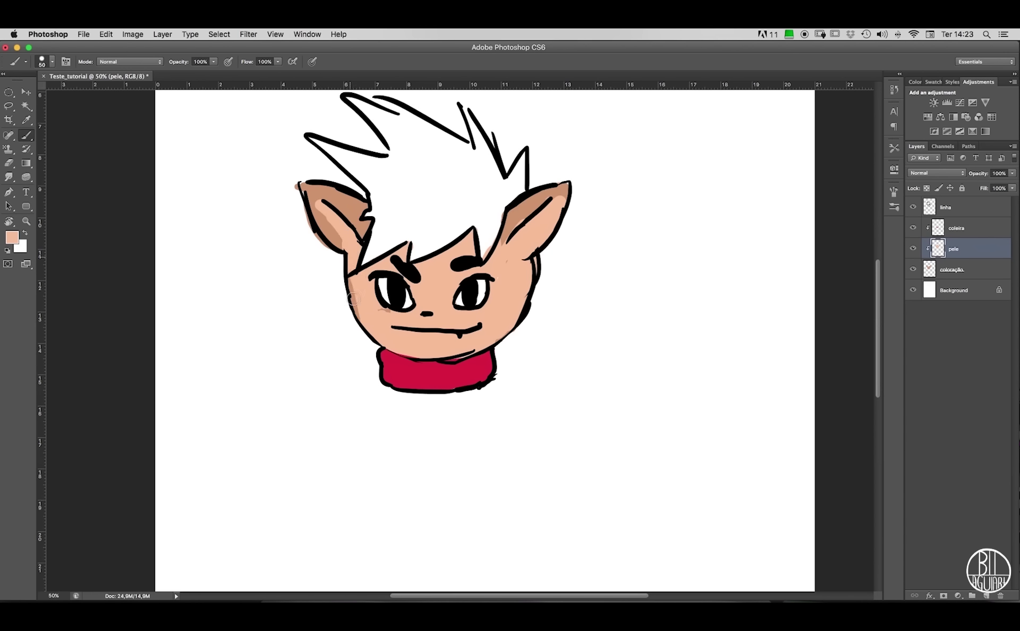
mouse_move(321, 203)
mouse_down()
mouse_move(326, 230)
mouse_move(320, 215)
mouse_up()
key(super+minus)
click(939, 268)
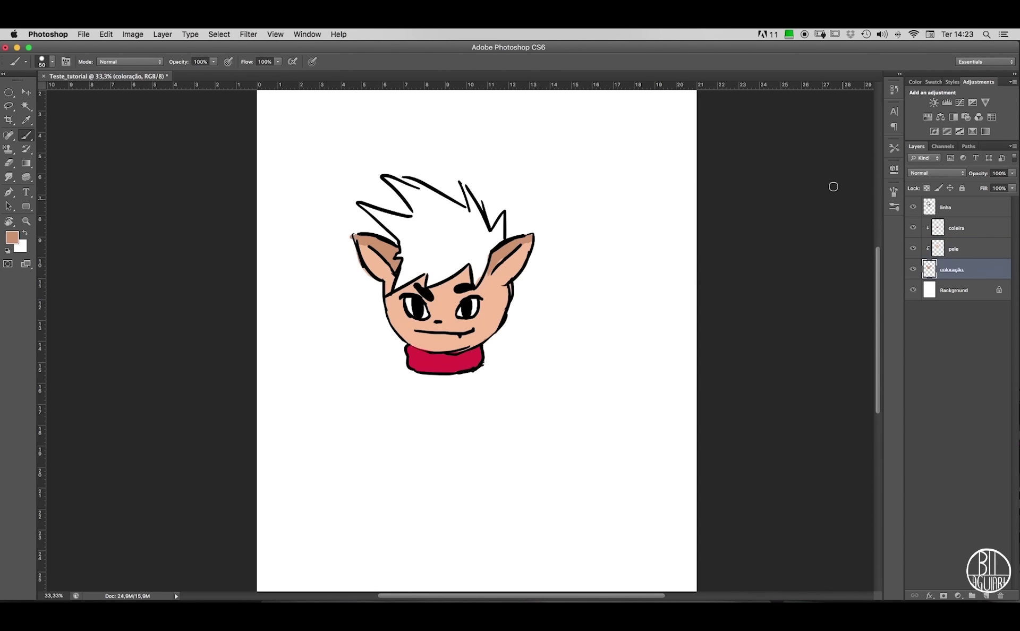
click(961, 250)
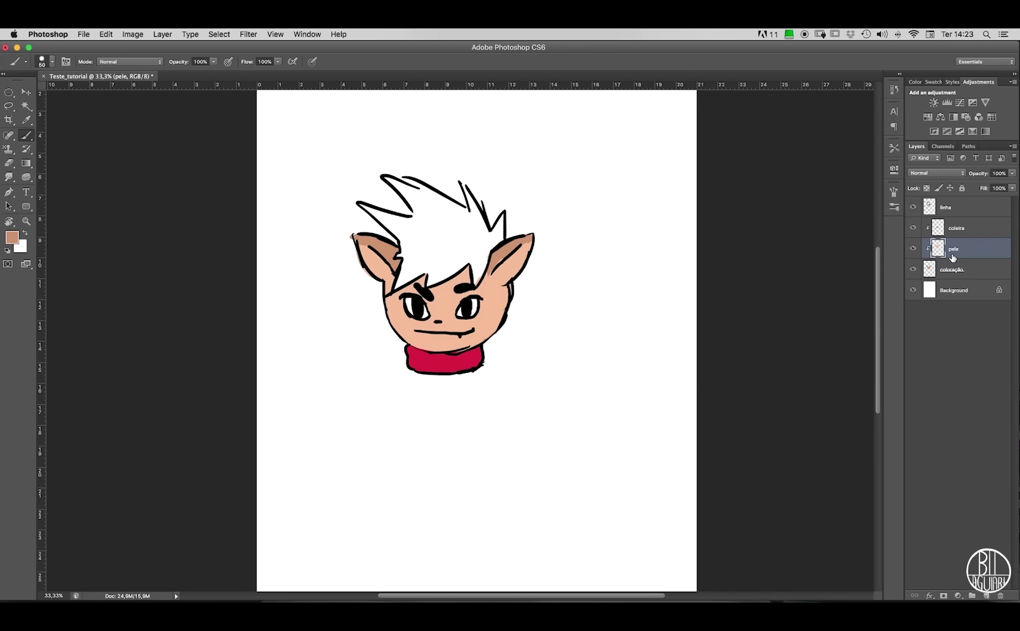
click(951, 228)
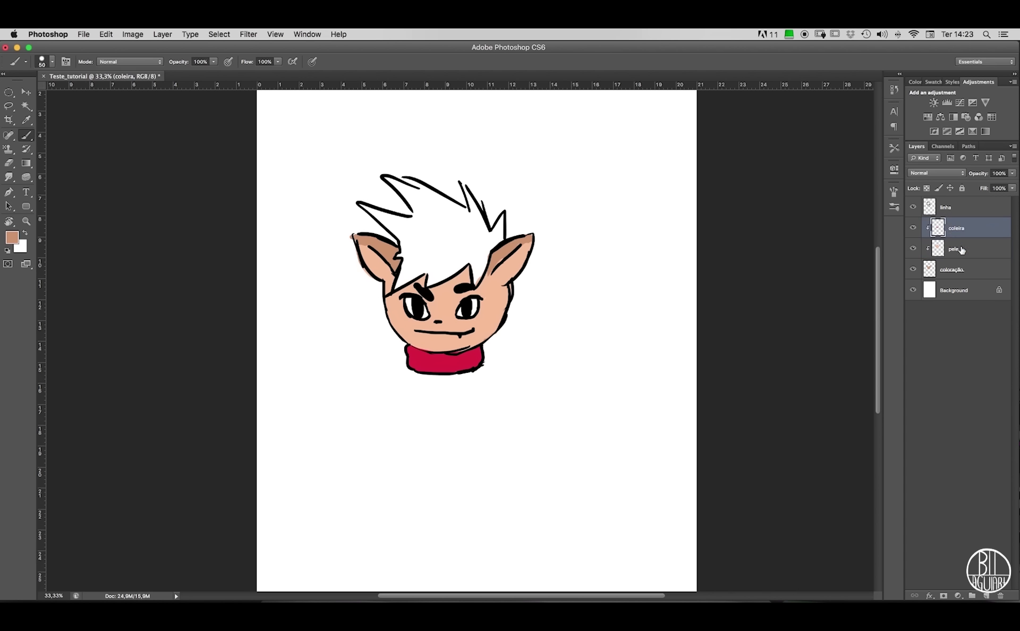
click(961, 252)
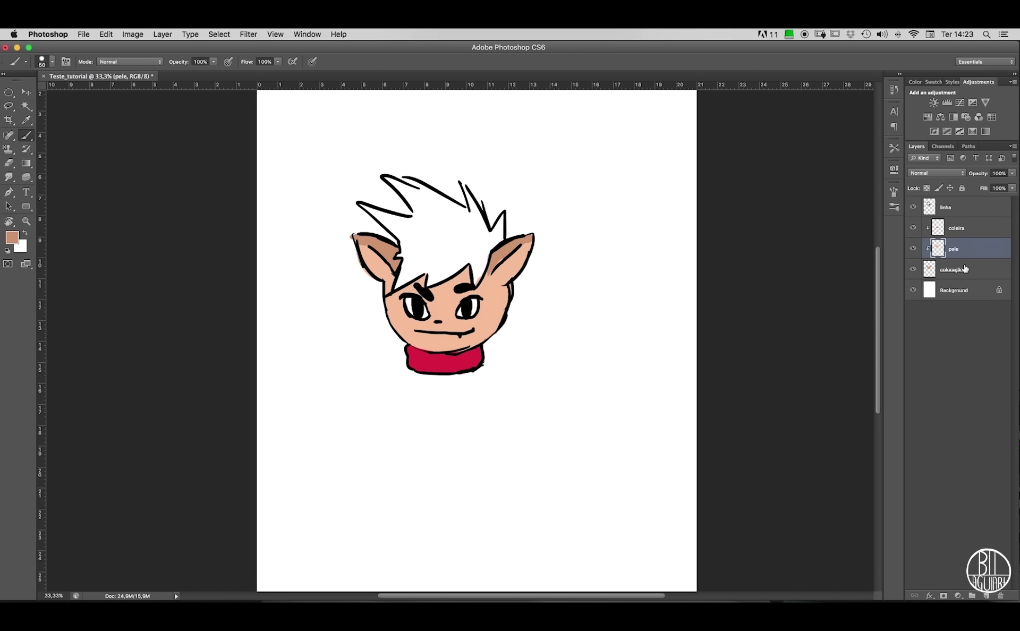
click(965, 269)
click(966, 245)
Delete the two hidden layers, Layer 2 and Layer 1, above linha.
click(956, 228)
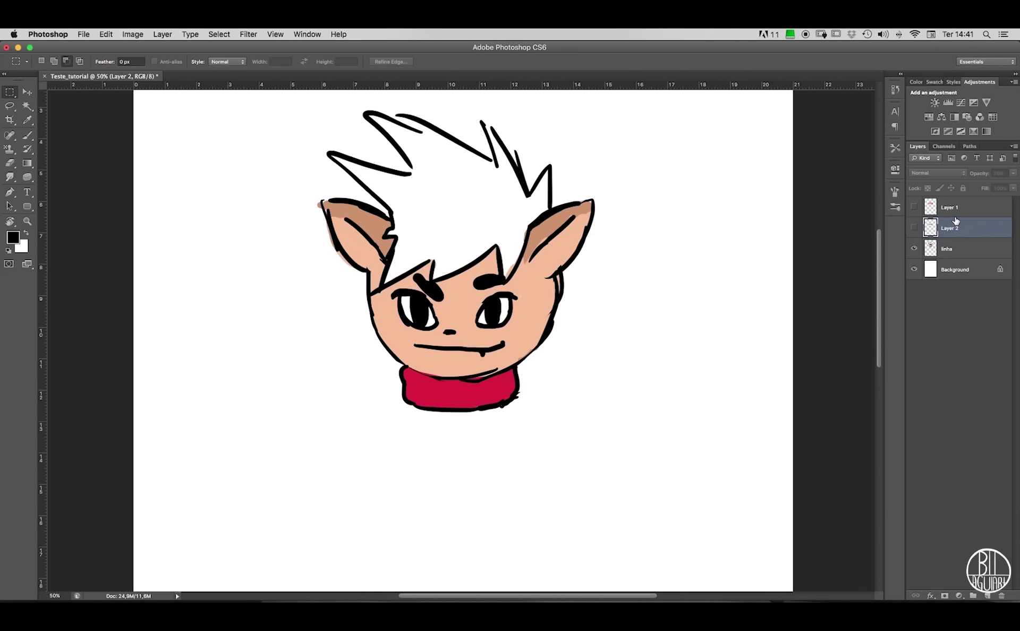
shift+click(951, 208)
key(Delete)
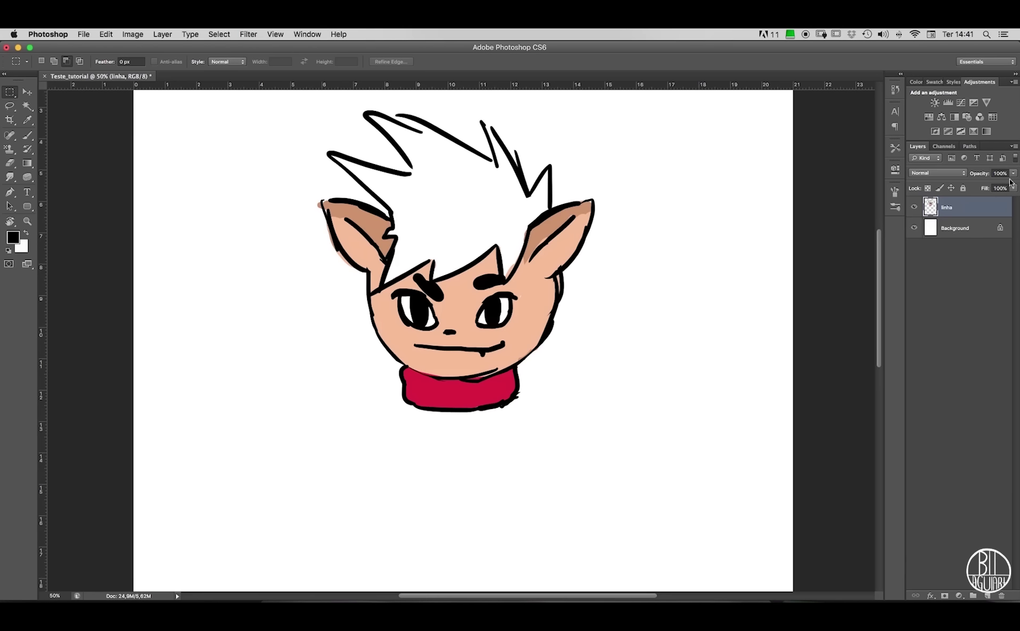
Lock everything on the linha layer.
drag(1014, 176, 1004, 184)
drag(979, 186, 1016, 184)
mouse_move(1013, 188)
mouse_down()
mouse_move(1014, 197)
mouse_move(973, 192)
mouse_move(1019, 191)
mouse_up()
click(1014, 187)
click(963, 188)
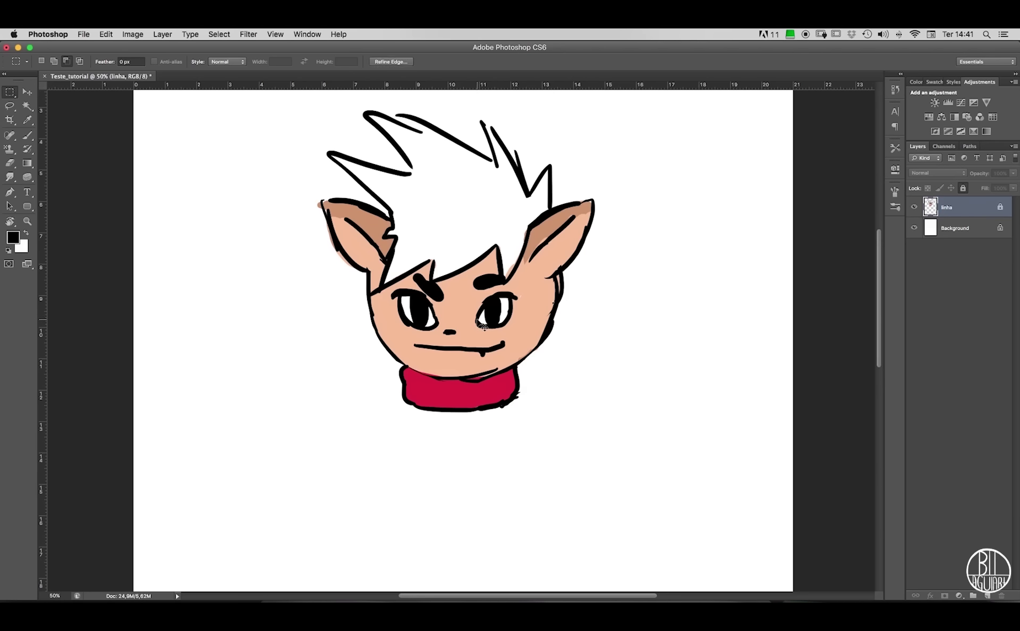
Try to paint on the locked linha layer with the Brush tool and dismiss the alert.
key(b)
click(504, 288)
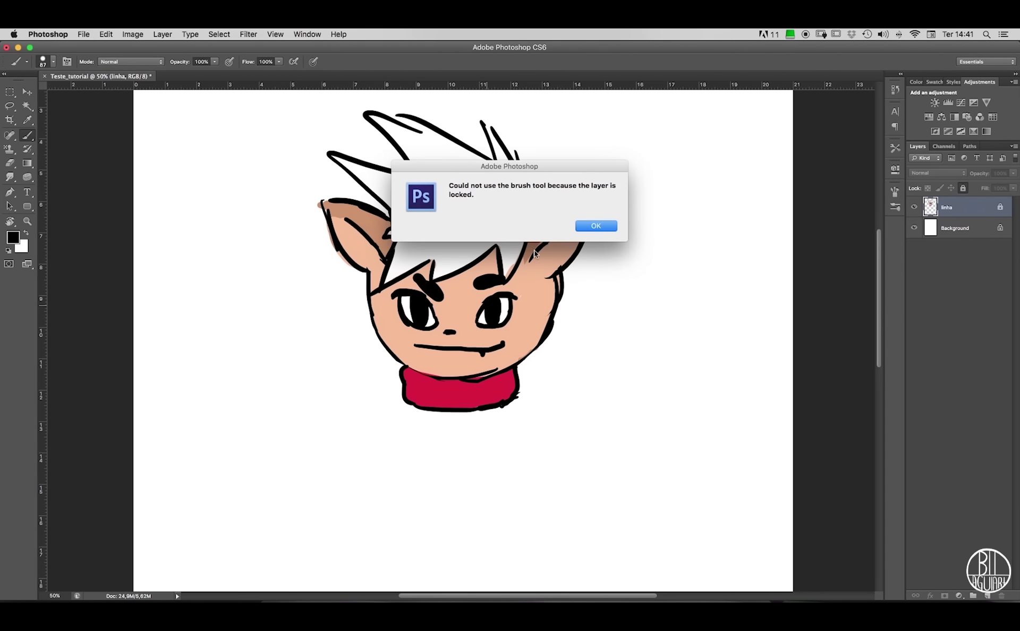
click(596, 224)
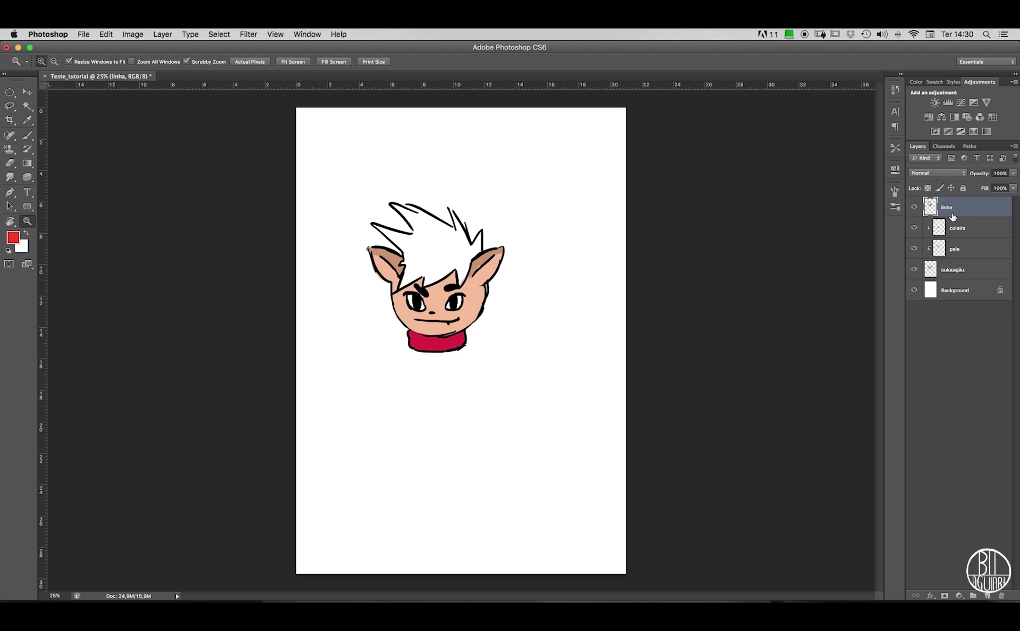
Merge the linha, coleira, pele and coloração layers into one and check the result by toggling its visibility.
click(951, 268)
click(959, 219)
shift+click(969, 262)
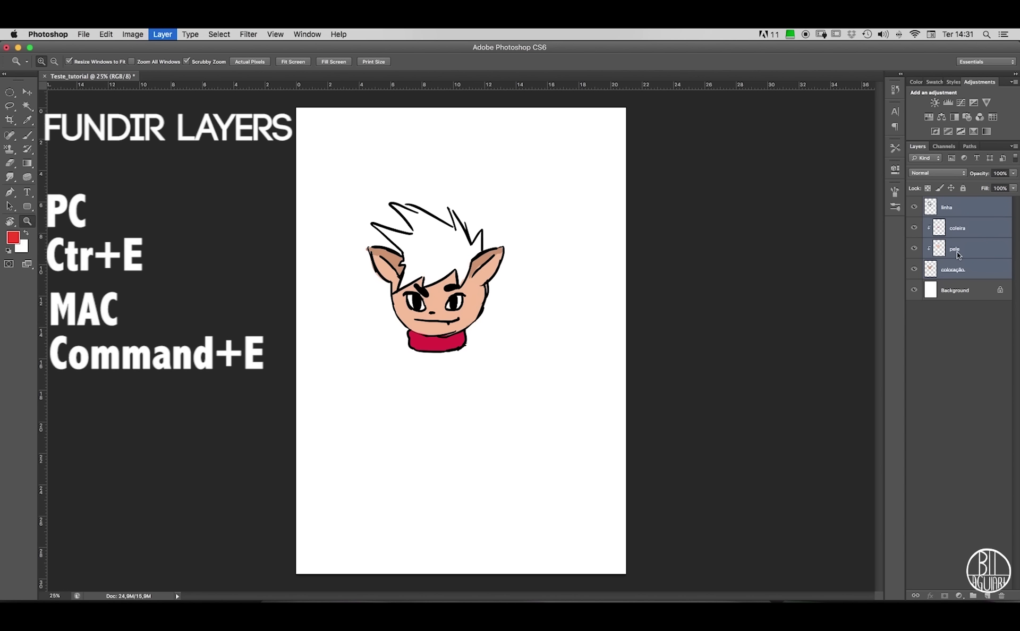
key(super+e)
click(914, 208)
click(914, 208)
Move the merged character around the upper part of the page, ending slightly left of centre.
mouse_move(360, 318)
mouse_down()
mouse_move(456, 319)
mouse_move(401, 290)
mouse_move(394, 225)
mouse_move(430, 211)
mouse_up()
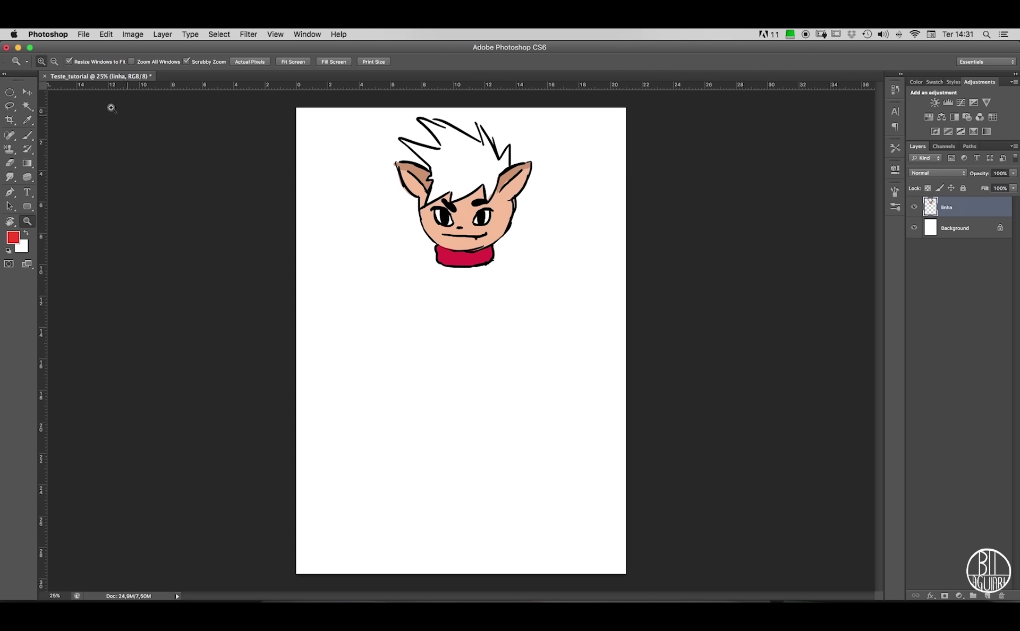
click(27, 93)
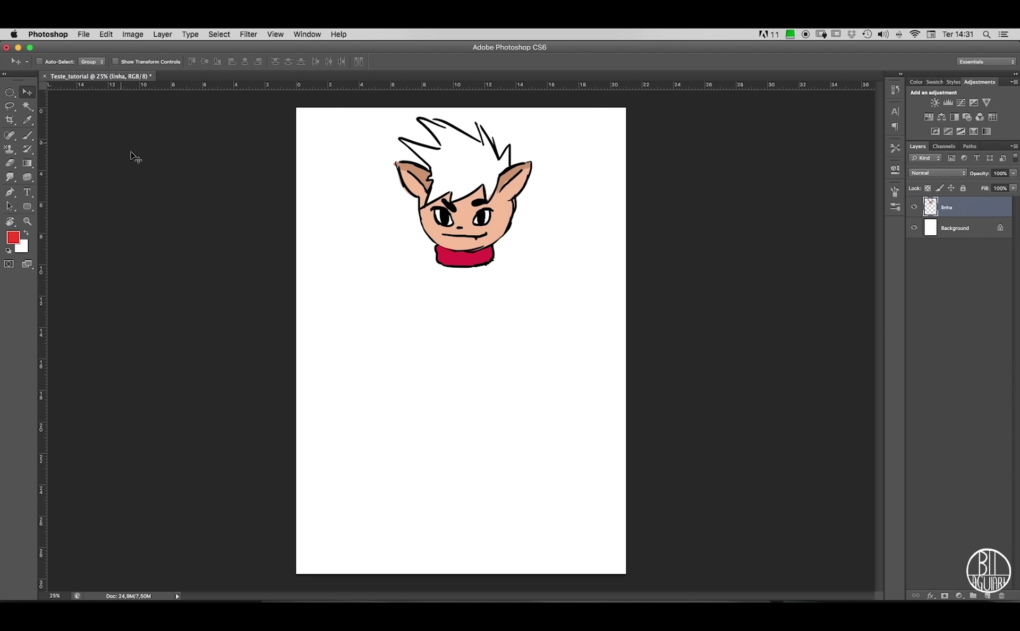
mouse_move(451, 165)
mouse_down()
mouse_move(460, 199)
mouse_move(433, 219)
mouse_move(506, 218)
mouse_move(576, 189)
mouse_move(508, 221)
mouse_up()
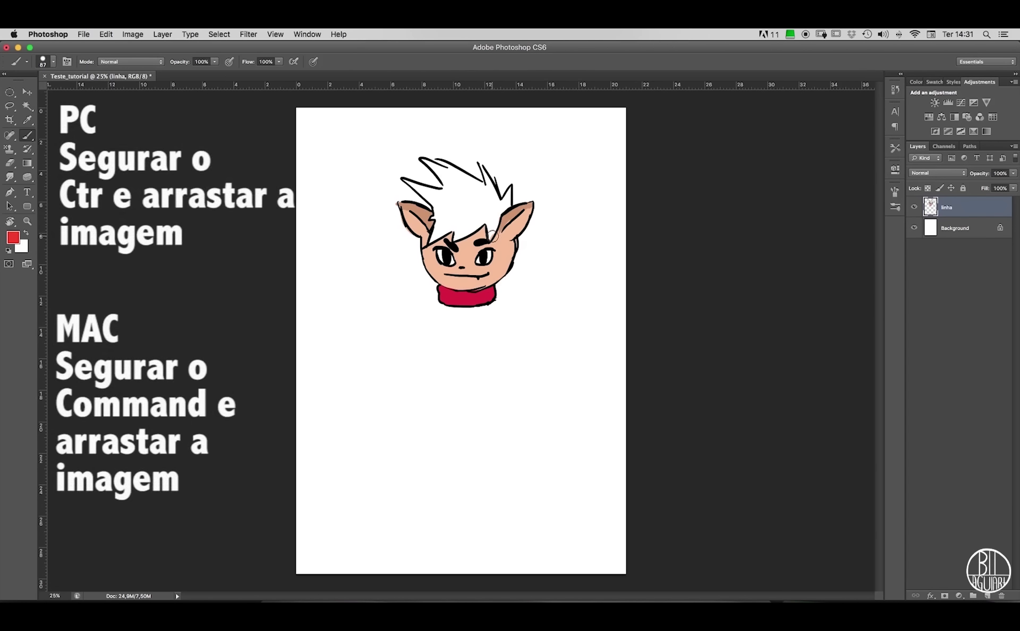
mouse_move(494, 233)
mouse_down()
mouse_move(457, 222)
mouse_move(516, 234)
mouse_move(513, 175)
mouse_move(481, 201)
mouse_up()
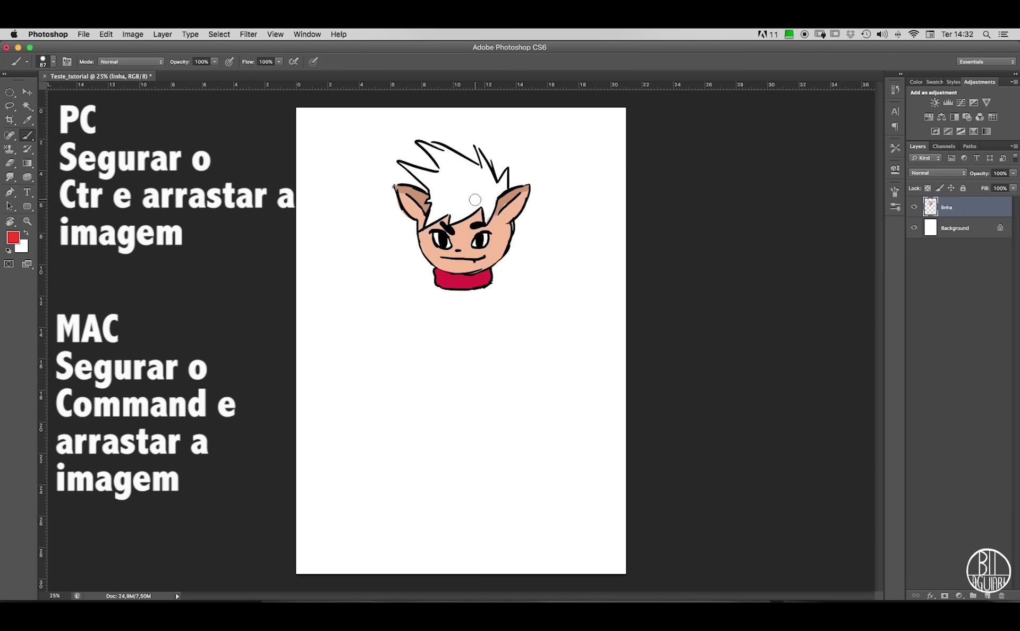
mouse_move(493, 193)
mouse_down()
mouse_move(478, 213)
mouse_move(552, 178)
mouse_up()
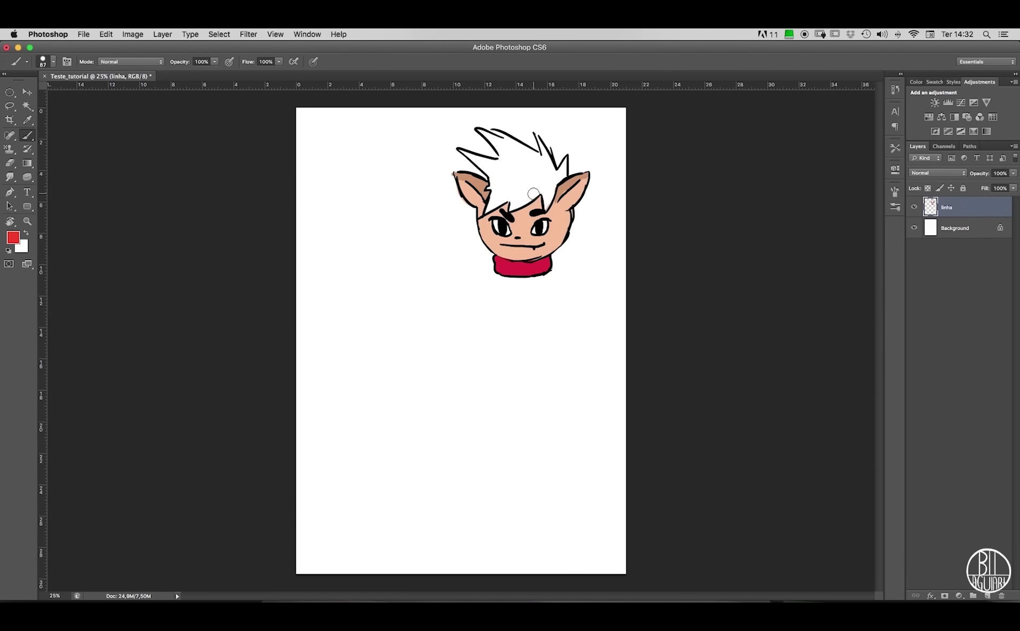
click(27, 92)
mouse_move(547, 184)
mouse_down()
mouse_move(485, 183)
mouse_move(481, 200)
mouse_up()
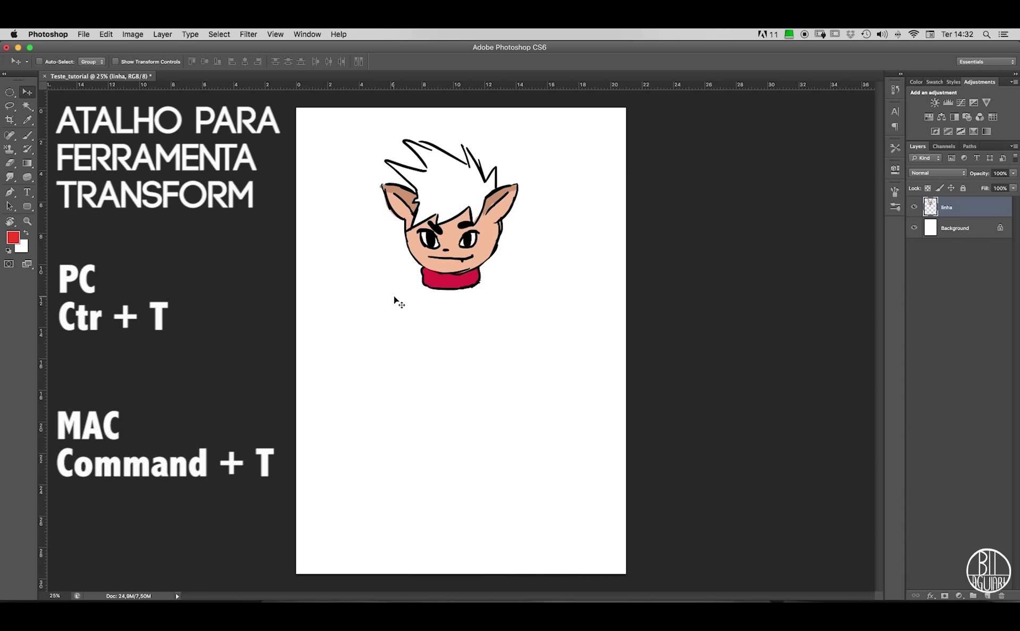
Try enlarging the character with Free Transform and undo the enlargement.
key(super+t)
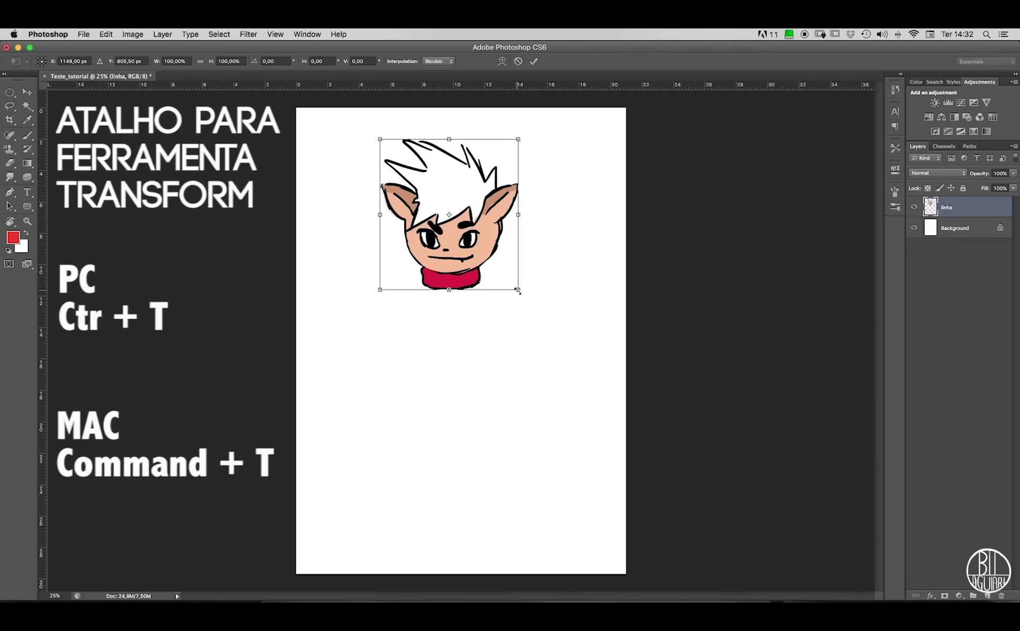
mouse_move(527, 301)
mouse_down()
mouse_move(531, 457)
mouse_move(425, 244)
mouse_move(580, 351)
mouse_move(573, 331)
mouse_move(594, 306)
mouse_move(512, 392)
mouse_move(535, 255)
mouse_move(589, 405)
mouse_move(571, 447)
mouse_move(608, 438)
mouse_move(564, 492)
mouse_move(519, 515)
mouse_move(530, 538)
mouse_move(553, 406)
mouse_move(547, 321)
mouse_up()
key(Return)
key(super+t)
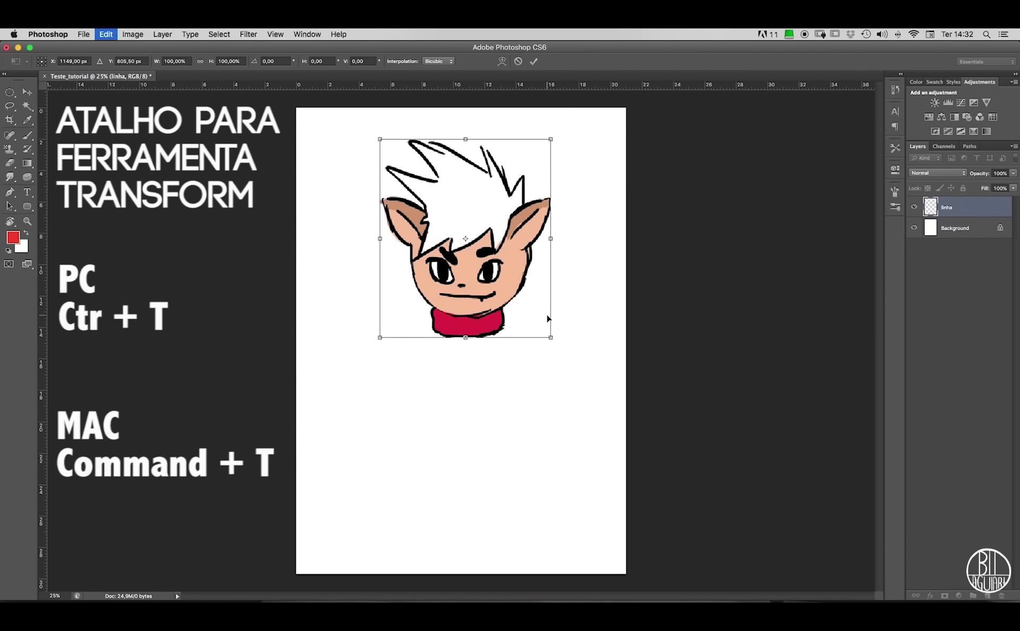
key(super+z)
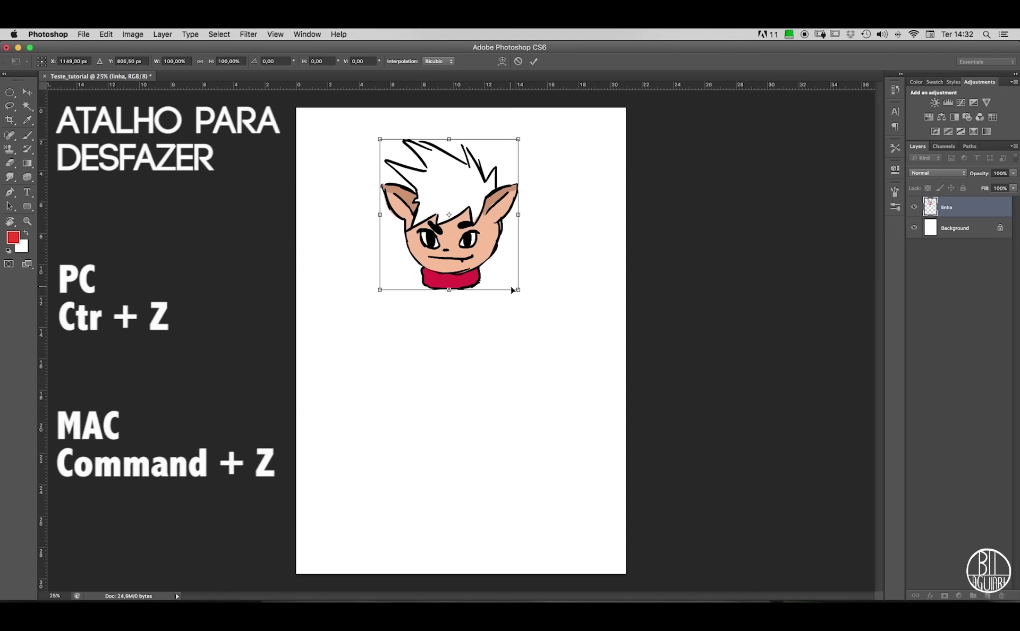
Try stretching the character out of proportion with Free Transform, finally at 119.89% width and 193.58% height, and undo it.
mouse_move(518, 289)
mouse_down()
mouse_move(551, 312)
mouse_move(524, 342)
mouse_move(583, 253)
mouse_move(476, 422)
mouse_move(597, 157)
mouse_move(651, 232)
mouse_move(566, 481)
mouse_move(524, 241)
mouse_move(684, 348)
mouse_move(646, 373)
mouse_move(519, 404)
mouse_move(489, 349)
mouse_move(597, 265)
mouse_move(642, 296)
mouse_move(585, 435)
mouse_move(736, 472)
mouse_move(509, 301)
mouse_move(366, 155)
mouse_move(585, 440)
mouse_move(614, 455)
mouse_move(494, 274)
mouse_move(531, 312)
mouse_move(569, 431)
mouse_move(485, 528)
mouse_move(608, 256)
mouse_move(671, 339)
mouse_move(440, 334)
mouse_move(622, 346)
mouse_move(574, 352)
mouse_move(508, 502)
mouse_move(650, 537)
mouse_up()
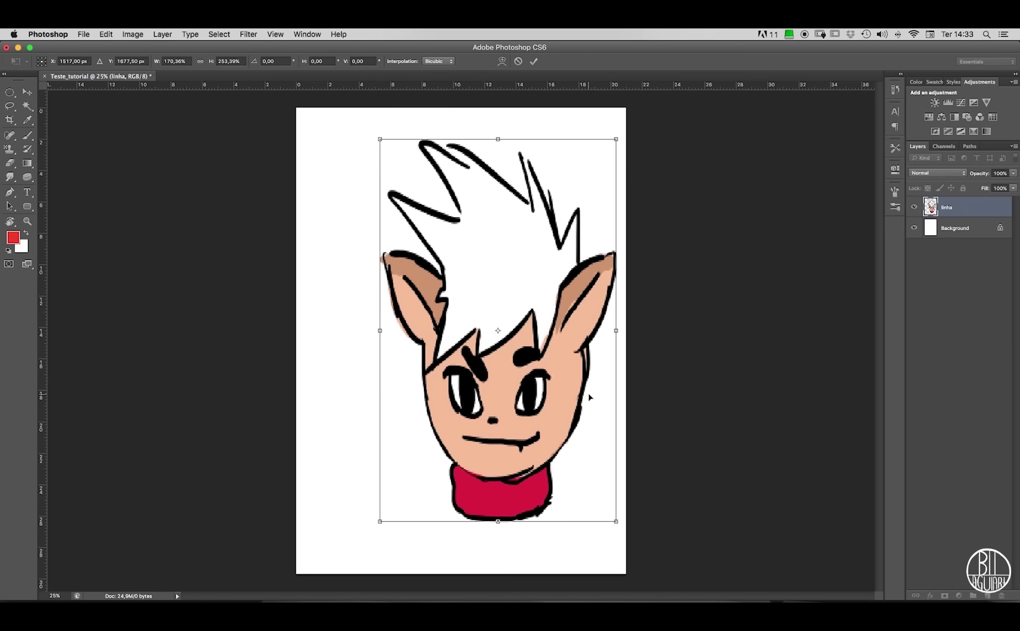
key(Escape)
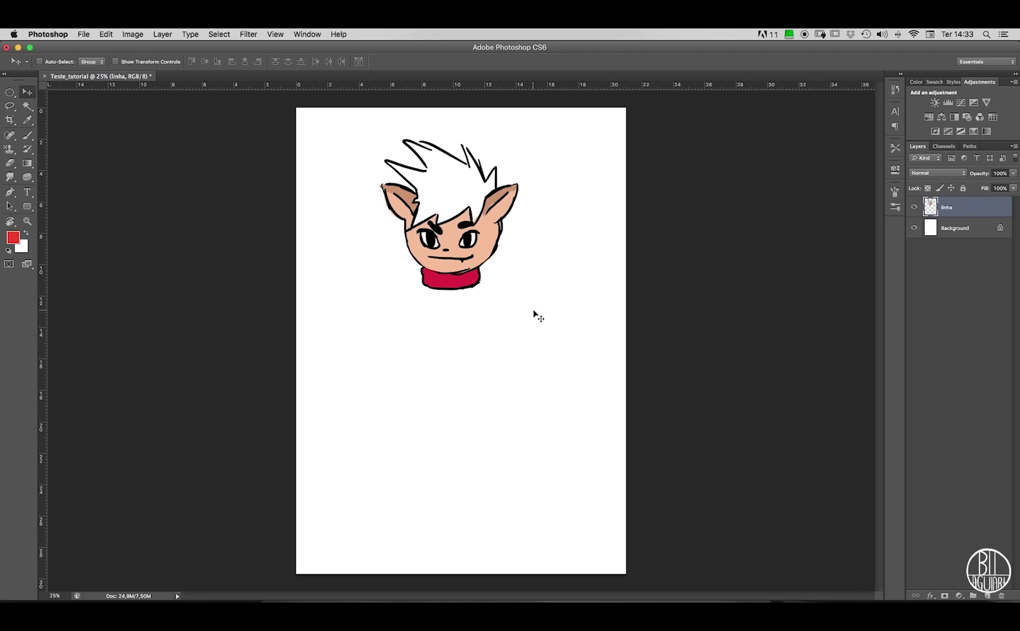
key(super+t)
drag(518, 288, 547, 404)
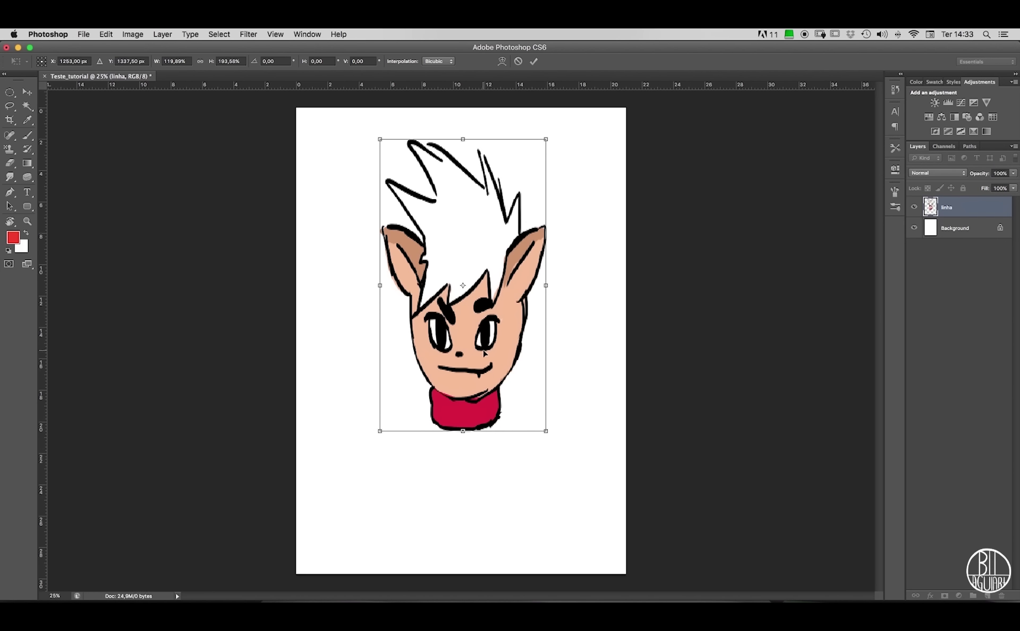
key(Return)
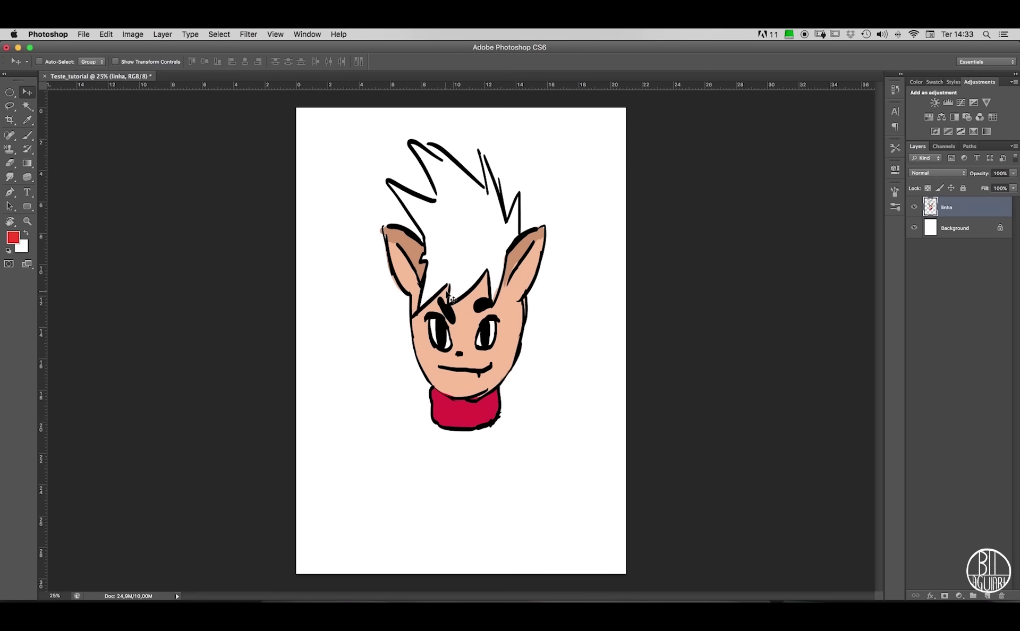
mouse_move(488, 375)
mouse_down()
mouse_move(467, 365)
mouse_move(482, 367)
mouse_move(502, 397)
mouse_up()
key(super+z)
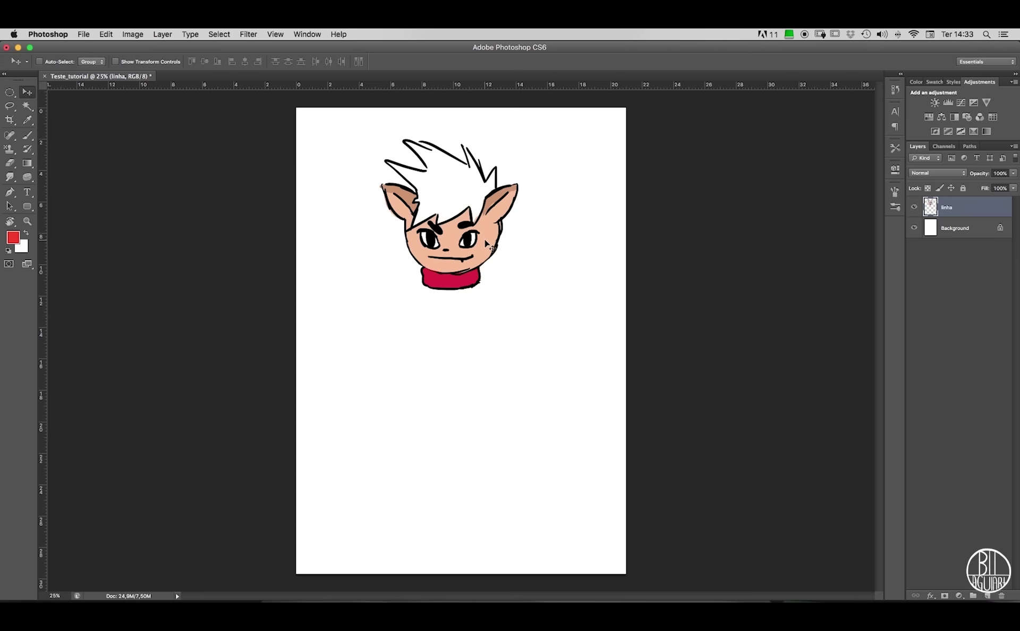
Shift the character slightly up and right, and distort its lower corners outward with Free Transform for a perspective effect.
drag(486, 245, 504, 227)
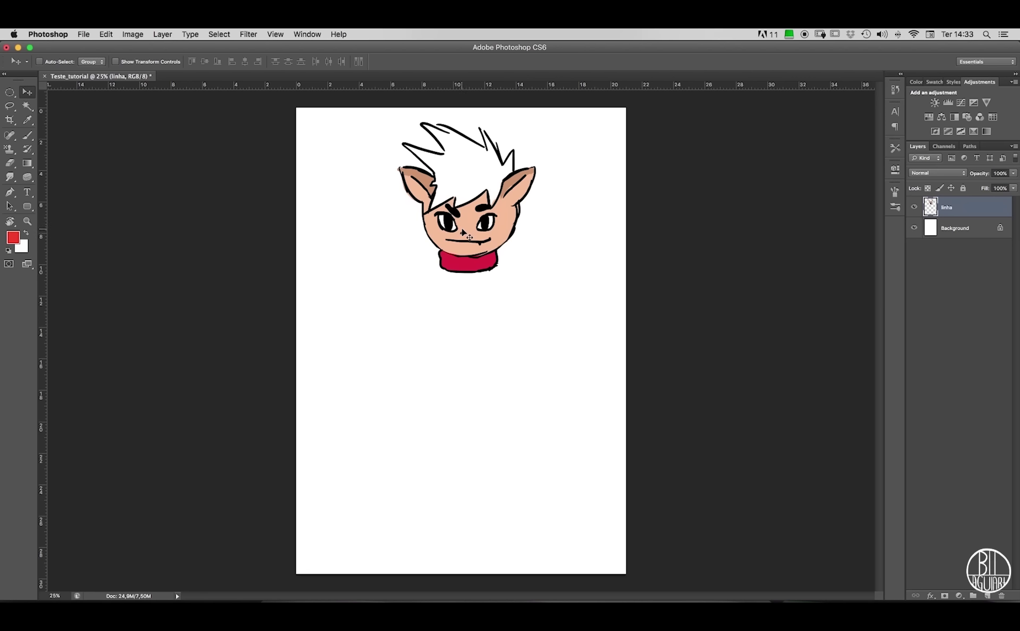
key(super+t)
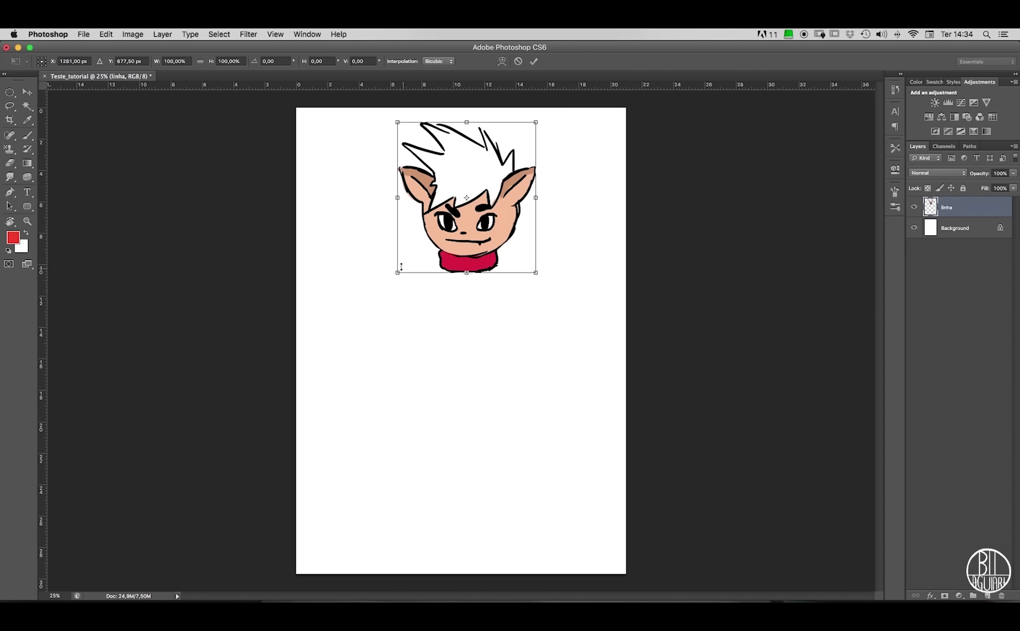
mouse_move(395, 275)
mouse_down()
mouse_move(376, 303)
mouse_move(424, 328)
mouse_move(417, 334)
mouse_move(390, 303)
mouse_move(394, 282)
mouse_move(407, 294)
mouse_up()
key(ctrl+z)
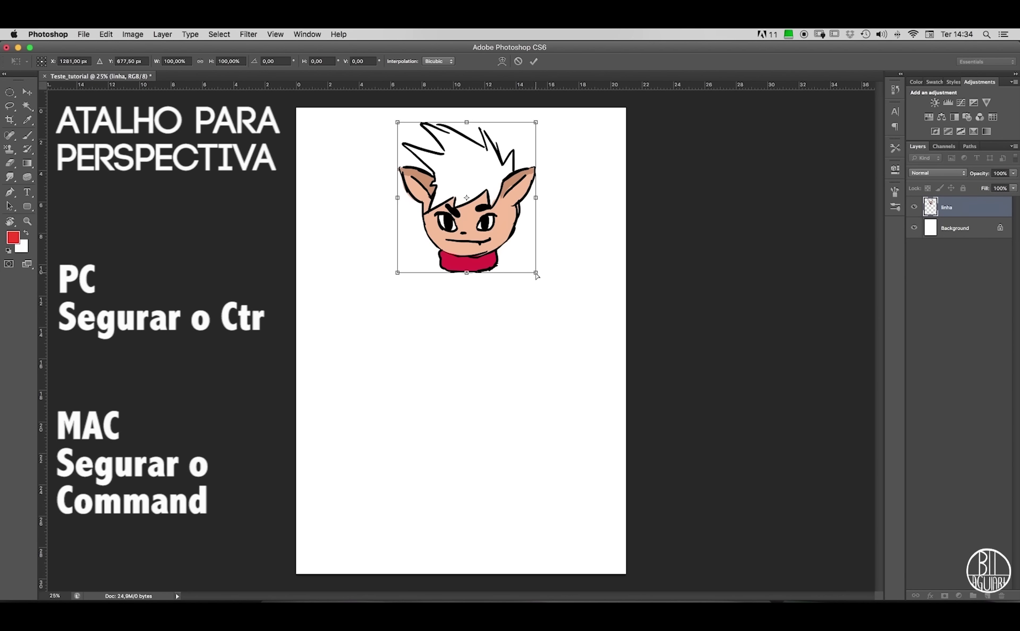
mouse_move(537, 275)
mouse_down()
mouse_move(584, 303)
mouse_move(618, 344)
mouse_up()
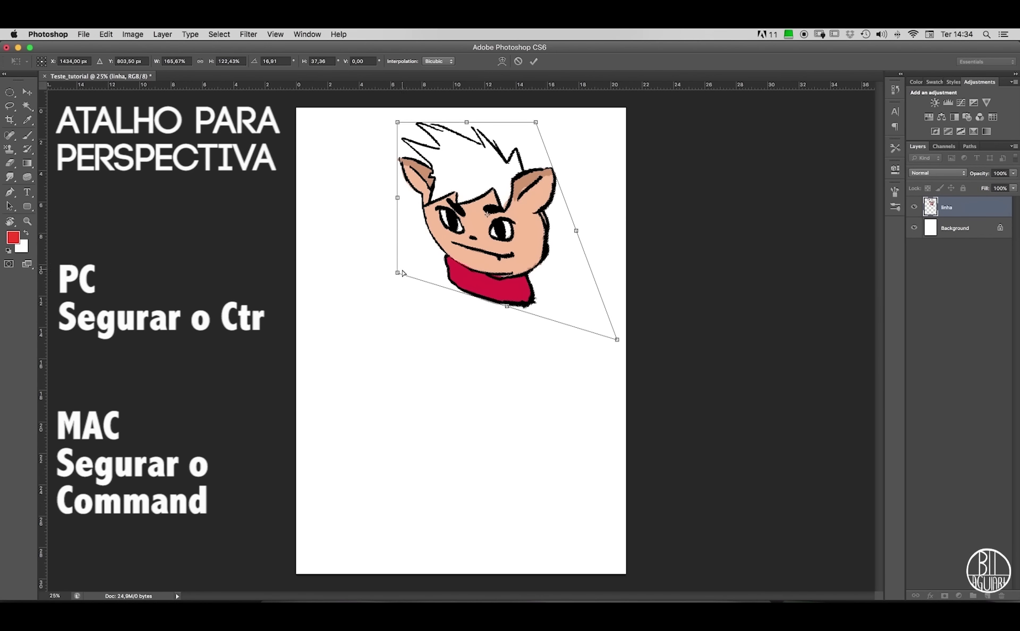
drag(396, 277, 333, 341)
drag(339, 189, 339, 228)
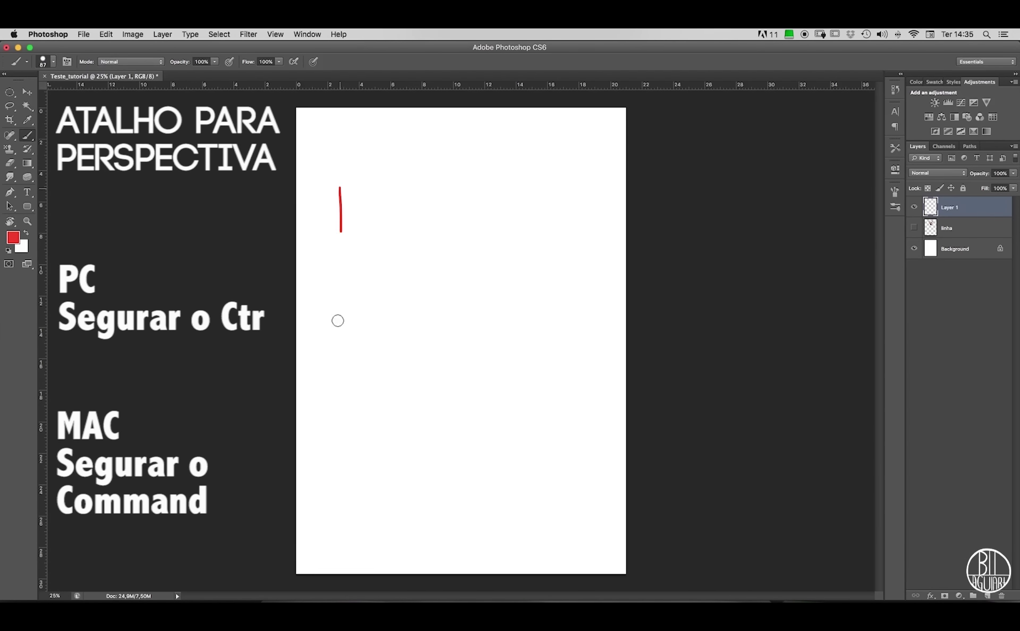
shift+click(340, 432)
key(super+z)
Draw a red billboard outline in perspective on Layer 1, with one tall post and one short post, using straight brush strokes.
click(343, 187)
shift+click(343, 438)
click(342, 187)
shift+click(404, 135)
shift+click(404, 211)
shift+click(405, 222)
shift+click(353, 317)
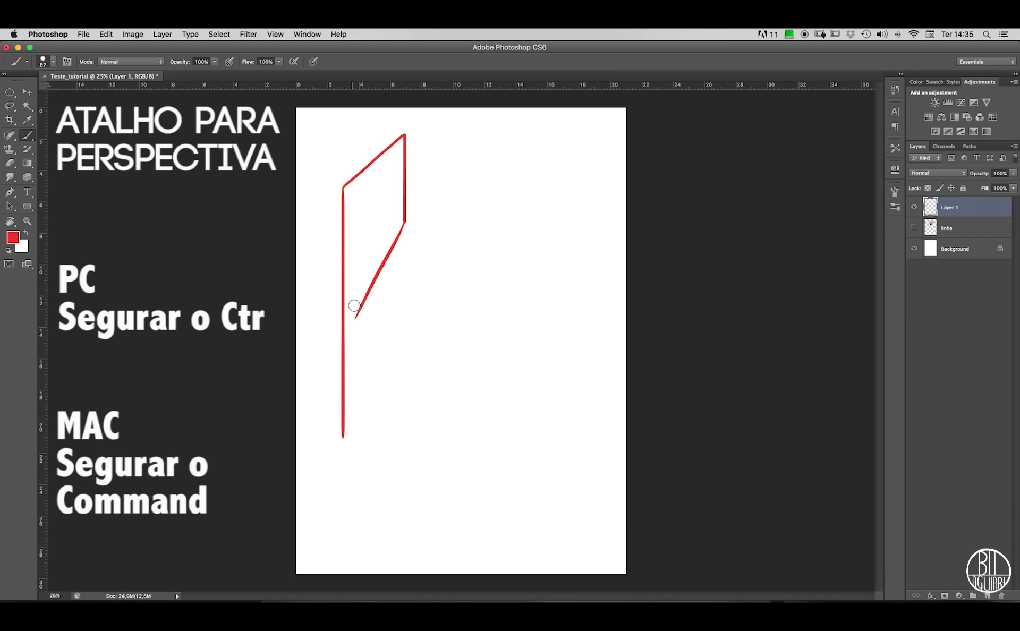
drag(353, 319, 339, 348)
drag(406, 224, 410, 331)
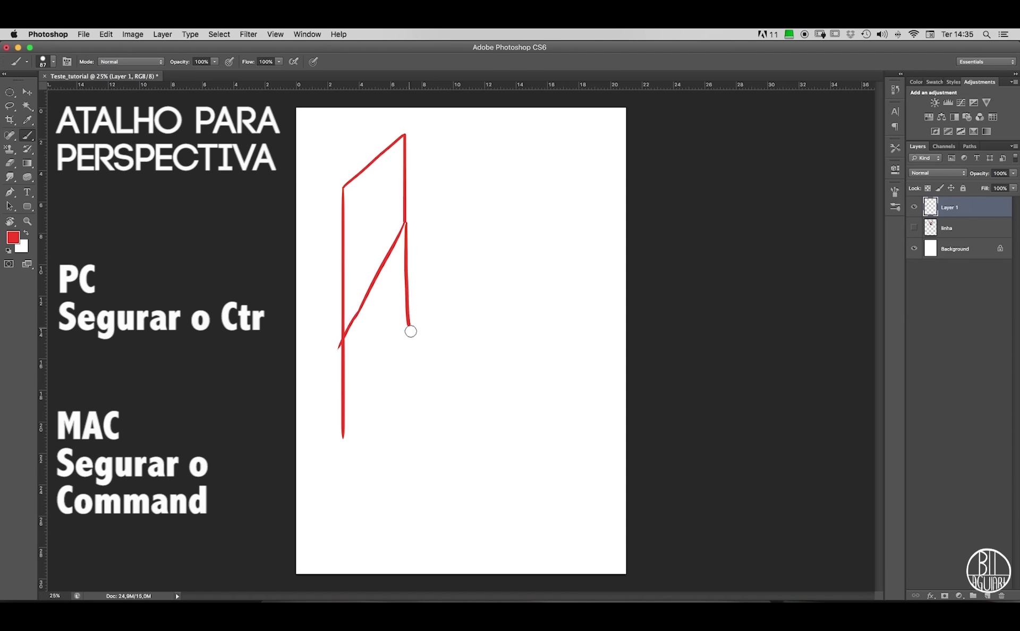
Draw a diagonal road edge across the page and three dashed centre-line strokes beside it in red.
drag(296, 528, 564, 107)
drag(616, 222, 571, 302)
drag(541, 354, 503, 426)
drag(461, 513, 446, 548)
Show the linha layer, undo a stray brush stroke, and place the character layer above Layer 1.
click(915, 228)
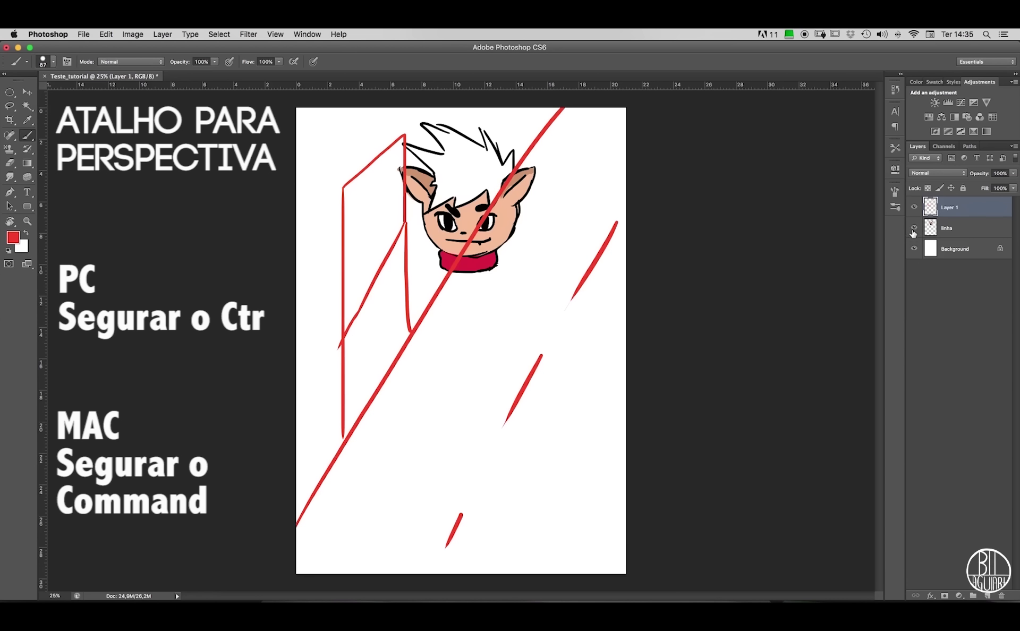
drag(479, 180, 491, 199)
key(super+z)
click(948, 228)
drag(456, 196, 496, 236)
drag(982, 229, 980, 204)
mouse_move(524, 232)
mouse_down()
mouse_move(428, 237)
mouse_move(525, 234)
mouse_move(440, 272)
mouse_up()
Distort the character's corners with Free Transform to fit the billboard outline, and place the linha layer below Layer 1.
key(ctrl+t)
drag(484, 186, 405, 137)
drag(483, 336, 376, 280)
drag(349, 331, 337, 341)
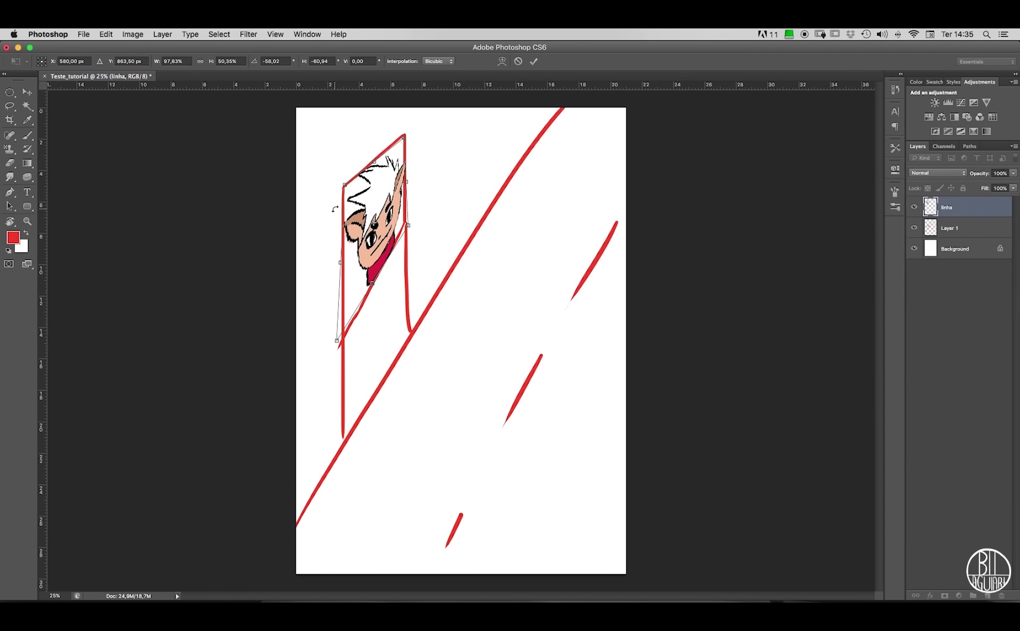
key(Return)
drag(964, 213, 965, 238)
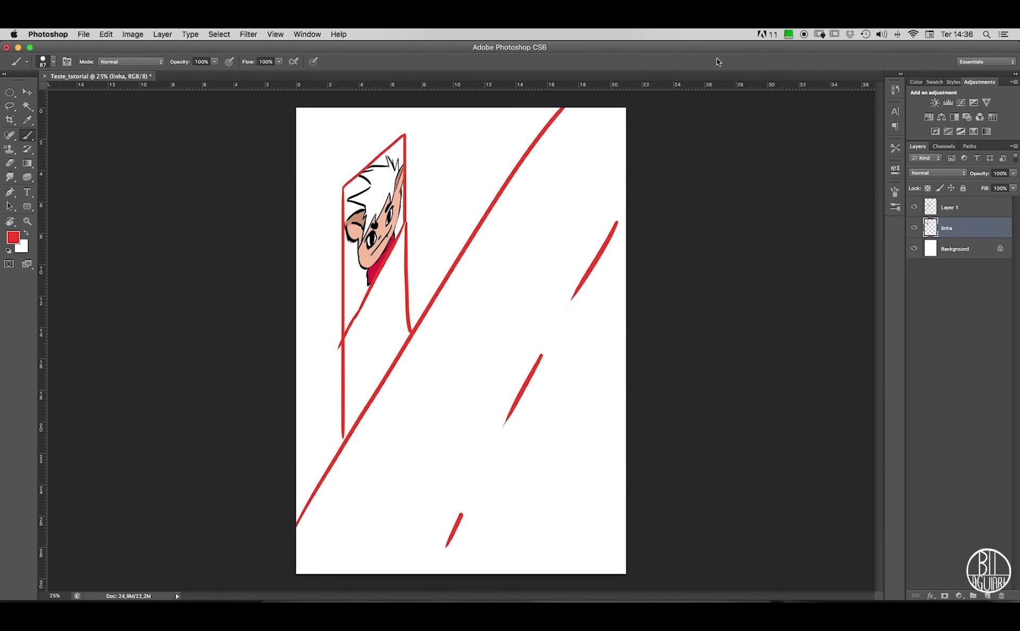
Undo the perspective distortion and the red street drawing, back to the undistorted character on its own.
key(super+z)
key(super+z)
key(super+alt+z)
key(super+alt+z)
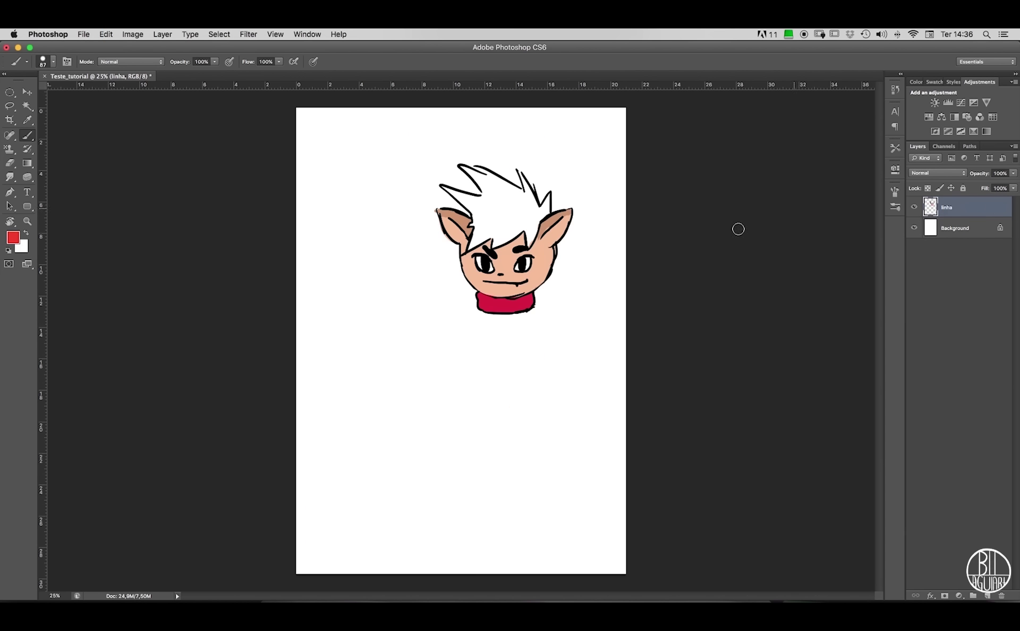
Shift the character left with Free Transform, switch the transformation to Warp, and pull the lower part of its right edge outward.
key(super+t)
drag(538, 266, 490, 268)
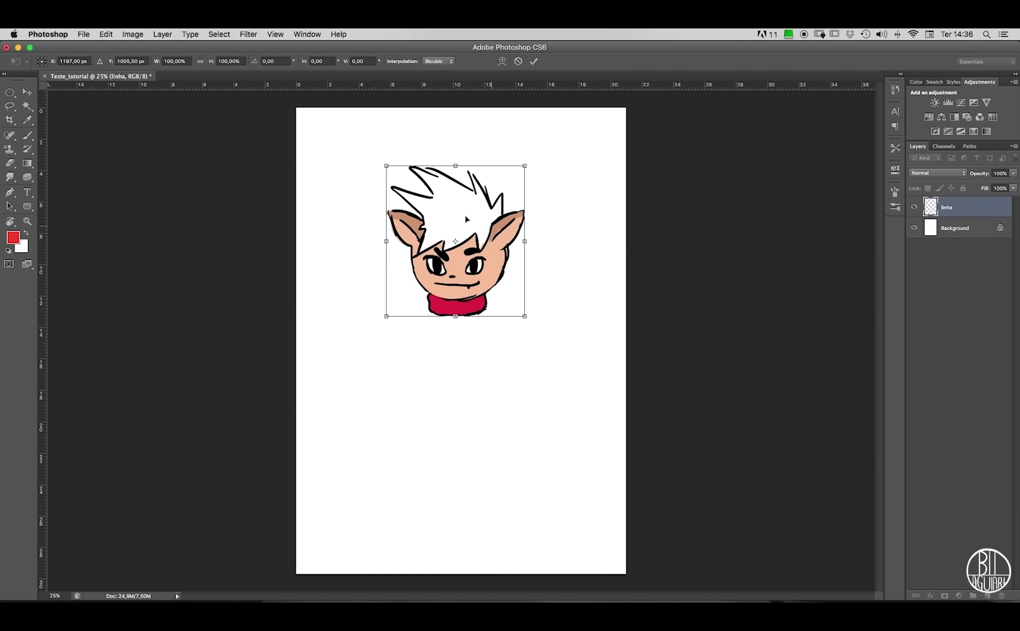
click(133, 34)
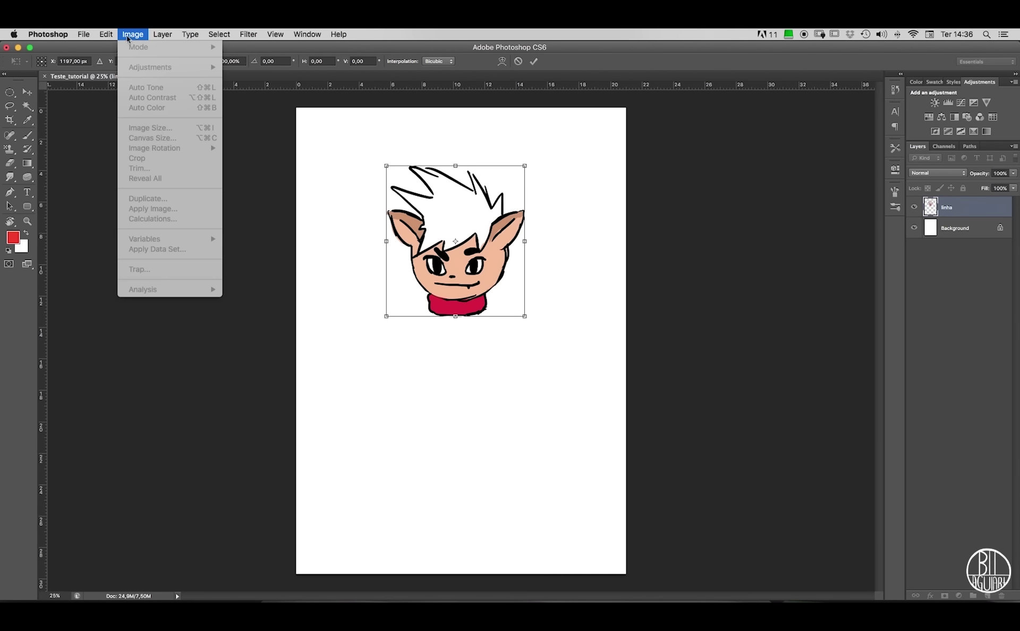
mouse_move(106, 35)
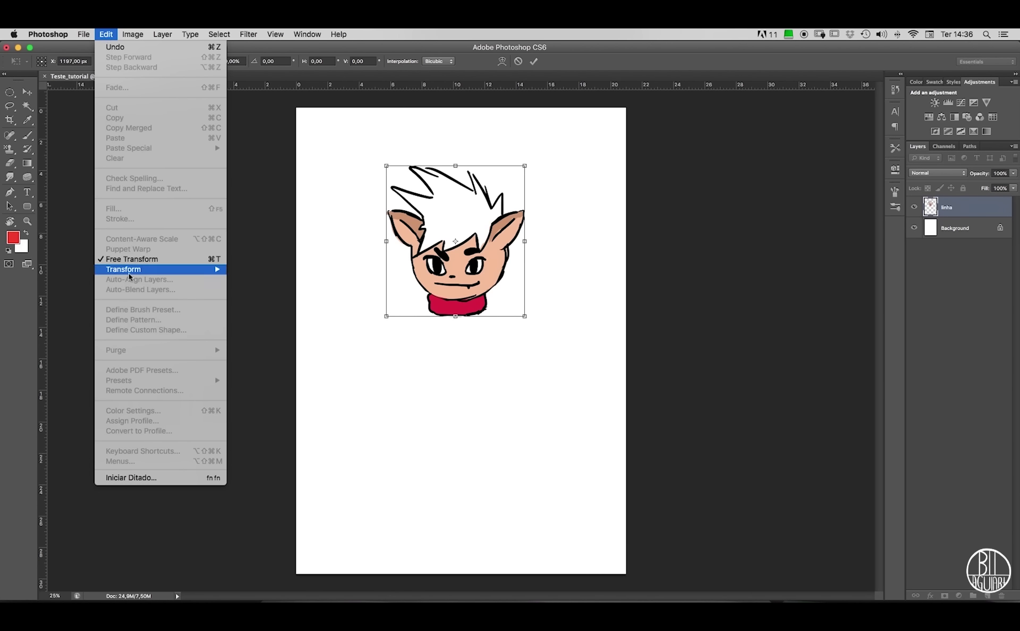
mouse_move(137, 273)
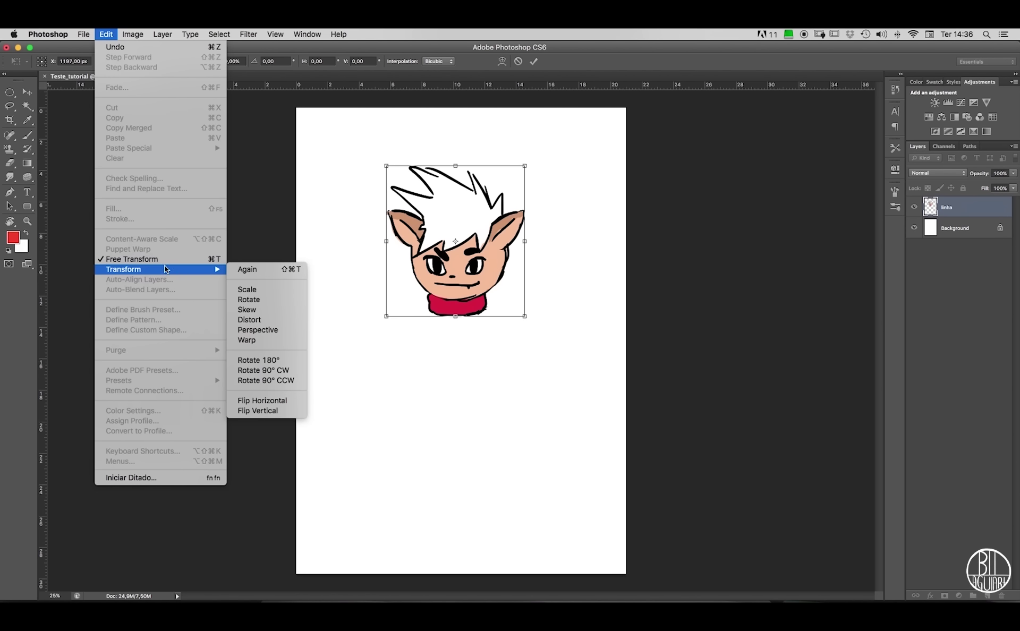
mouse_move(218, 272)
click(247, 345)
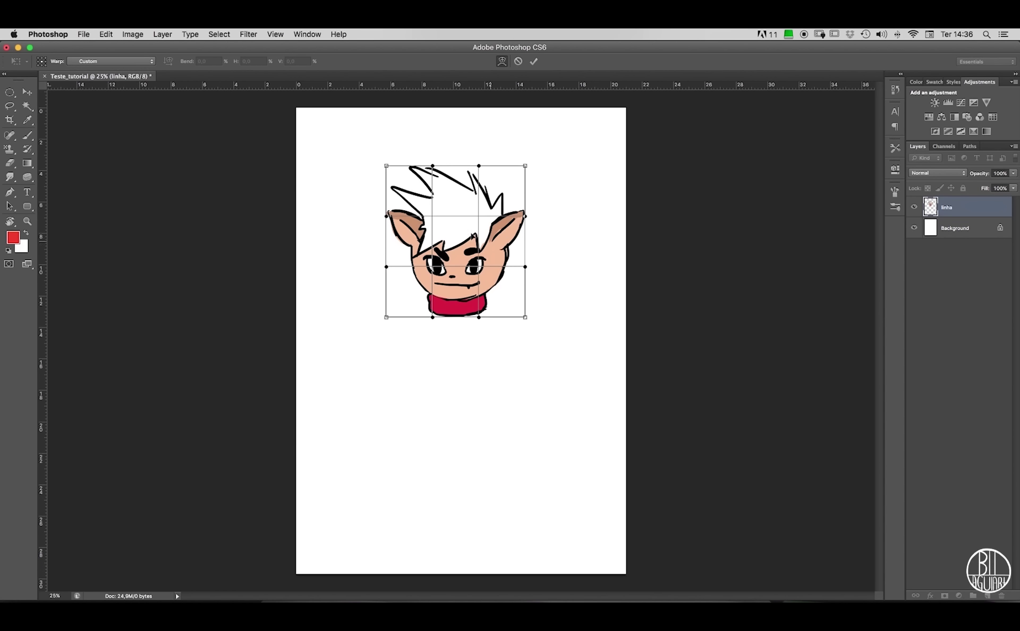
drag(526, 268, 553, 306)
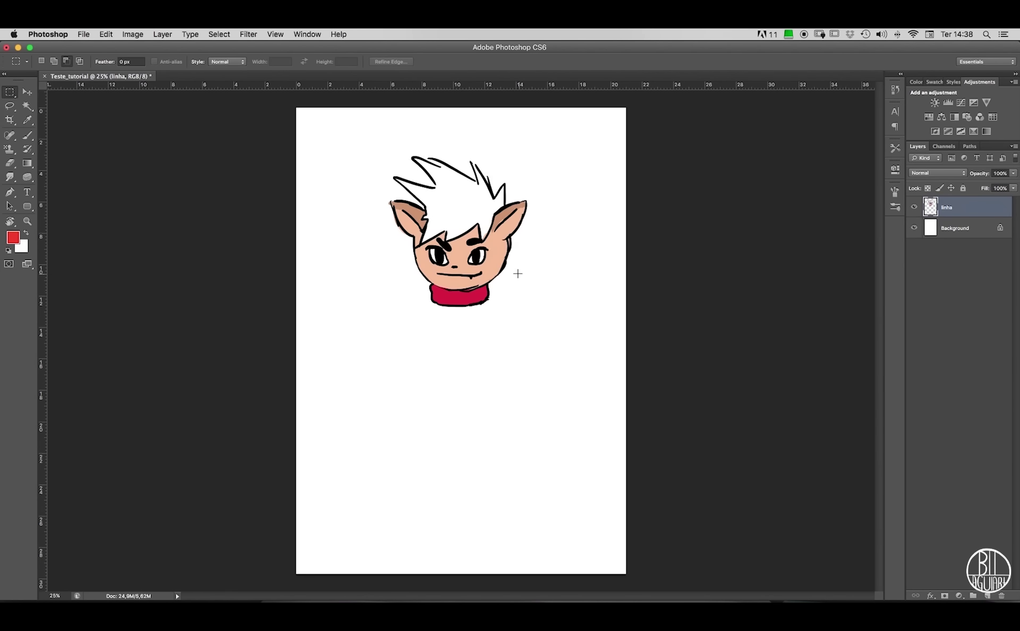
Select the lower half of the face with a rectangular marquee, move it down, undo the move, and deselect.
drag(401, 256, 523, 314)
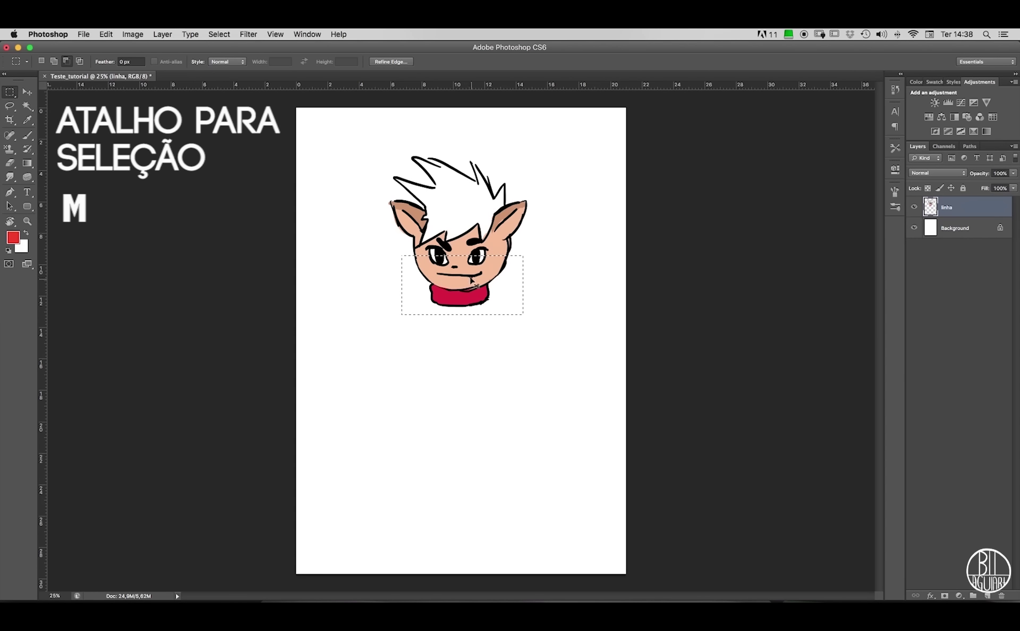
drag(482, 289, 481, 341)
click(527, 403)
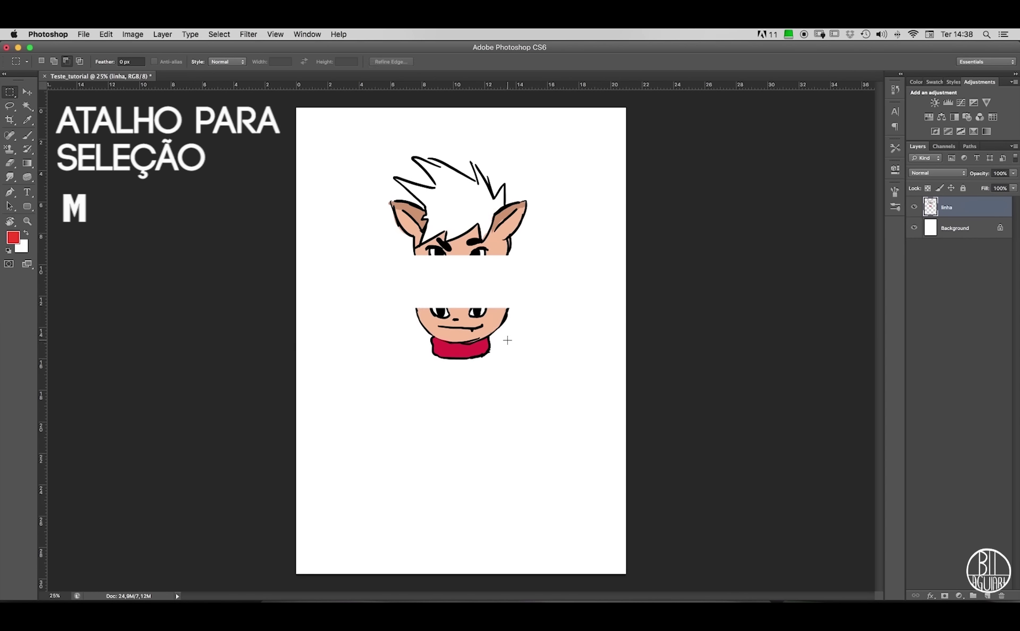
key(super+z)
key(super+z)
key(super+alt+z)
key(super+d)
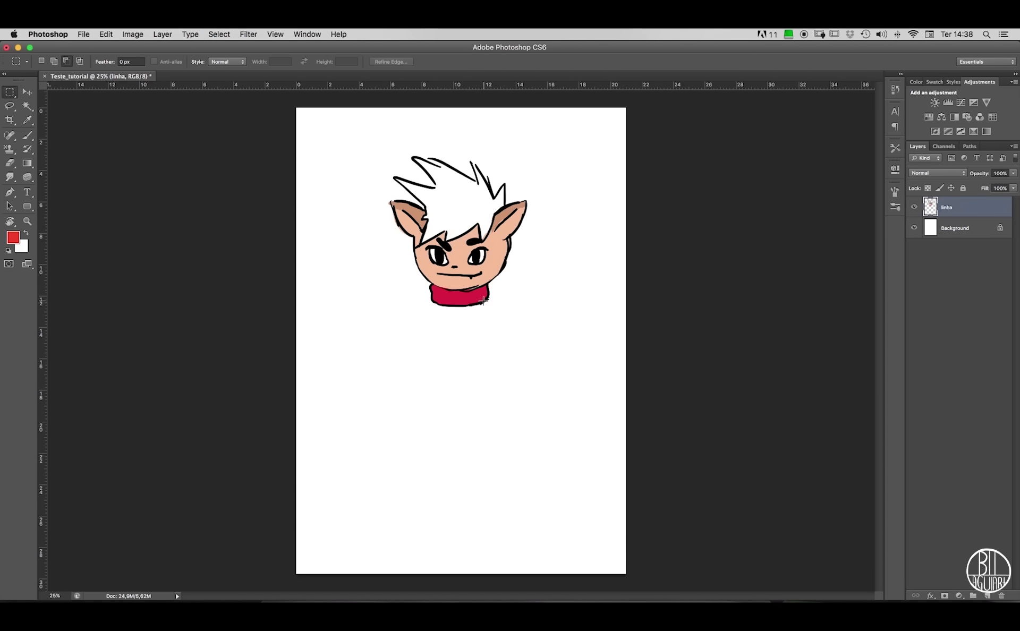
Select a small rectangular area of skin just below the middle of the mouth with the Rectangular Marquee tool.
key(z)
click(460, 299)
click(460, 299)
click(461, 299)
drag(462, 299, 483, 348)
key(m)
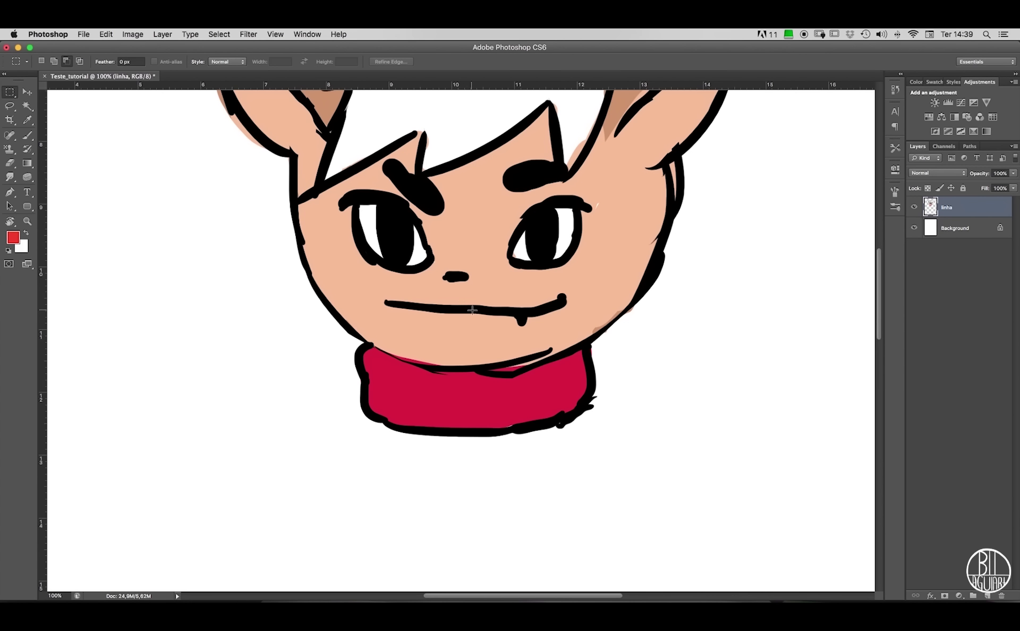
drag(433, 308, 492, 343)
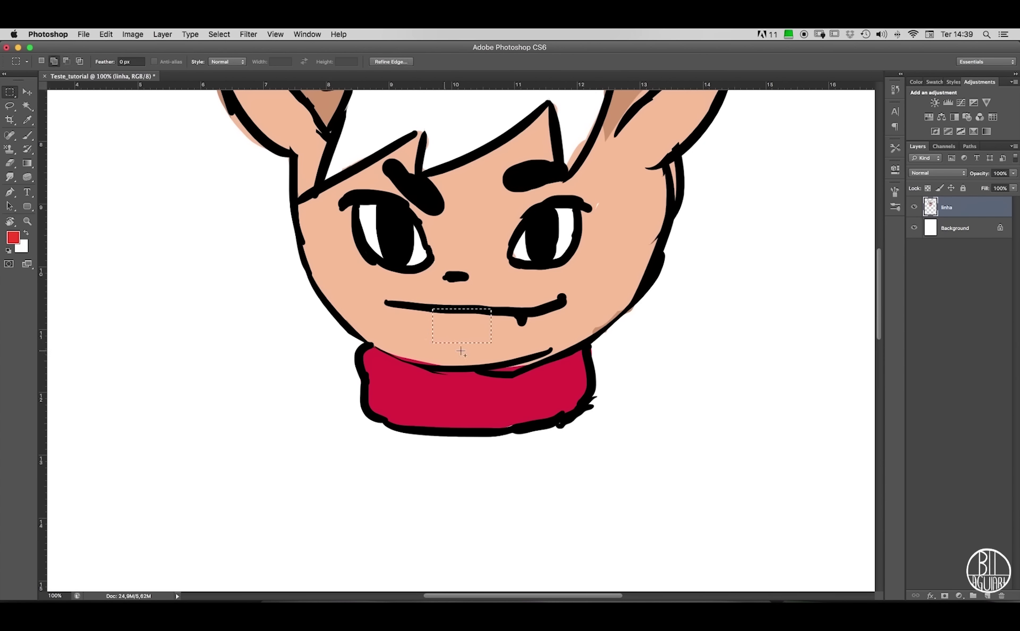
Paint the small rectangular selection red with the Brush tool, and undo the painting.
key(alt)
key(b)
right_click(27, 135)
mouse_move(462, 315)
mouse_down()
mouse_move(441, 320)
mouse_move(466, 311)
mouse_up()
key(super+d)
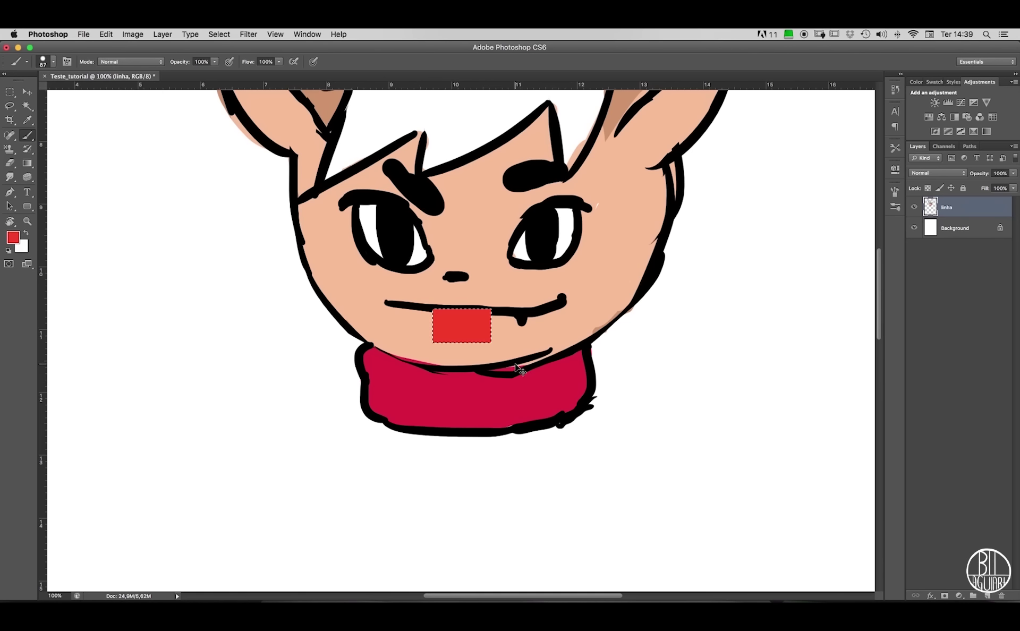
key(super+z)
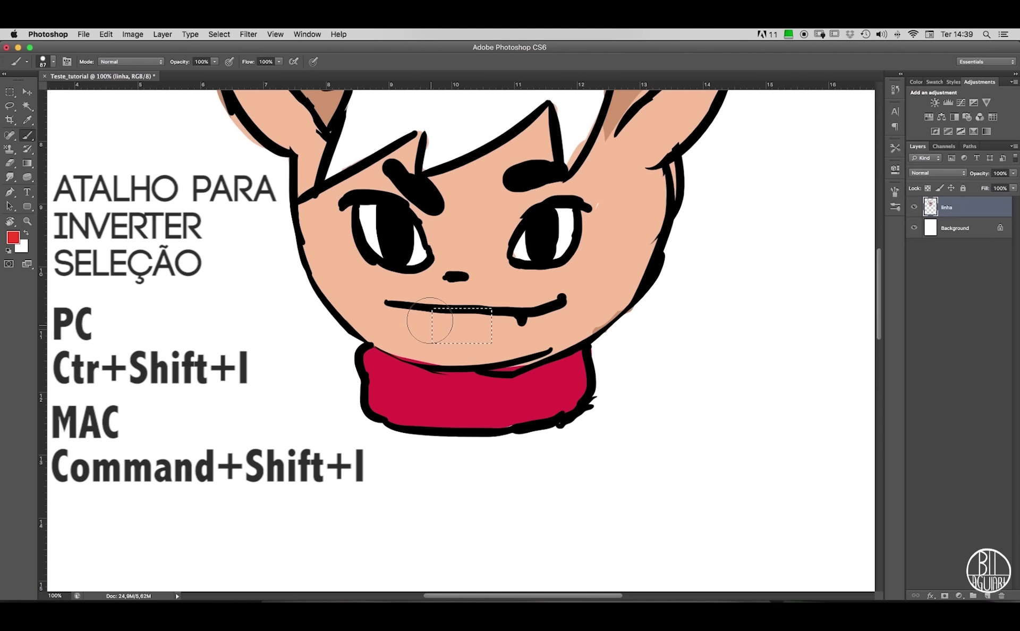
Invert the selection, paint red across the face around the protected rectangle, undo the strokes, and deselect.
mouse_move(430, 320)
mouse_down()
mouse_move(463, 293)
mouse_move(453, 358)
mouse_move(487, 294)
mouse_move(484, 337)
mouse_move(514, 286)
mouse_move(448, 356)
mouse_move(417, 358)
mouse_move(444, 282)
mouse_move(509, 246)
mouse_move(508, 343)
mouse_move(447, 381)
mouse_move(425, 321)
mouse_move(459, 253)
mouse_move(432, 292)
mouse_up()
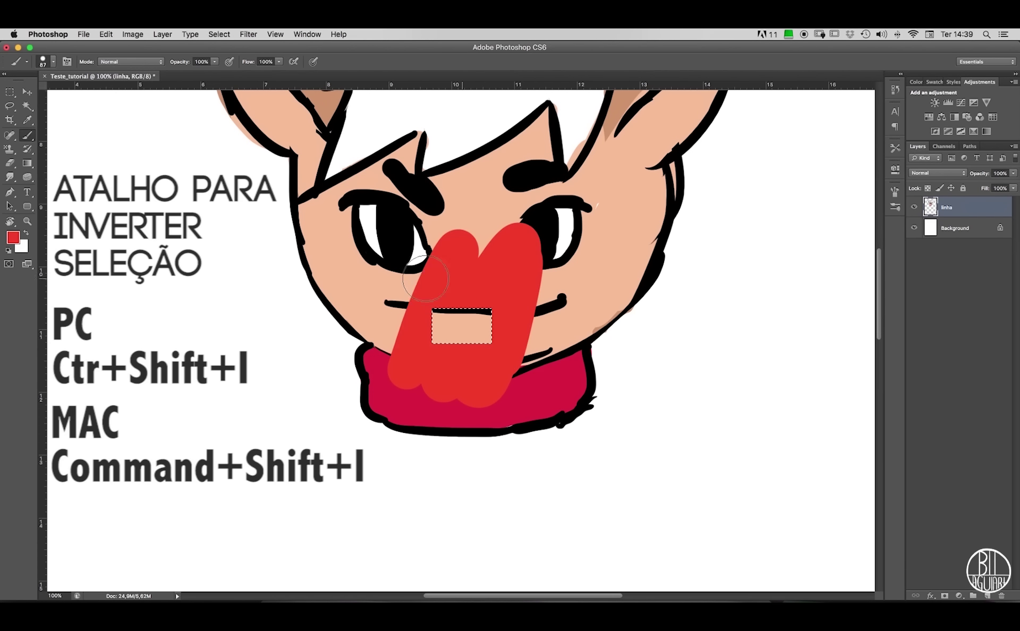
key(super+z)
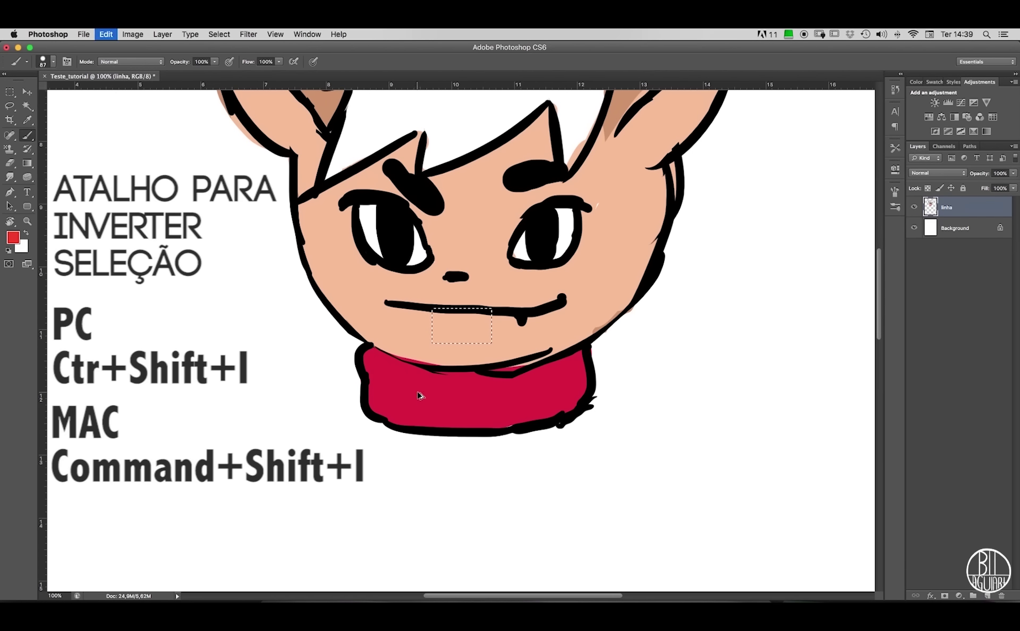
key(super+d)
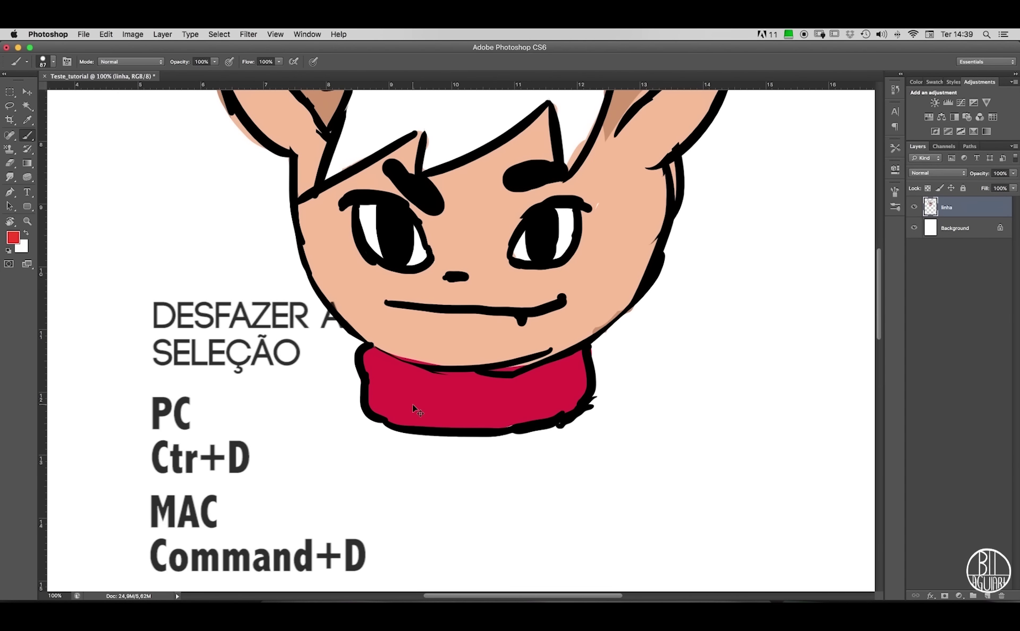
Select a rectangular band about 7.4 × 2.5 cm across the eyes and fill it with red on a new layer.
key(super+minus)
key(super+minus)
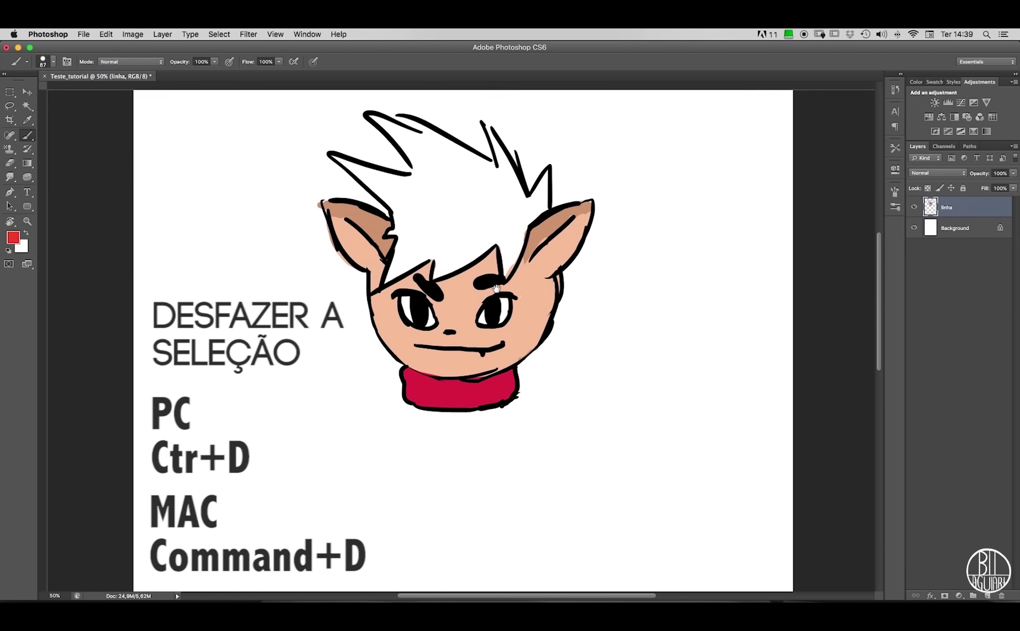
key(super+r)
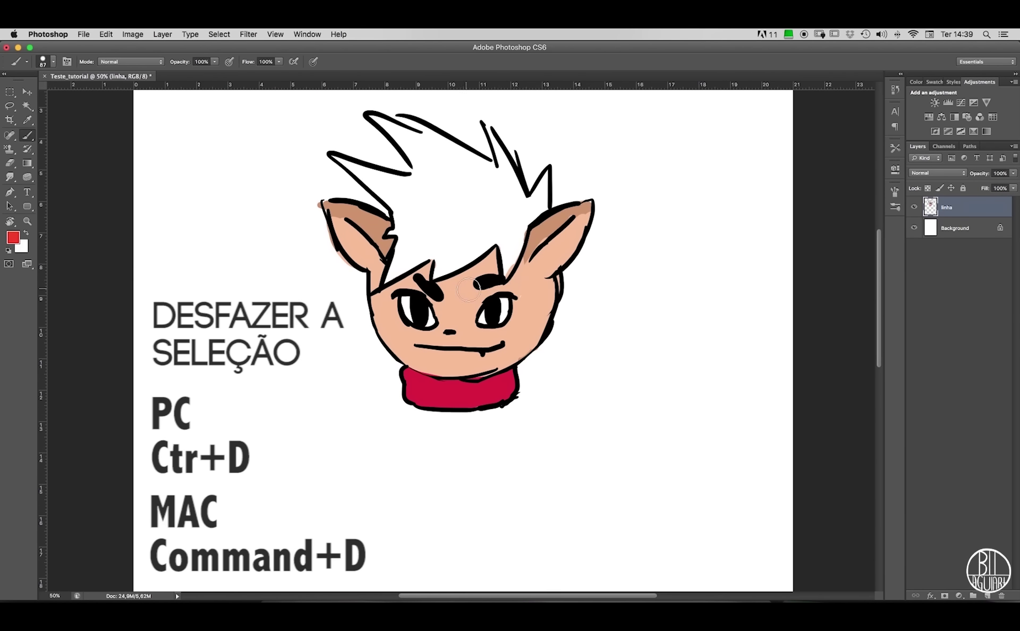
key(m)
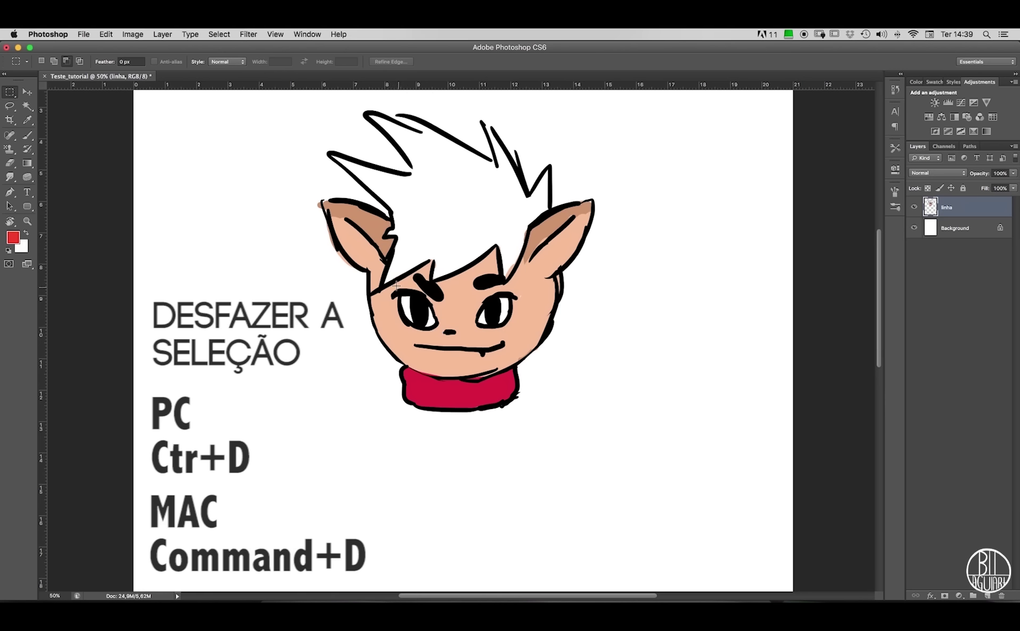
drag(378, 278, 577, 339)
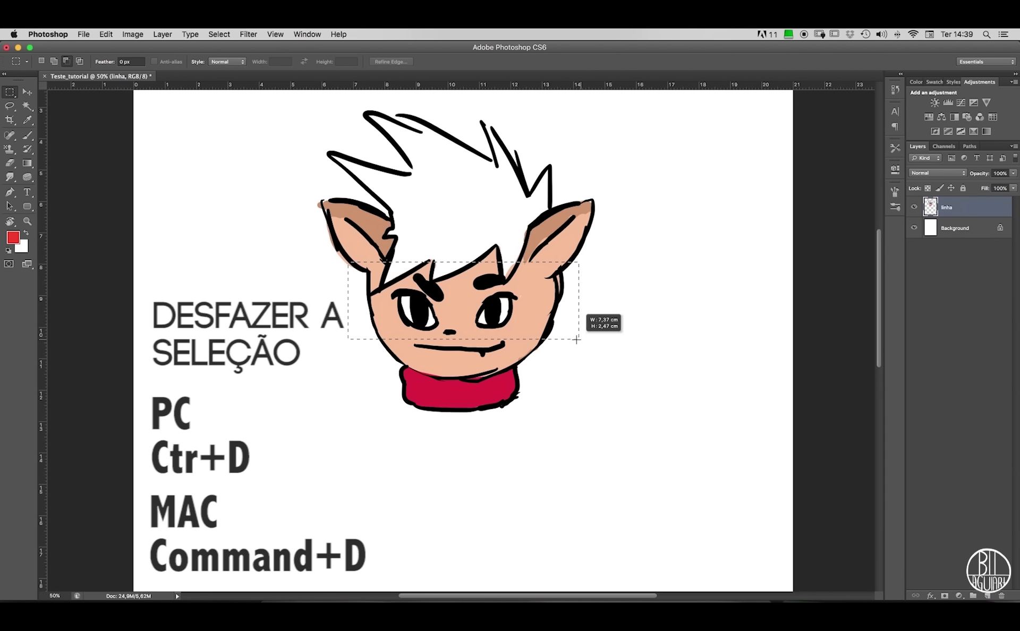
key(super+shift+alt+n)
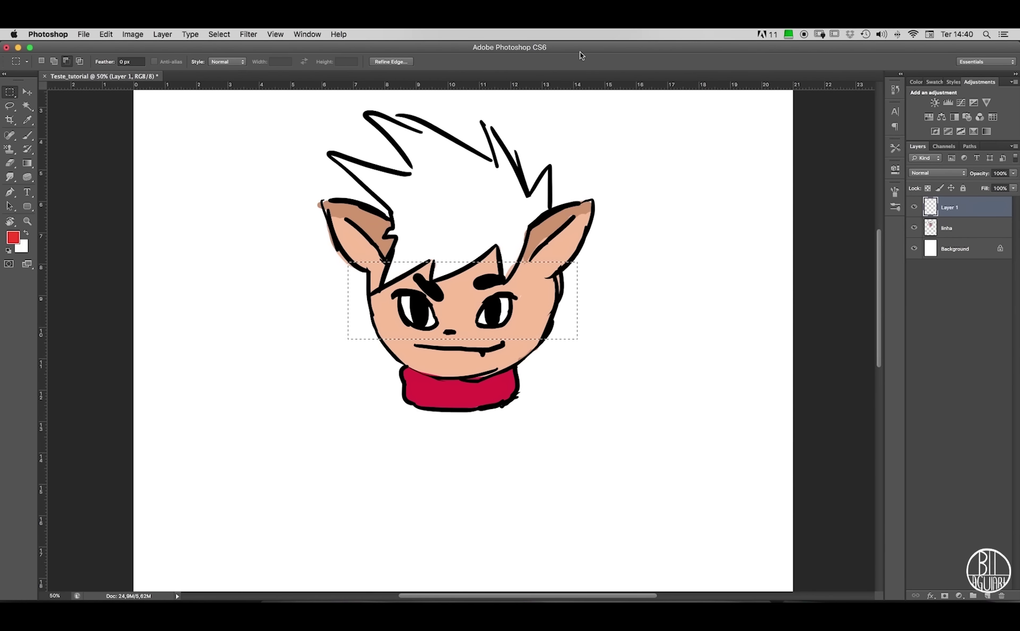
key(alt+BackSpace)
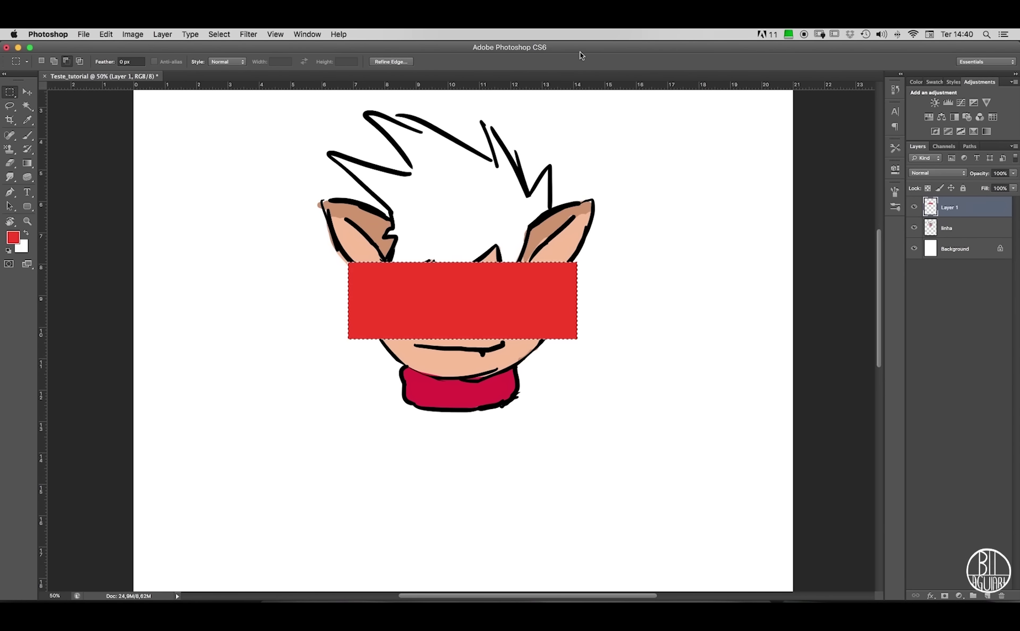
Undo the fill, add a second rectangle over the hair to the selection, and fill both areas with red.
key(super+z)
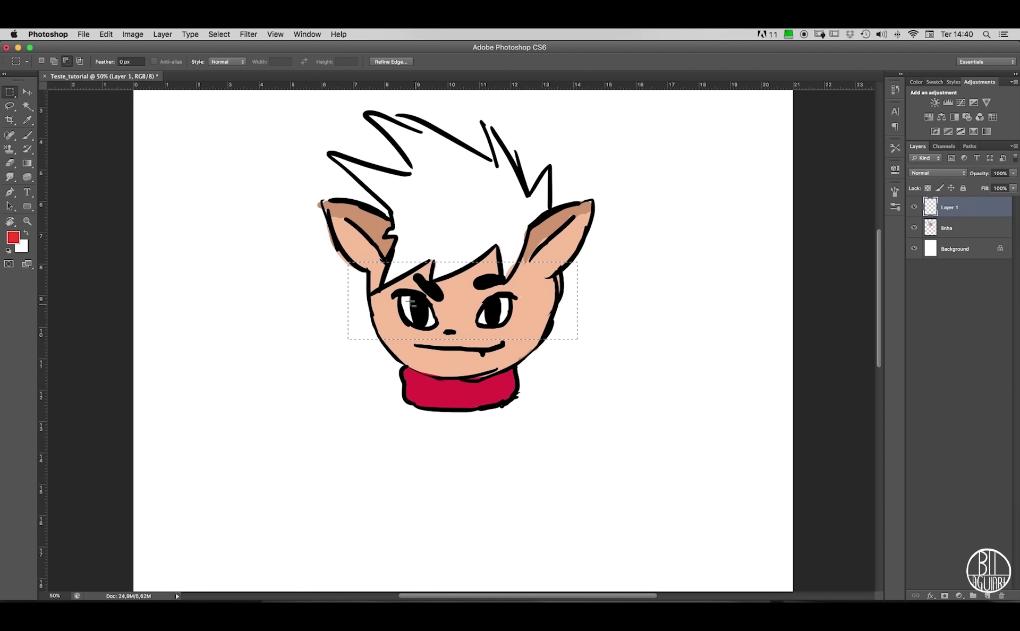
click(66, 61)
drag(446, 201, 515, 236)
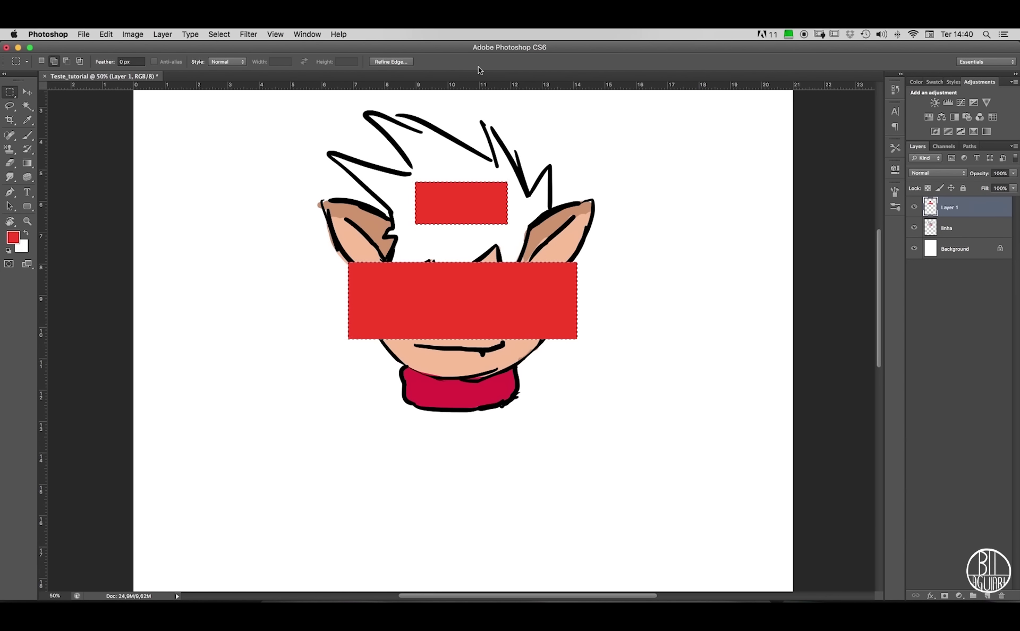
Subtract the right part of the hair rectangle from the selection, undo it, and repeat the subtraction.
click(66, 61)
drag(514, 237, 465, 137)
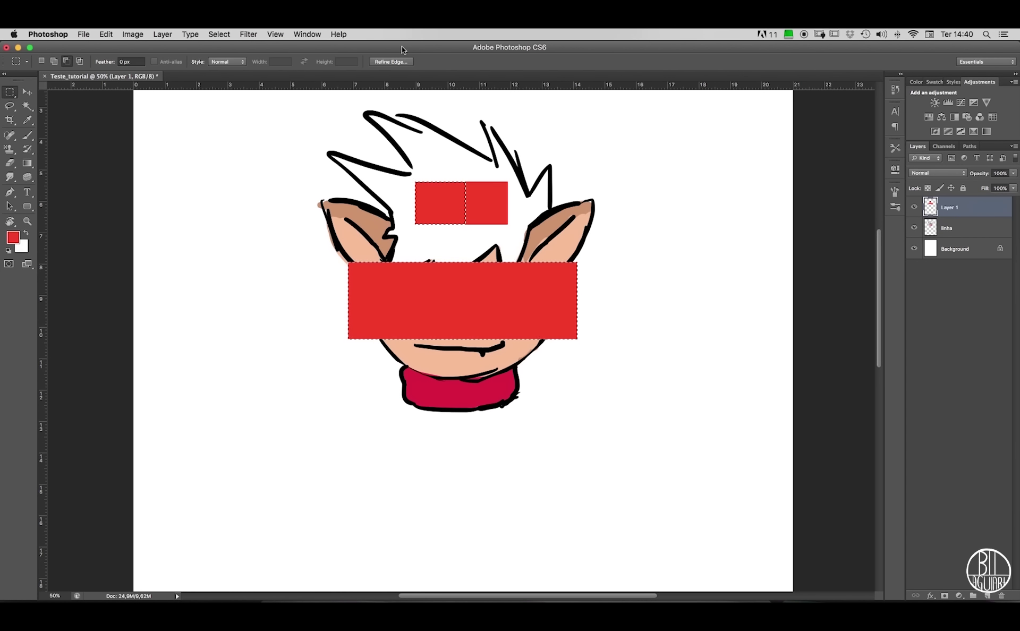
key(super+alt+z)
key(super+alt+z)
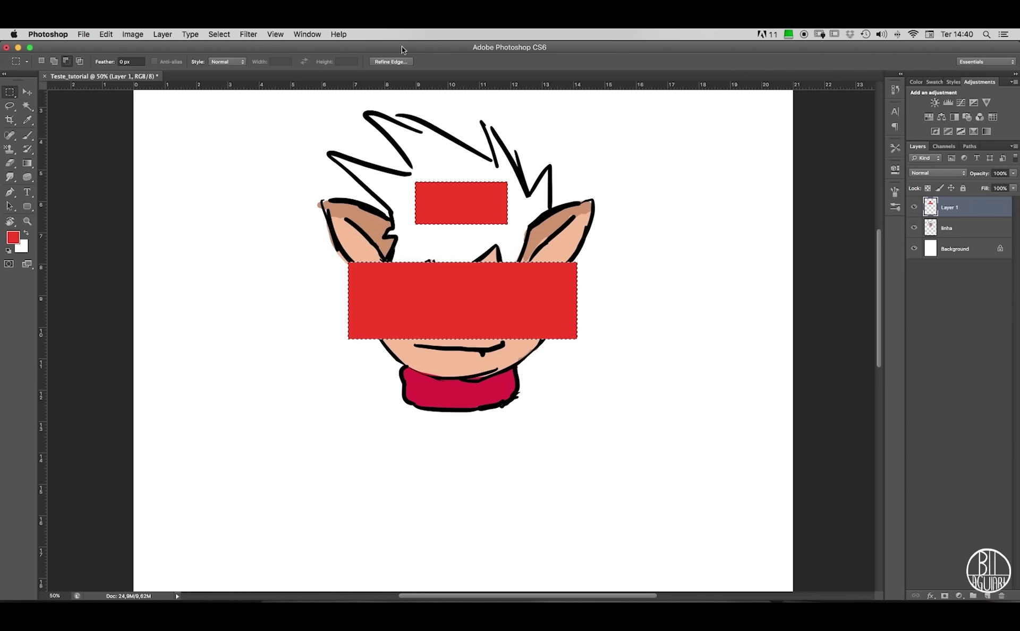
drag(514, 235, 458, 143)
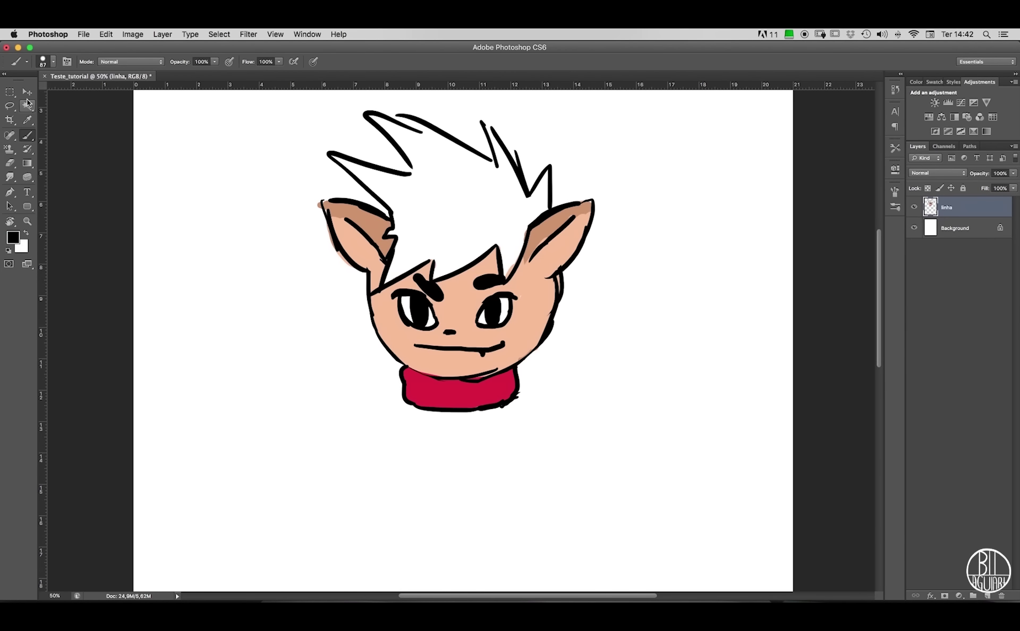
Examine the available variants of the Marquee tool.
click(16, 98)
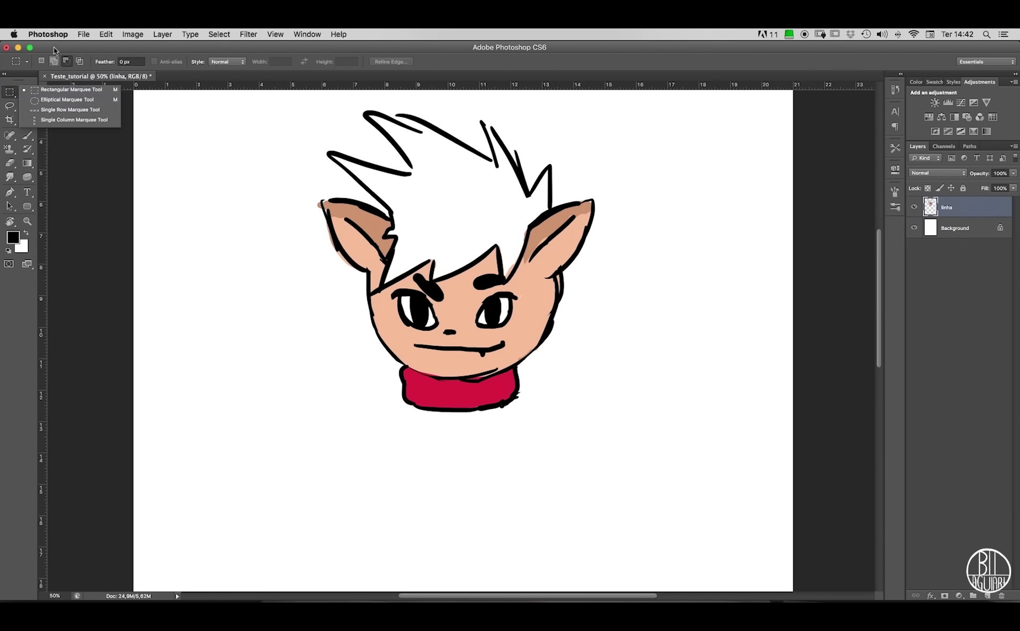
click(54, 49)
click(12, 94)
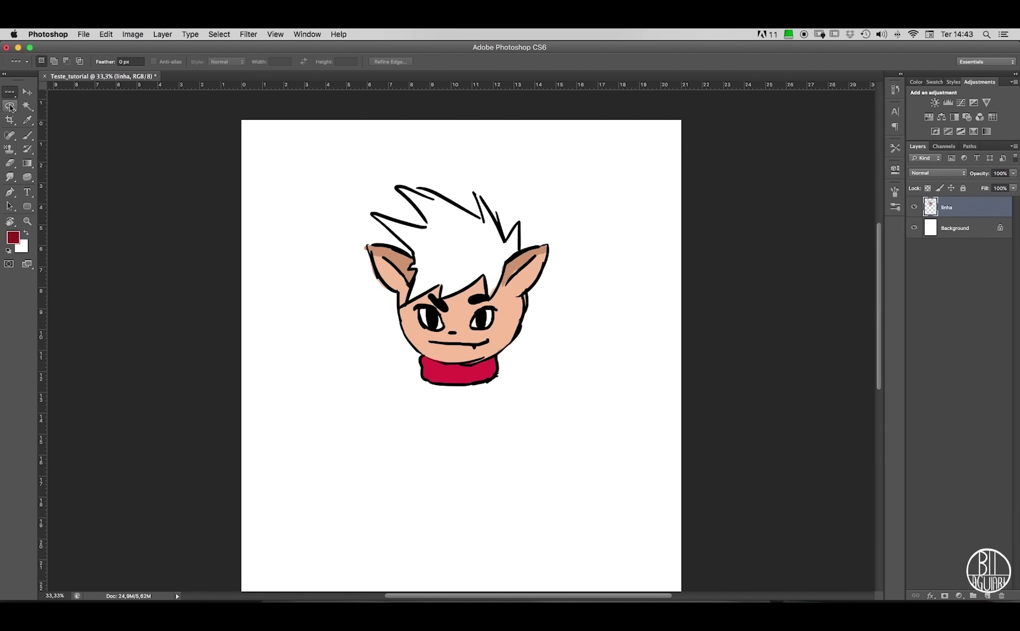
Add a new layer and outline a jagged patch between the eyes, above the nose, with the Lasso tool.
click(10, 109)
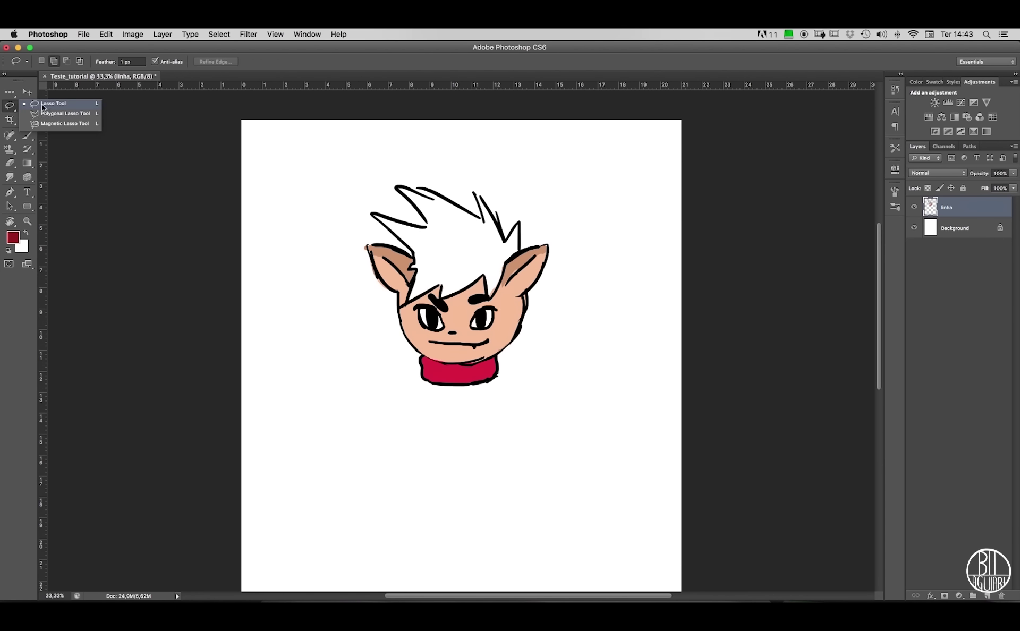
click(42, 104)
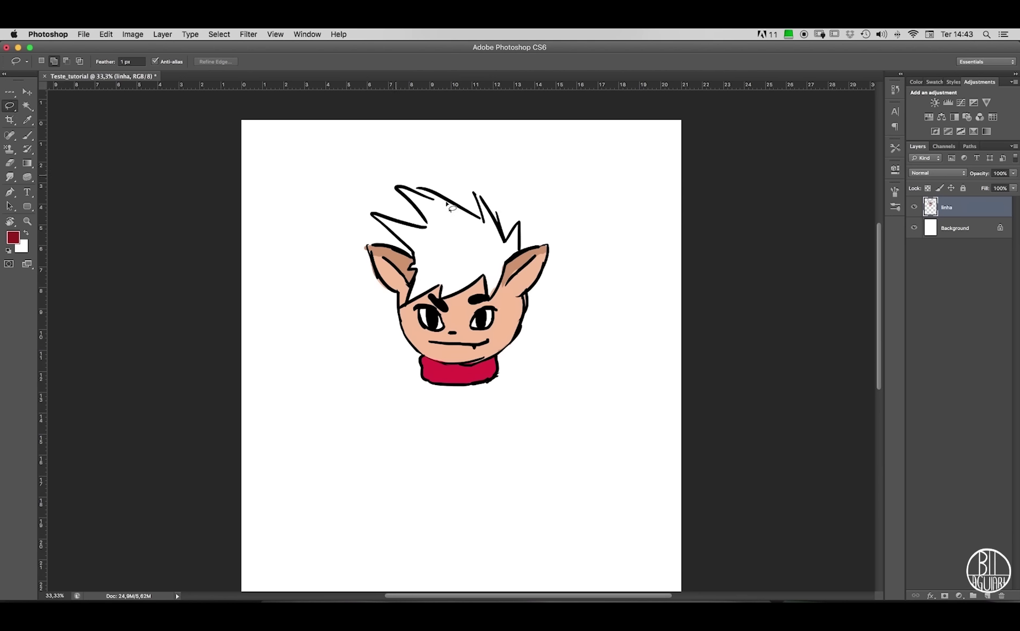
key(z)
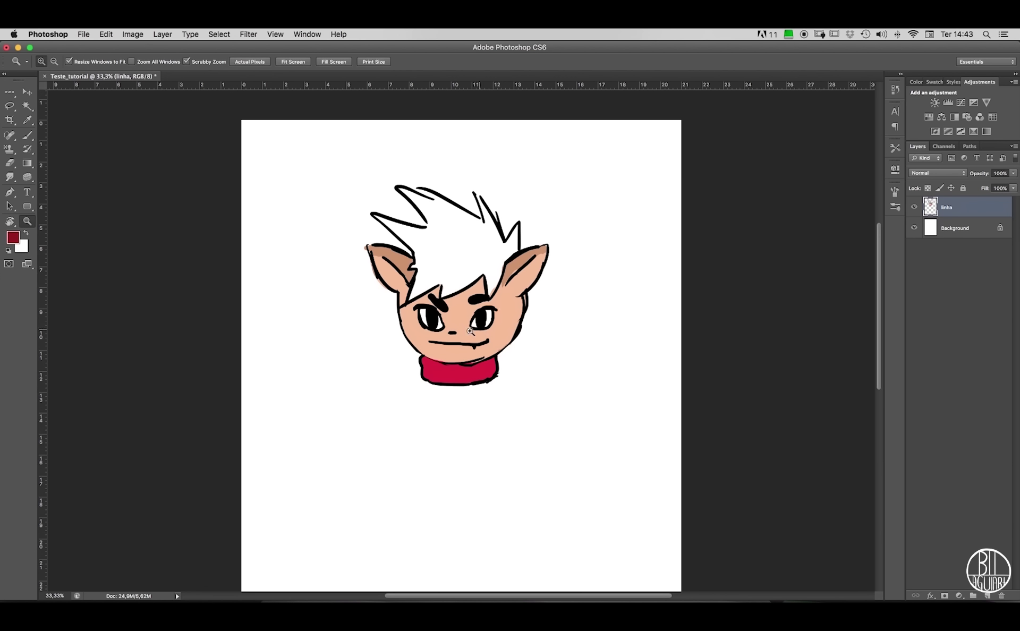
click(453, 329)
click(453, 330)
click(453, 328)
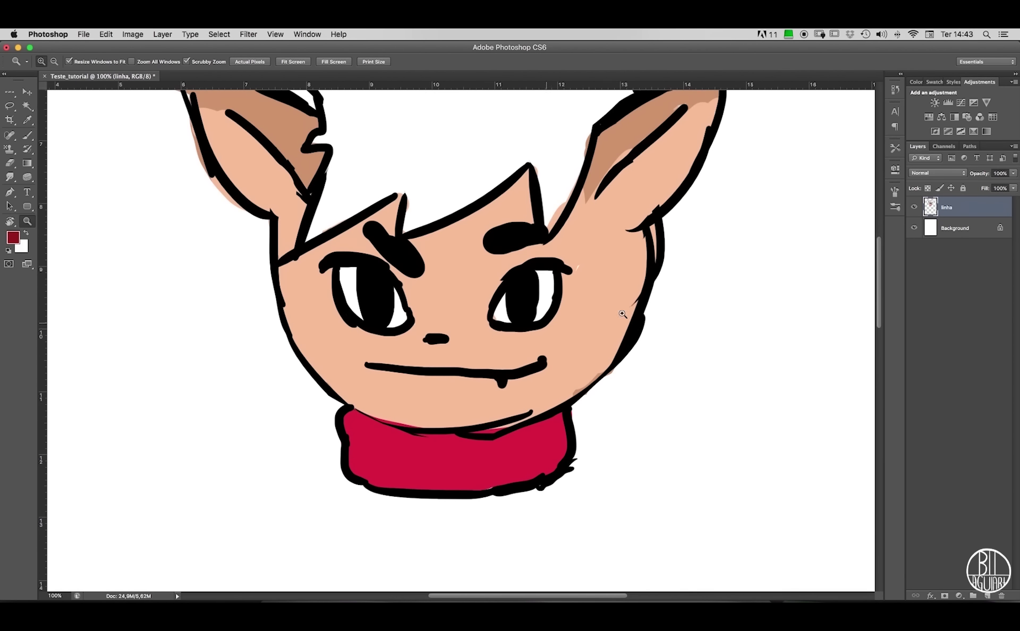
click(988, 596)
key(l)
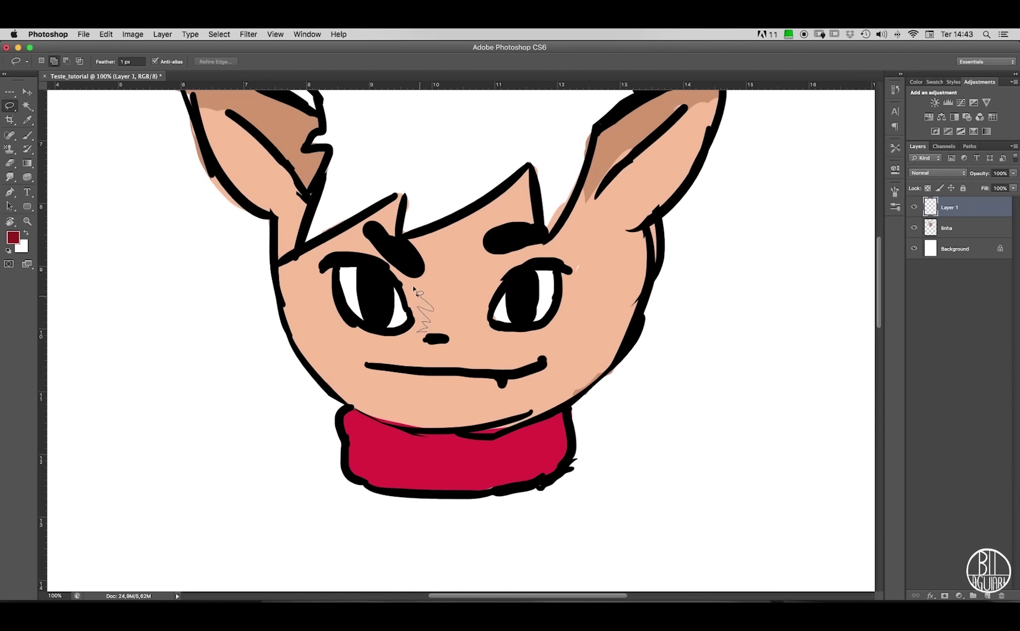
drag(437, 289, 434, 275)
drag(447, 334, 425, 343)
Set the foreground colour to light peach ffd4b7 and brush it into the selected patch between the eyes.
click(13, 237)
click(502, 348)
click(706, 206)
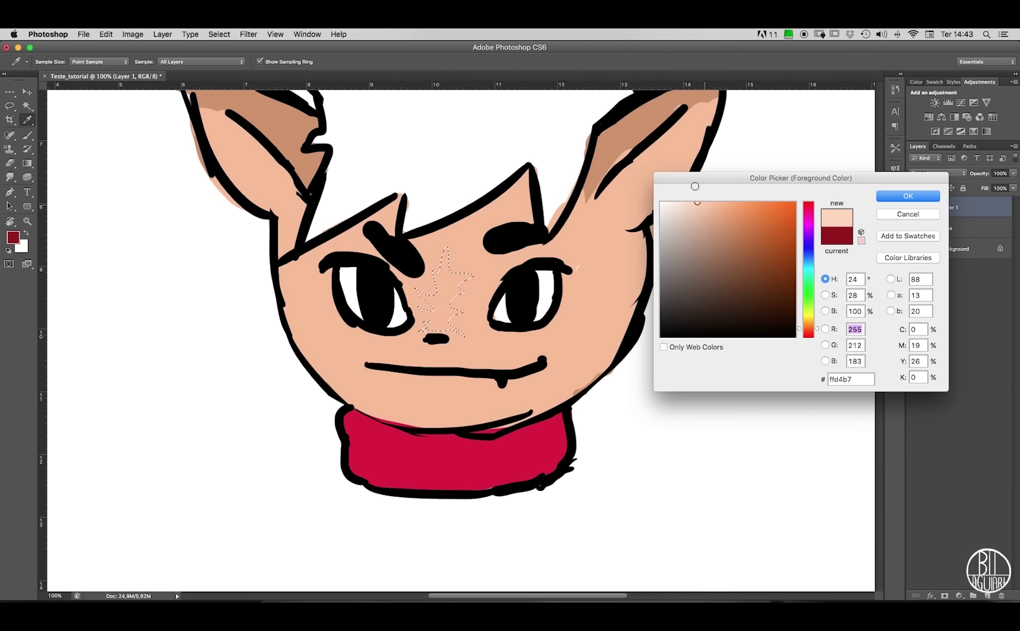
key(Return)
key(b)
mouse_move(446, 296)
mouse_down()
mouse_move(449, 249)
mouse_move(472, 252)
mouse_move(443, 344)
mouse_up()
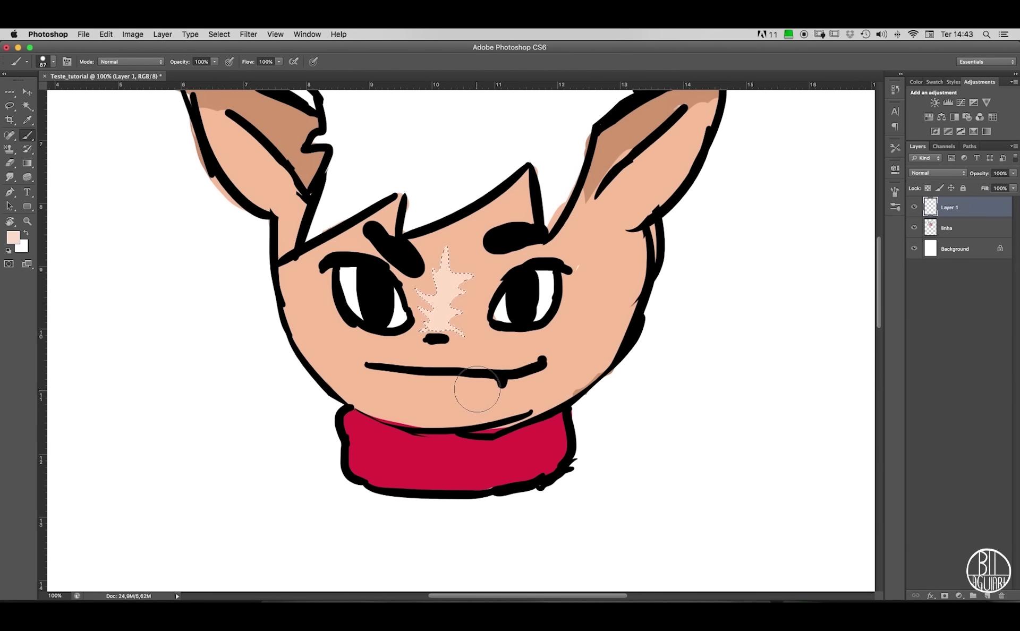
Deselect the painted patch between the eyes and delete its layer.
key(super+d)
key(super+minus)
key(super+minus)
key(super+minus)
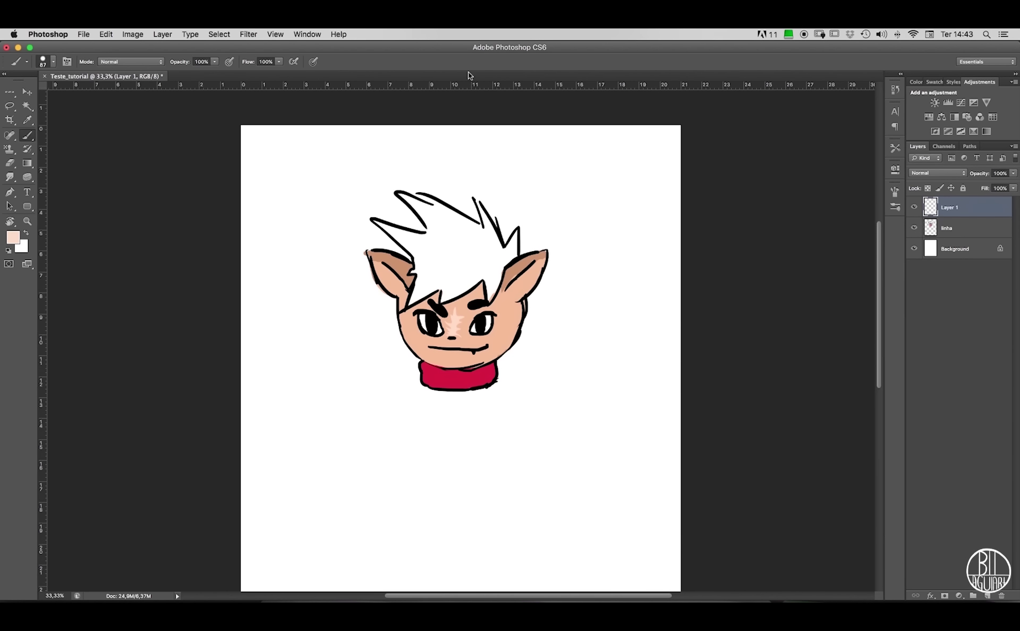
key(BackSpace)
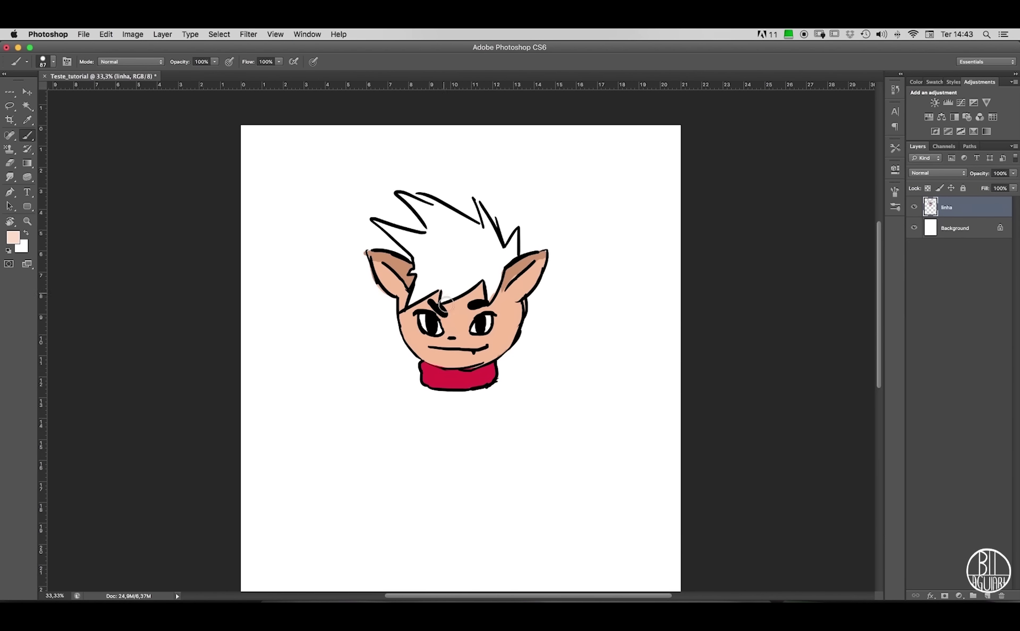
Outline a triangle about 2 × 1 cm on the hair with the Polygonal Lasso, fill it with light peach, and deselect.
key(z)
click(452, 322)
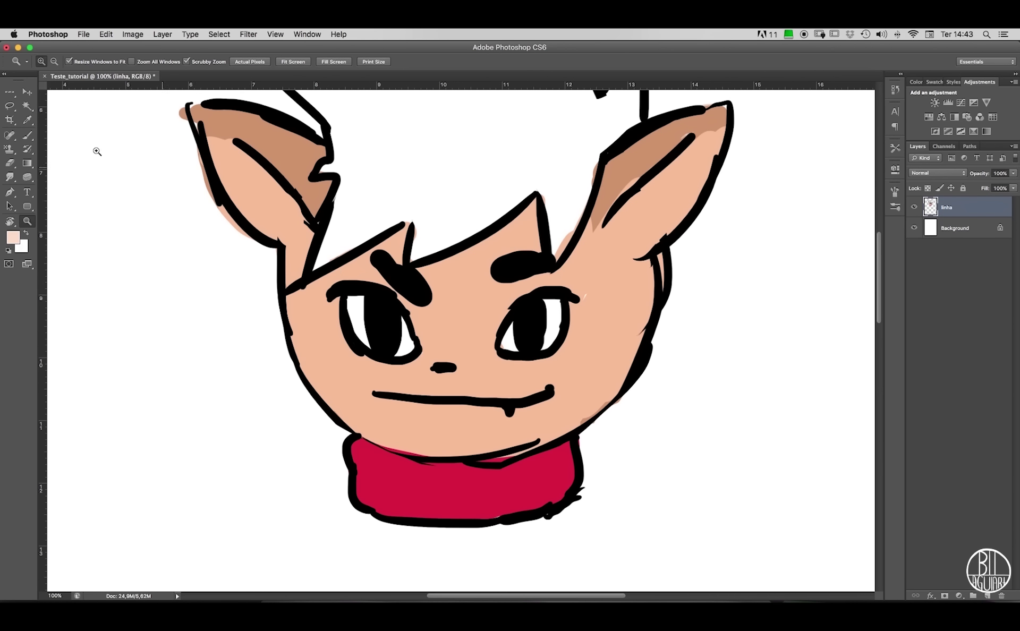
click(12, 105)
drag(14, 108, 35, 116)
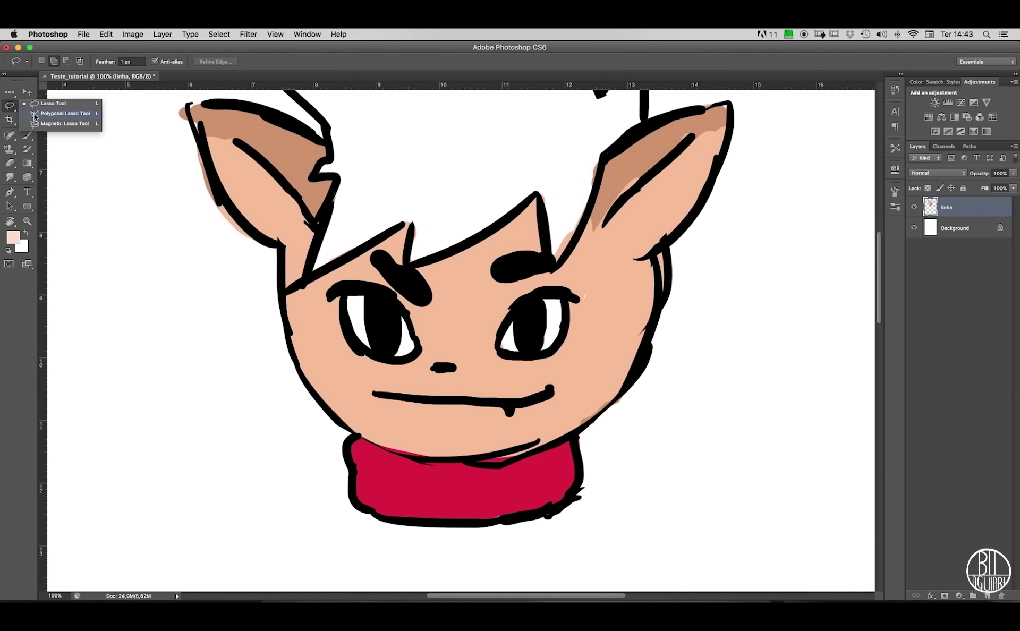
click(66, 115)
click(431, 173)
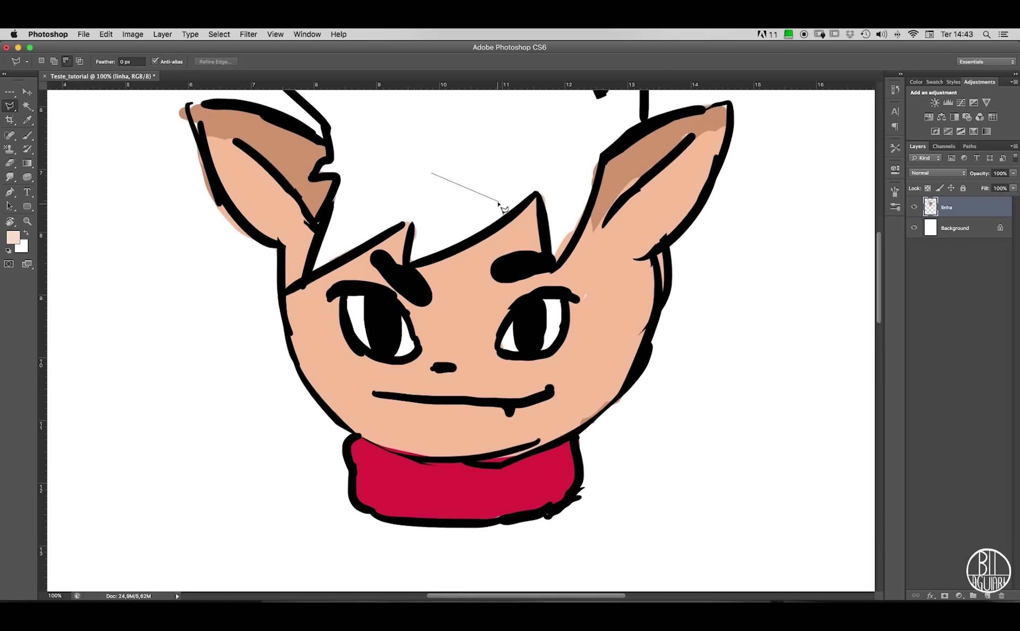
click(433, 174)
key(alt+BackSpace)
key(super+d)
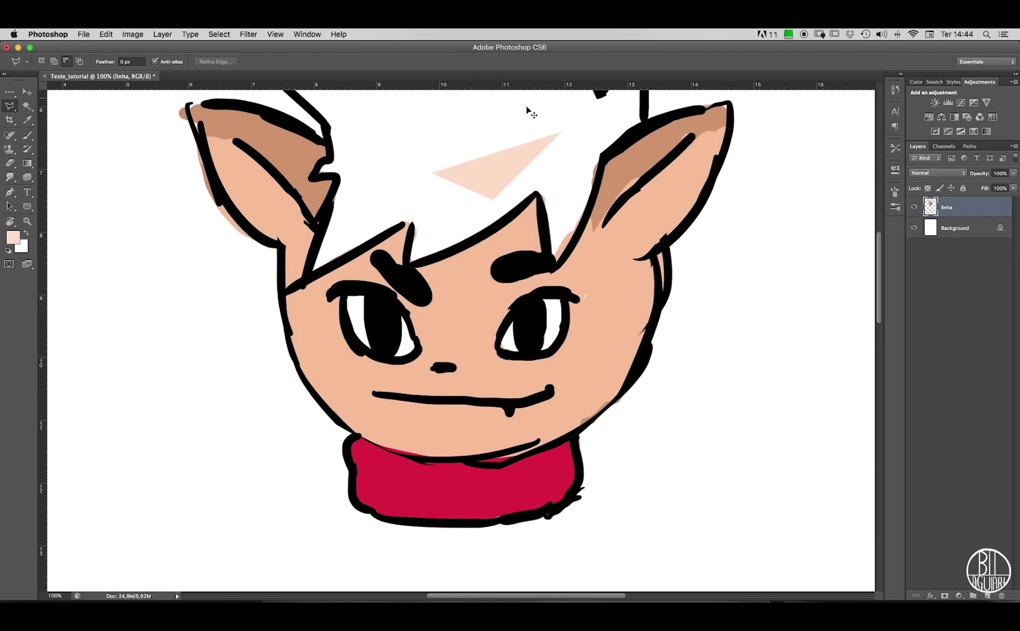
Outline a five-sided area in the lower hair with the Polygonal Lasso, fill it with light peach, and deselect.
click(437, 222)
click(422, 189)
click(425, 141)
click(476, 122)
click(504, 171)
click(438, 222)
key(alt+BackSpace)
key(super+d)
Undo both light peach polygon fills on the hair and clear the selection.
key(super+minus)
key(super+alt+z)
key(super+alt+z)
key(super+d)
Trace the black line along the fringe and the edge of the right eyebrow with the Magnetic Lasso, closing the selection.
click(10, 108)
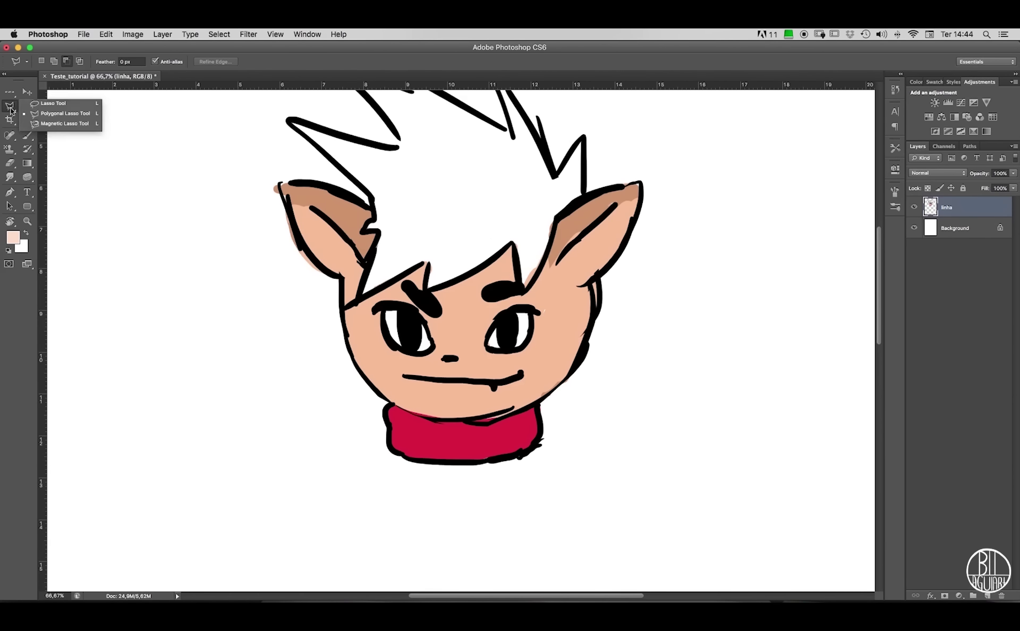
click(47, 124)
key(z)
click(448, 269)
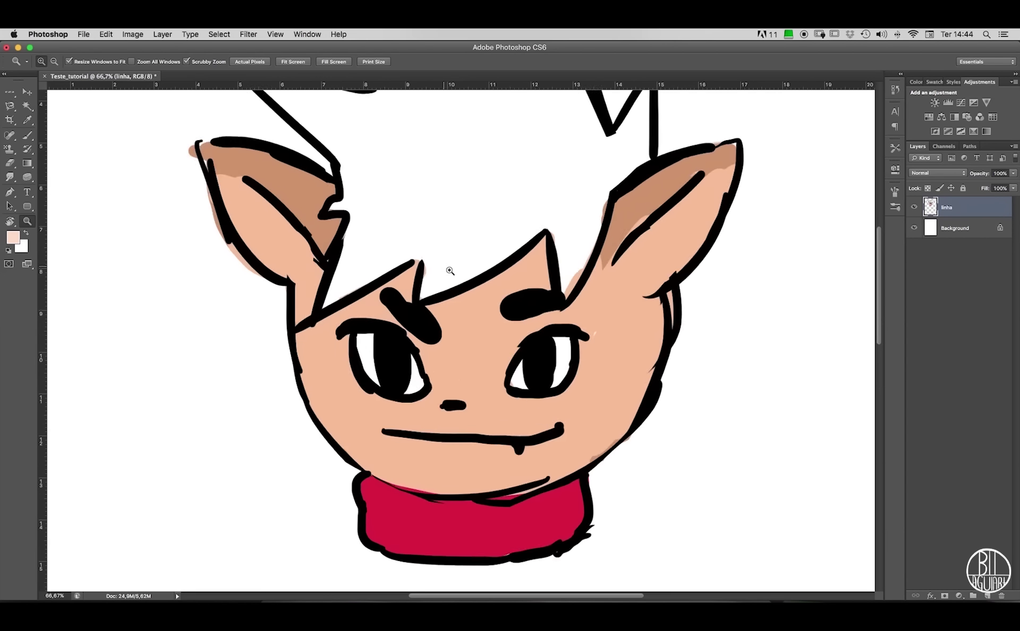
click(457, 274)
click(460, 275)
click(461, 281)
key(l)
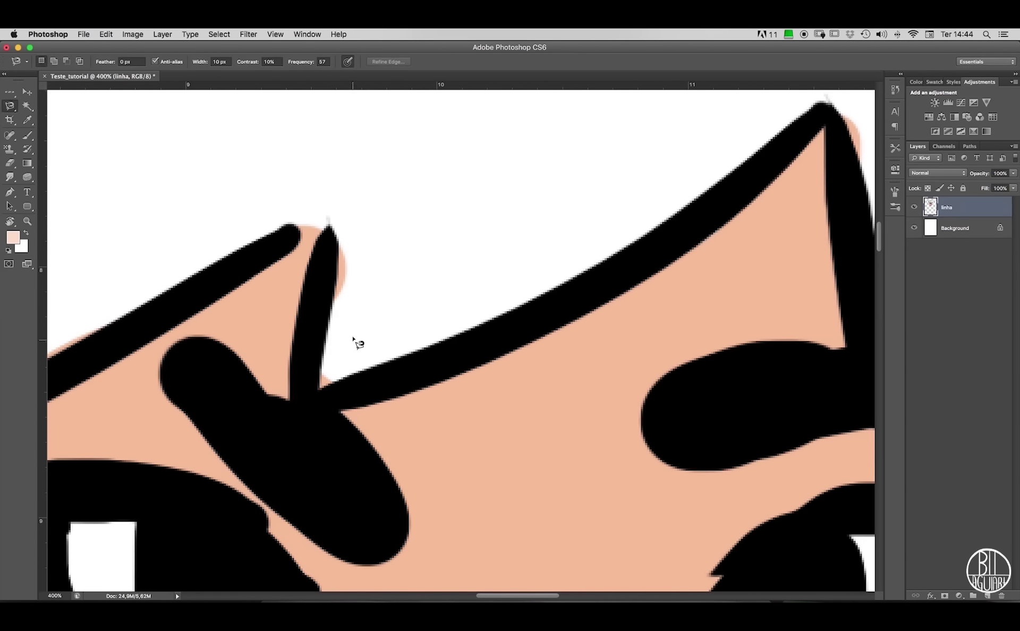
click(330, 331)
click(324, 375)
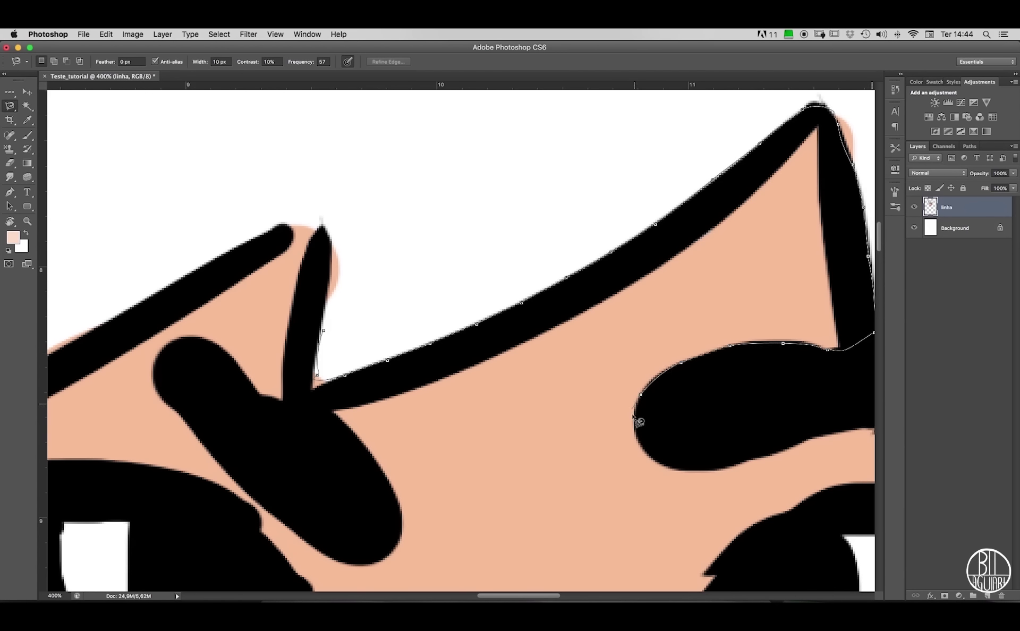
double_click(723, 309)
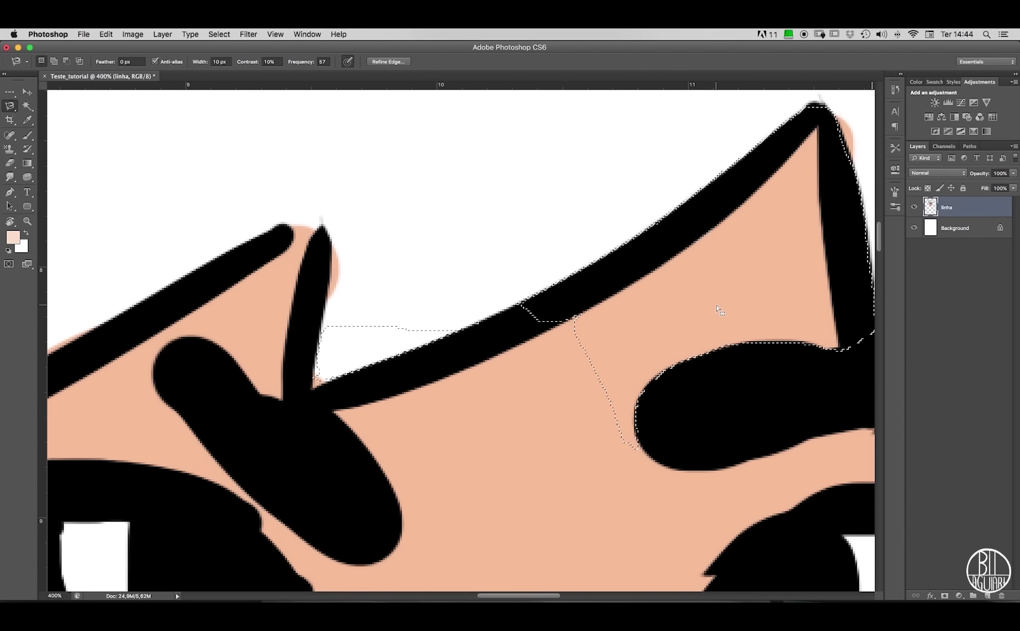
Fill the traced fringe selection with red, undo the fill, and deselect.
key(alt+BackSpace)
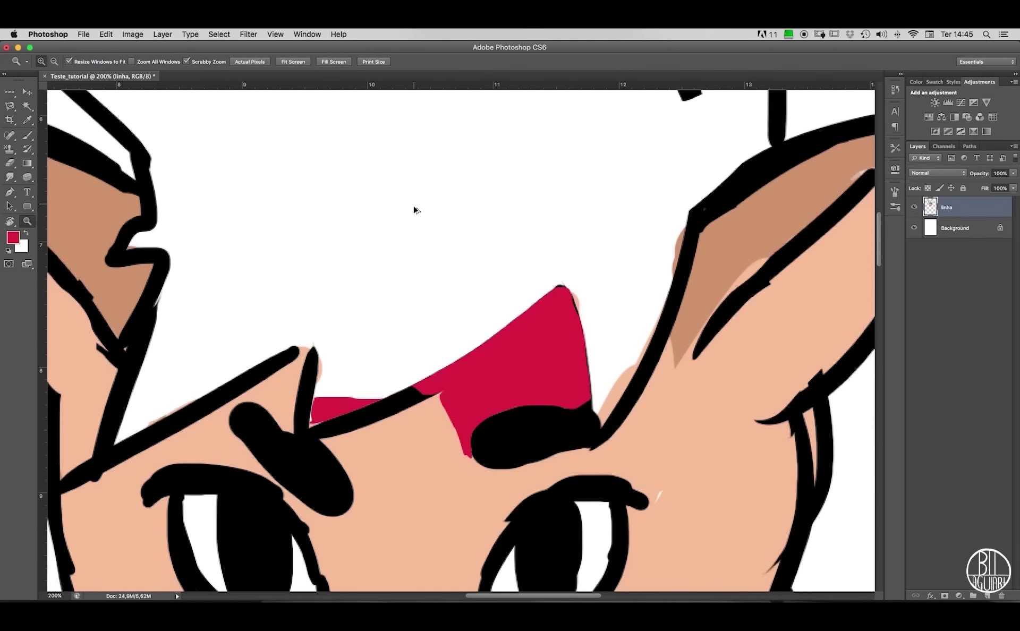
key(super+z)
key(super+d)
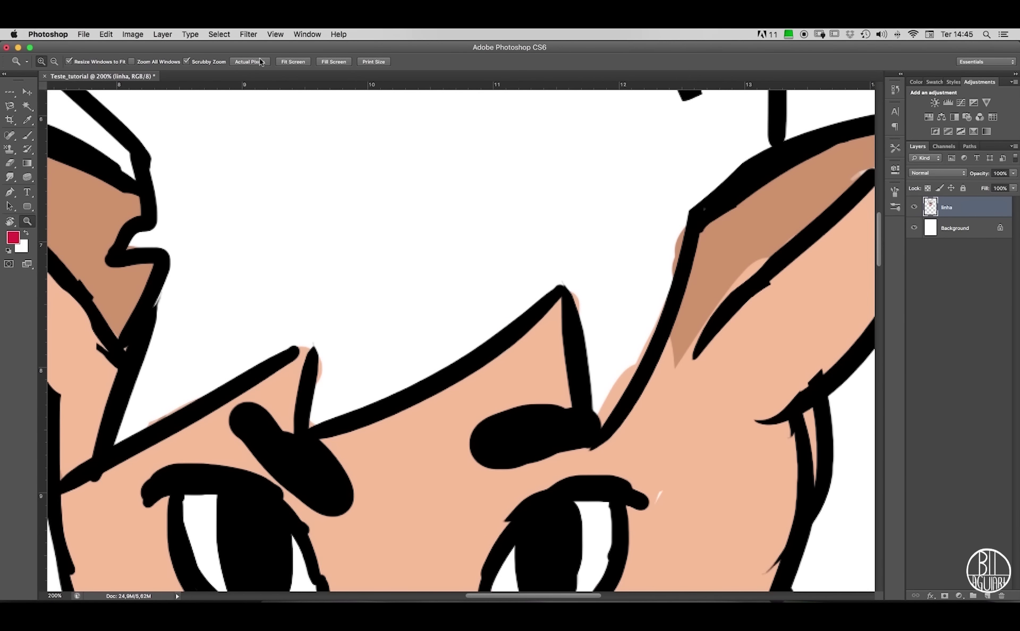
key(super+minus)
key(super+minus)
scroll(428, 263, down, 1)
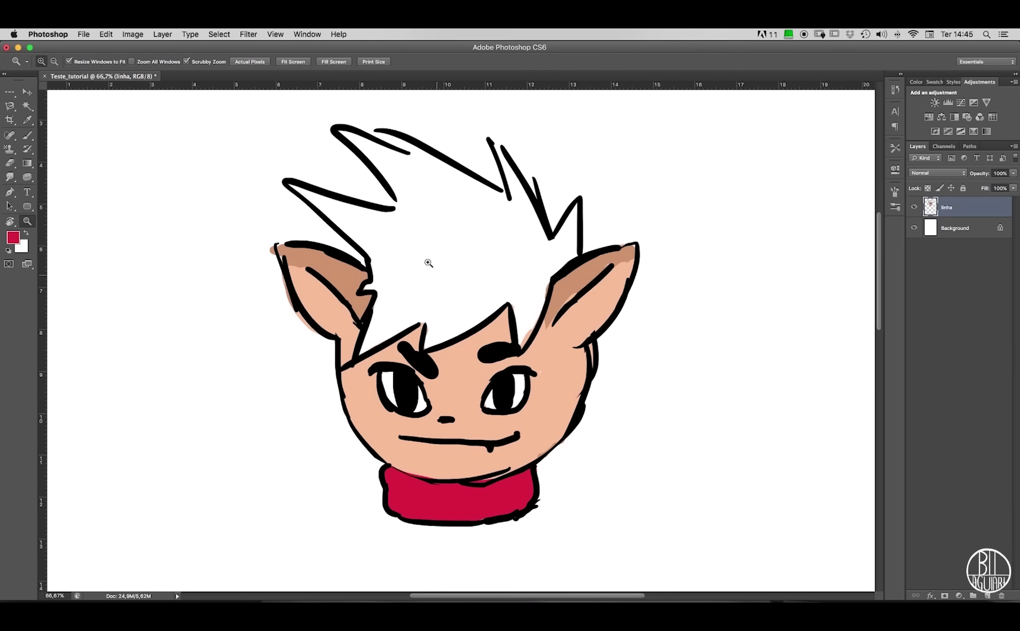
Select the light skin area of the face with the Magic Wand.
click(28, 106)
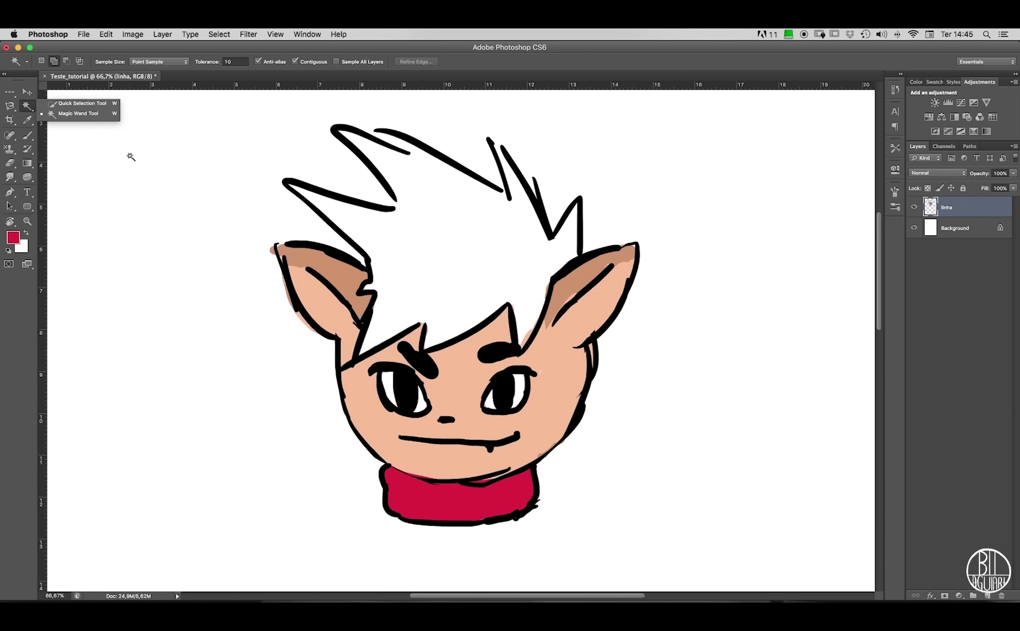
click(77, 117)
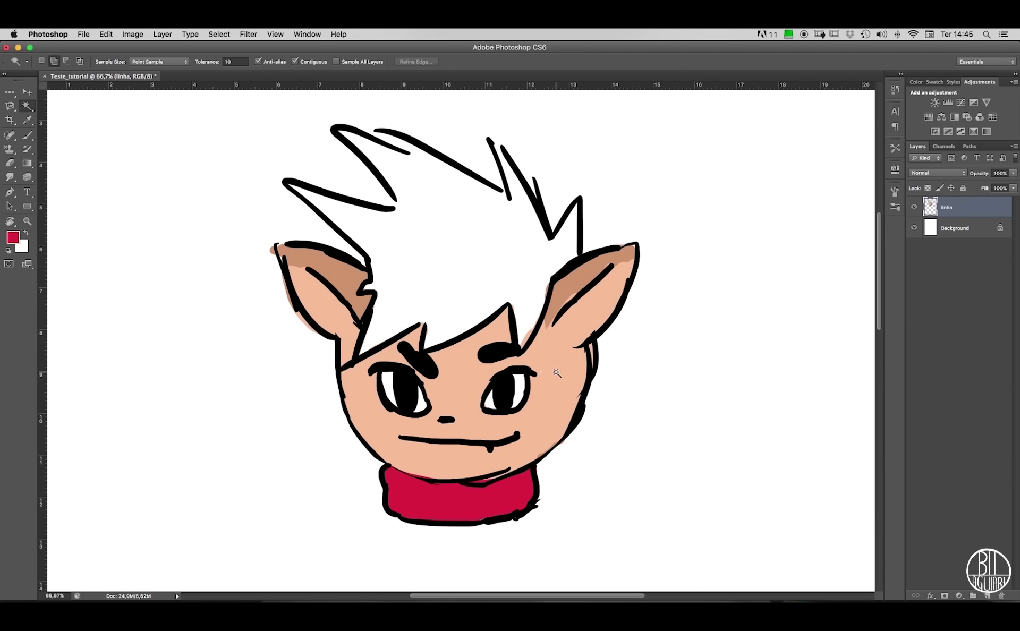
key(super+plus)
key(super+minus)
key(super+minus)
key(z)
click(462, 343)
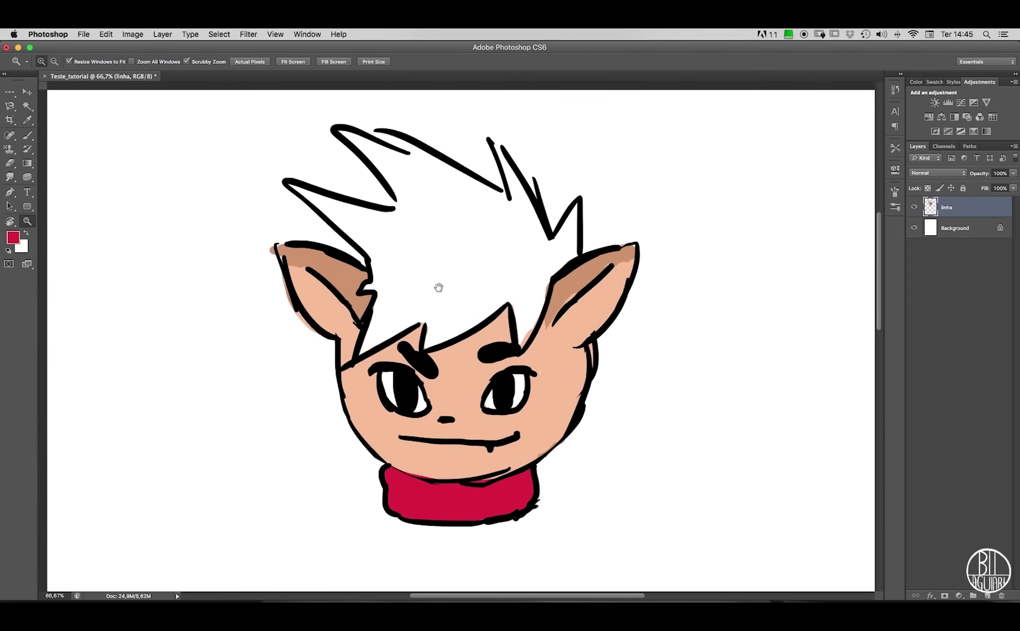
click(28, 109)
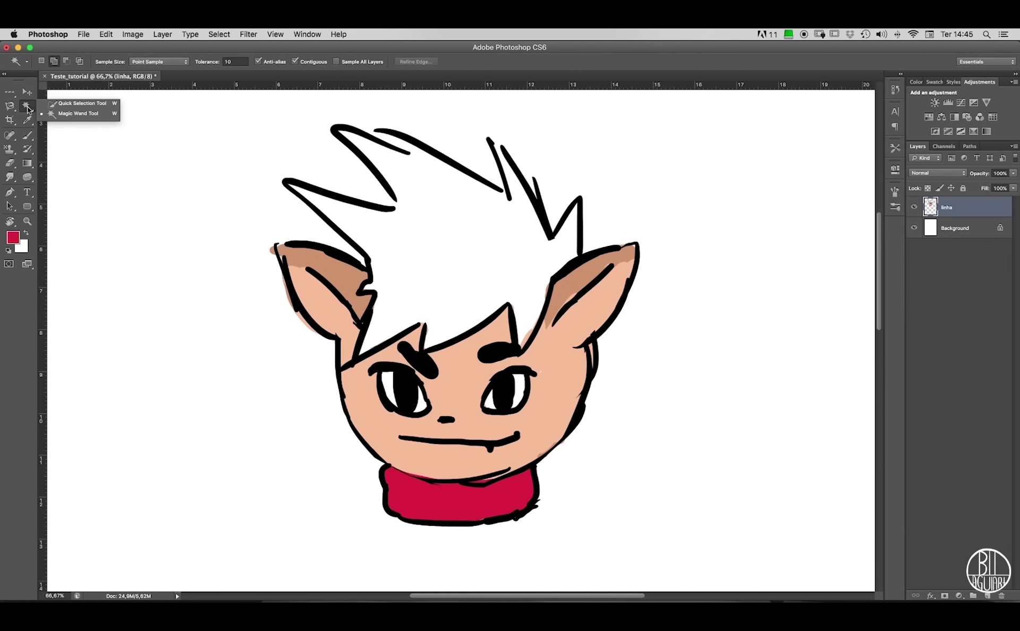
click(78, 117)
click(552, 363)
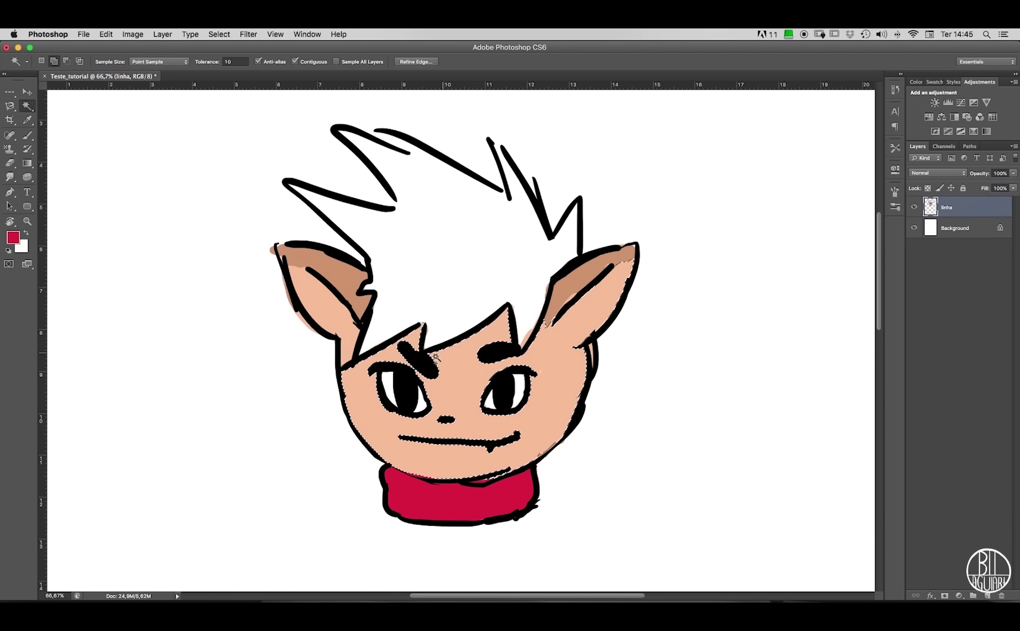
Inspect the selection edge near the right ear, fill the selected face skin with red, and deselect.
key(z)
drag(552, 322, 540, 357)
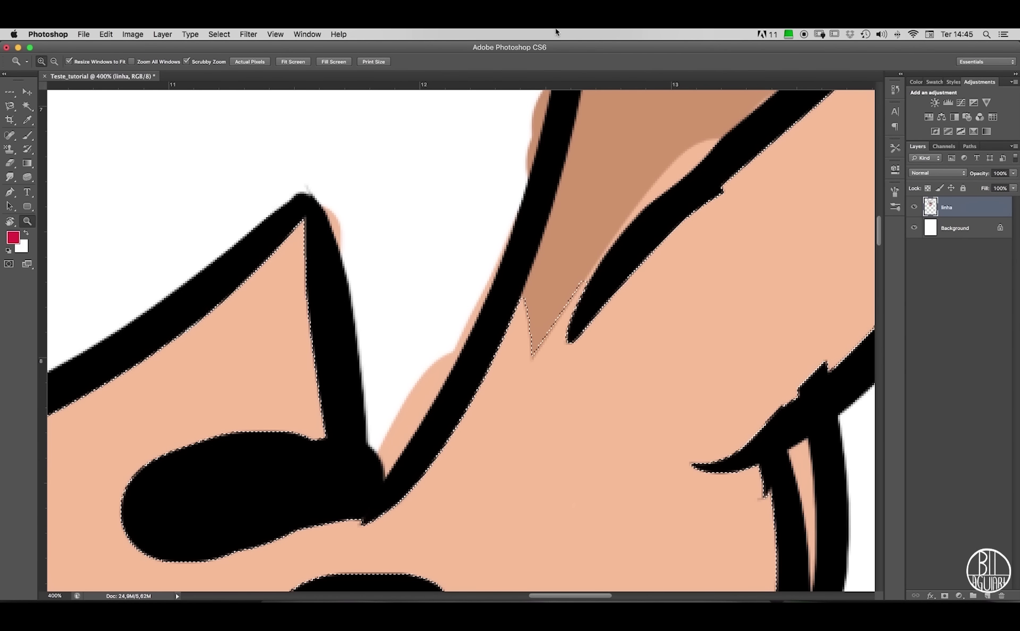
key(super+minus)
key(super+minus)
key(super+minus)
key(super+minus)
key(alt+BackSpace)
key(super+d)
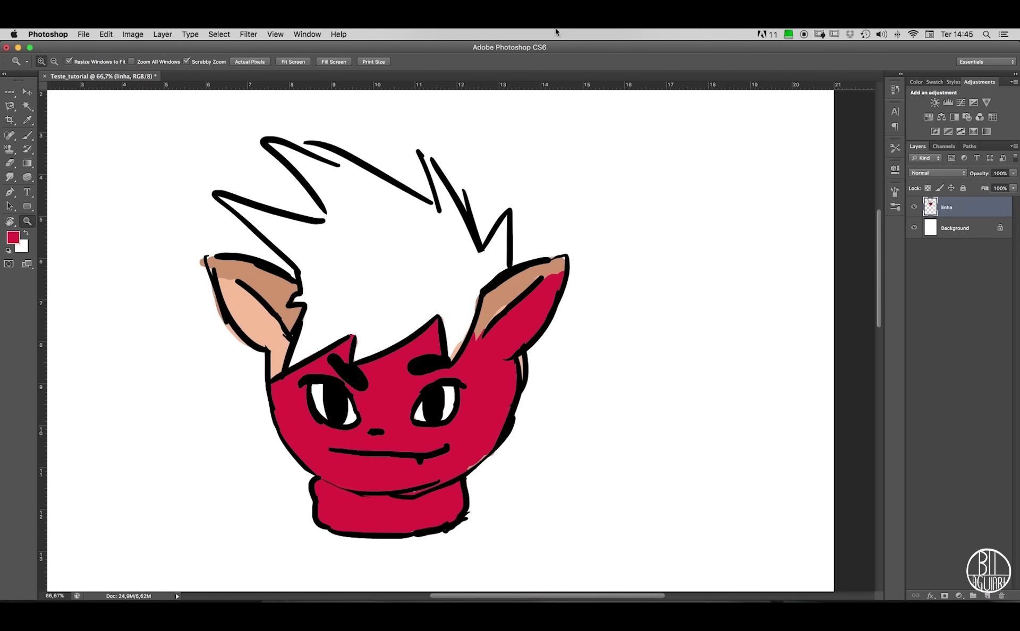
drag(491, 396, 615, 309)
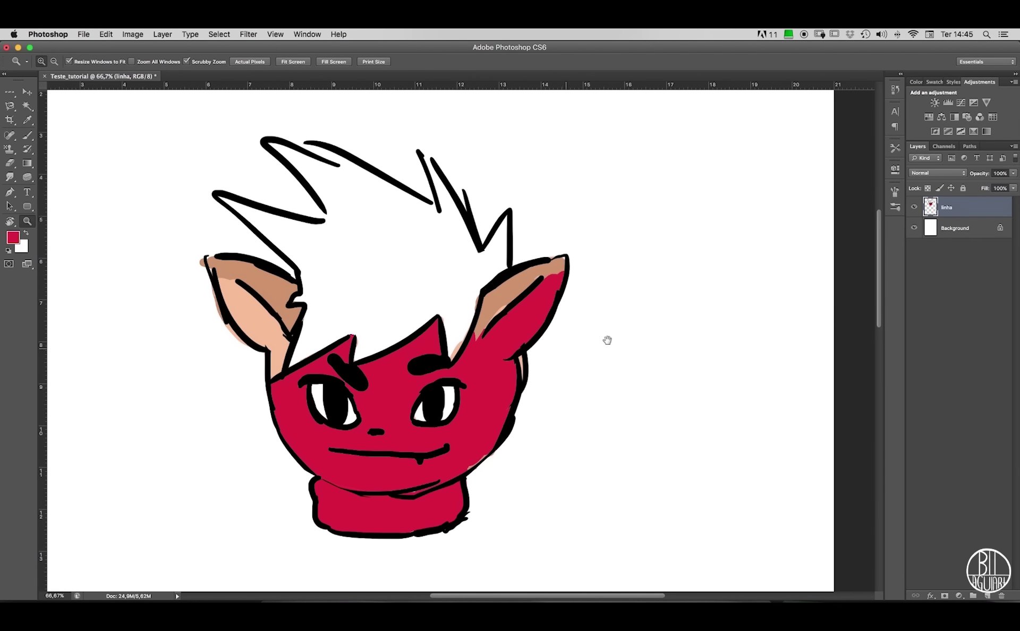
drag(607, 340, 731, 253)
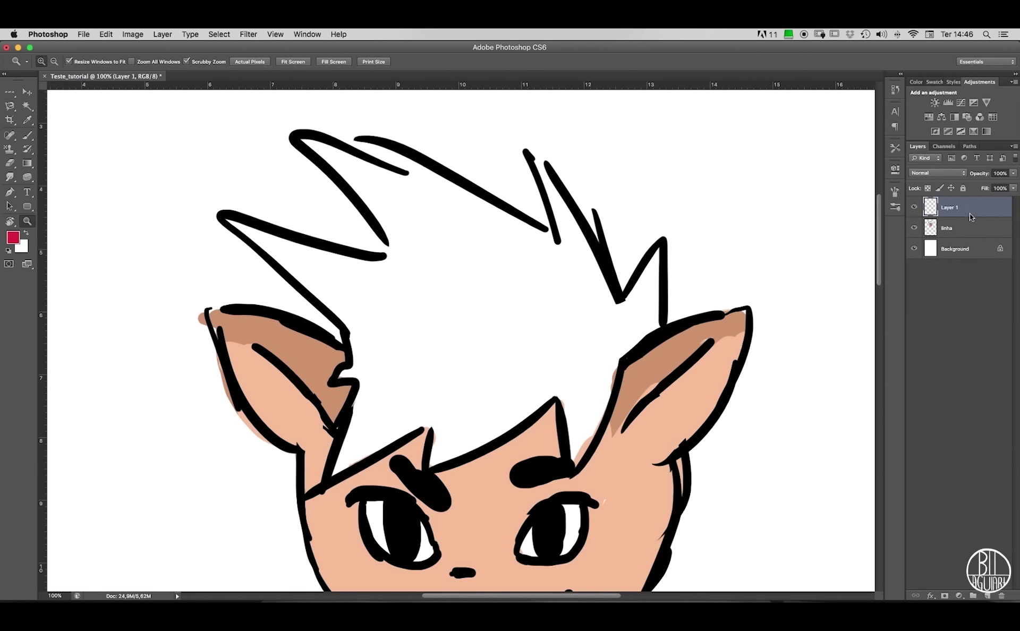
Move Layer 1 below the linha layer and brush a red border along the inside of the hair outline.
drag(957, 207, 979, 254)
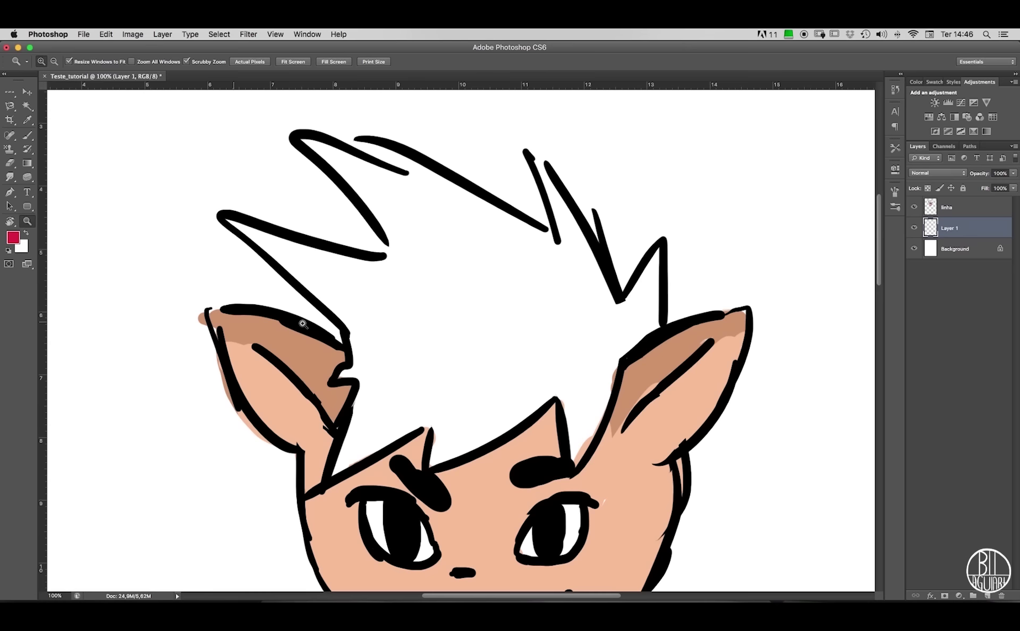
key(b)
mouse_move(226, 219)
mouse_down()
mouse_move(354, 263)
mouse_move(378, 266)
mouse_move(390, 235)
mouse_up()
drag(302, 141, 394, 238)
mouse_move(321, 145)
mouse_down()
mouse_move(404, 175)
mouse_move(363, 143)
mouse_move(548, 235)
mouse_move(536, 159)
mouse_move(653, 263)
mouse_move(607, 382)
mouse_move(484, 438)
mouse_move(430, 420)
mouse_move(334, 471)
mouse_move(356, 363)
mouse_move(296, 263)
mouse_move(312, 285)
mouse_up()
key(super+minus)
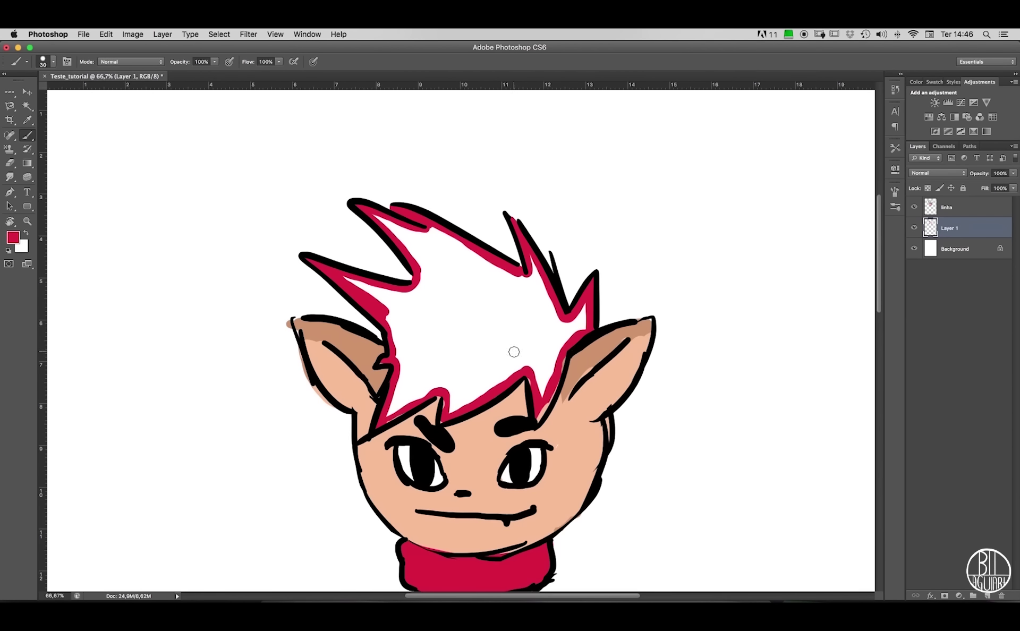
scroll(512, 353, down, 3)
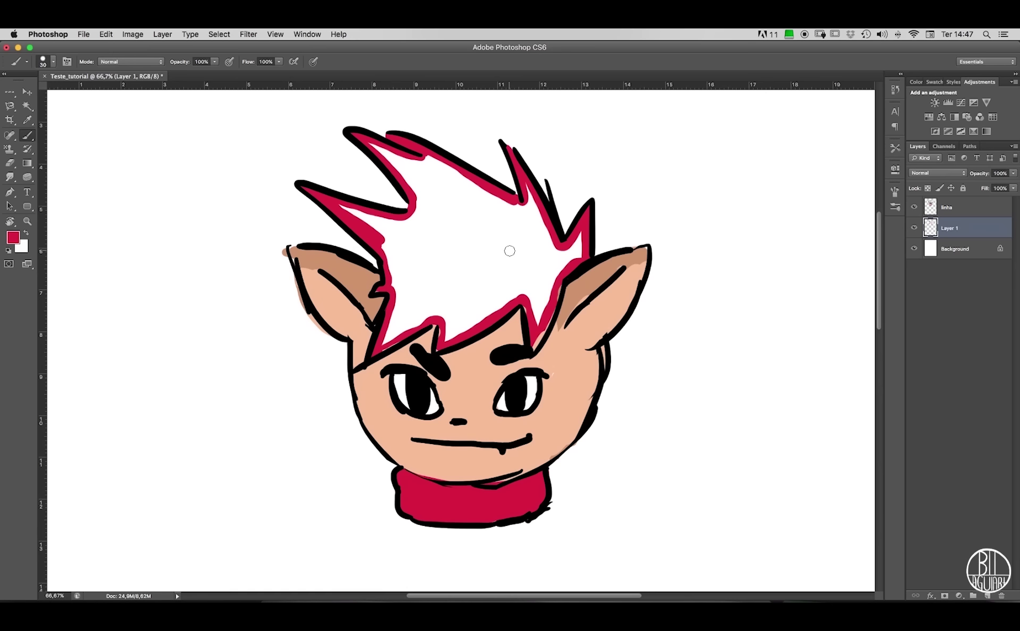
Select the empty interior of the hair with the Magic Wand and fill it with red.
drag(27, 106, 64, 122)
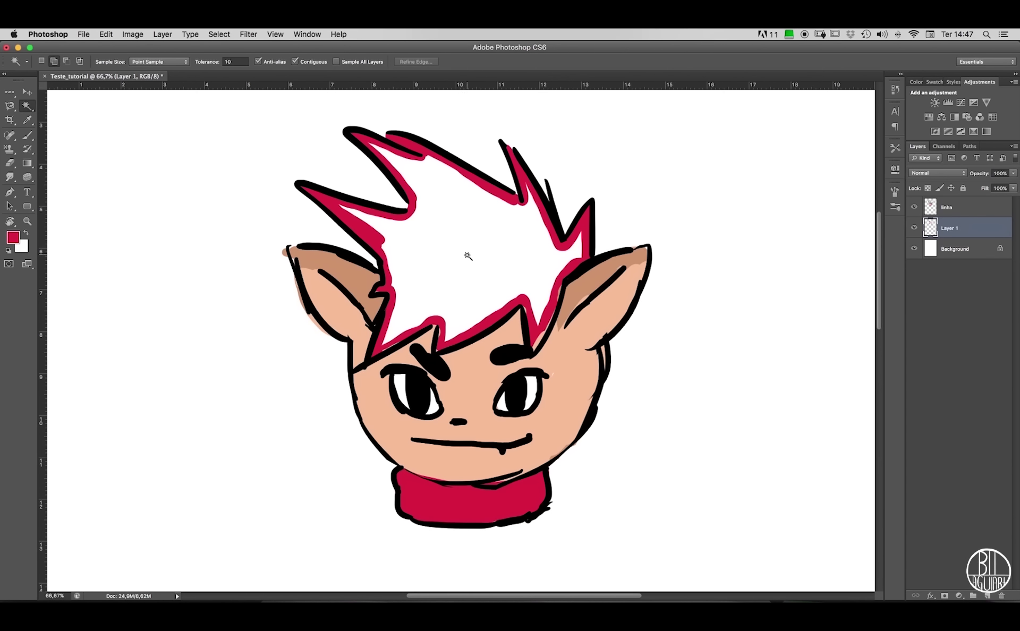
click(472, 259)
key(alt+BackSpace)
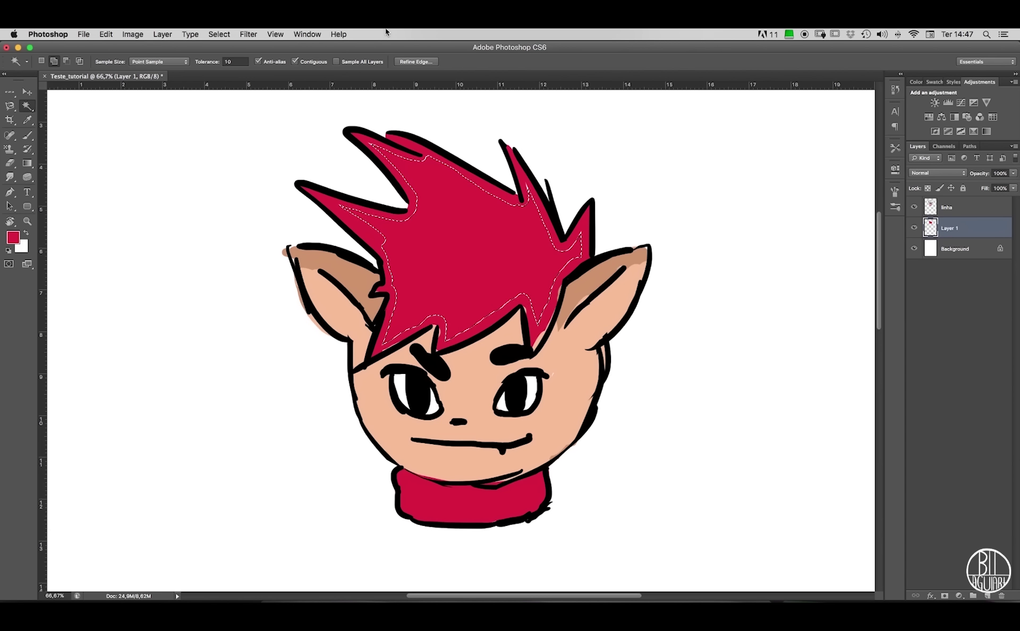
Examine at 400% how the red fill meets the hair outline along the fringe and near the ear.
key(super+d)
key(z)
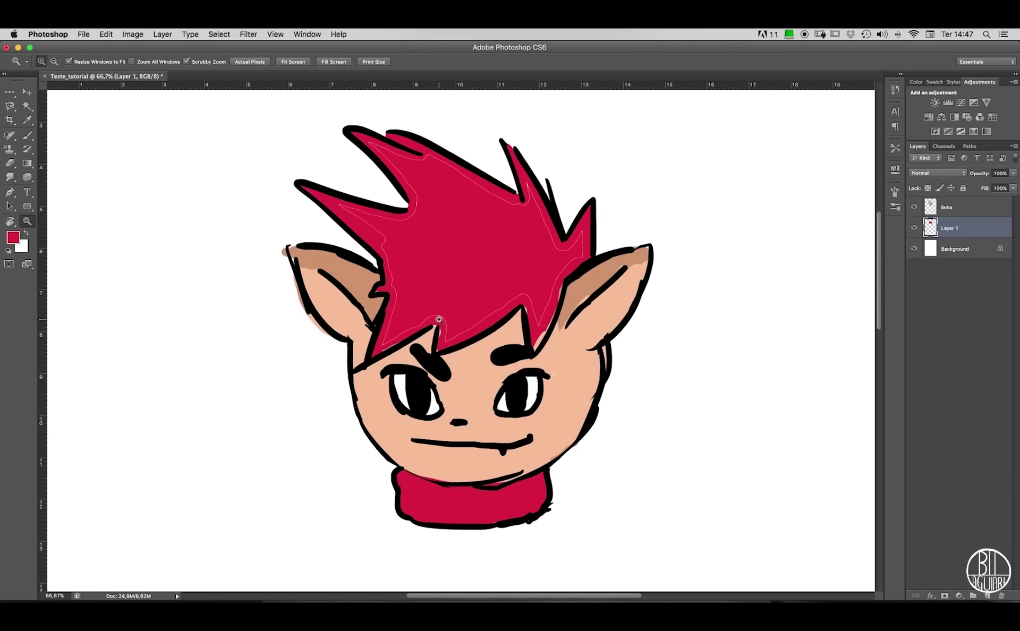
click(439, 309)
drag(423, 308, 535, 339)
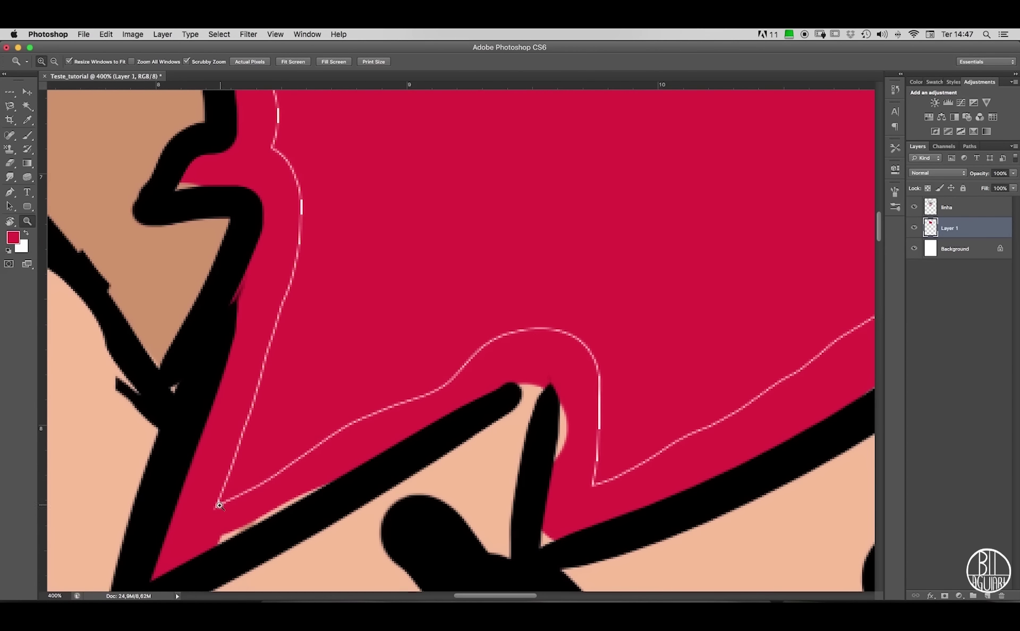
drag(366, 274, 389, 366)
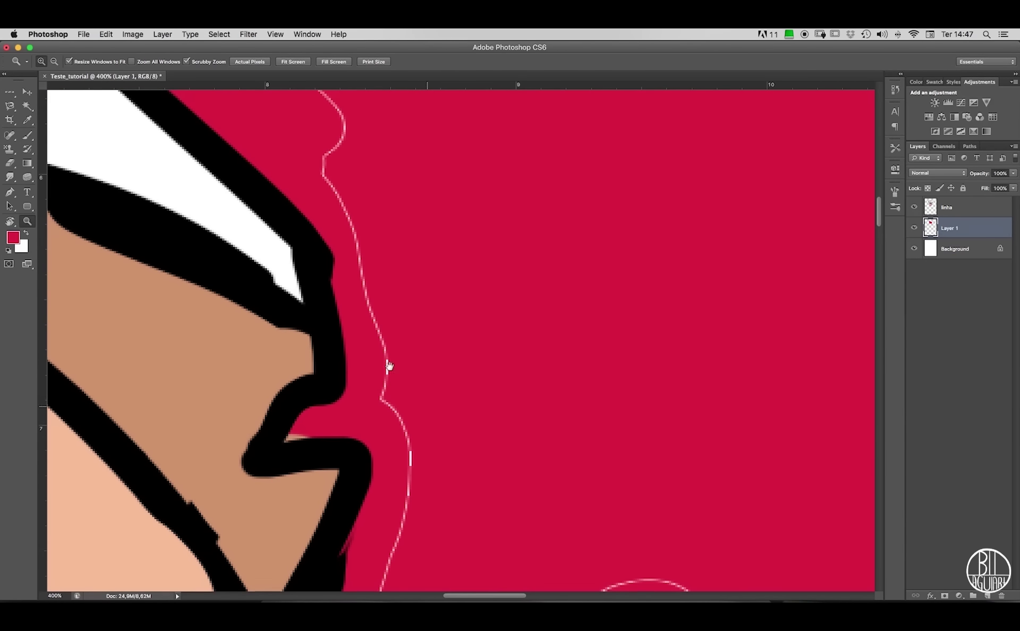
Undo the red hair fill and inspect the selection edge around the pointed strands on the right side.
key(ctrl+0)
drag(403, 178, 465, 213)
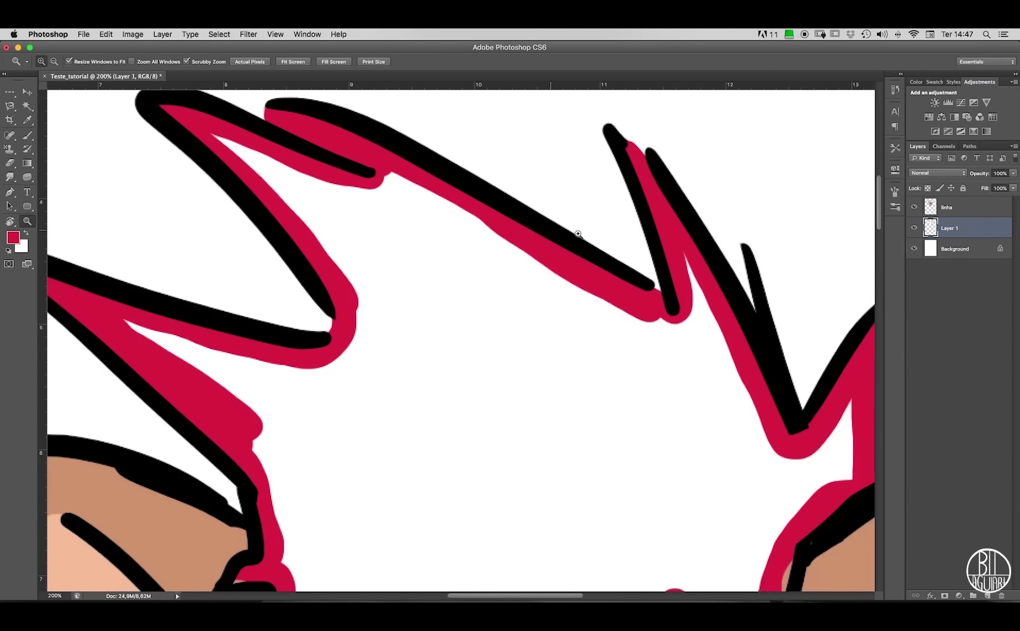
click(689, 266)
drag(690, 265, 461, 213)
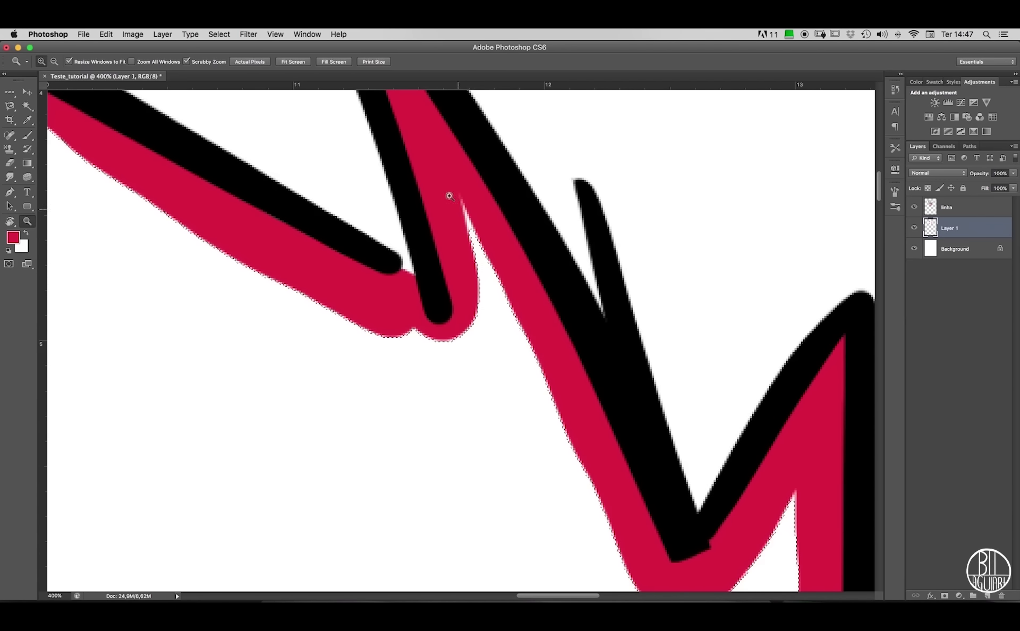
Expand the hair selection by 4 pixels so it overlaps the red border, fill it with red, and deselect.
click(219, 34)
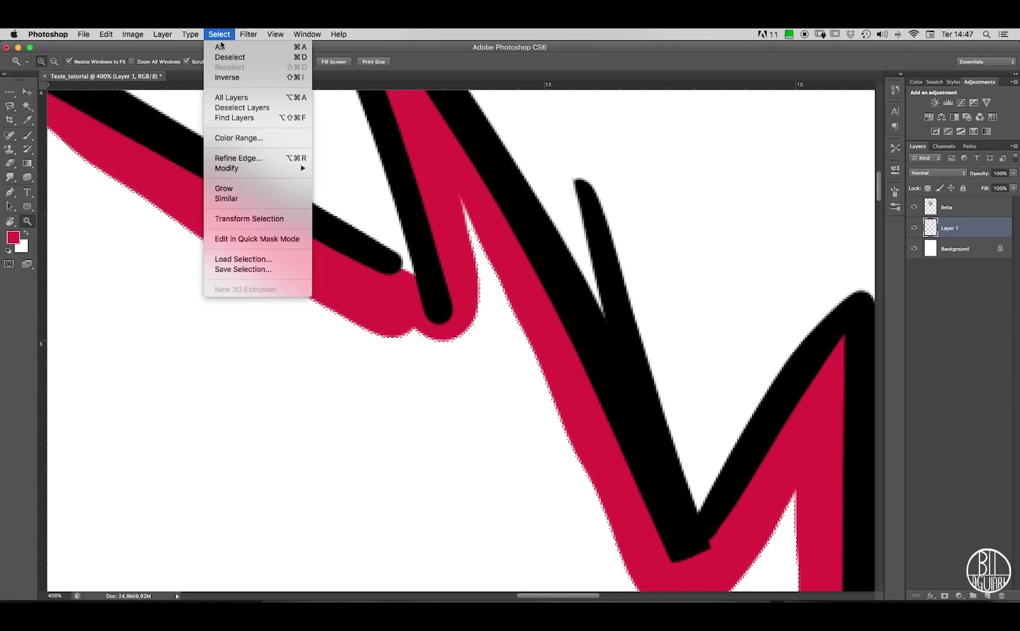
mouse_move(253, 169)
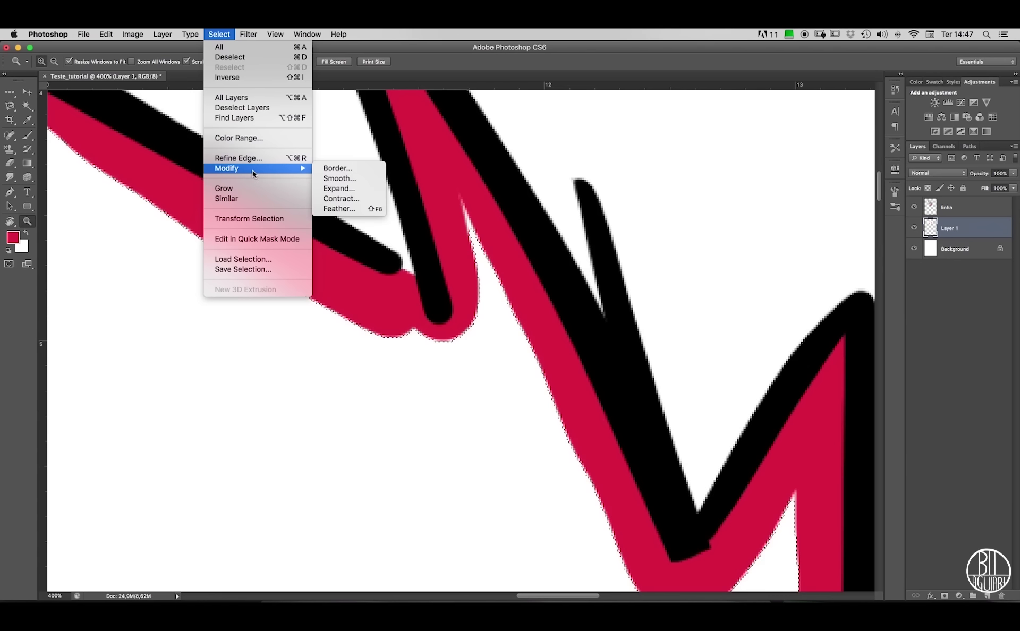
click(340, 190)
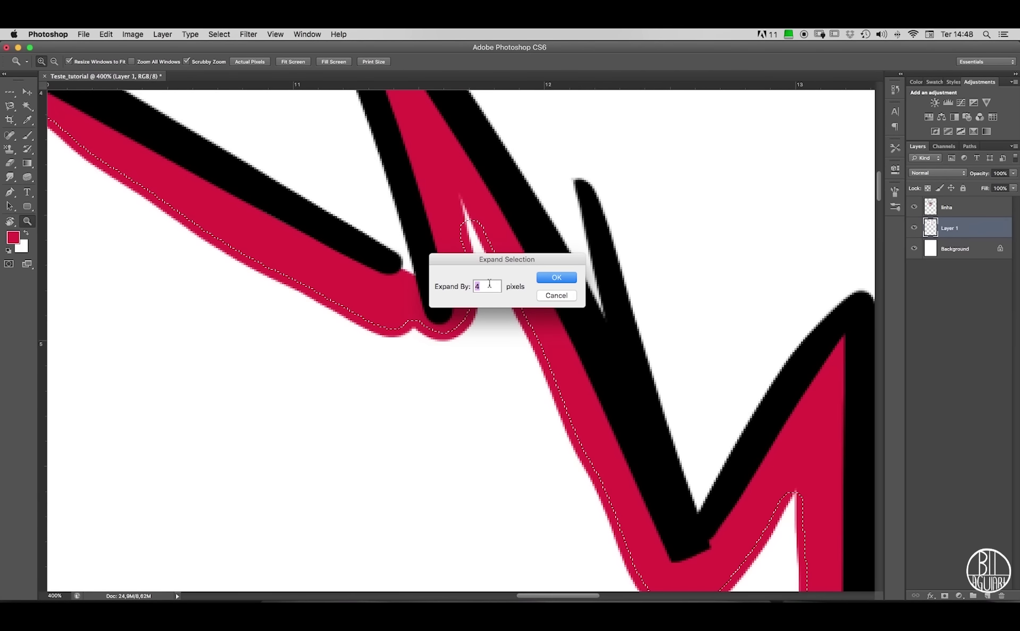
key(Return)
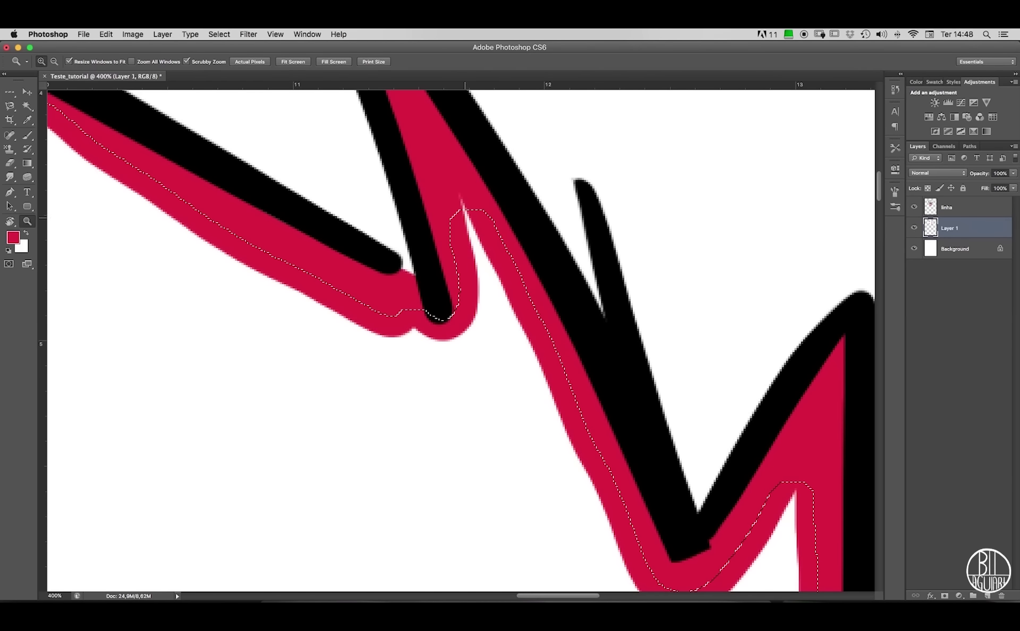
key(super+1)
key(alt+BackSpace)
click(219, 34)
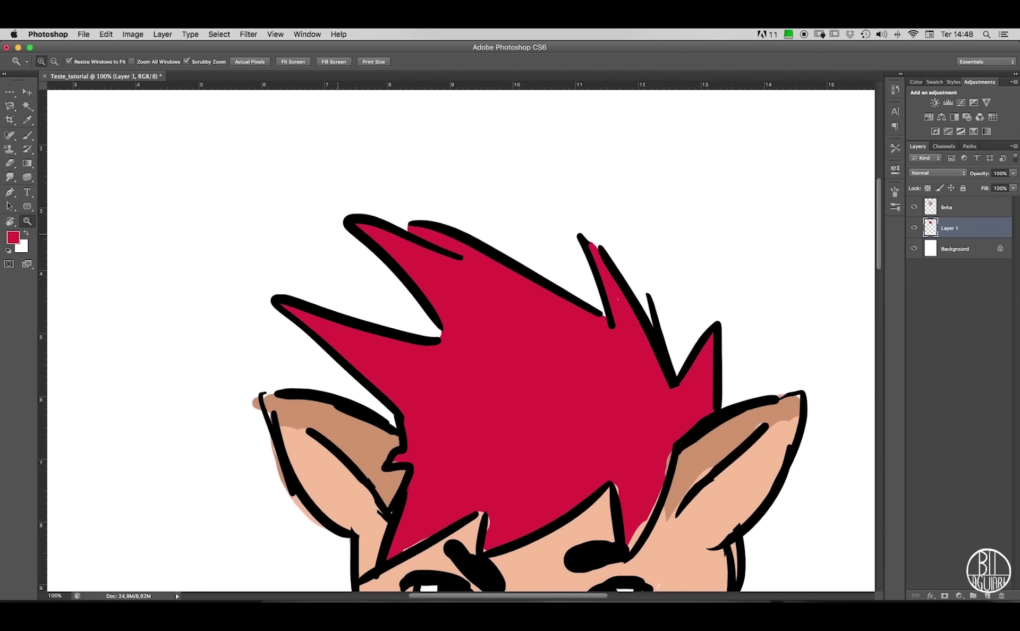
Brush red over the tiny unfilled spot in the pointed strand at the hair's upper right.
scroll(462, 340, down, 6)
scroll(461, 340, right, 3)
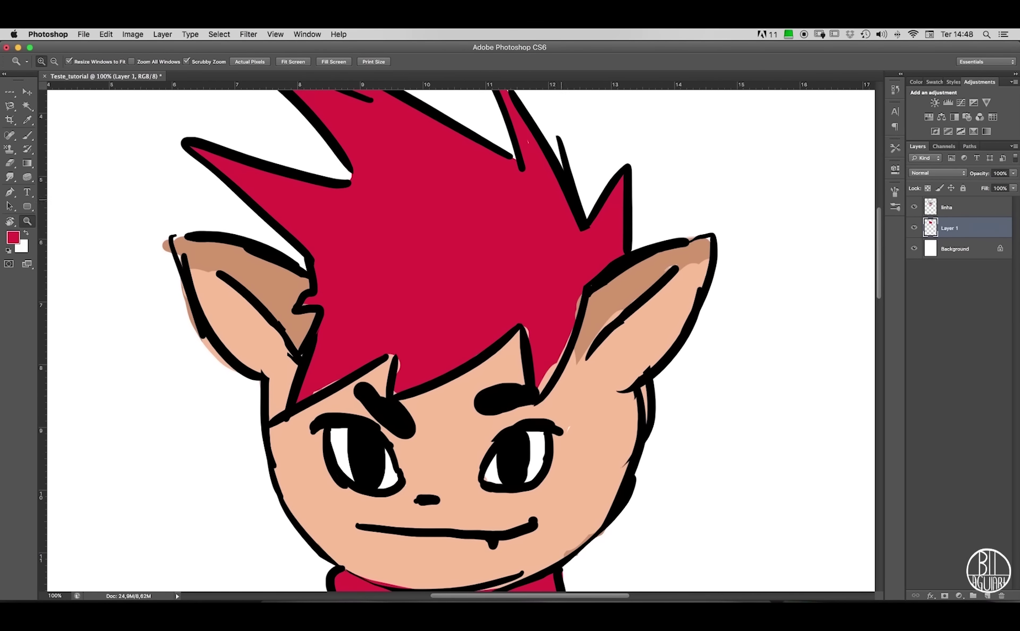
click(529, 142)
key(b)
key(super+minus)
key(super+minus)
key(super+minus)
key(super+minus)
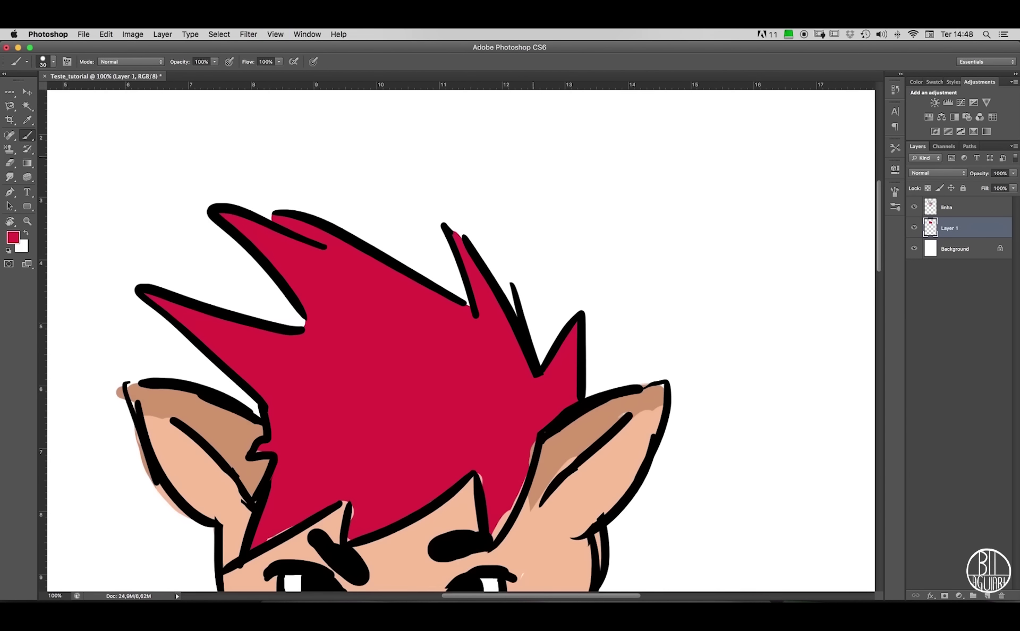
scroll(461, 340, down, 2)
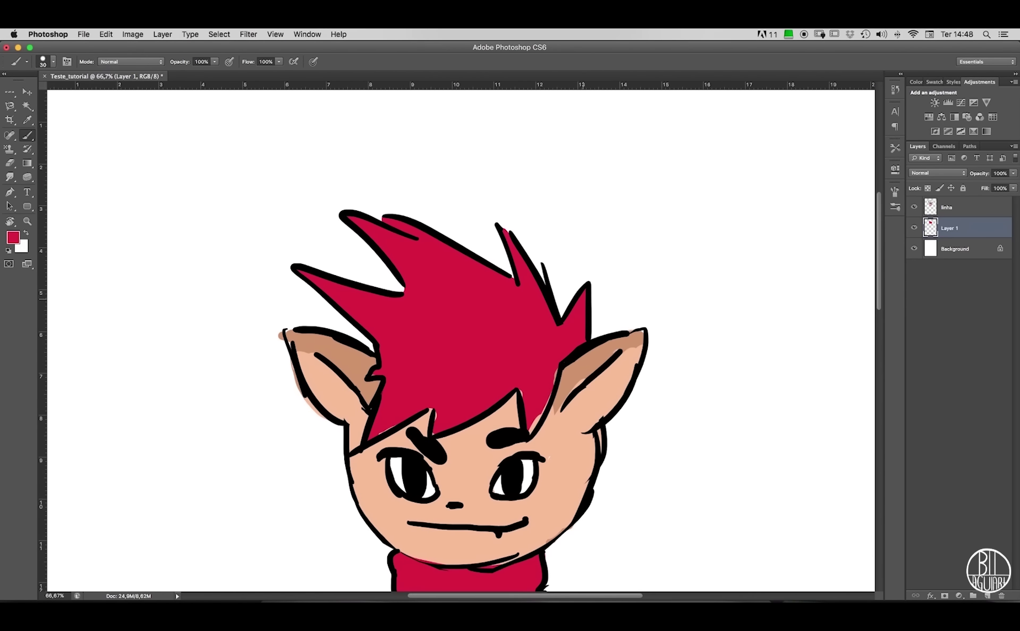
scroll(461, 340, down, 4)
scroll(462, 340, left, 3)
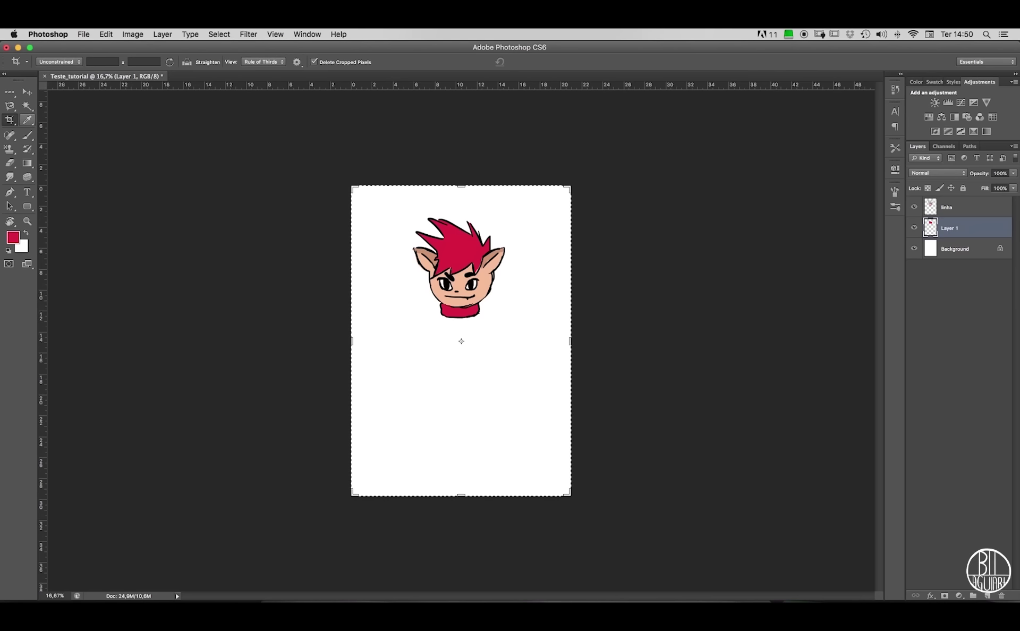
Choose the Eyedropper tool and sample colour from the character's fringe area on the enlarged head.
click(27, 119)
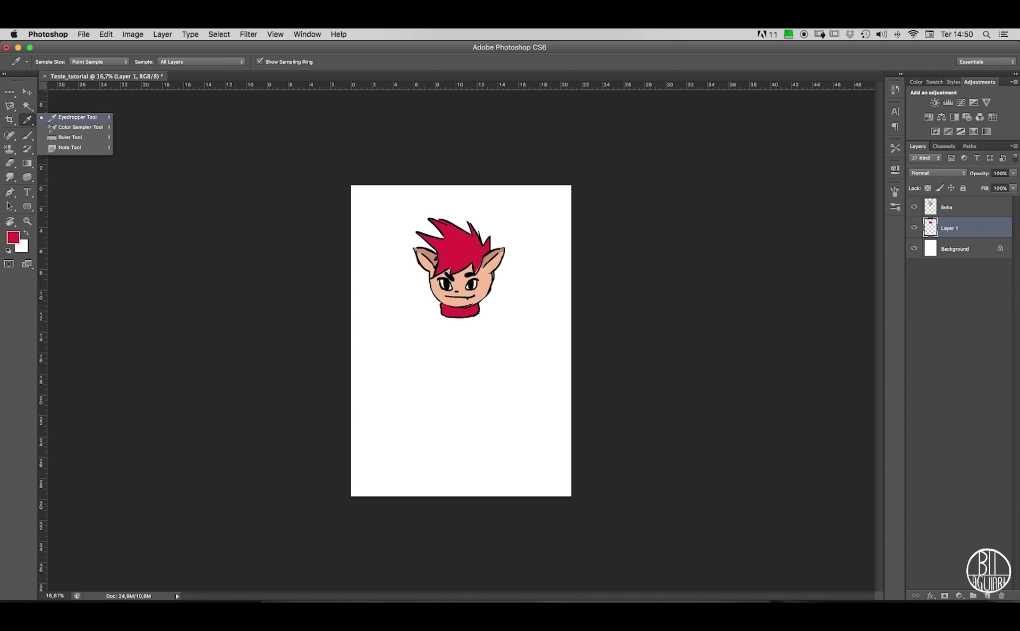
click(77, 117)
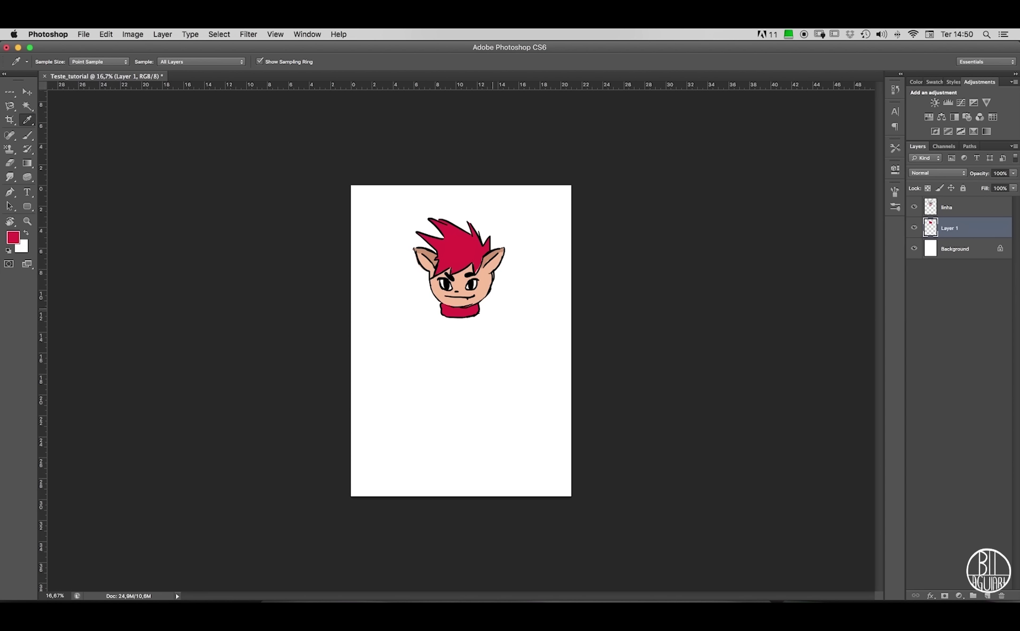
key(b)
key(z)
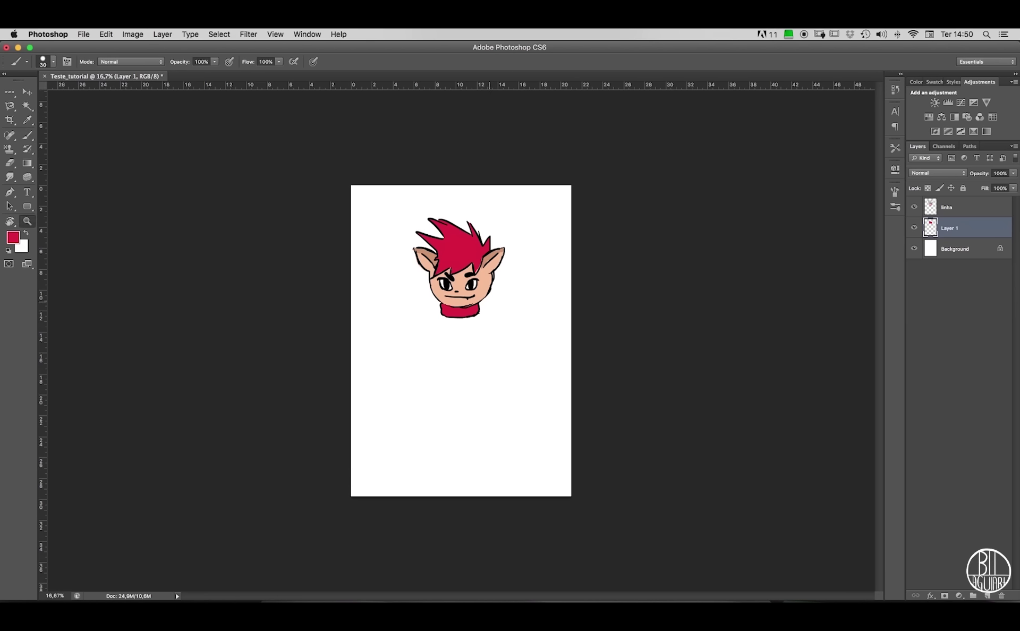
click(462, 253)
click(462, 245)
click(463, 232)
click(463, 217)
click(464, 218)
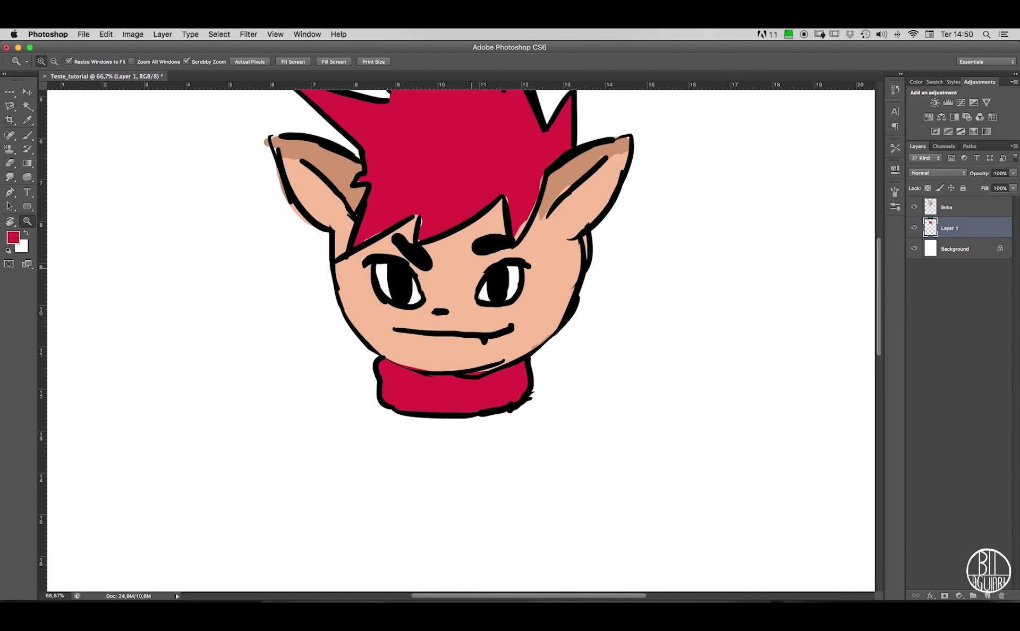
key(i)
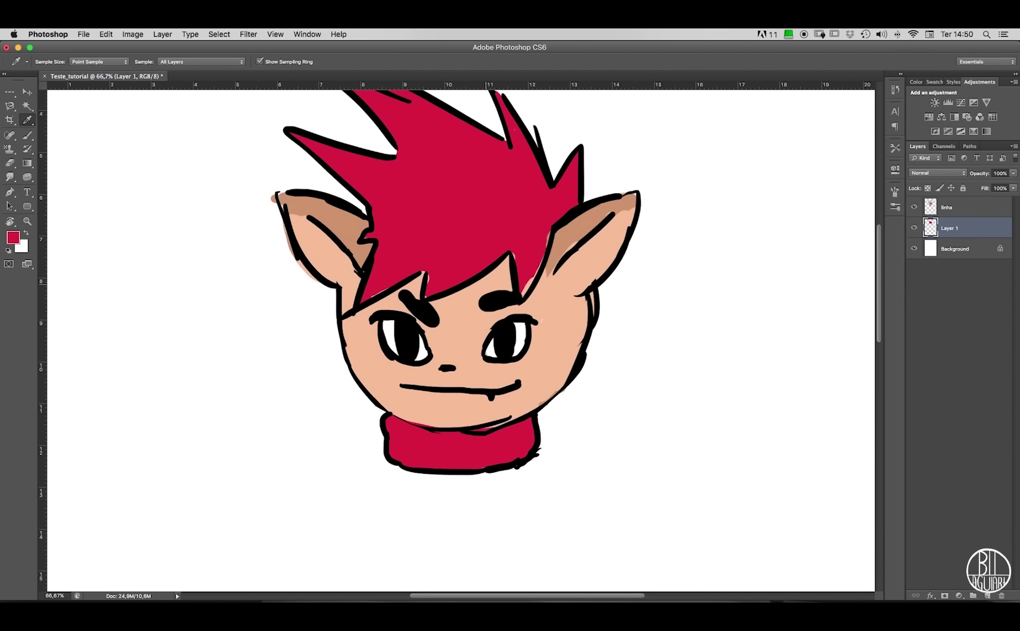
drag(474, 287, 531, 324)
key(b)
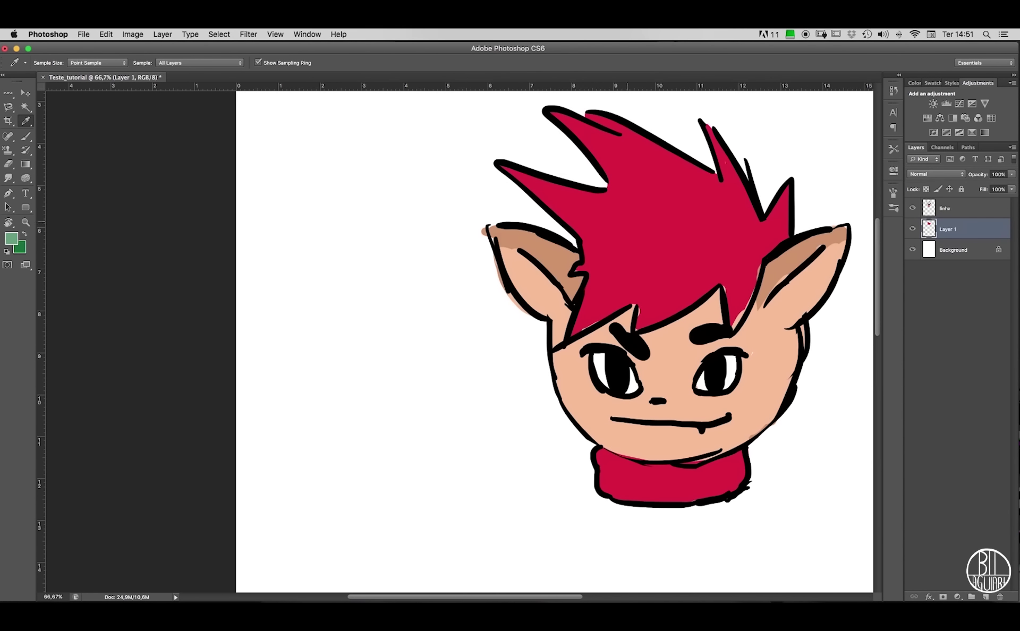
Confirm green #64a27d as the foreground colour and switch to the Brush tool.
click(12, 238)
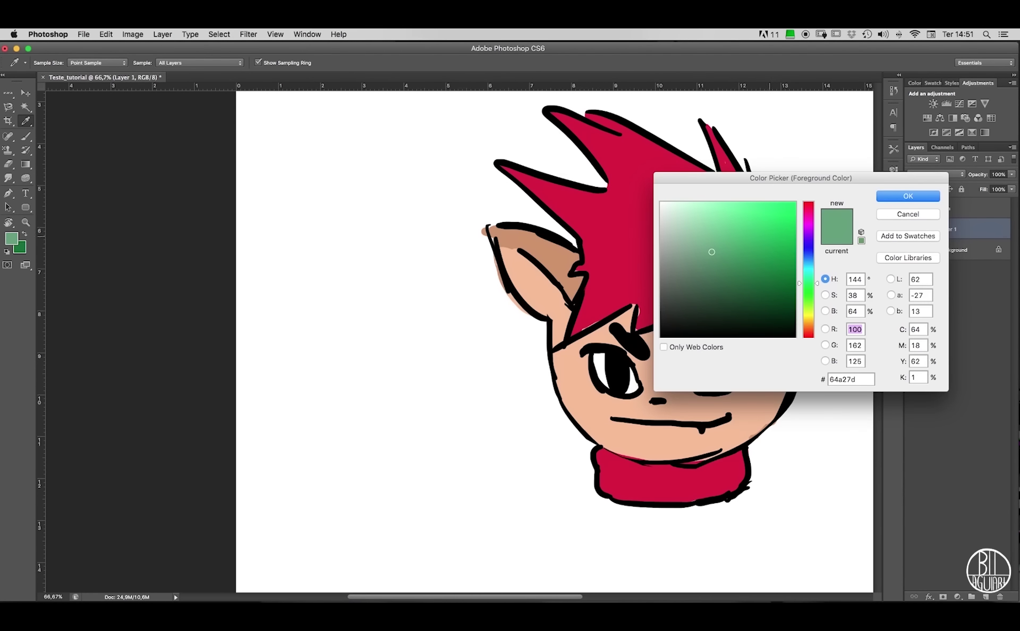
key(Return)
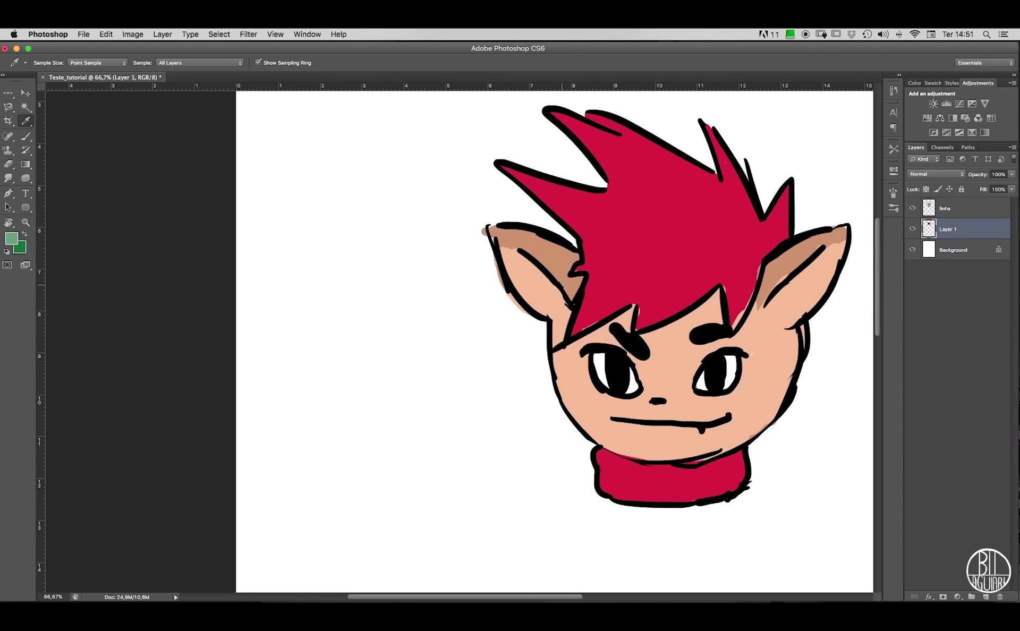
click(25, 137)
key(Escape)
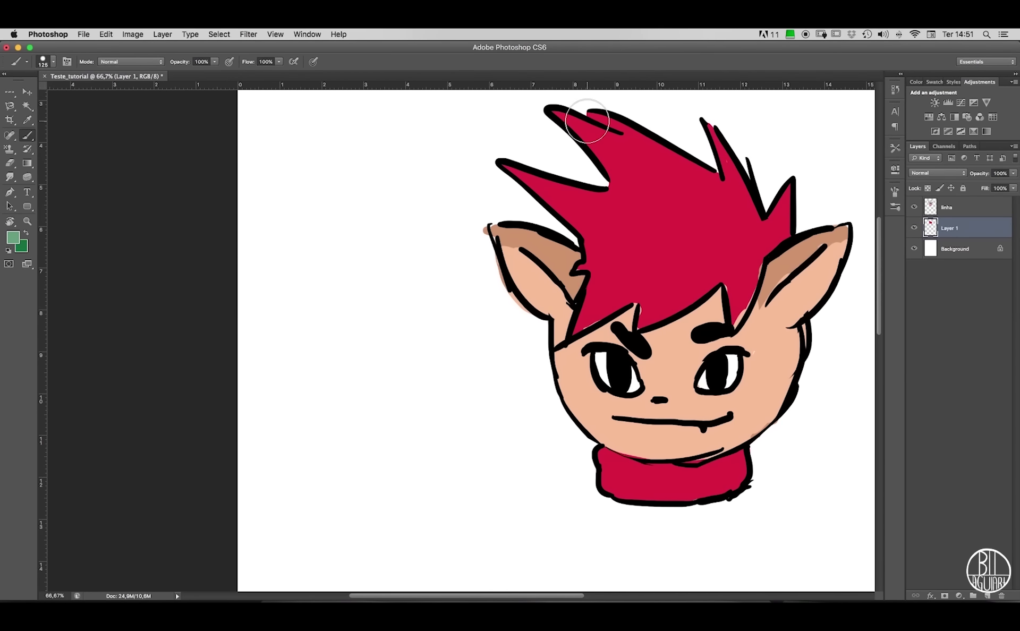
key(super+minus)
key(super+minus)
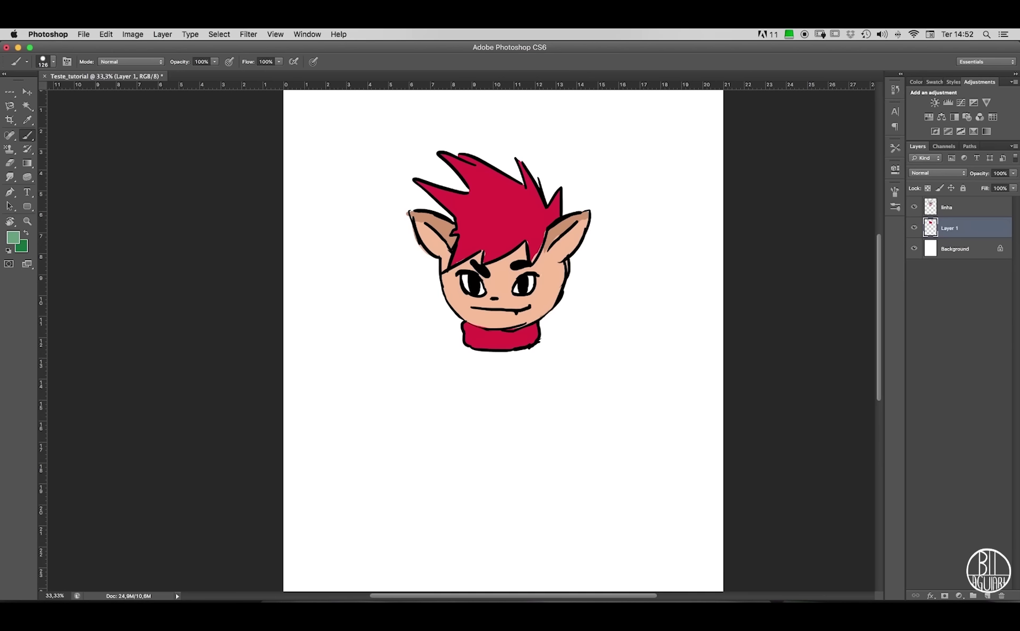
Look over the Brush tool variants and browse the available brush tip presets.
click(53, 62)
click(54, 61)
click(27, 135)
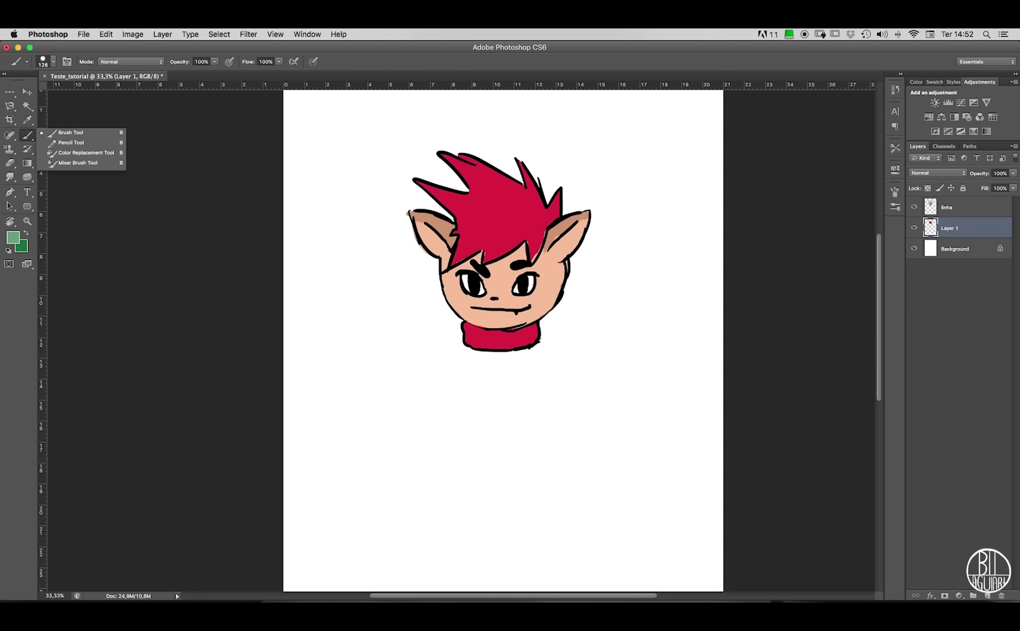
key(Escape)
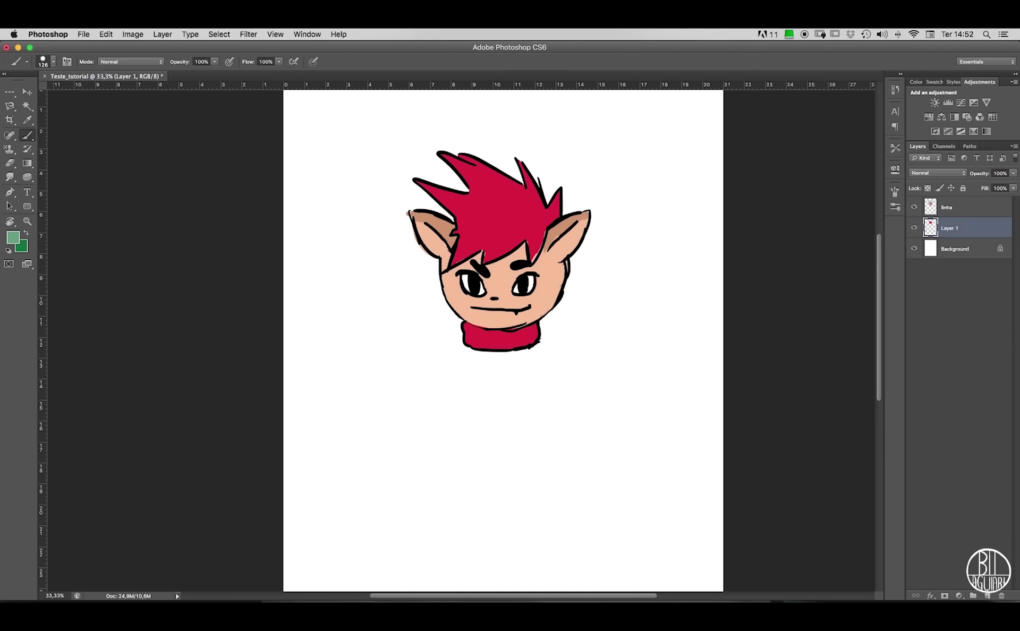
key(i)
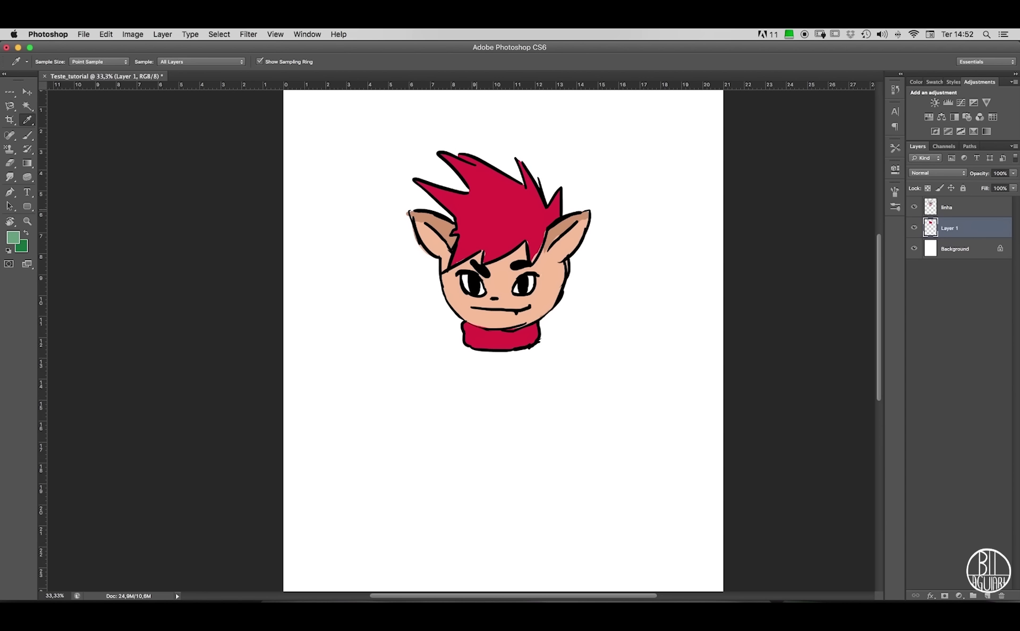
key(b)
scroll(72, 306, down, 10)
scroll(72, 306, down, 15)
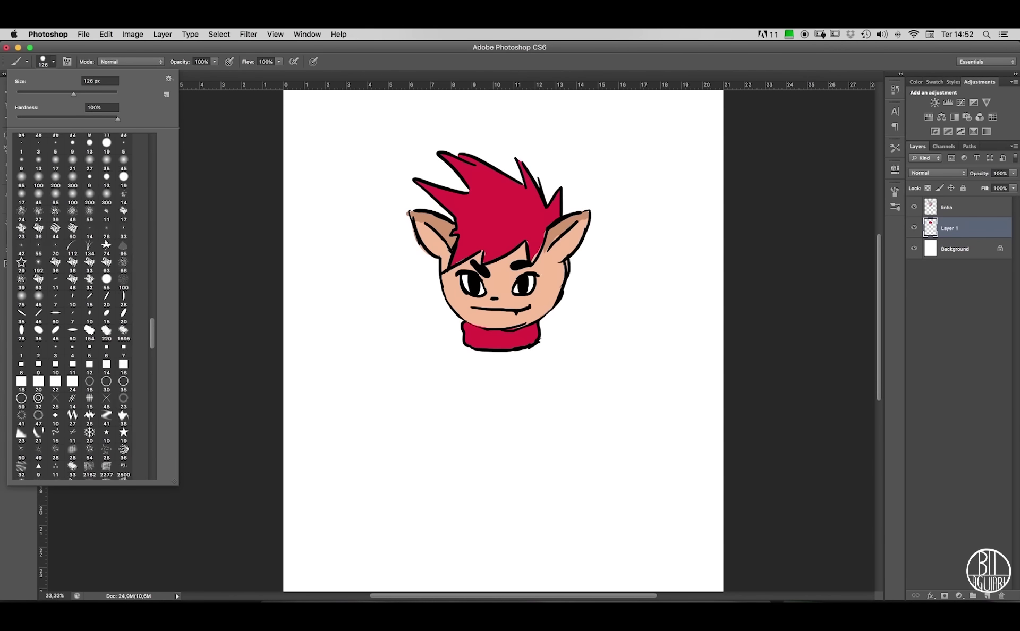
scroll(72, 306, up, 20)
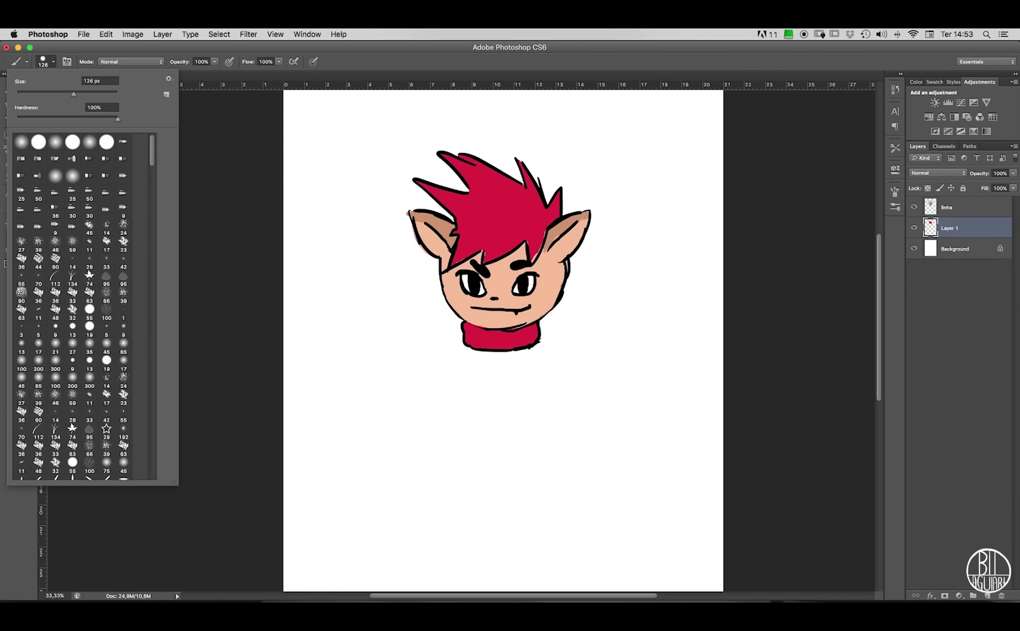
Set the brush size to 201 px and paint a tall hard-edged green stroke on Layer 1 beside the character.
click(99, 81)
text(61)
key(Return)
text(342)
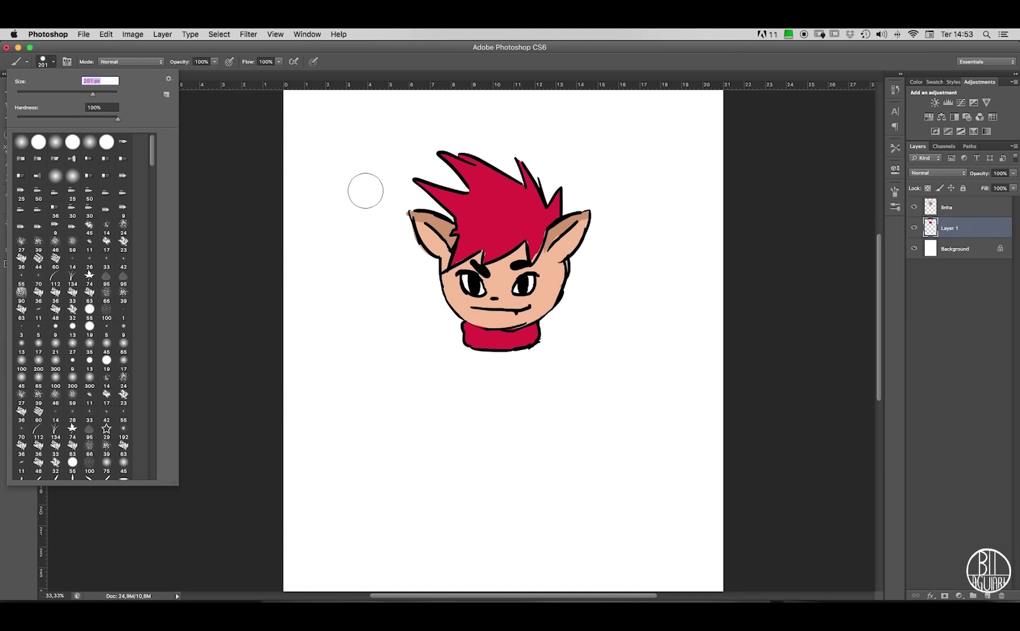
key(Return)
mouse_move(100, 94)
mouse_down()
mouse_move(113, 94)
mouse_move(92, 94)
mouse_up()
mouse_move(351, 191)
mouse_down()
mouse_move(342, 350)
mouse_move(372, 333)
mouse_move(425, 334)
mouse_move(382, 334)
mouse_up()
Set the brush hardness to 0% and paint soft-edged green strokes around the hard stroke and below the head.
key(z)
key(b)
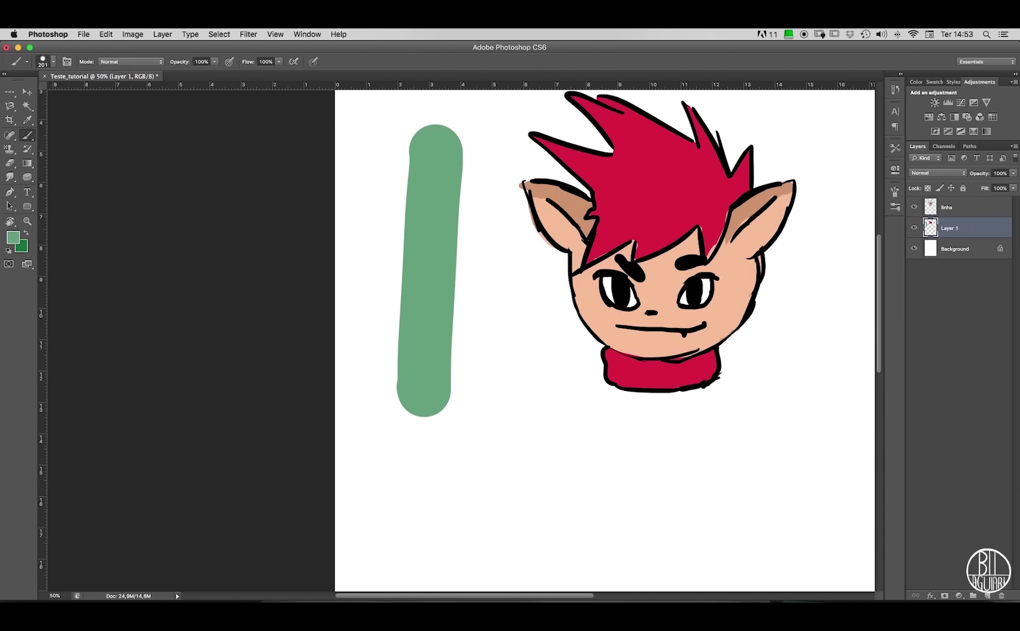
click(53, 62)
double_click(101, 107)
text(0)
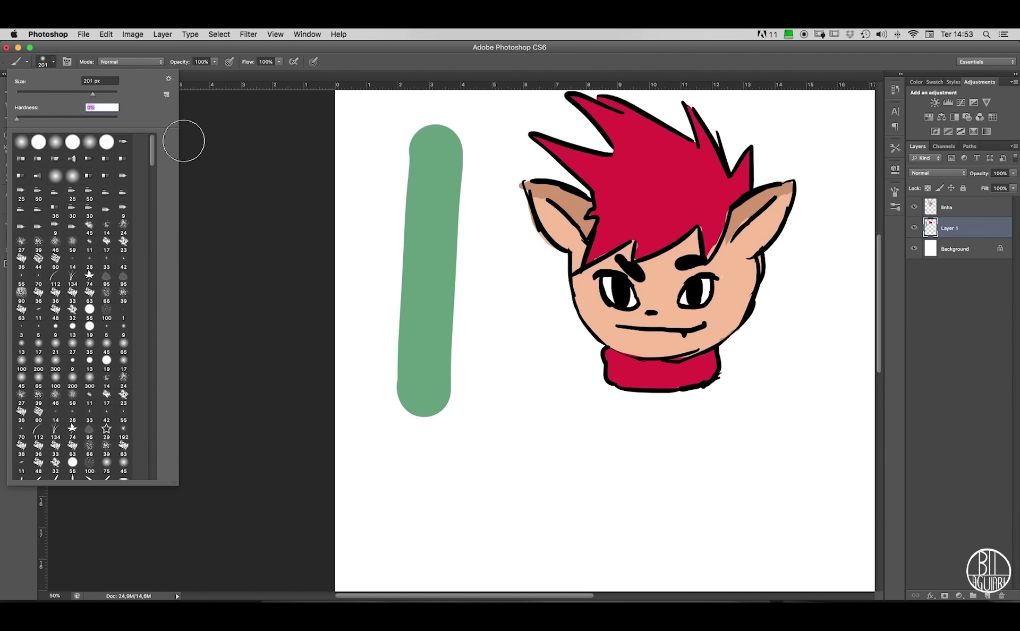
mouse_move(496, 188)
mouse_down()
mouse_move(488, 308)
mouse_move(423, 510)
mouse_move(498, 521)
mouse_move(704, 441)
mouse_move(704, 477)
mouse_move(648, 494)
mouse_move(555, 479)
mouse_move(503, 409)
mouse_move(390, 307)
mouse_move(399, 240)
mouse_move(498, 139)
mouse_up()
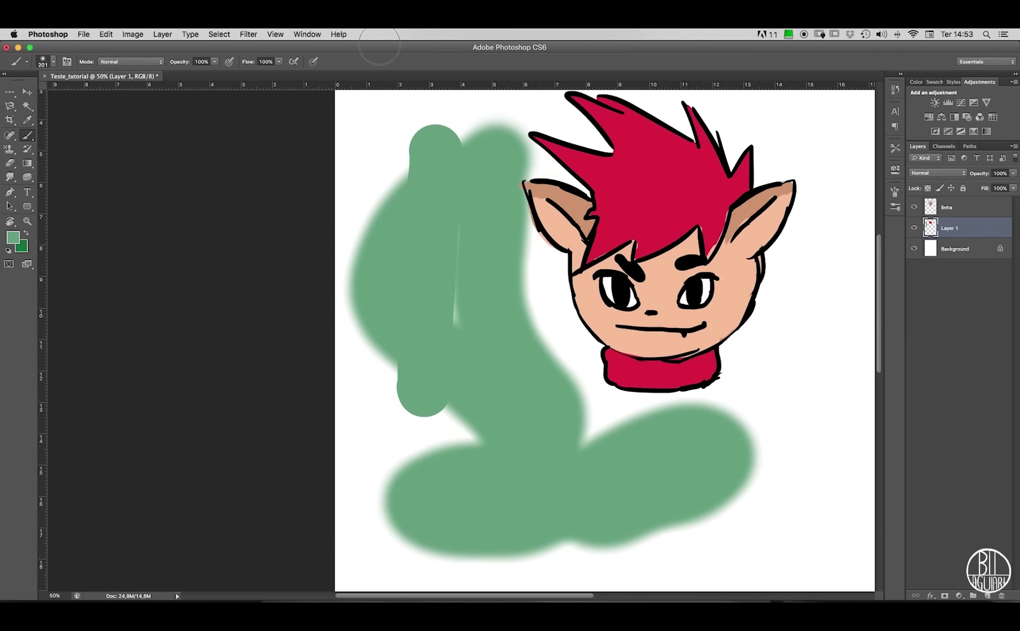
Undo the soft-edged green strokes, keeping the hard-edged one.
scroll(567, 263, right, 5)
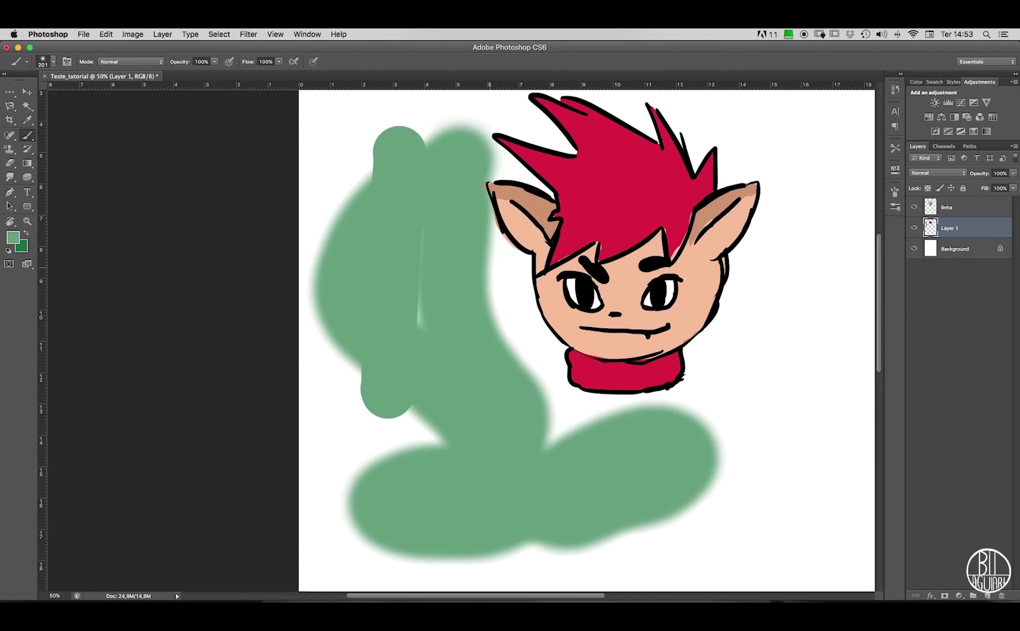
scroll(568, 264, right, 2)
key(super+alt+z)
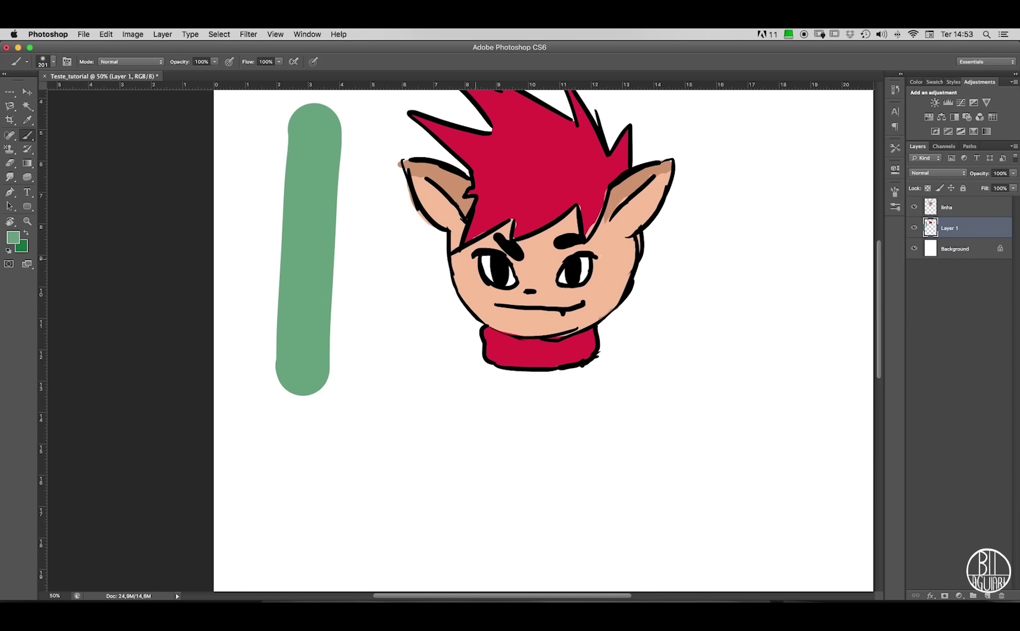
Undo the hard-edged green stroke beside the character and open the brush preset choices.
key(super+alt+z)
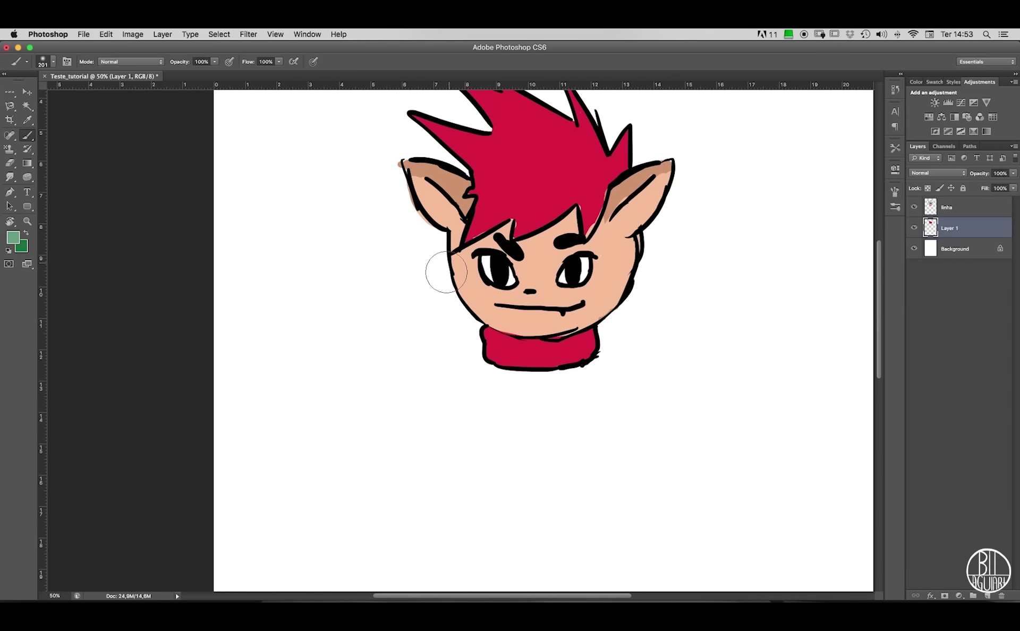
key(super+minus)
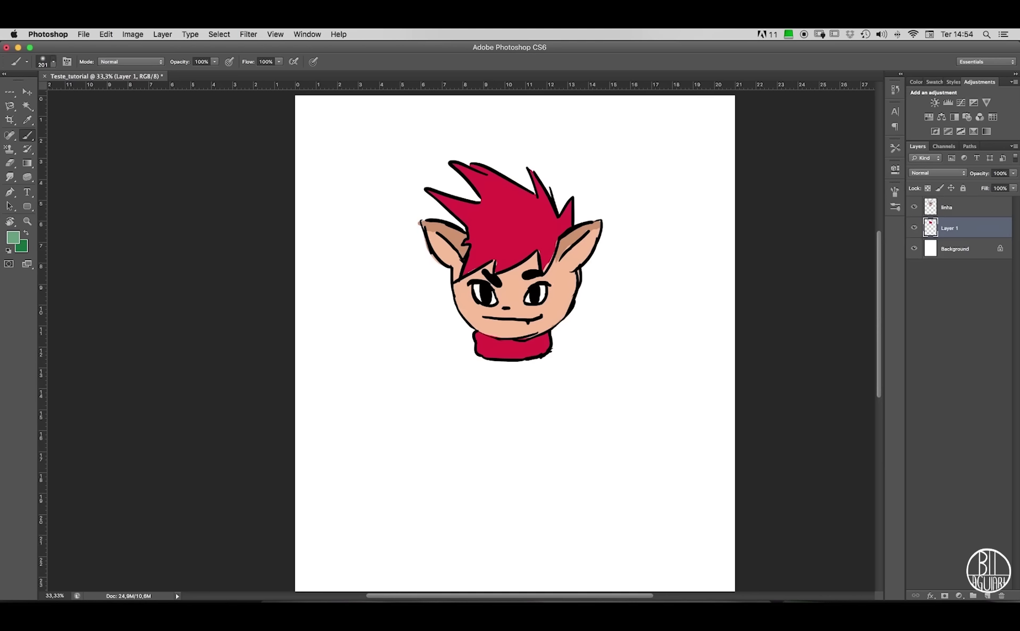
click(53, 62)
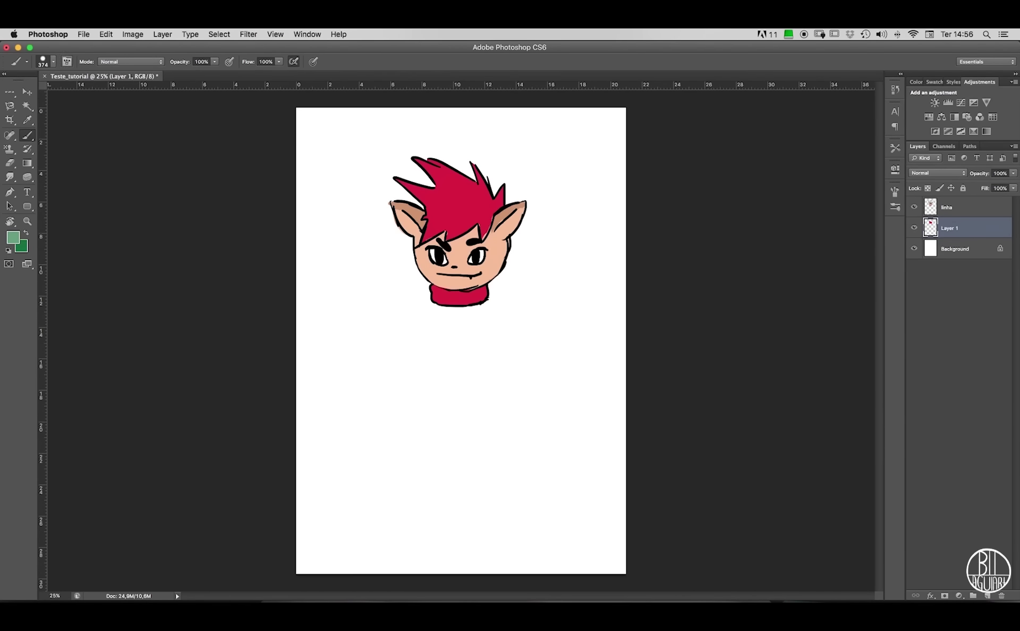
Try the Scattering option in the brush settings and switch it off again.
key(F5)
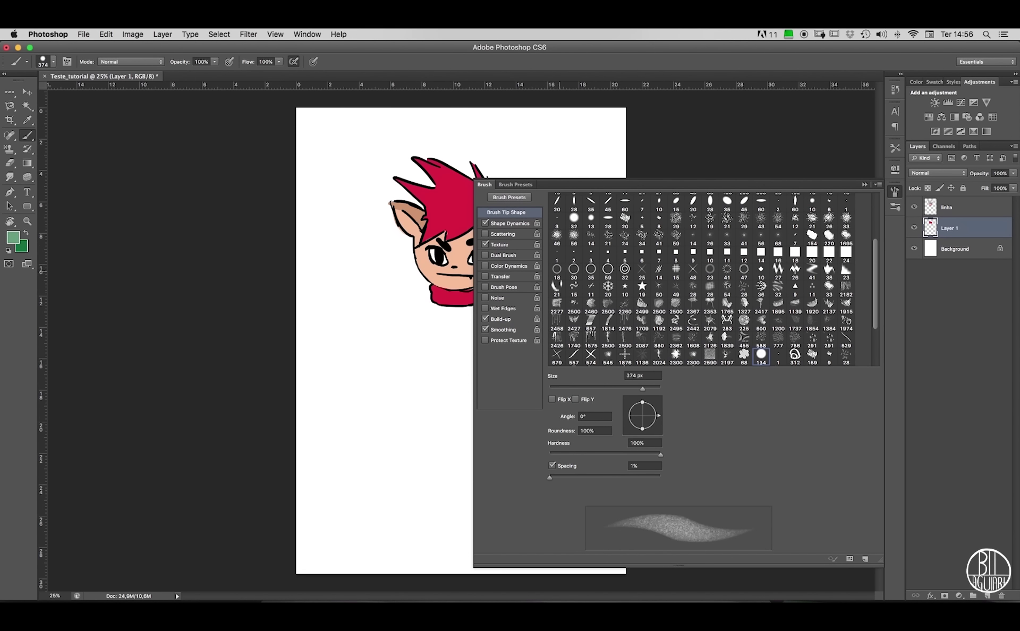
click(485, 234)
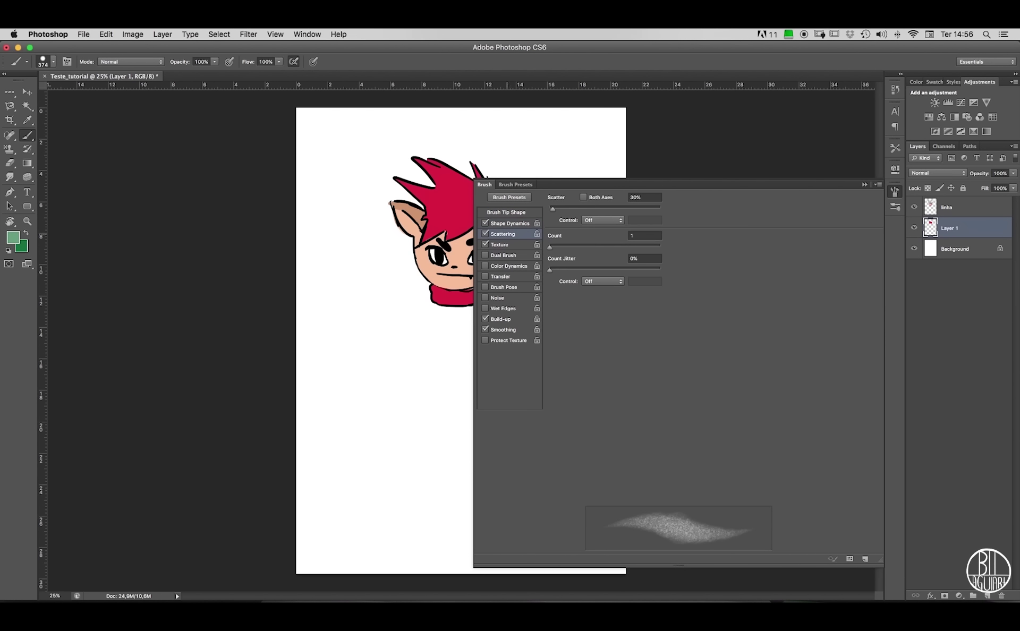
click(485, 234)
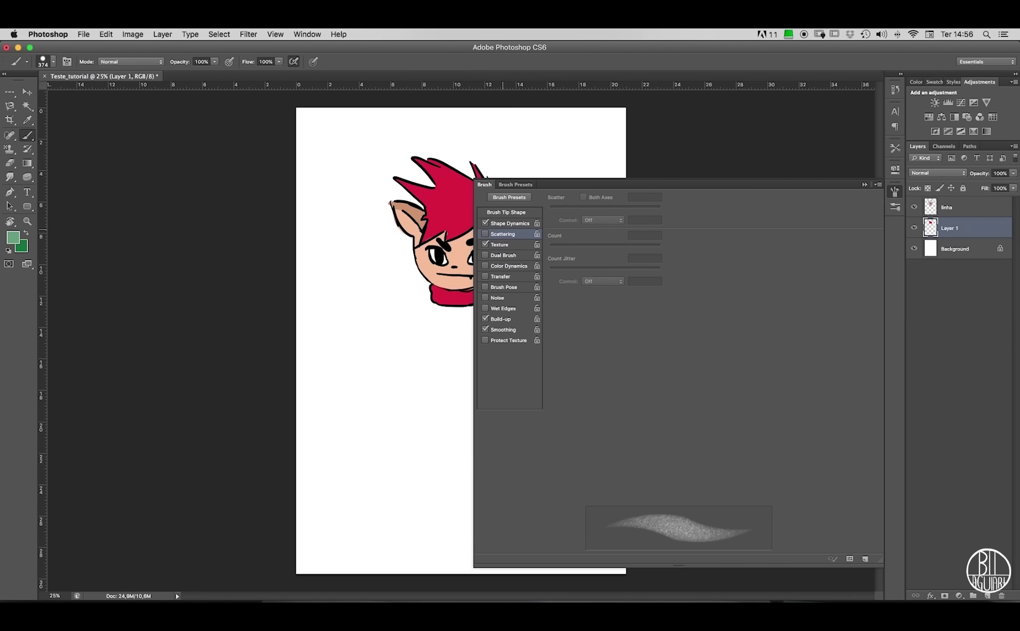
Paint a looping green test stroke below the head with a 100 px hard brush and undo it.
key(F5)
mouse_move(366, 268)
mouse_down()
mouse_move(486, 374)
mouse_move(470, 396)
mouse_move(451, 391)
mouse_move(526, 393)
mouse_move(469, 346)
mouse_up()
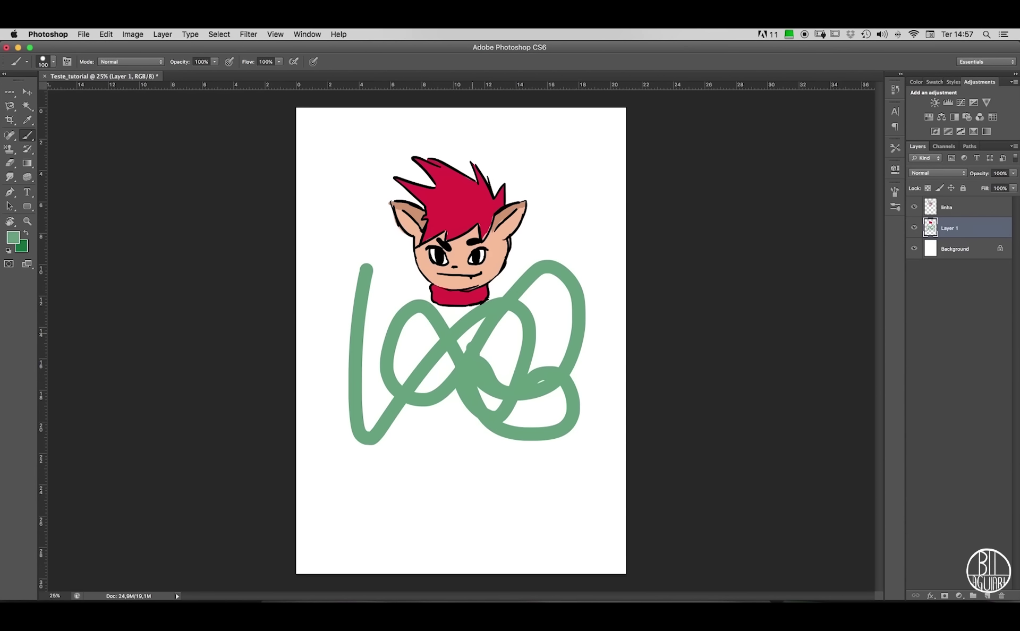
key(super+z)
Enable Shape Dynamics for the brush and set its Size Jitter to 37%.
click(66, 62)
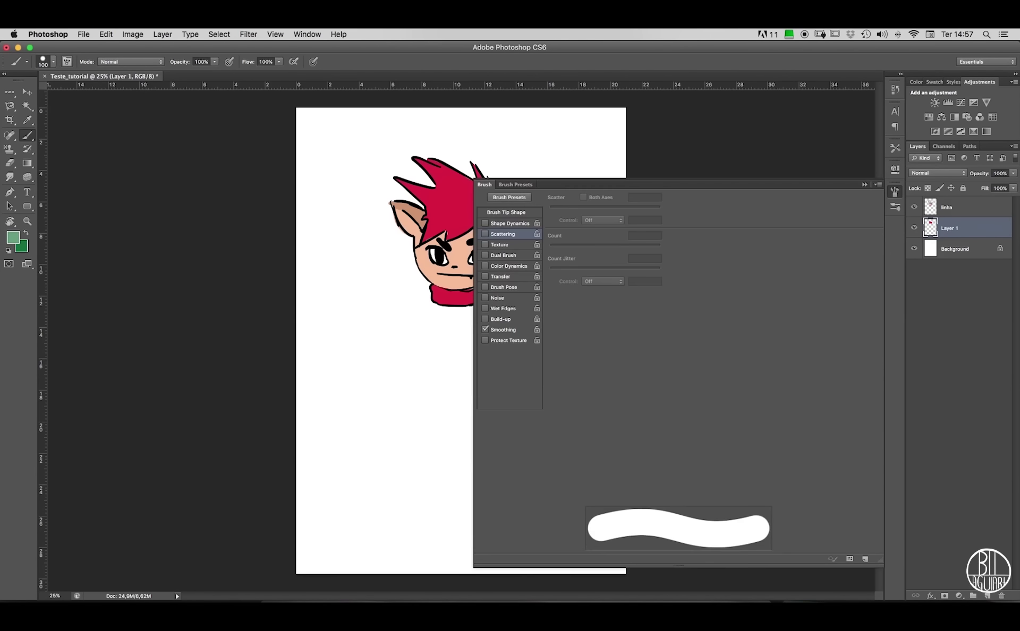
click(485, 223)
click(509, 223)
drag(550, 243, 549, 244)
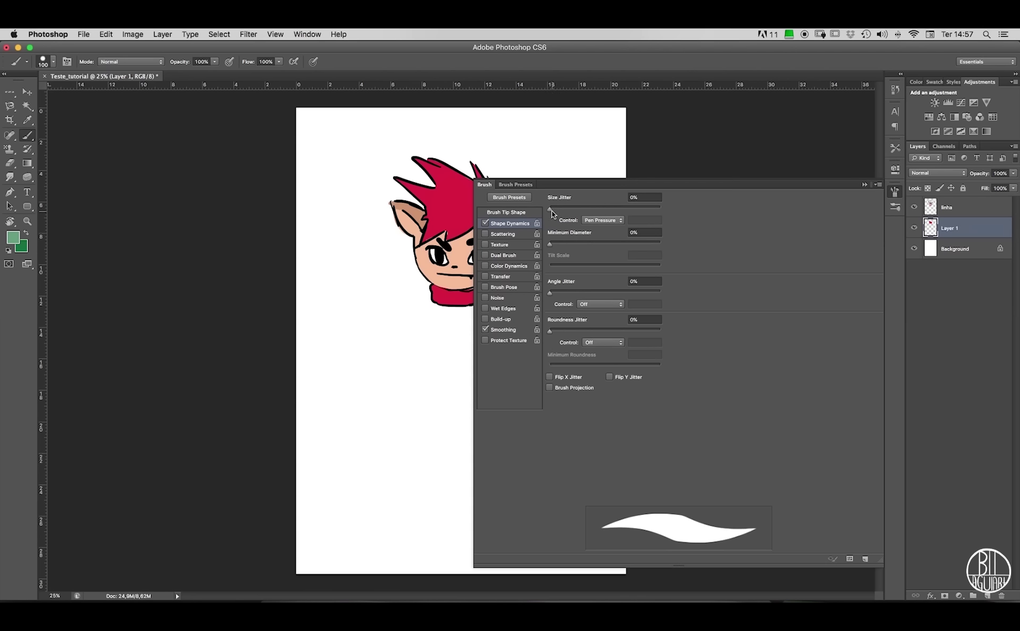
drag(551, 213, 591, 209)
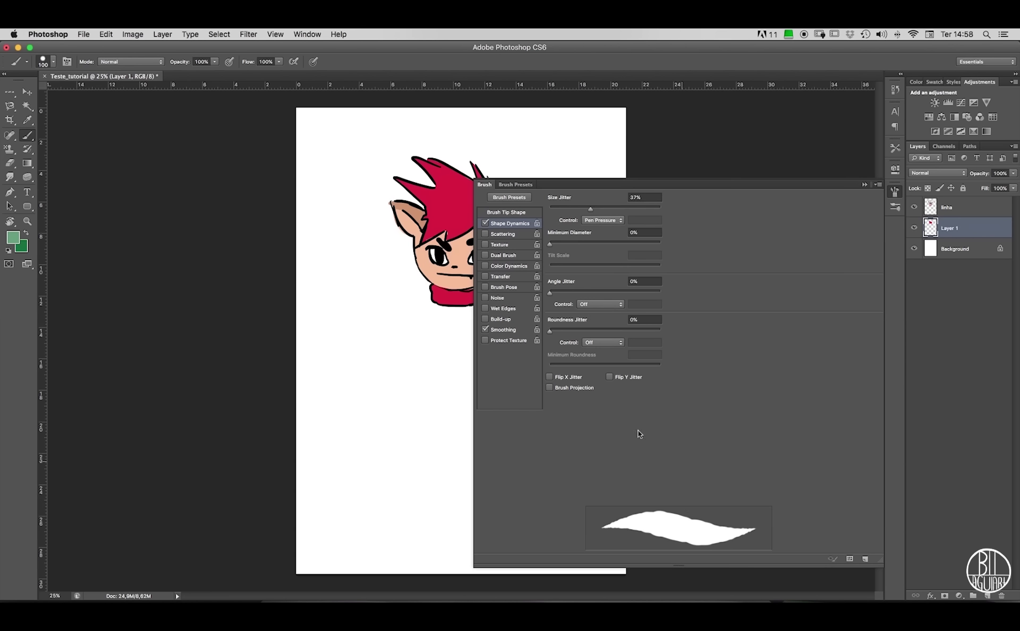
Flatten the 100 px brush tip to a roundness of 12% at an angle of 0°.
click(511, 214)
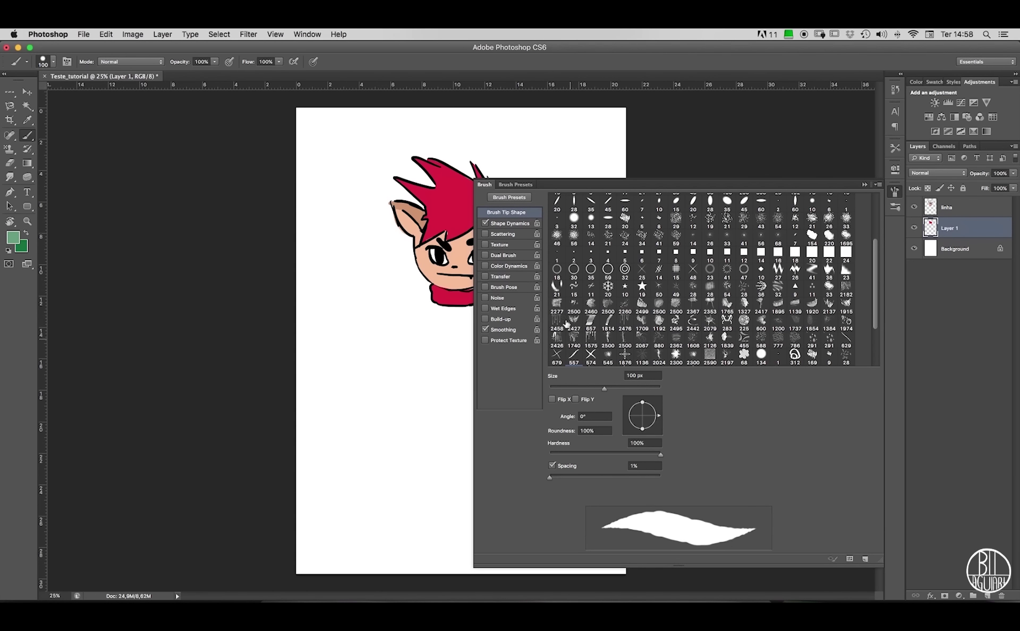
click(53, 61)
click(288, 178)
key(period)
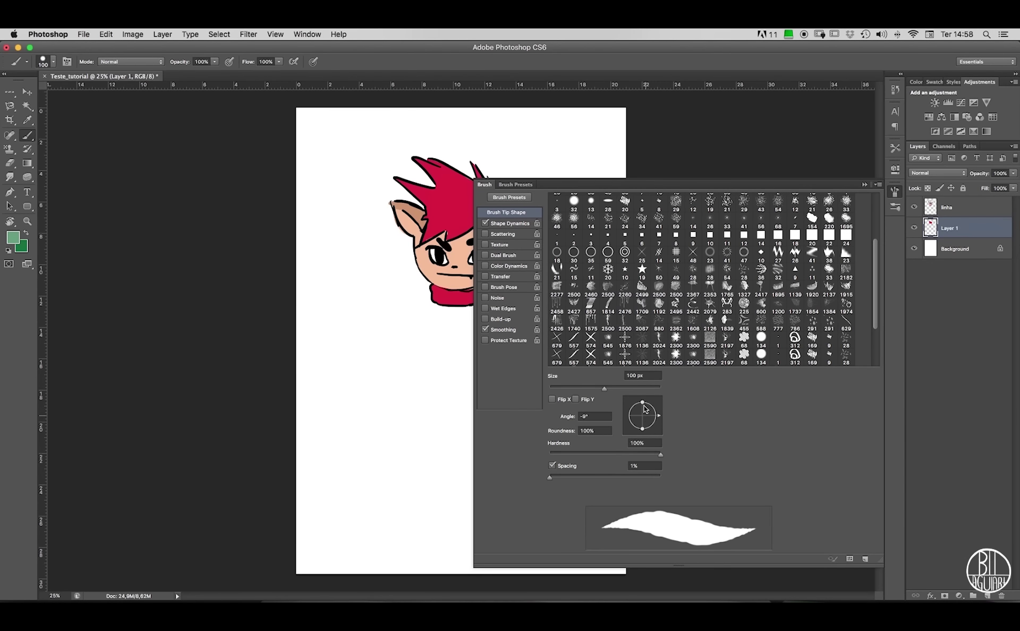
drag(644, 408, 645, 417)
Paint looping green test strokes beside the character with the flattened brush, and step back and forward through the undo history.
mouse_move(360, 323)
mouse_down()
mouse_move(422, 441)
mouse_move(431, 385)
mouse_move(446, 391)
mouse_move(360, 329)
mouse_move(347, 290)
mouse_up()
mouse_move(368, 215)
mouse_down()
mouse_move(300, 473)
mouse_move(382, 372)
mouse_move(452, 396)
mouse_move(393, 319)
mouse_up()
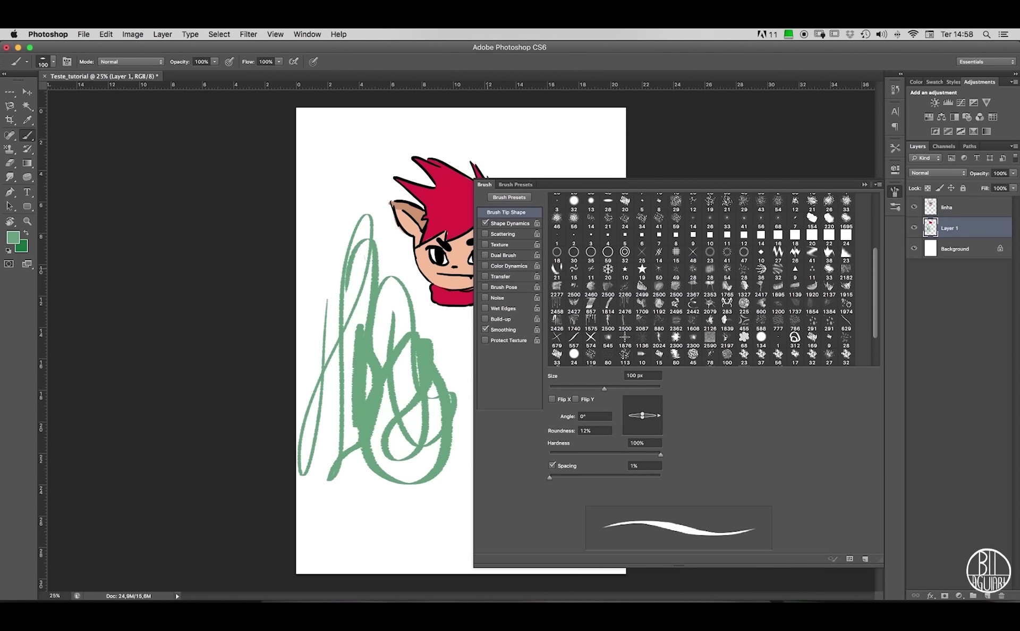
key(super+z)
key(super+z)
key(super+z)
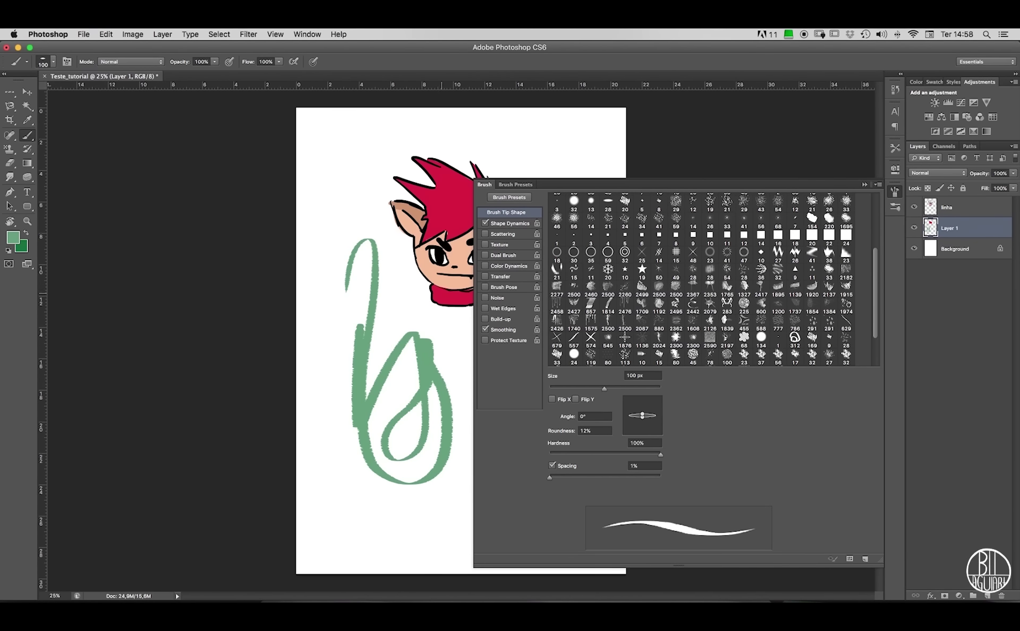
key(super+z)
key(alt+super+z)
key(alt+super+z)
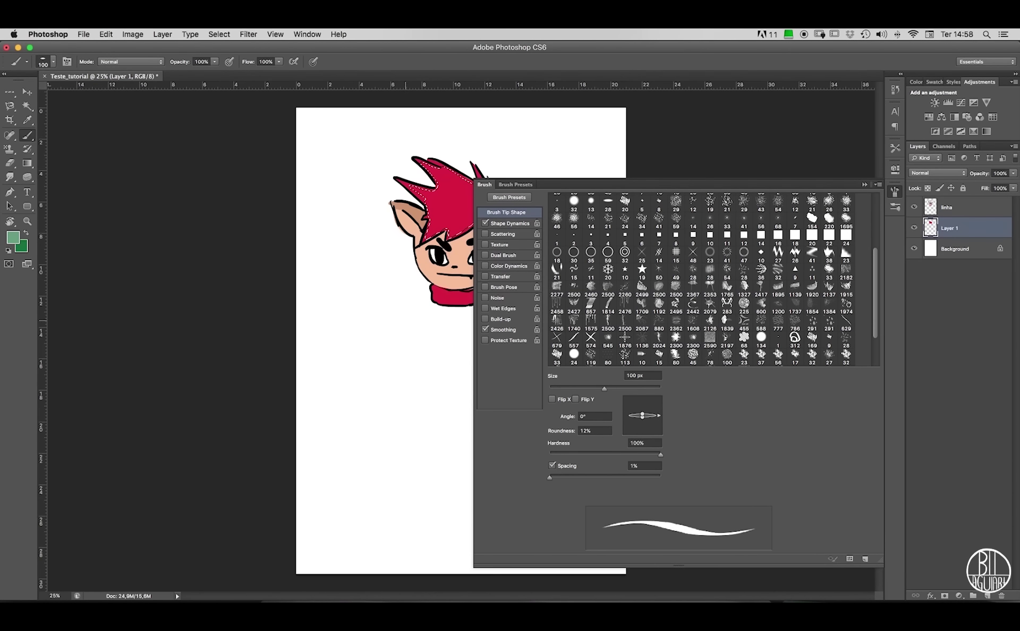
key(F5)
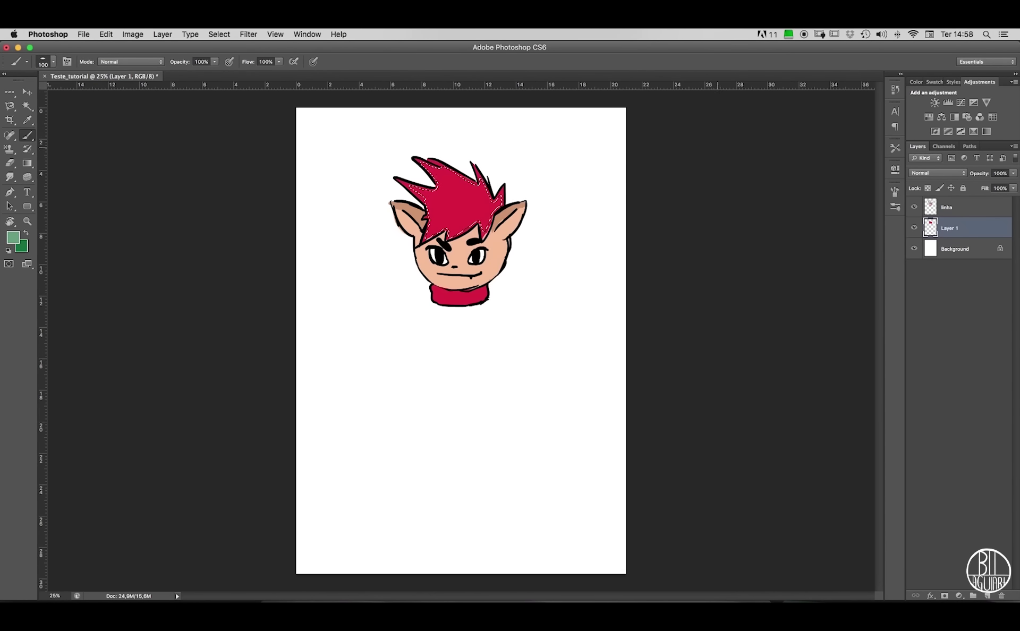
key(shift+super+z)
key(shift+super+z)
Save the flattened brush as a new preset under its suggested name, with the brush size captured.
key(F5)
click(875, 184)
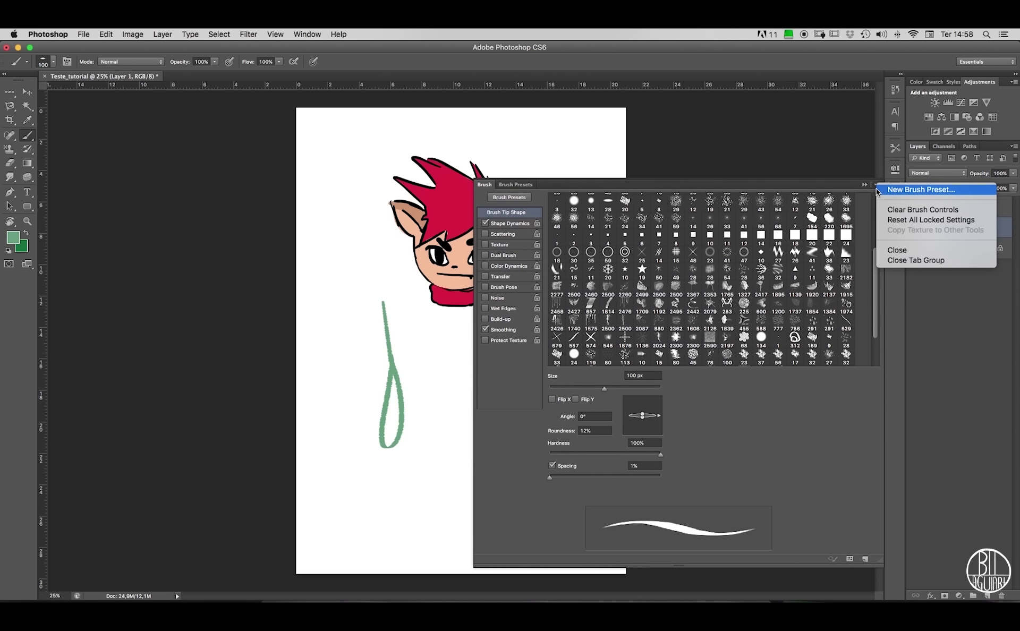
click(890, 195)
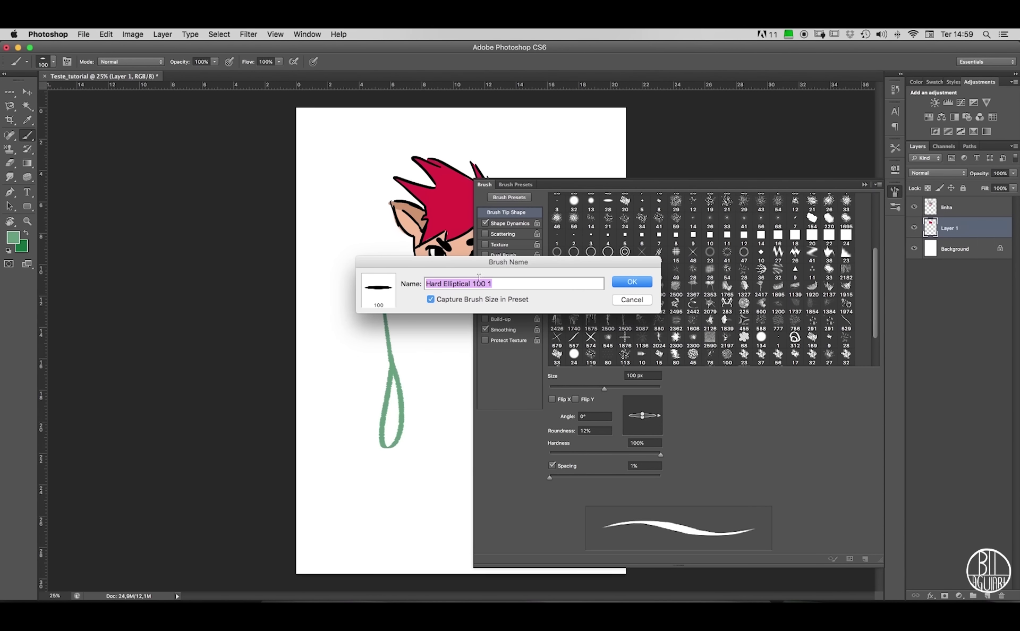
click(632, 282)
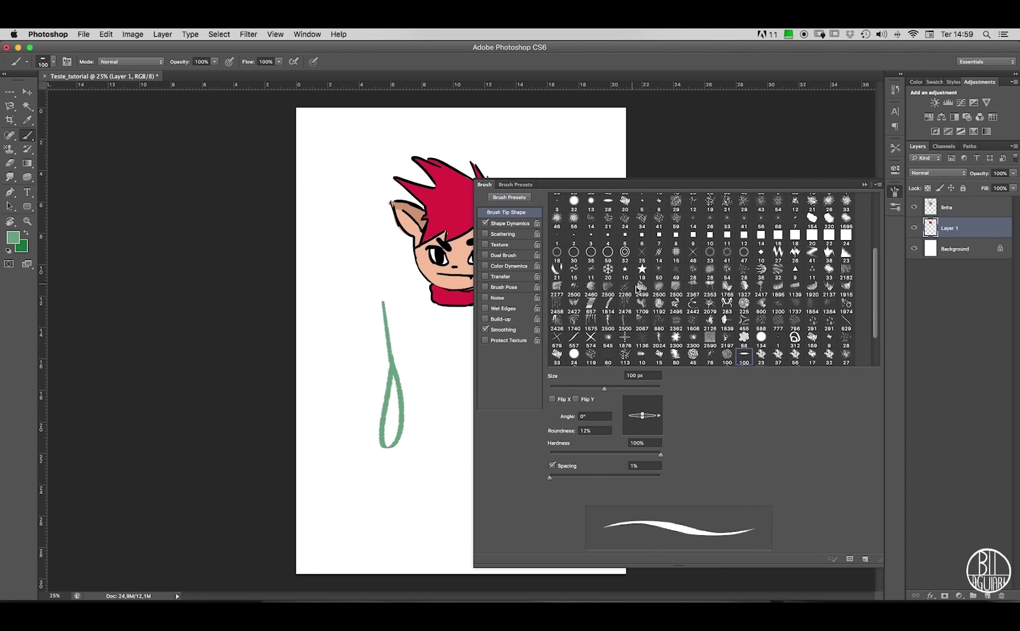
Switch to a 94 px hard round brush, enable Scattering at 244% and paint a curving green test stroke.
right_click(133, 186)
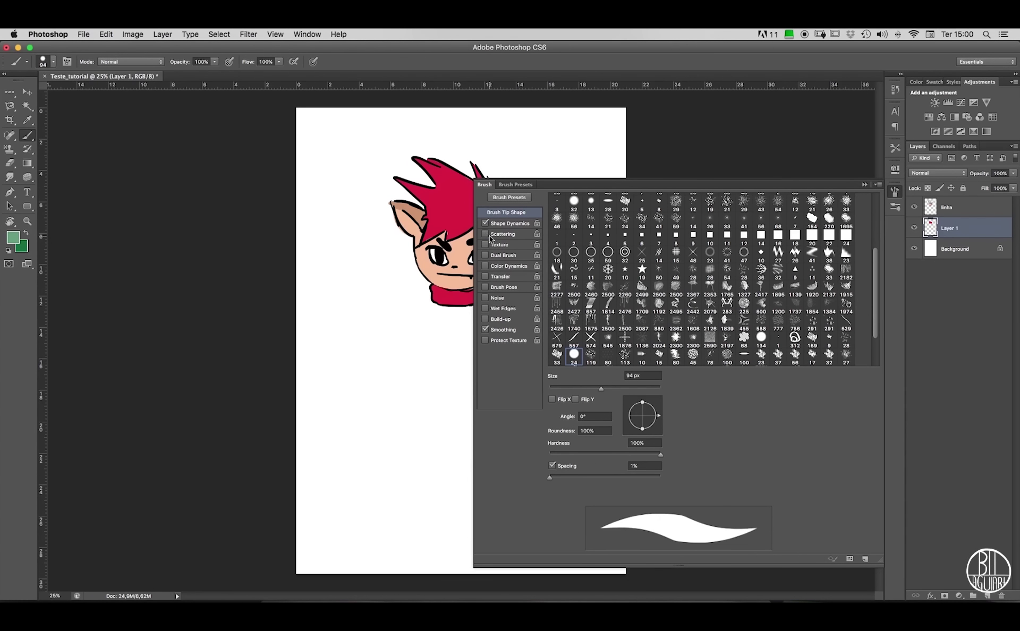
click(490, 234)
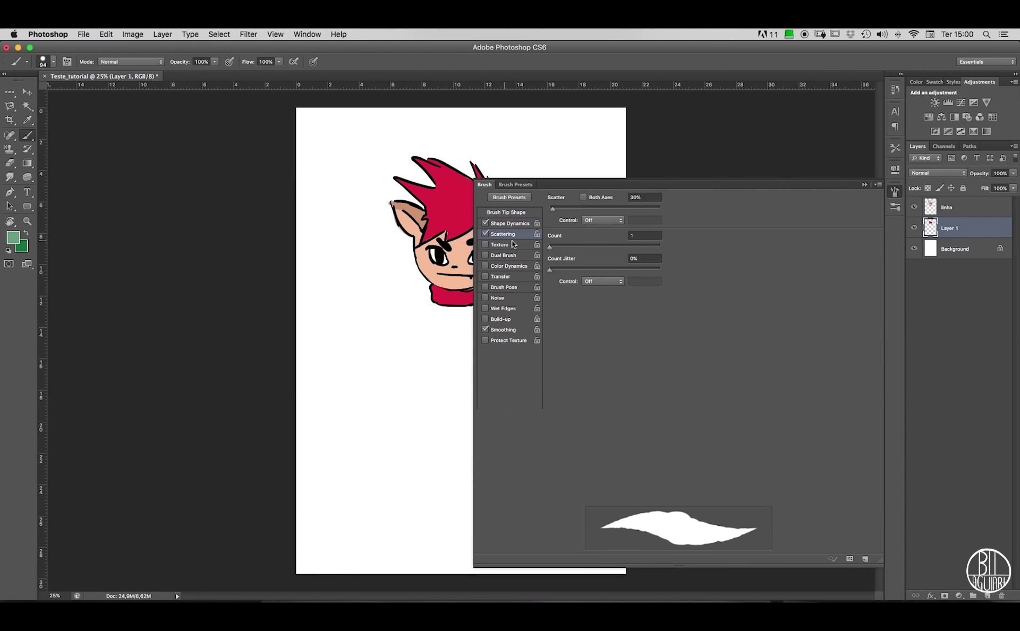
mouse_move(553, 209)
mouse_down()
mouse_move(648, 221)
mouse_move(577, 210)
mouse_up()
mouse_move(340, 289)
mouse_down()
mouse_move(399, 401)
mouse_move(369, 472)
mouse_move(396, 456)
mouse_up()
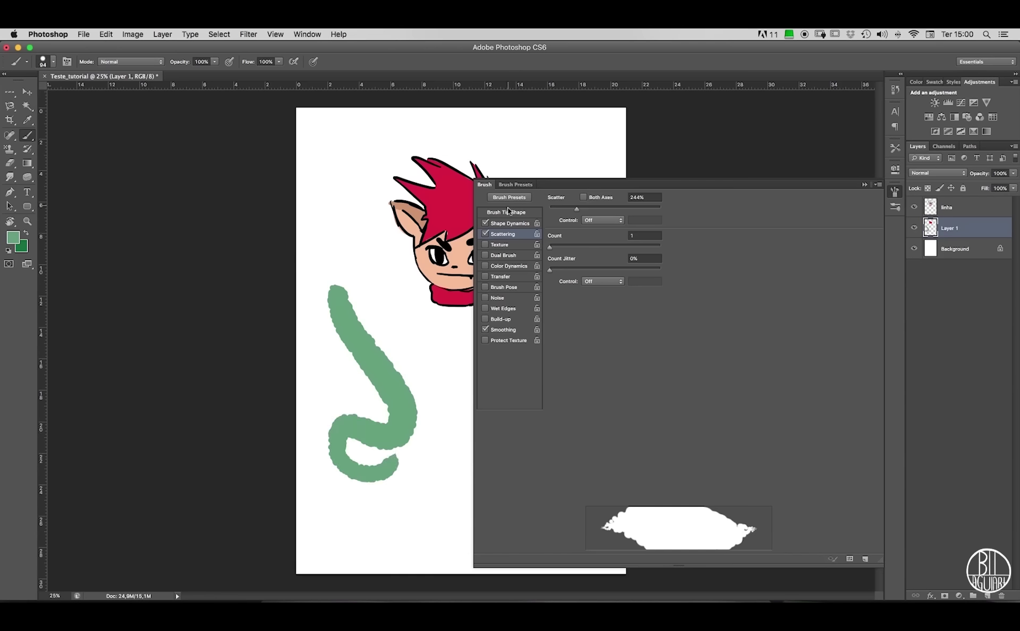
Set the brush tip spacing to 164%, paint scattered green dots with Scatter at 488%, and undo them.
click(507, 212)
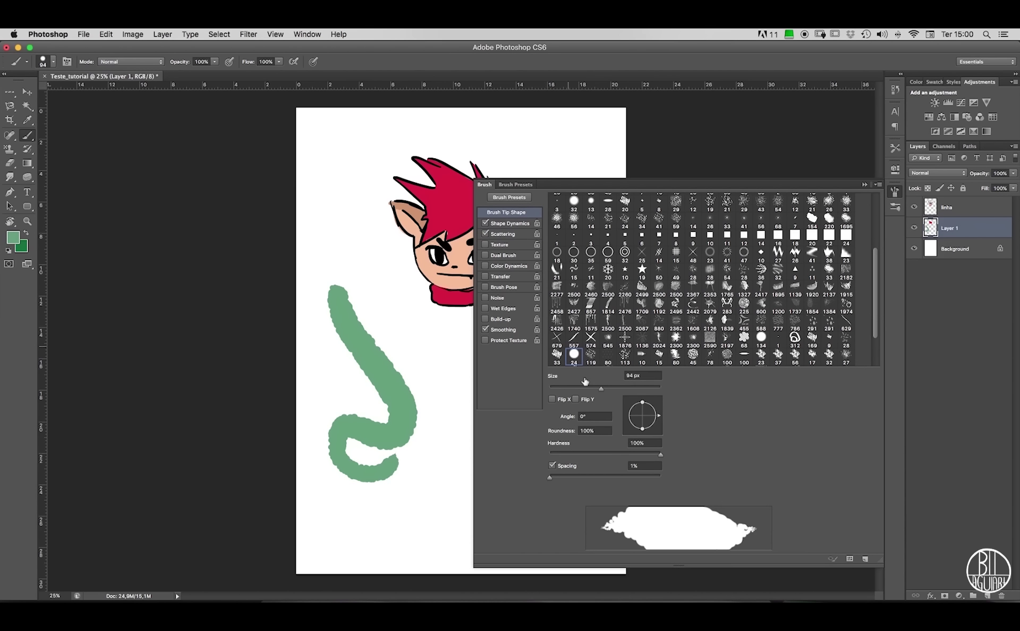
click(486, 235)
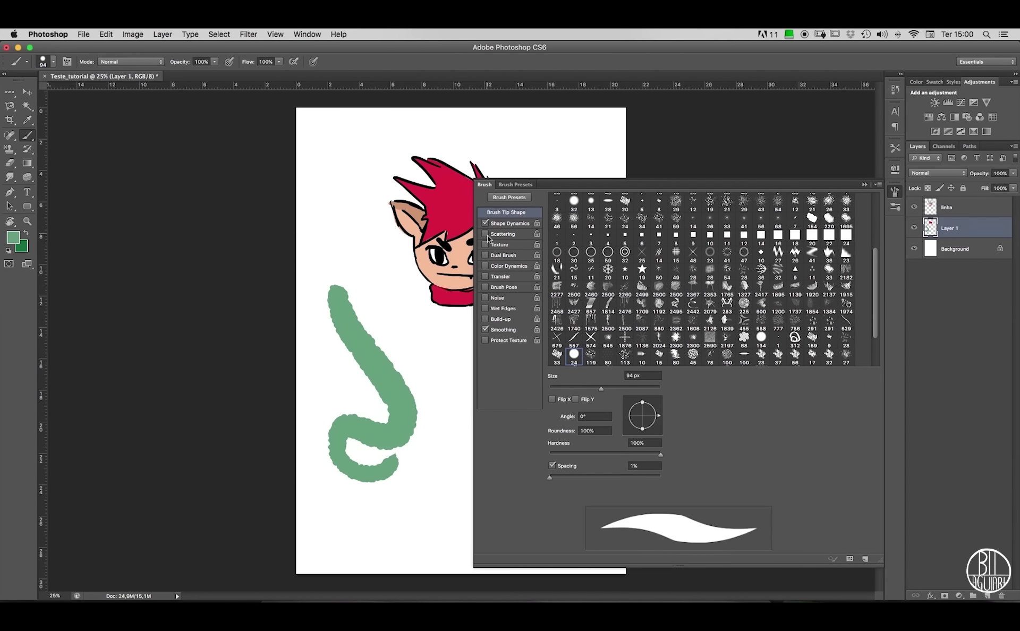
drag(551, 477, 624, 477)
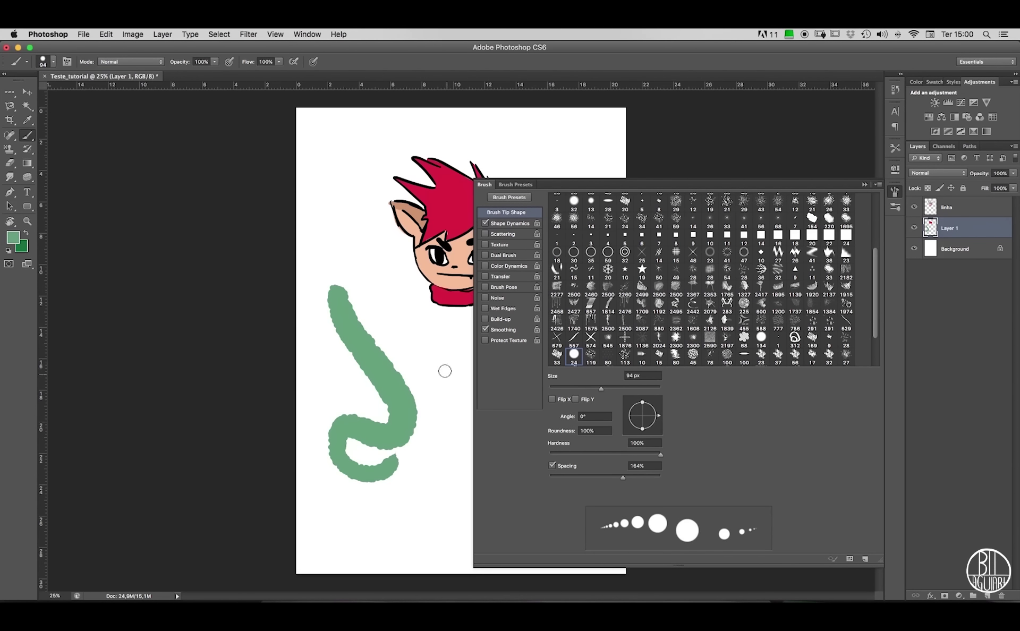
mouse_move(360, 223)
mouse_down()
mouse_move(414, 423)
mouse_move(419, 505)
mouse_move(360, 428)
mouse_move(346, 306)
mouse_move(364, 125)
mouse_up()
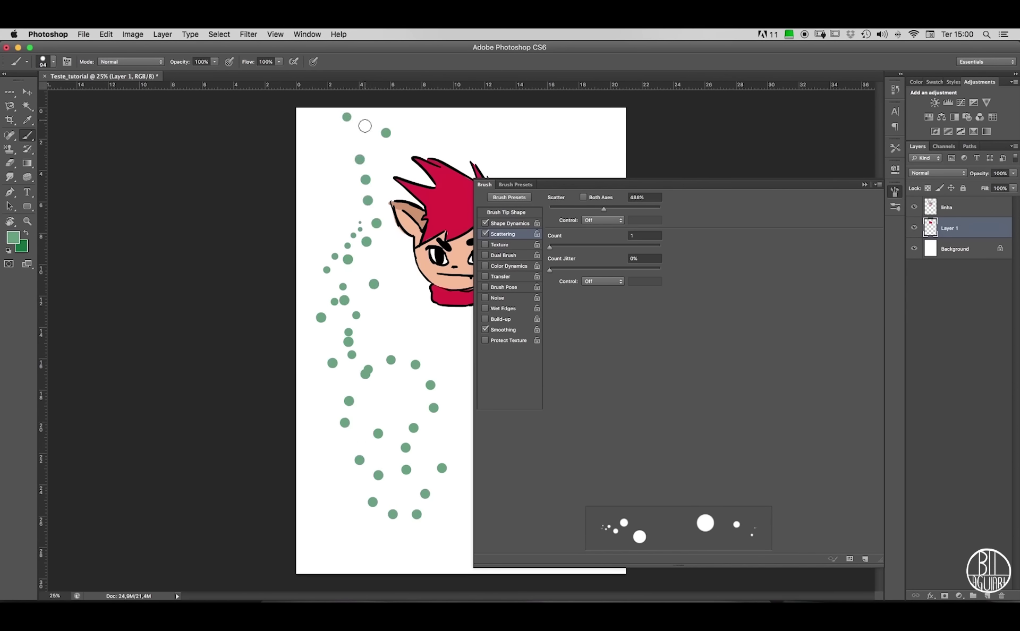
key(ctrl+z)
Try a scatter Count of 7 with 32% Count Jitter in a long dotted green stroke and undo the stroke.
mouse_move(556, 247)
mouse_down()
mouse_move(596, 255)
mouse_move(570, 270)
mouse_move(583, 273)
mouse_up()
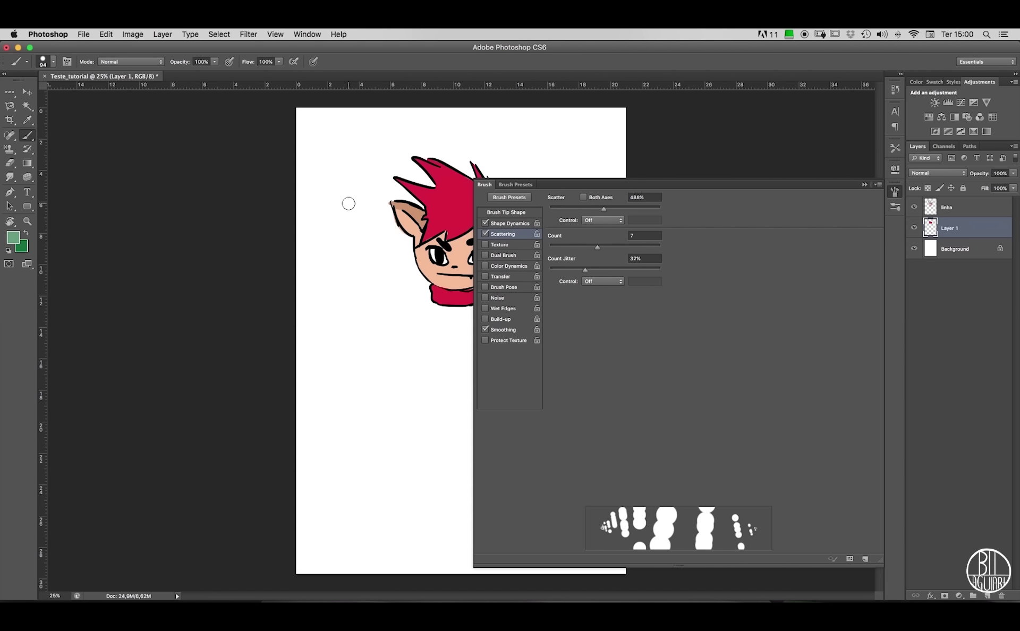
mouse_move(348, 179)
mouse_down()
mouse_move(342, 249)
mouse_move(400, 344)
mouse_move(353, 404)
mouse_move(359, 455)
mouse_move(397, 463)
mouse_move(444, 445)
mouse_move(440, 511)
mouse_move(399, 519)
mouse_move(403, 326)
mouse_move(354, 293)
mouse_move(331, 255)
mouse_move(370, 146)
mouse_move(390, 127)
mouse_move(372, 168)
mouse_move(377, 220)
mouse_move(401, 243)
mouse_move(446, 350)
mouse_move(430, 399)
mouse_move(370, 370)
mouse_move(338, 337)
mouse_move(308, 390)
mouse_move(306, 437)
mouse_move(339, 527)
mouse_move(382, 531)
mouse_move(403, 555)
mouse_move(372, 542)
mouse_move(357, 508)
mouse_move(371, 200)
mouse_move(345, 253)
mouse_move(376, 344)
mouse_move(428, 428)
mouse_move(404, 476)
mouse_up()
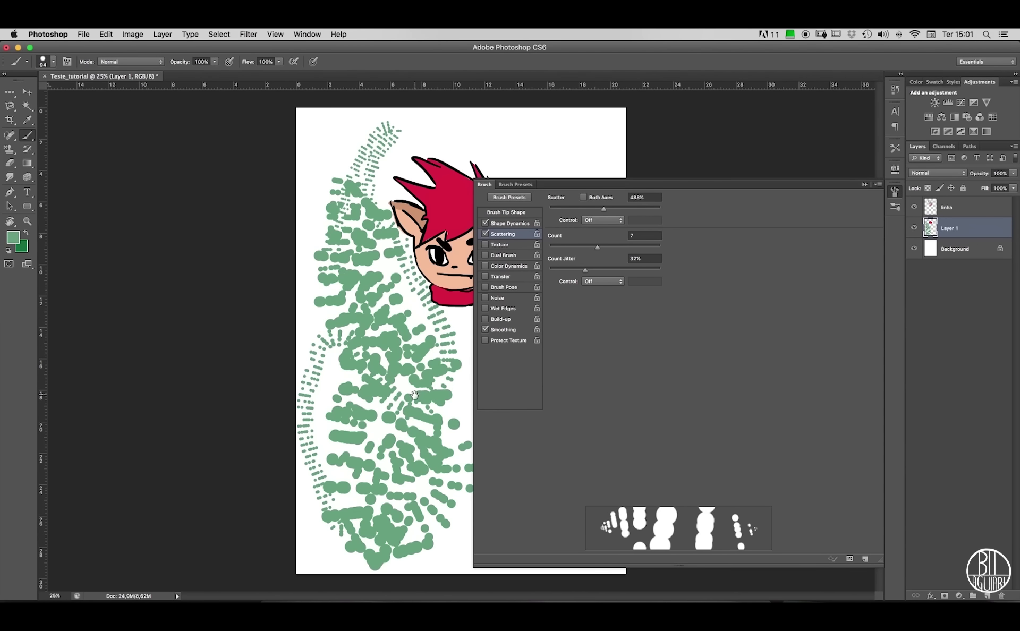
key(super+z)
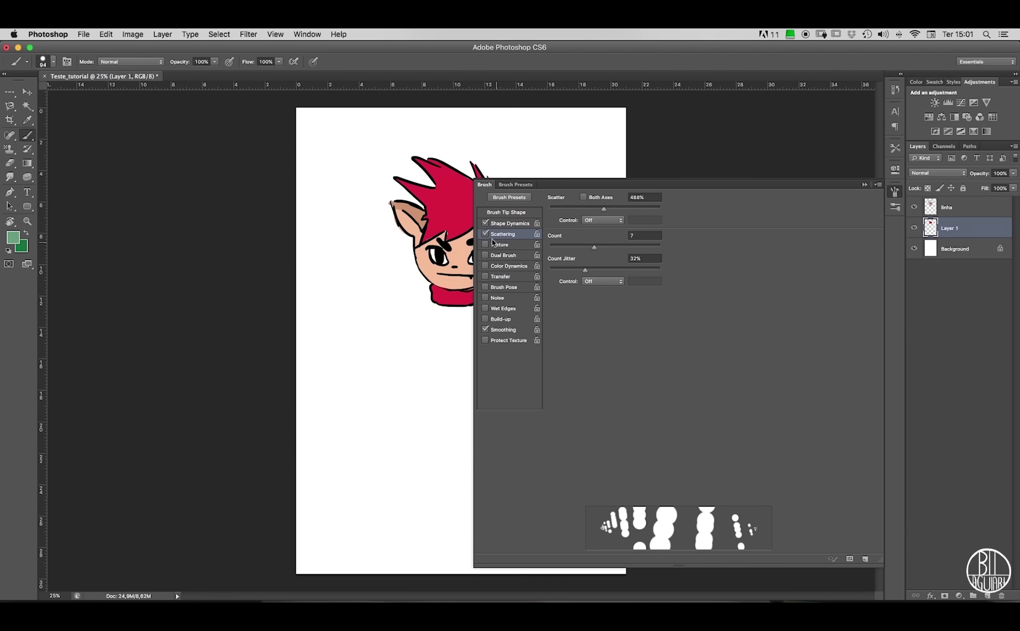
Turn off the brush's Scattering, enable Texture instead and set the texture Contrast to 11.
click(485, 235)
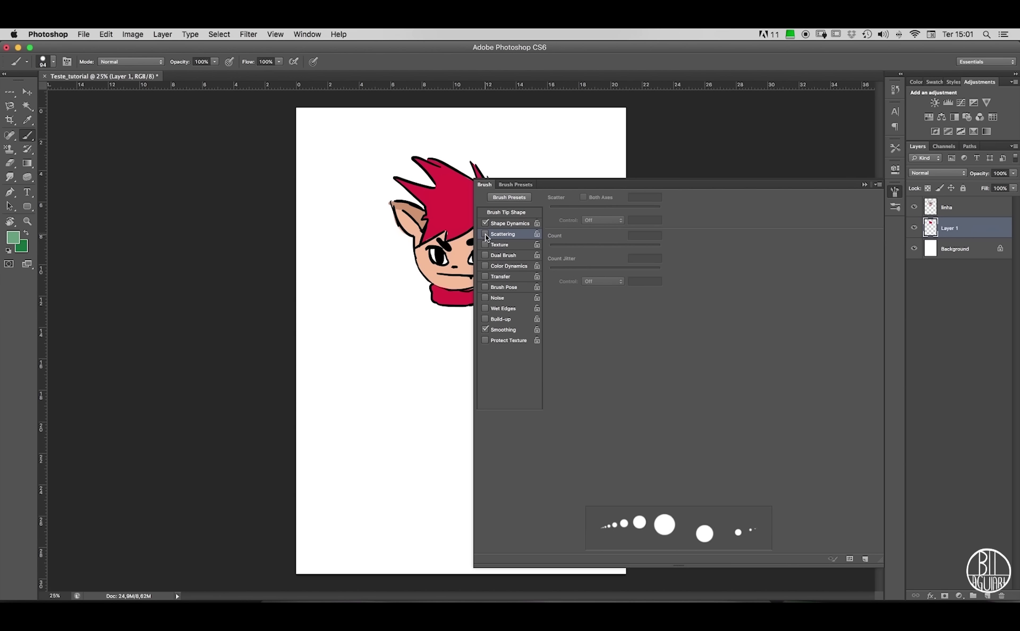
click(506, 245)
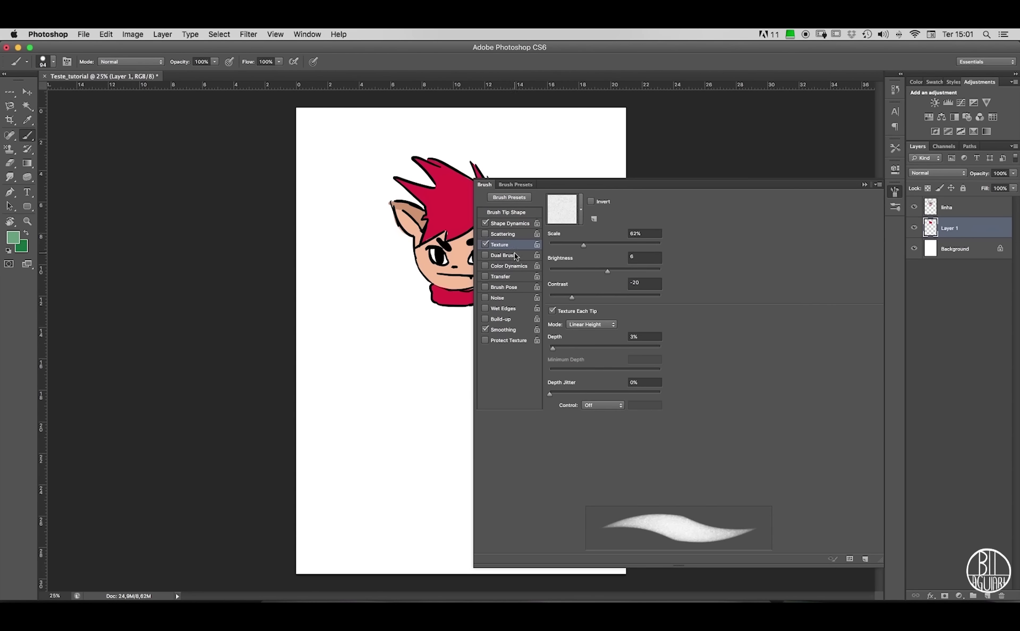
mouse_move(572, 297)
mouse_down()
mouse_move(604, 300)
mouse_move(587, 296)
mouse_up()
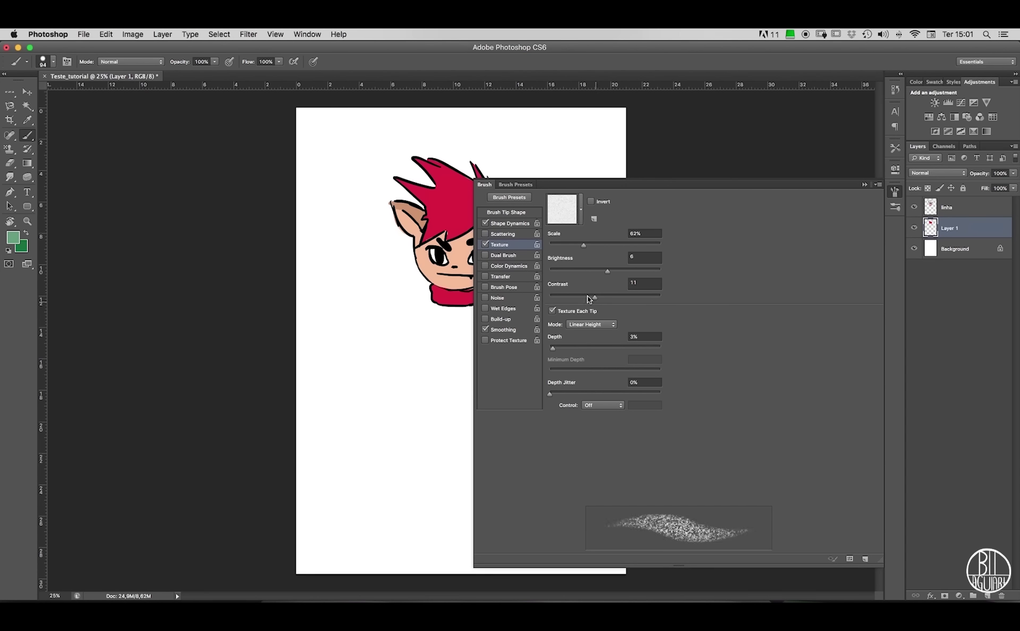
Paint a short textured green stroke beside the character on Layer 1 and inspect its grain up close.
drag(361, 312, 380, 435)
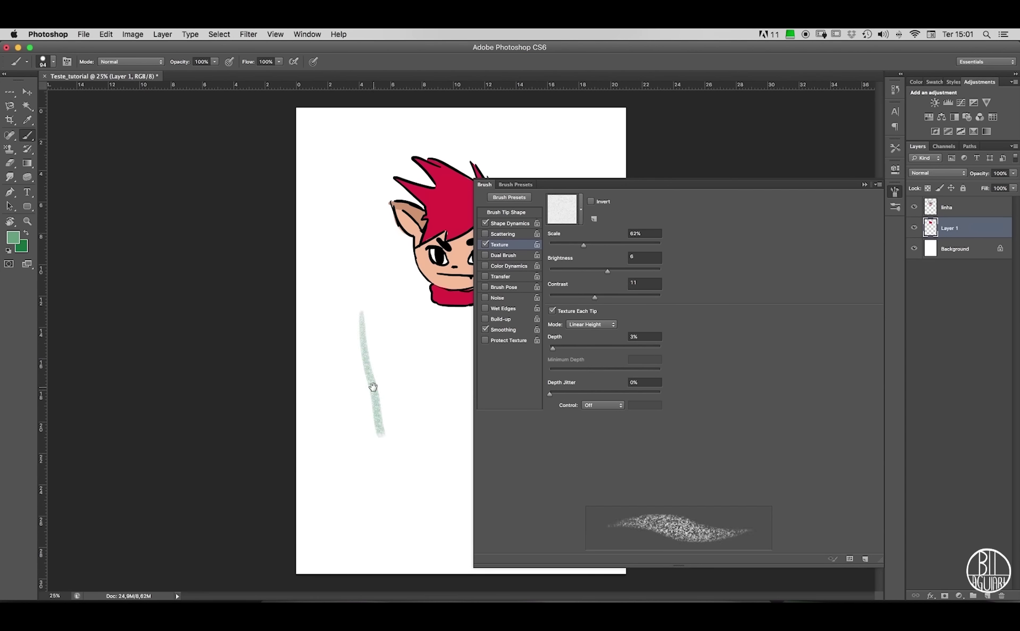
key(z)
drag(373, 387, 372, 391)
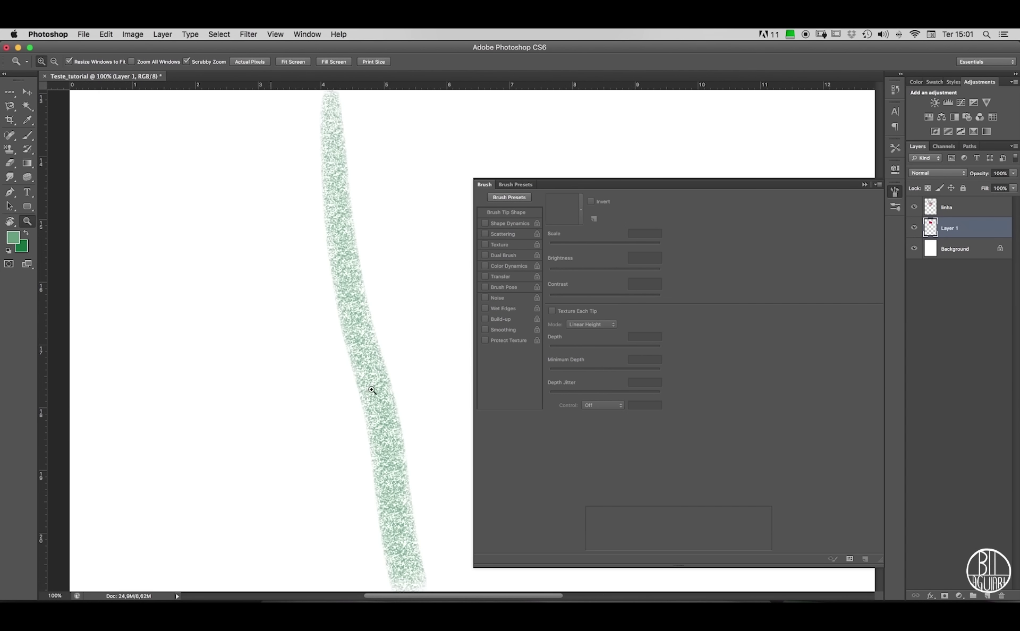
key(b)
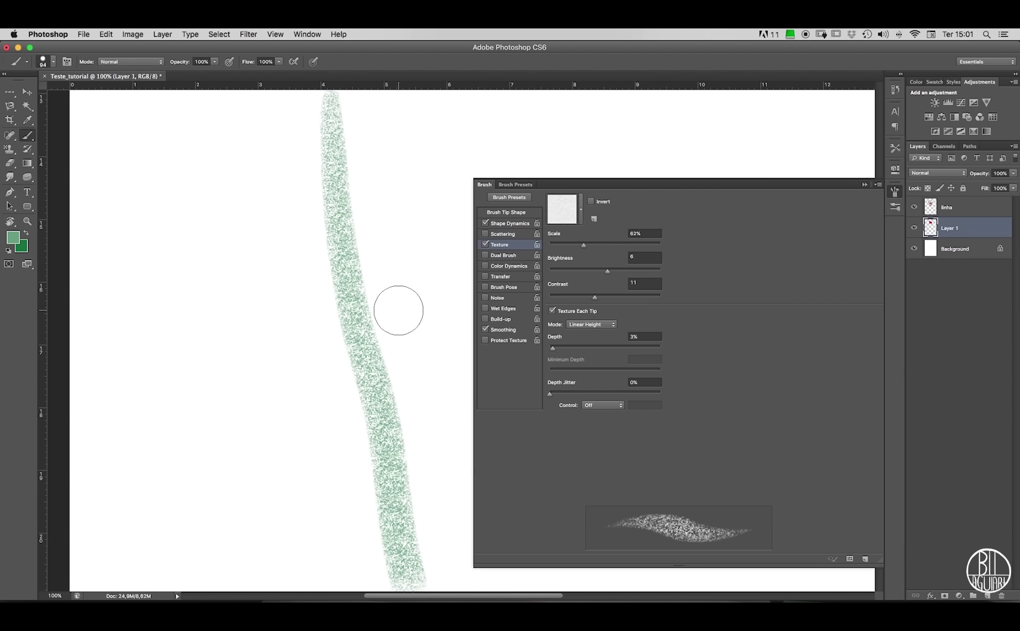
Lower the texture Contrast and set its Brightness to 52, painting green test strokes with the changed texture.
drag(595, 295, 569, 299)
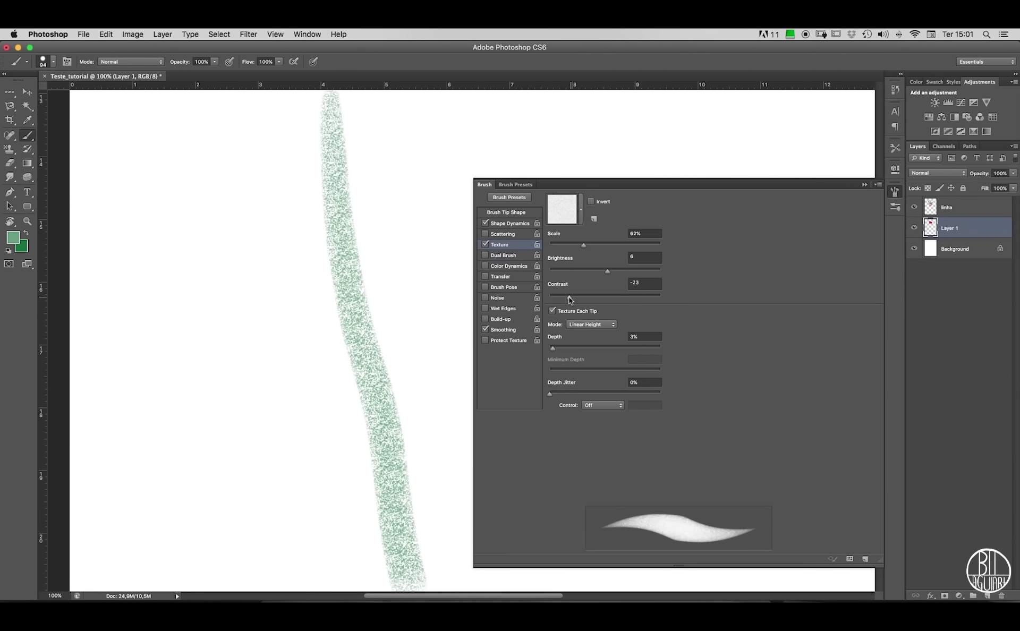
drag(284, 212, 303, 451)
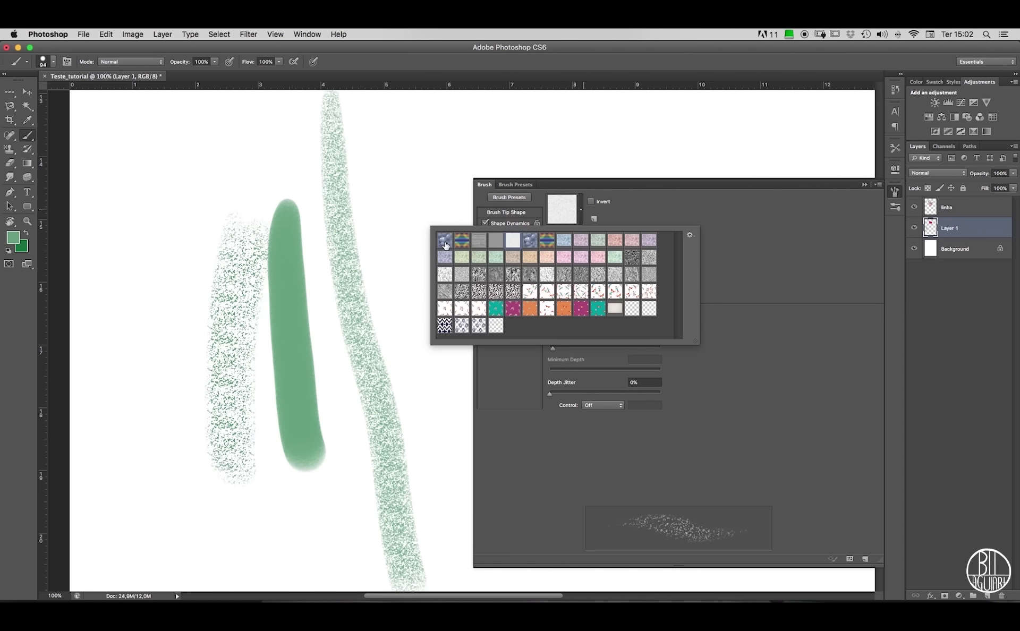
Choose the blue bubbles texture pattern and paint two joined green test strokes in a V shape.
click(444, 240)
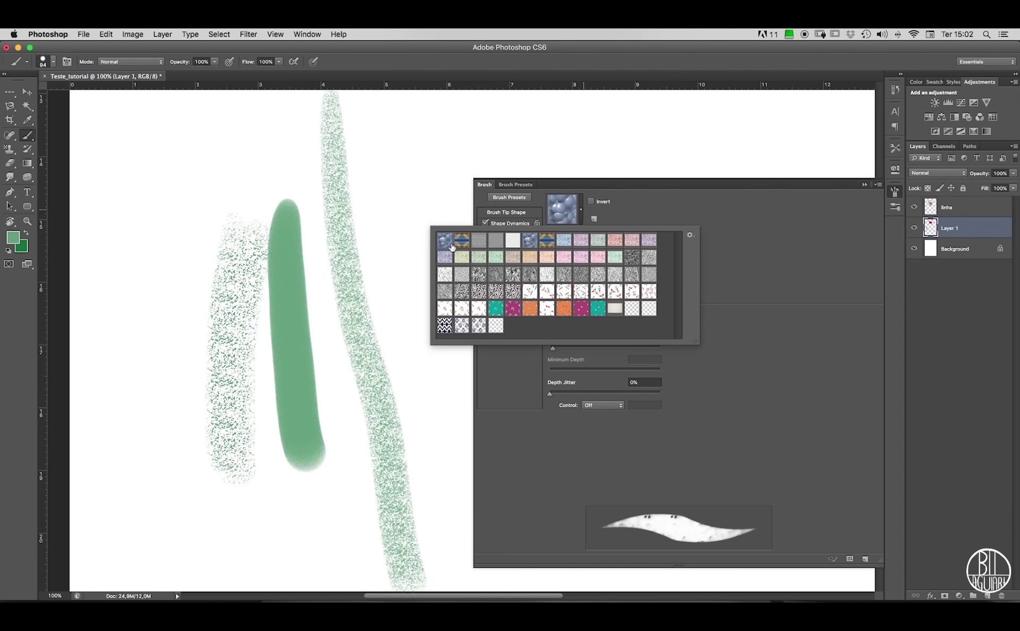
click(356, 208)
drag(378, 182, 379, 399)
drag(382, 394, 444, 168)
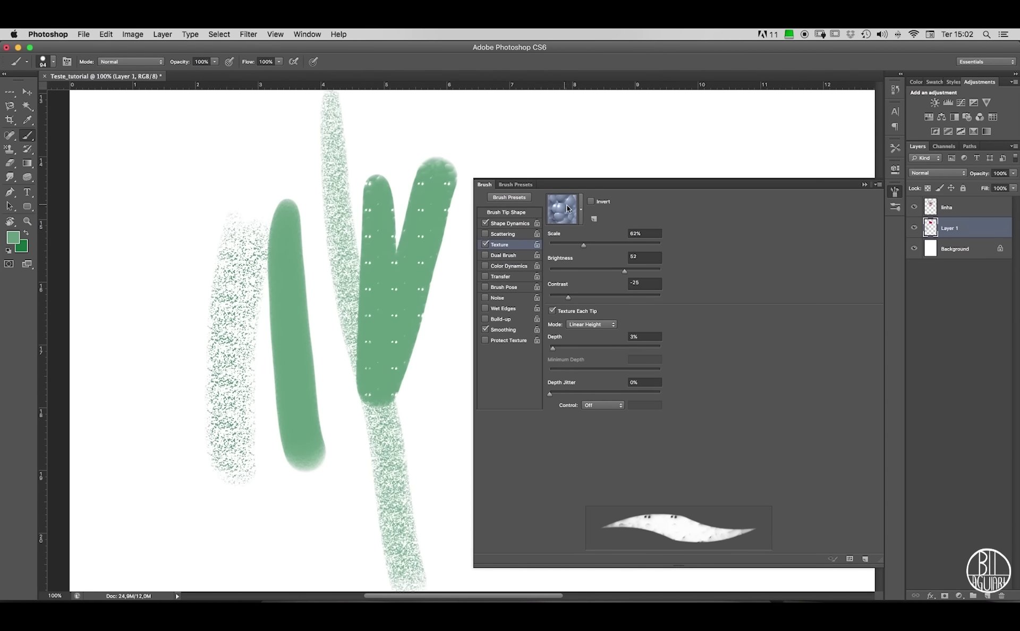
Try the rainbow-striped texture pattern in winding green strokes, including one with Brightness -106 and Contrast -38.
click(582, 209)
click(462, 240)
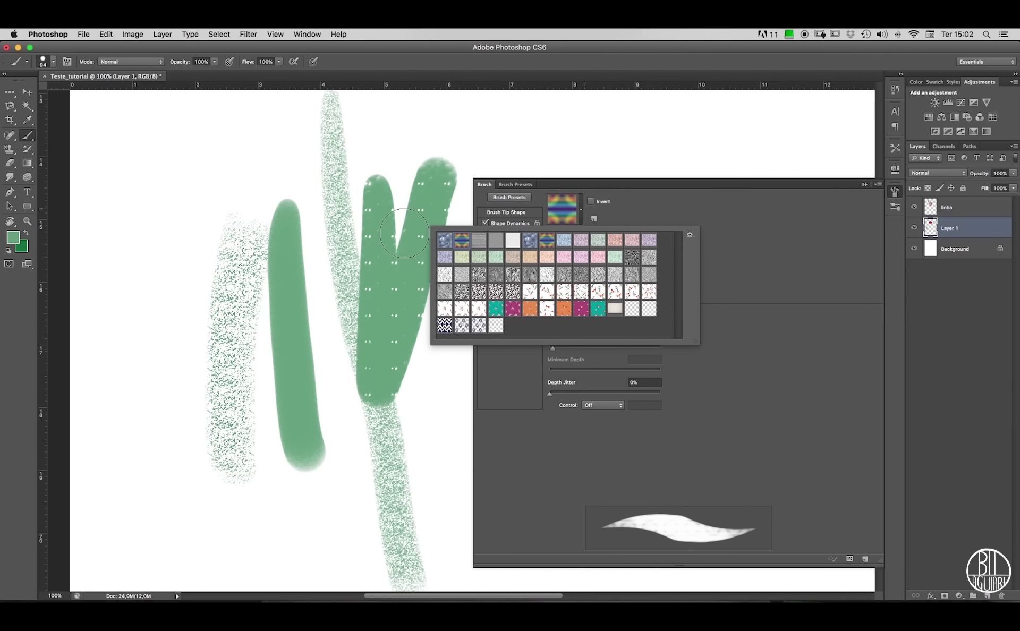
click(312, 187)
mouse_move(313, 191)
mouse_down()
mouse_move(341, 420)
mouse_move(252, 417)
mouse_move(245, 303)
mouse_up()
mouse_move(263, 170)
mouse_down()
mouse_move(182, 341)
mouse_move(192, 319)
mouse_up()
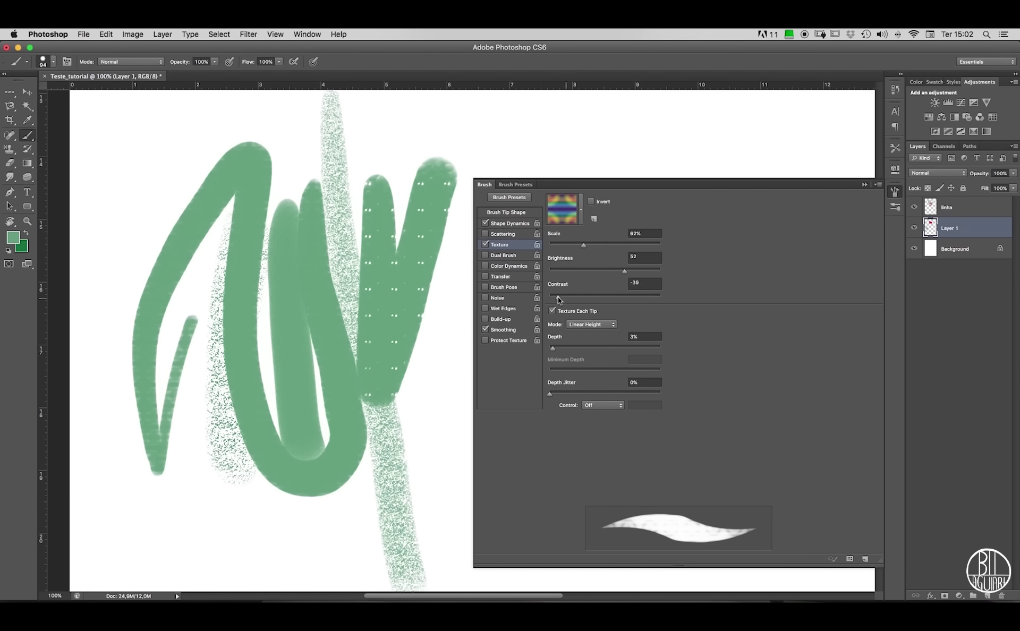
click(566, 269)
mouse_move(205, 173)
mouse_down()
mouse_move(211, 399)
mouse_move(241, 497)
mouse_move(301, 514)
mouse_move(326, 500)
mouse_up()
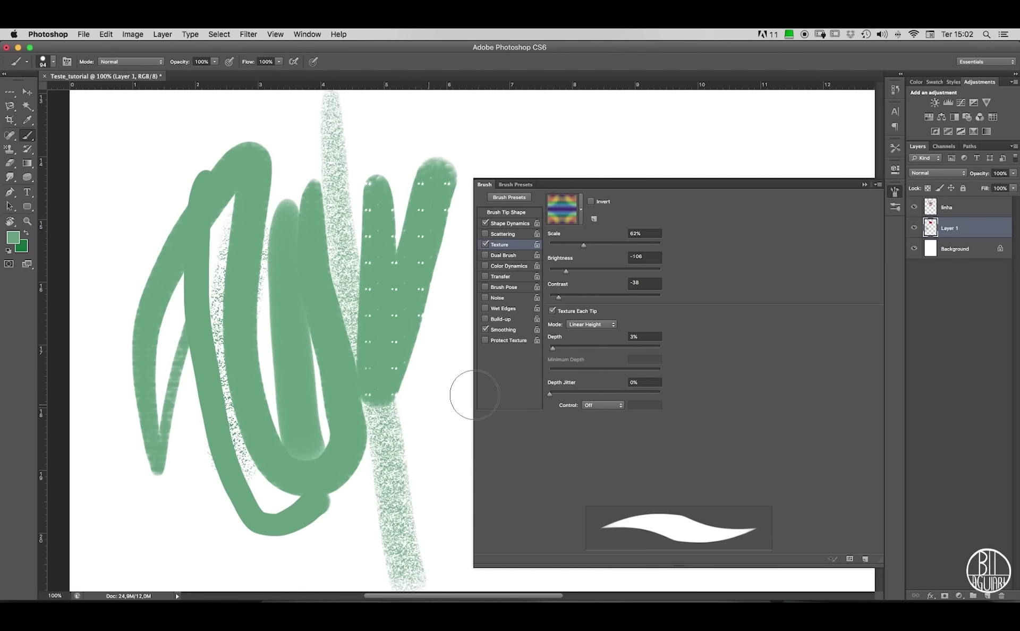
Switch back to the plain light-grained texture pattern and paint a small green blob to test it.
click(580, 206)
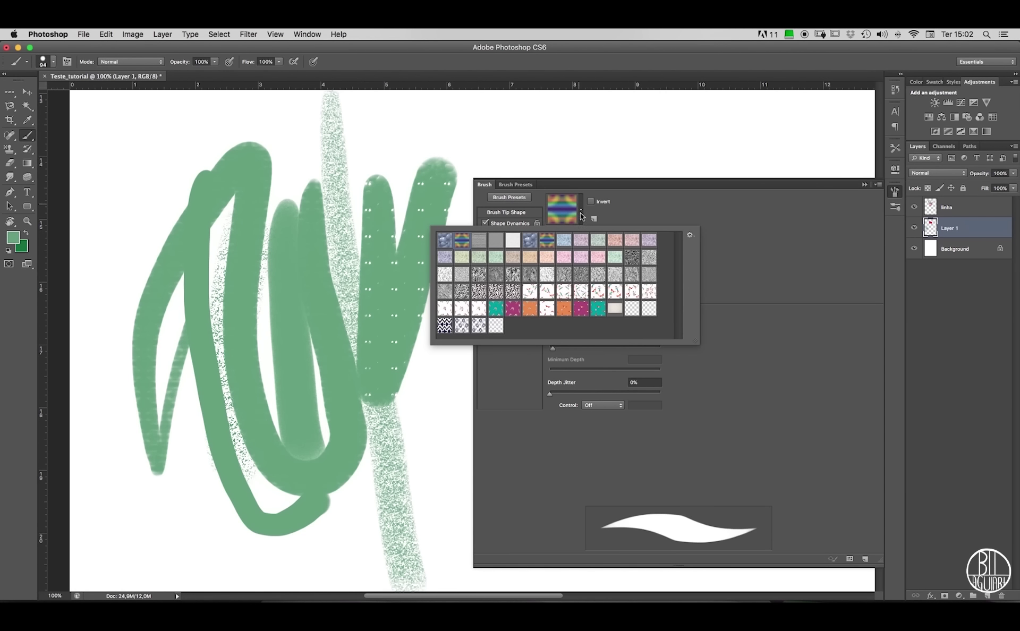
click(495, 241)
click(514, 245)
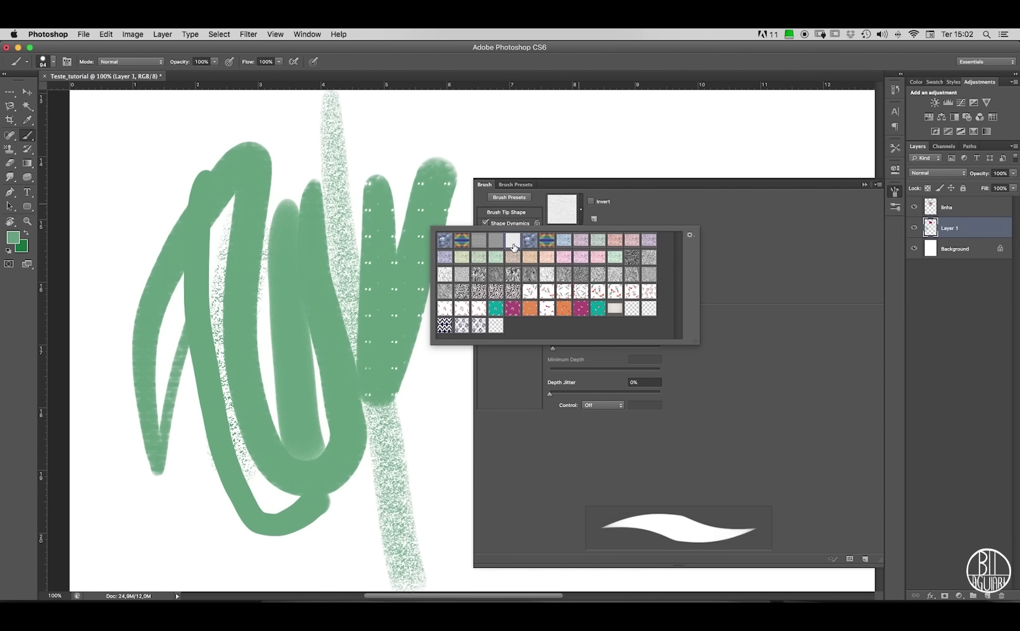
click(412, 472)
mouse_move(412, 471)
mouse_down()
mouse_move(433, 410)
mouse_move(435, 459)
mouse_move(415, 488)
mouse_move(431, 356)
mouse_up()
Set the texture Contrast to 7 and Brightness to -31, and paint a long curved green test stroke.
drag(559, 297, 592, 297)
drag(566, 271, 593, 270)
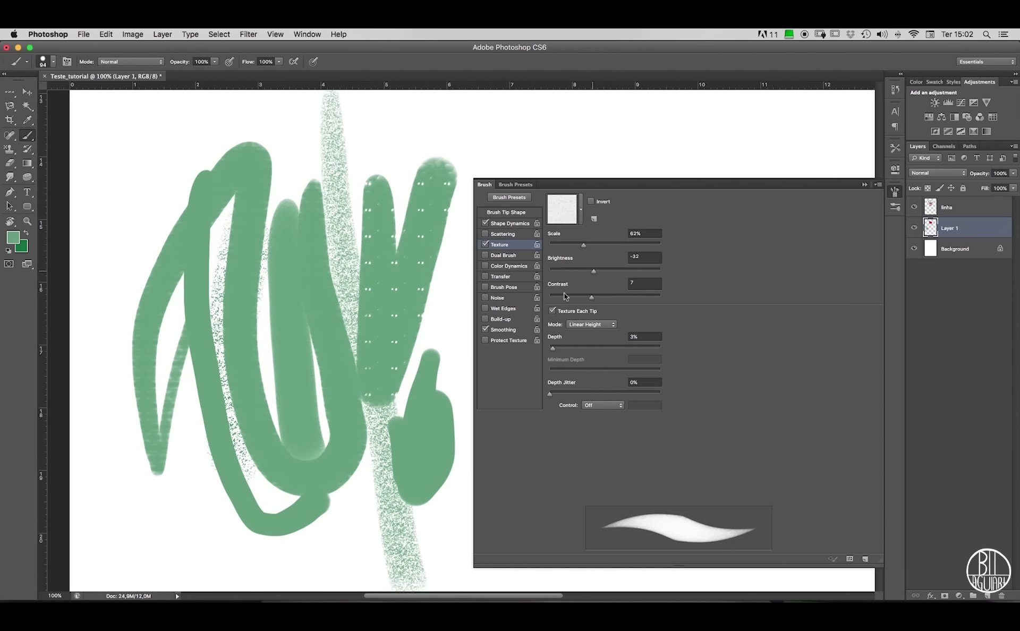
mouse_move(451, 329)
mouse_down()
mouse_move(451, 247)
mouse_move(474, 151)
mouse_move(419, 126)
mouse_move(353, 142)
mouse_move(336, 176)
mouse_move(348, 295)
mouse_up()
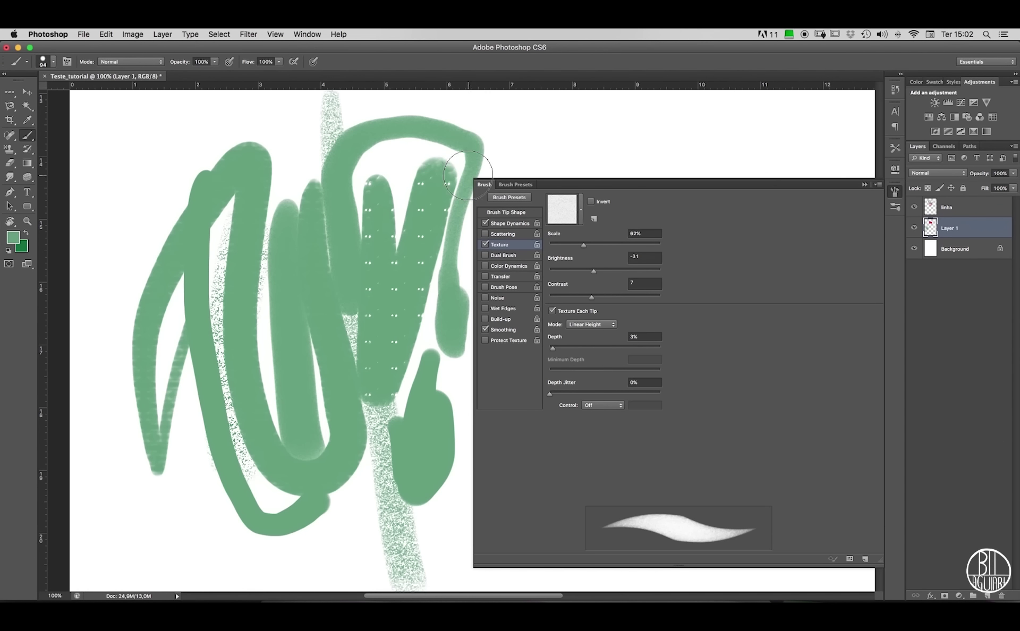
Undo all the green texture test strokes on Layer 1.
key(super+minus)
key(super+minus)
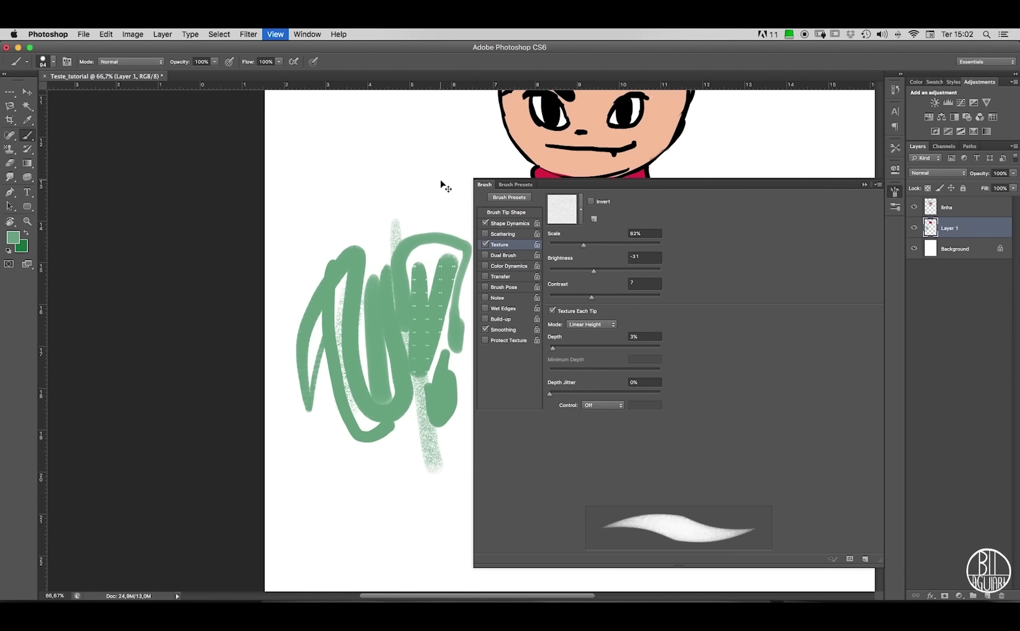
key(super+alt+z)
key(super+alt+z)
key(super+alt+z)
key(super+alt+z)
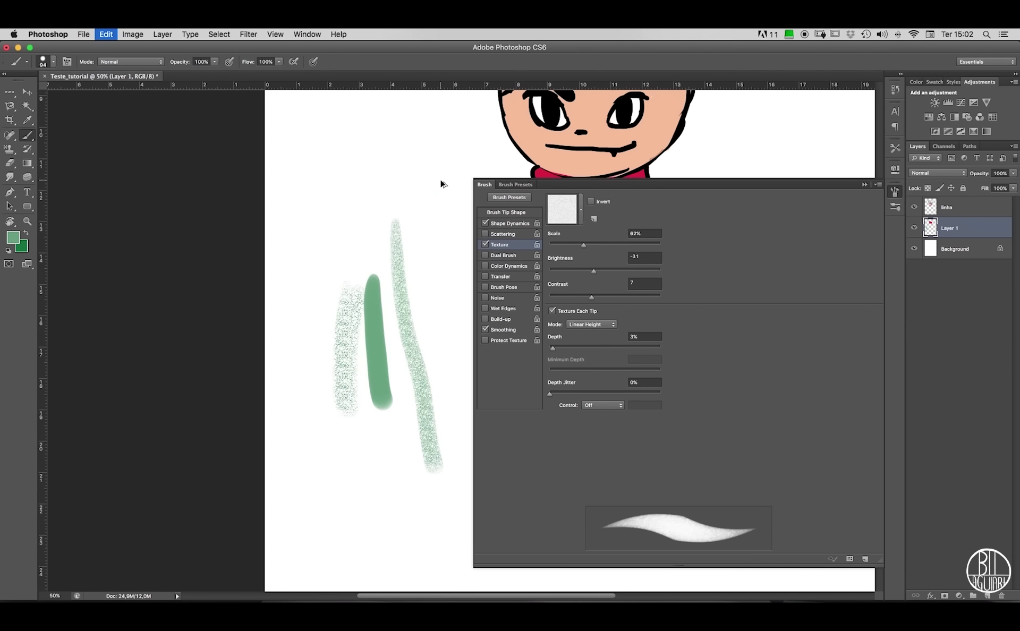
key(super+alt+z)
key(super+alt+z)
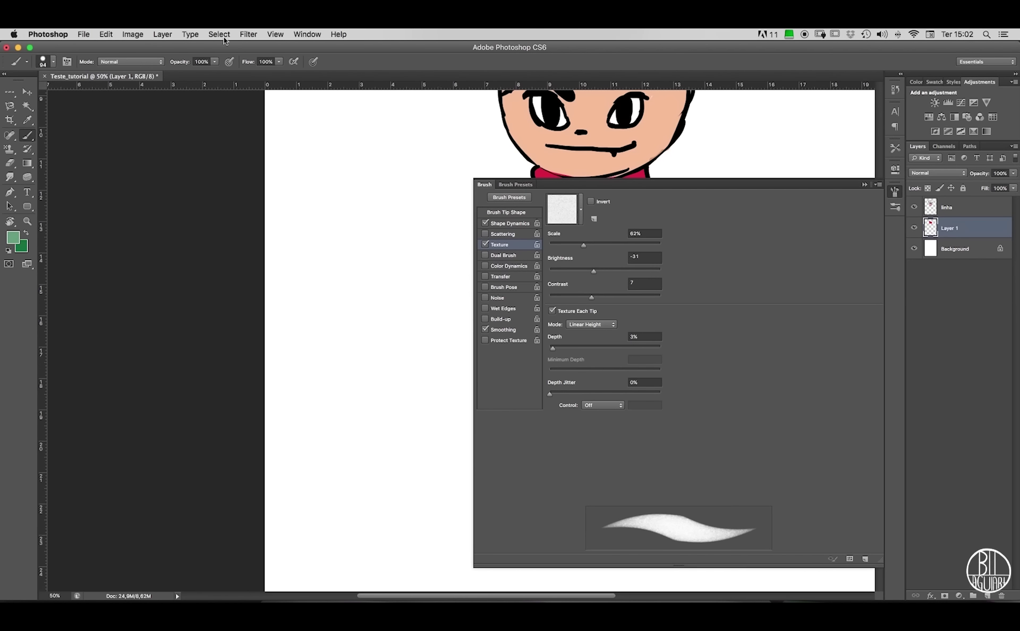
Set the brush Opacity to 32% and paint a translucent zigzag stroke beside the character.
click(215, 62)
drag(216, 71, 181, 69)
mouse_move(337, 164)
mouse_down()
mouse_move(321, 314)
mouse_move(354, 234)
mouse_up()
drag(377, 170, 394, 334)
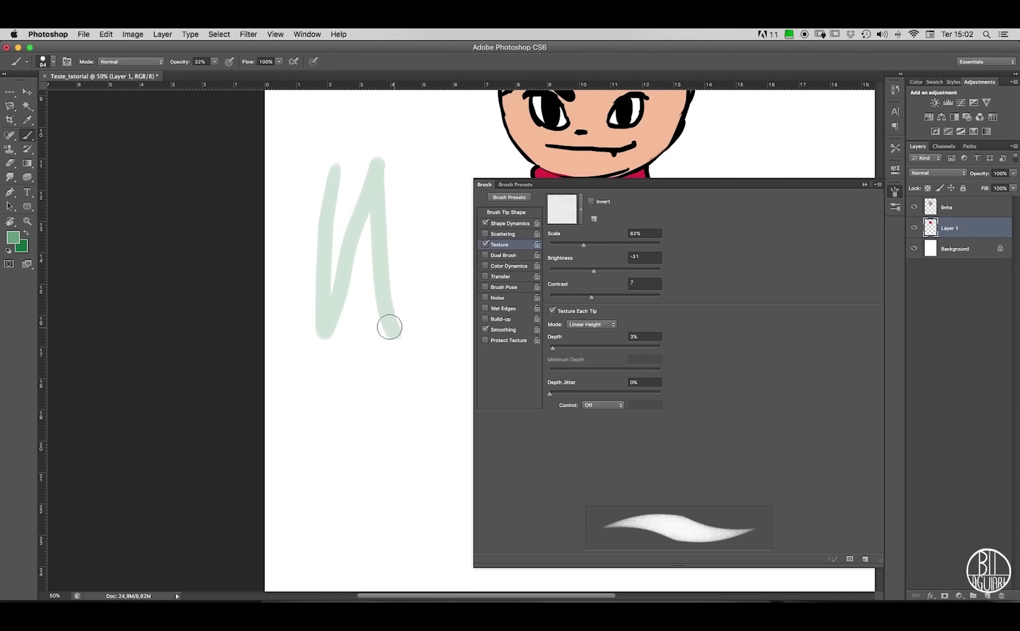
Set the brush Flow to 24% and paint a faint vertical stroke next to the zigzag.
click(278, 62)
drag(279, 71, 242, 74)
mouse_move(293, 178)
mouse_down()
mouse_move(302, 310)
mouse_move(301, 220)
mouse_up()
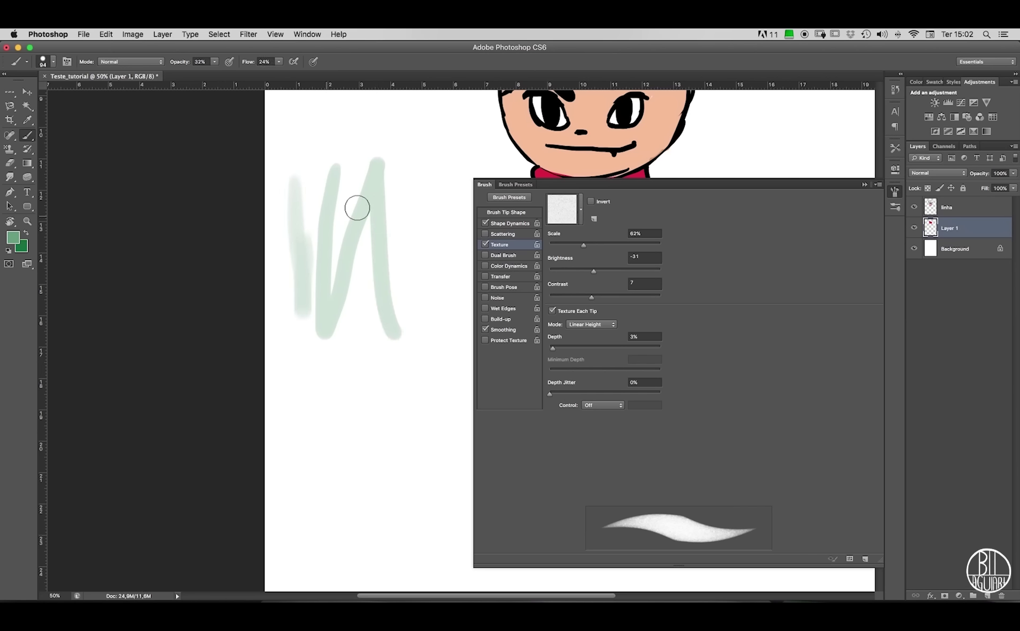
Restore the brush Opacity to 100% with Flow at 24%, paint a long stroke across the zigzag and inspect its grain up close.
click(215, 62)
drag(227, 73, 269, 85)
click(279, 61)
mouse_move(371, 130)
mouse_down()
mouse_move(352, 211)
mouse_move(374, 371)
mouse_up()
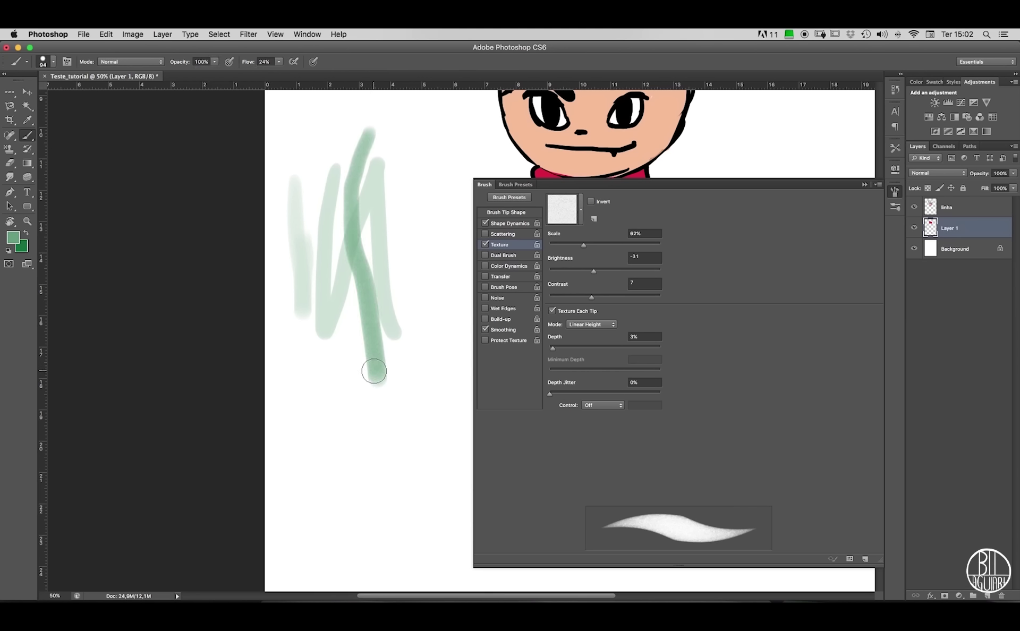
key(z)
click(374, 340)
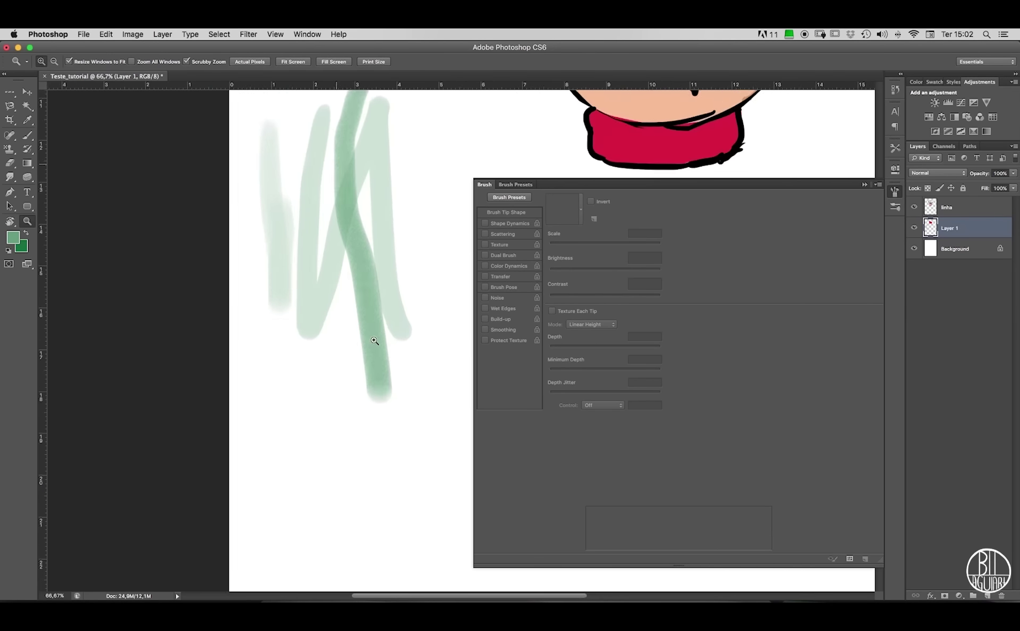
click(375, 341)
click(375, 341)
click(375, 342)
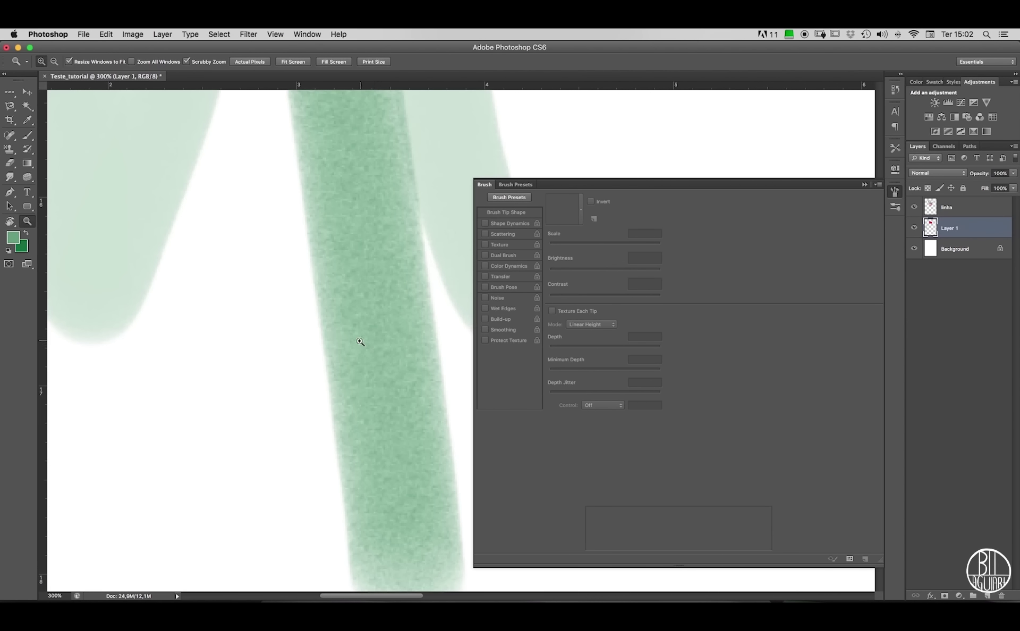
Restore the brush Flow to 100% and paint a solid green patch beside the grainy stroke.
key(b)
click(278, 62)
drag(279, 68, 322, 71)
mouse_move(221, 217)
mouse_down()
mouse_move(193, 319)
mouse_move(189, 458)
mouse_move(208, 262)
mouse_move(182, 352)
mouse_move(202, 251)
mouse_move(106, 432)
mouse_move(159, 255)
mouse_move(125, 361)
mouse_up()
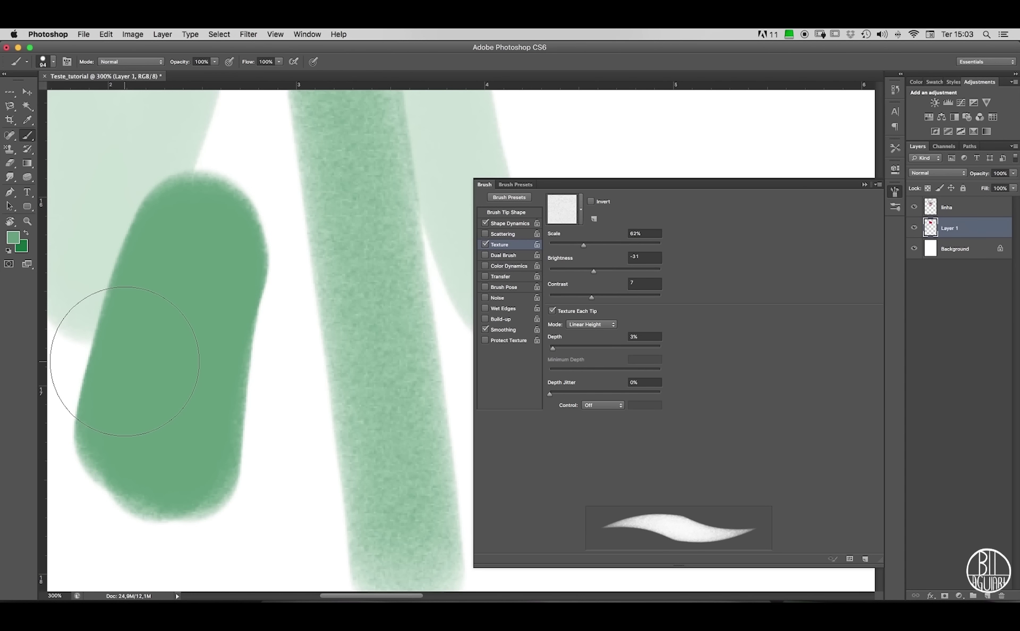
Undo all the opacity and flow test strokes on Layer 1.
key(super+minus)
key(super+minus)
key(super+minus)
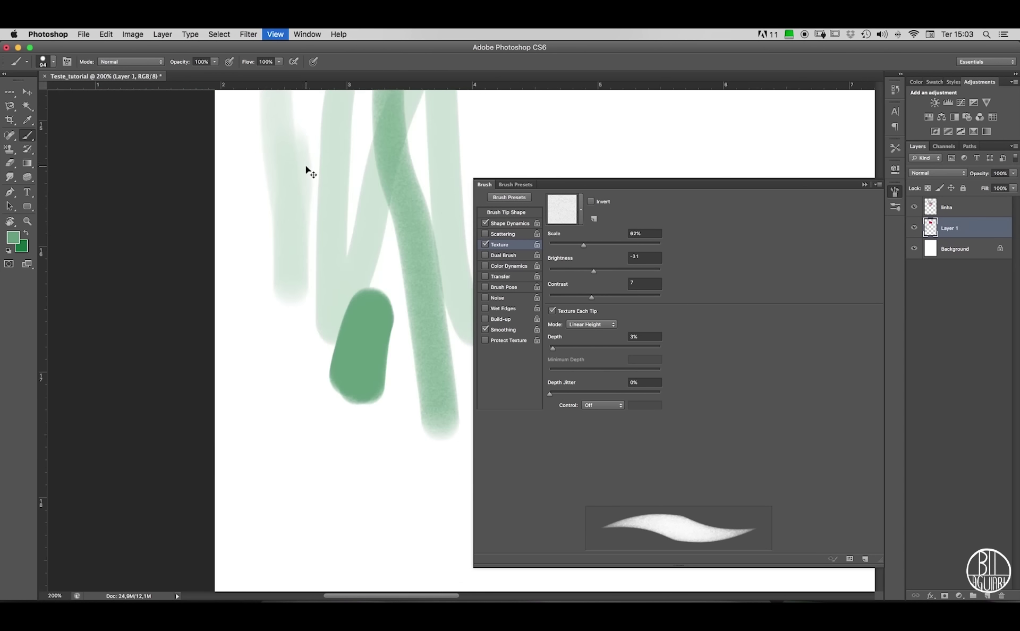
key(super+alt+z)
key(super+alt+z)
key(super+alt+z)
key(super+alt+z)
Turn off the brush's Texture, enable Dual Brush instead and show its settings.
click(485, 244)
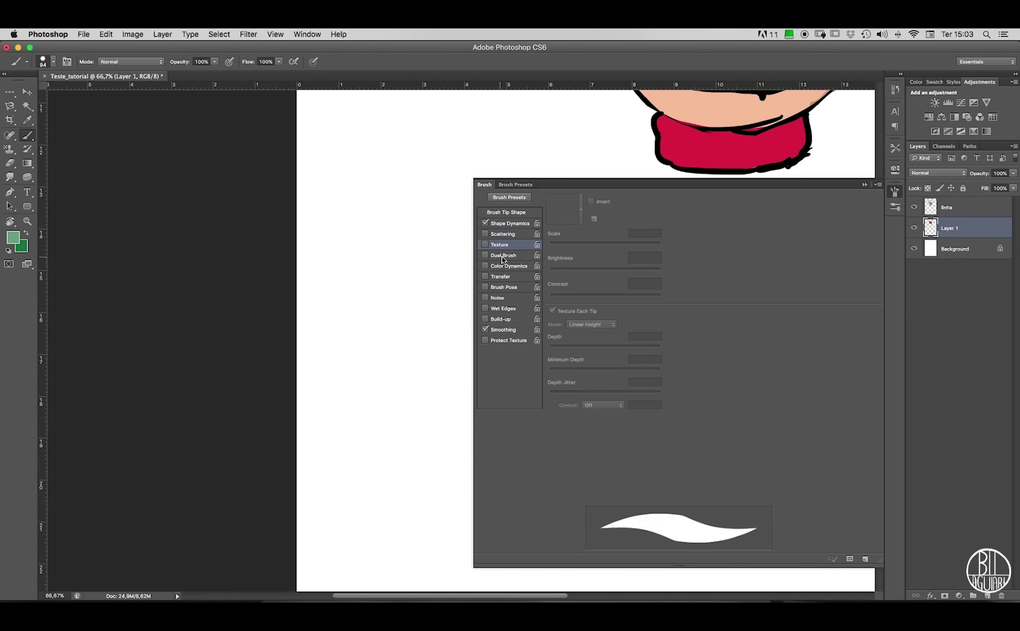
click(485, 255)
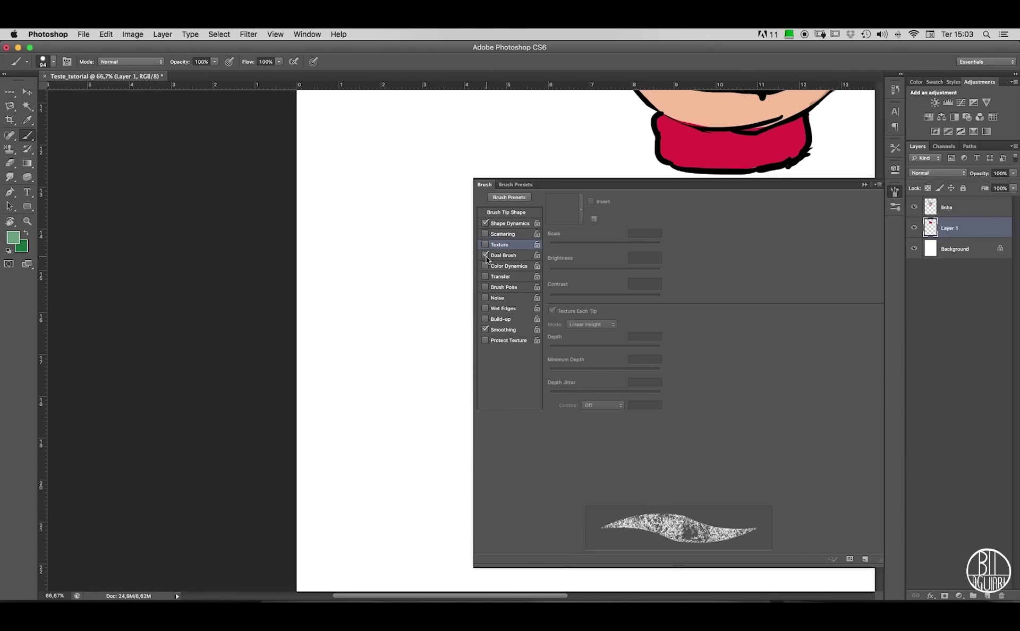
click(518, 259)
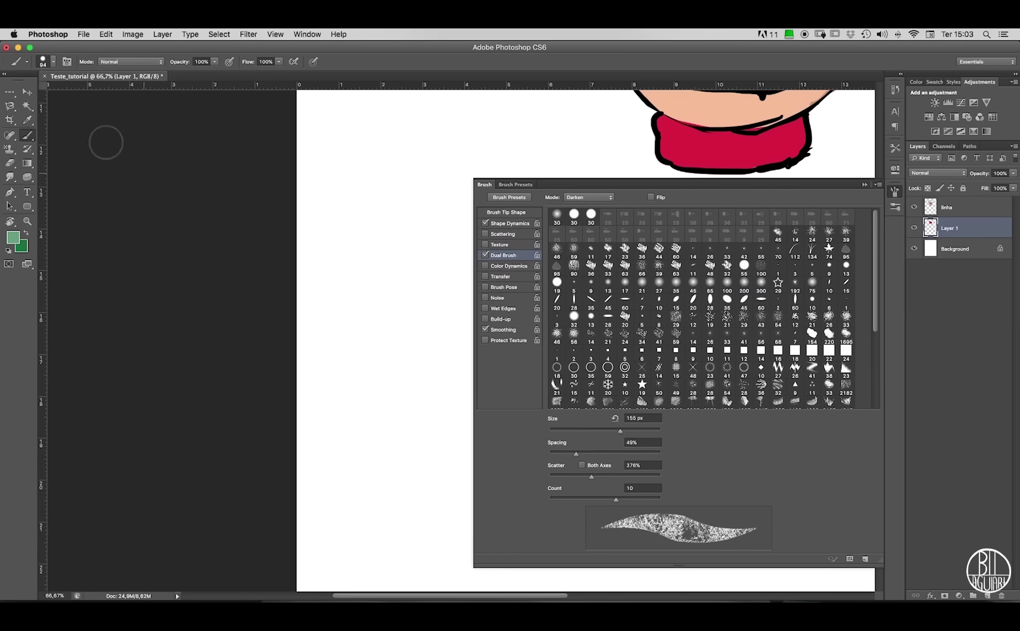
Choose the 24 px hard round brush preset and enable Dual Brush for it.
click(53, 62)
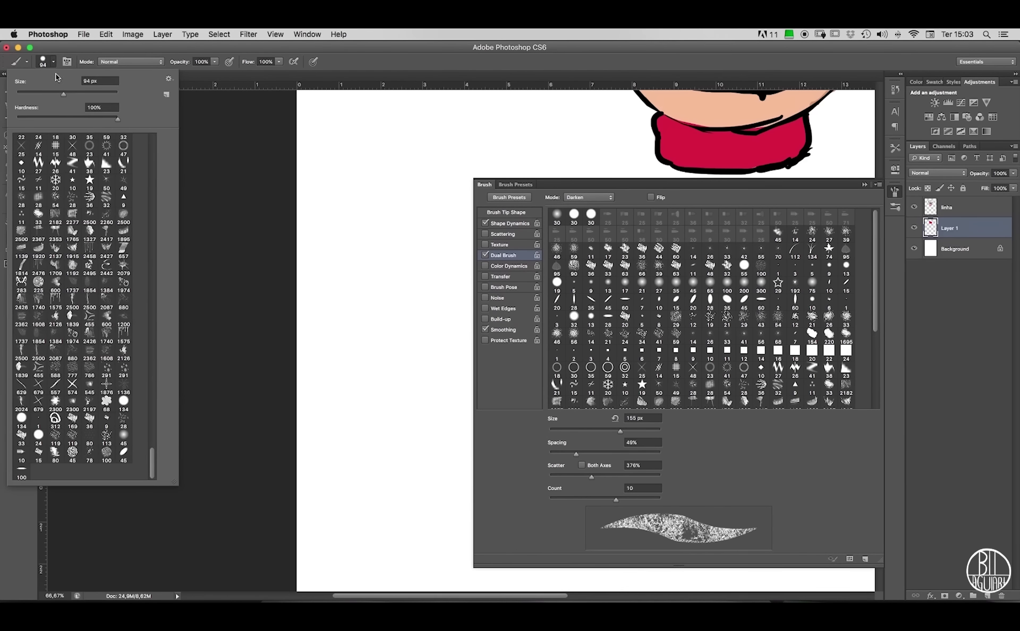
click(38, 434)
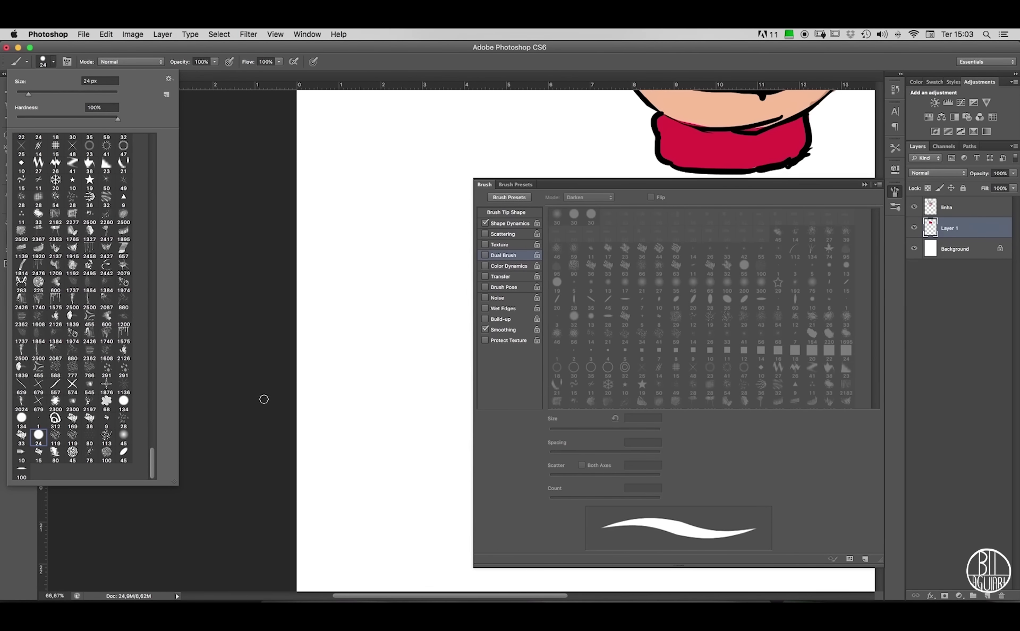
click(494, 264)
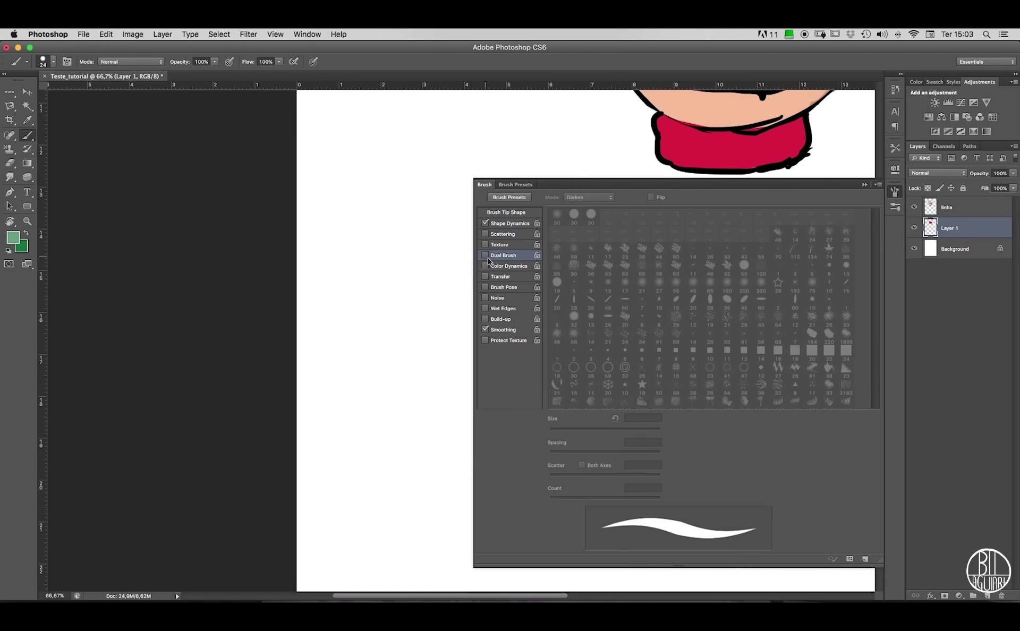
click(485, 256)
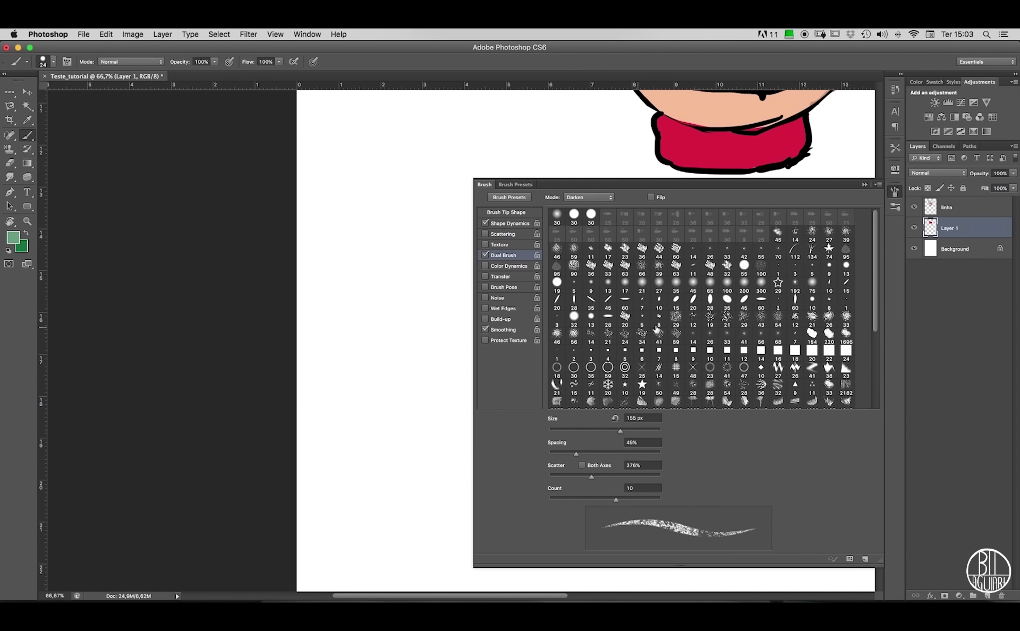
Try different second tips for the Dual Brush and configure the 29 px star with Spacing 101%, Scatter 665% and Count 11.
click(575, 268)
mouse_move(408, 261)
mouse_down()
mouse_move(398, 304)
mouse_move(406, 429)
mouse_move(430, 294)
mouse_move(402, 252)
mouse_move(348, 397)
mouse_move(443, 427)
mouse_up()
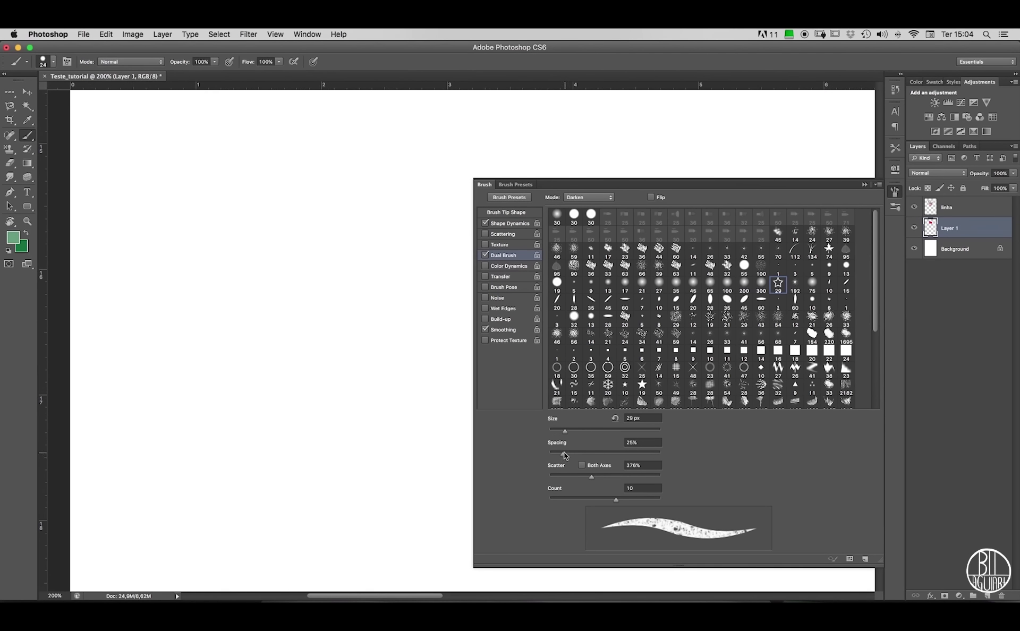
mouse_move(568, 454)
mouse_down()
mouse_move(605, 454)
mouse_move(589, 479)
mouse_move(548, 478)
mouse_move(642, 478)
mouse_move(618, 487)
mouse_up()
drag(616, 500, 556, 500)
mouse_move(594, 497)
mouse_down()
mouse_move(673, 496)
mouse_move(606, 495)
mouse_up()
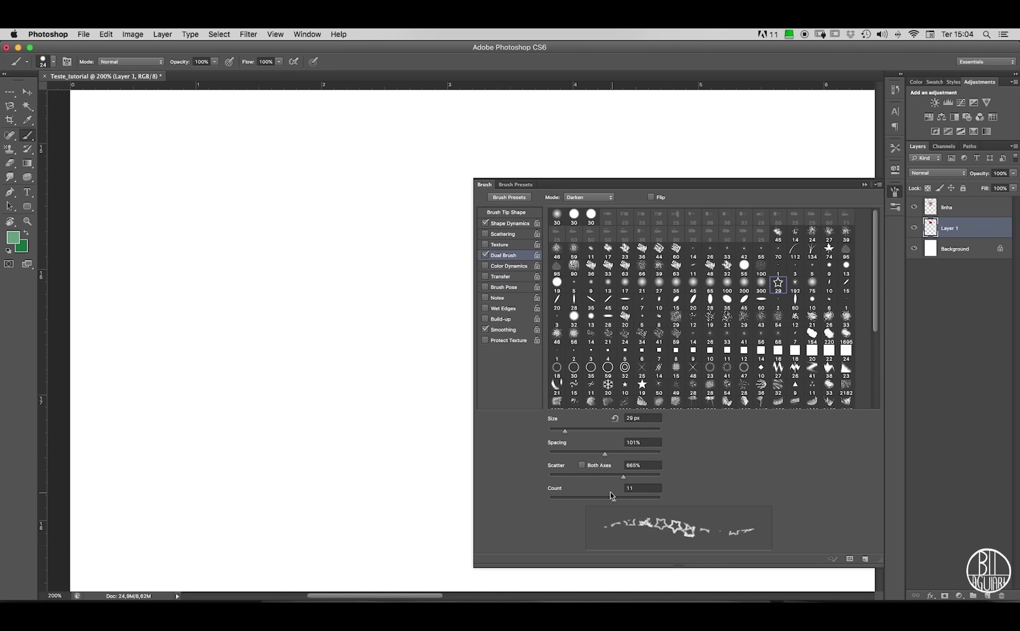
Test the star Dual Brush with Size 12 px, Spacing 164% and Count 8, and enable Scattering and Color Dynamics.
mouse_move(569, 432)
mouse_down()
mouse_move(632, 433)
mouse_move(541, 431)
mouse_move(601, 455)
mouse_move(588, 455)
mouse_move(623, 454)
mouse_up()
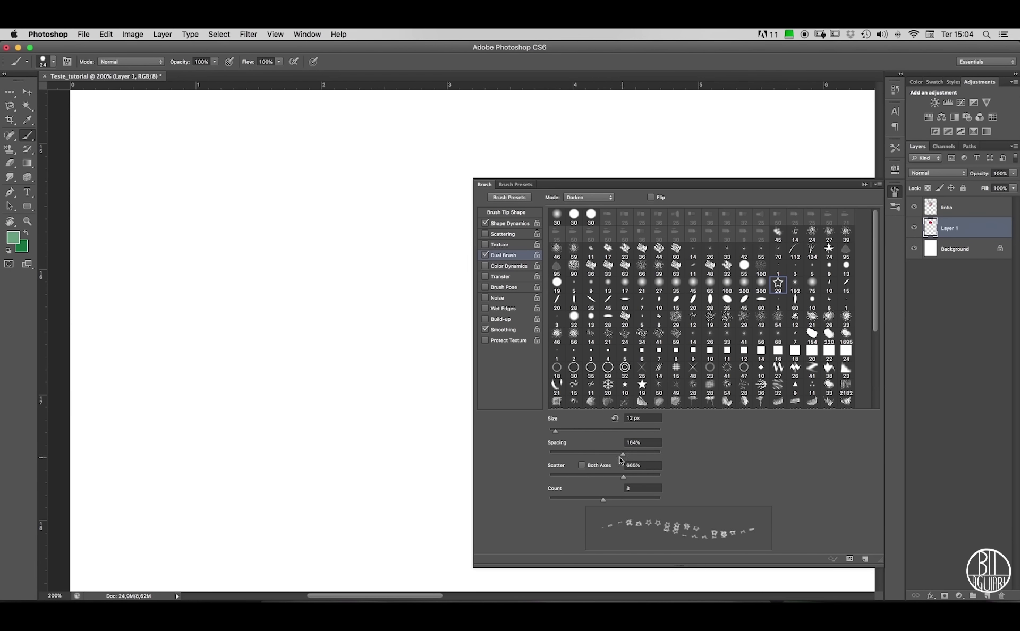
drag(298, 303, 290, 280)
mouse_move(280, 339)
mouse_down()
mouse_move(336, 474)
mouse_move(371, 201)
mouse_move(282, 419)
mouse_move(282, 200)
mouse_move(177, 431)
mouse_move(195, 293)
mouse_move(227, 175)
mouse_move(136, 268)
mouse_move(163, 184)
mouse_move(124, 433)
mouse_move(189, 525)
mouse_move(247, 335)
mouse_move(226, 522)
mouse_move(327, 413)
mouse_move(390, 227)
mouse_move(355, 467)
mouse_move(426, 209)
mouse_move(401, 507)
mouse_move(358, 391)
mouse_move(364, 152)
mouse_up()
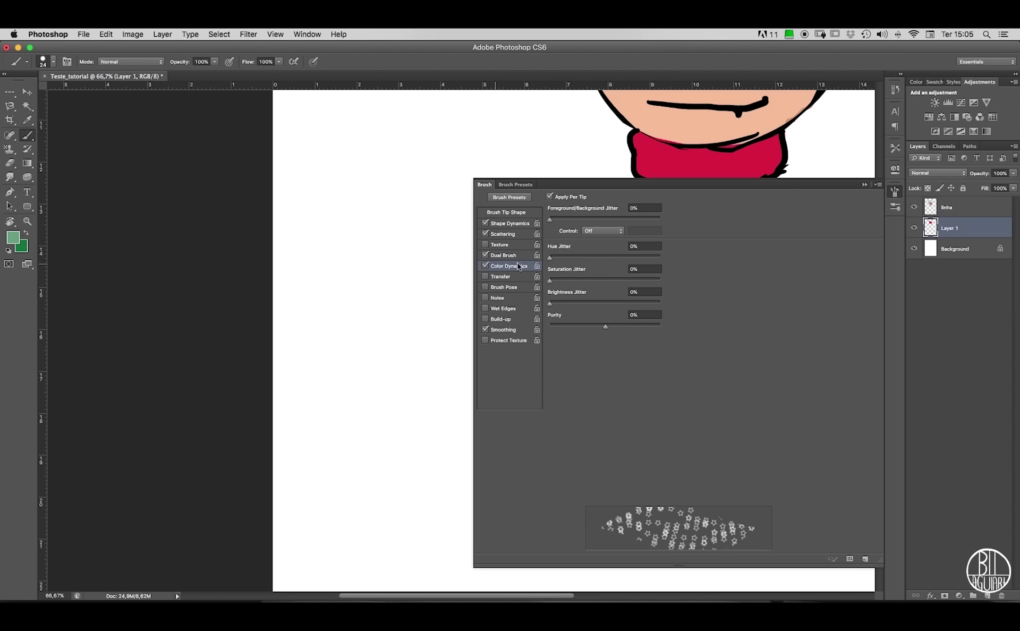
Set the Color Dynamics foreground/background Control to Pen Pressure and paint looping strokes of scattered green stars beside the character.
click(619, 233)
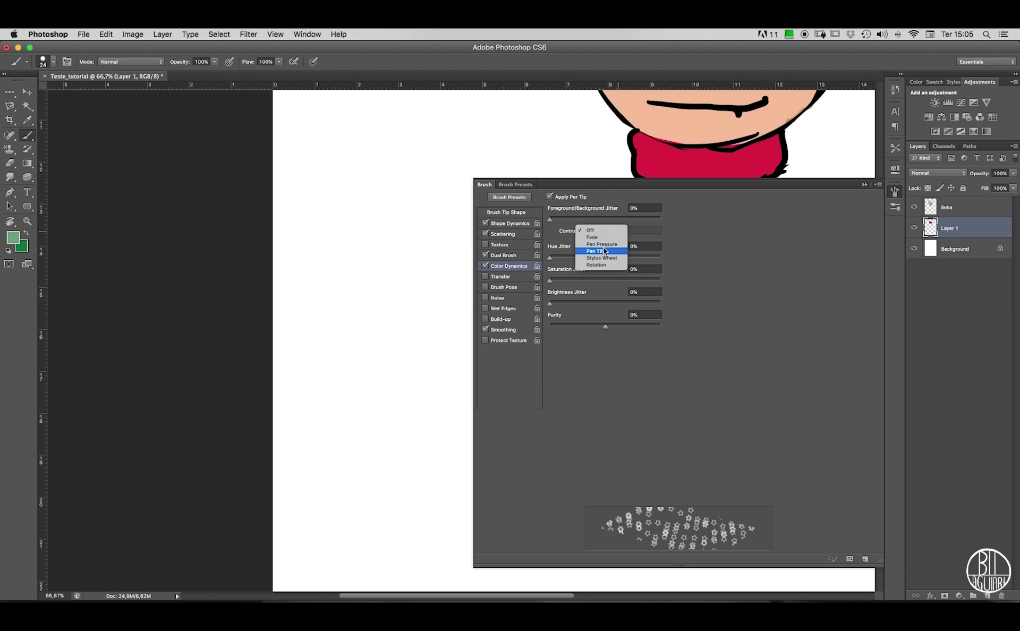
click(604, 245)
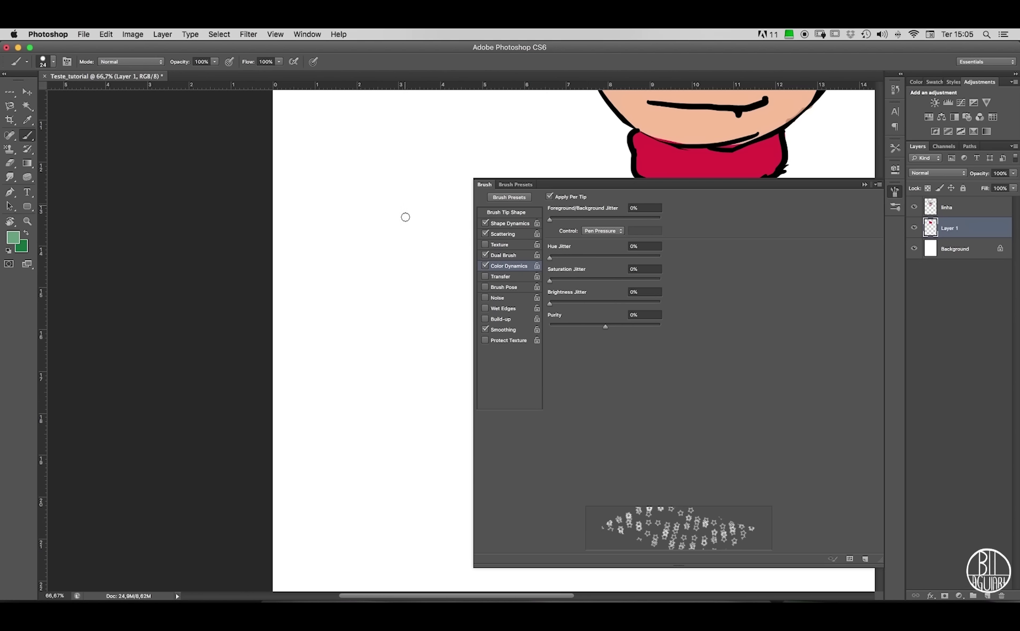
mouse_move(408, 194)
mouse_down()
mouse_move(367, 402)
mouse_move(419, 436)
mouse_move(413, 161)
mouse_move(326, 224)
mouse_move(321, 324)
mouse_move(347, 406)
mouse_move(409, 435)
mouse_move(404, 484)
mouse_move(372, 343)
mouse_move(367, 238)
mouse_up()
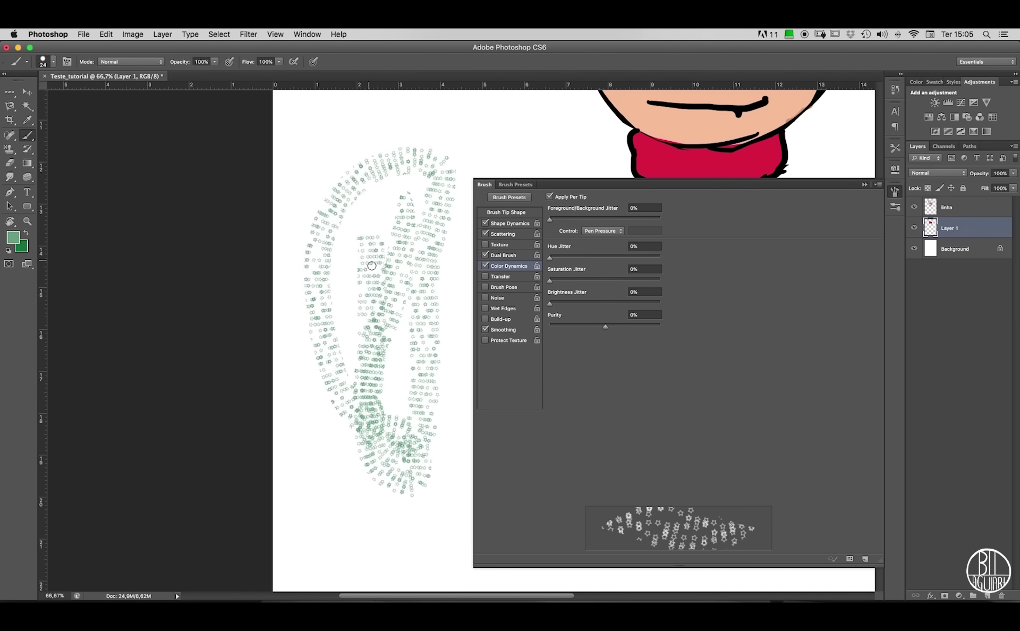
Undo the green star strokes and set the foreground color to a vivid magenta.
key(super+z)
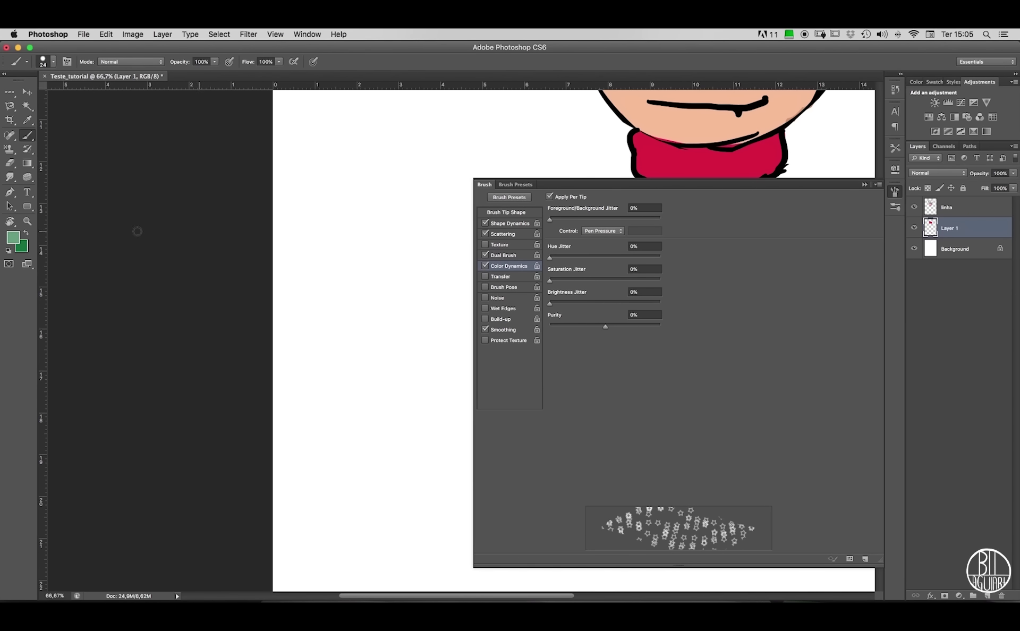
click(14, 238)
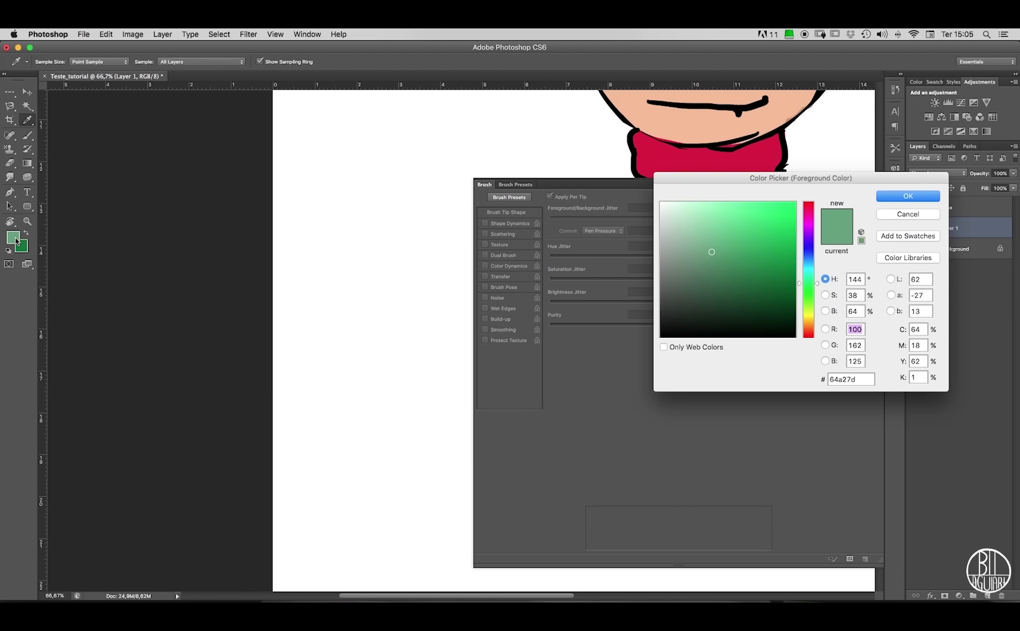
click(808, 226)
click(783, 214)
click(886, 199)
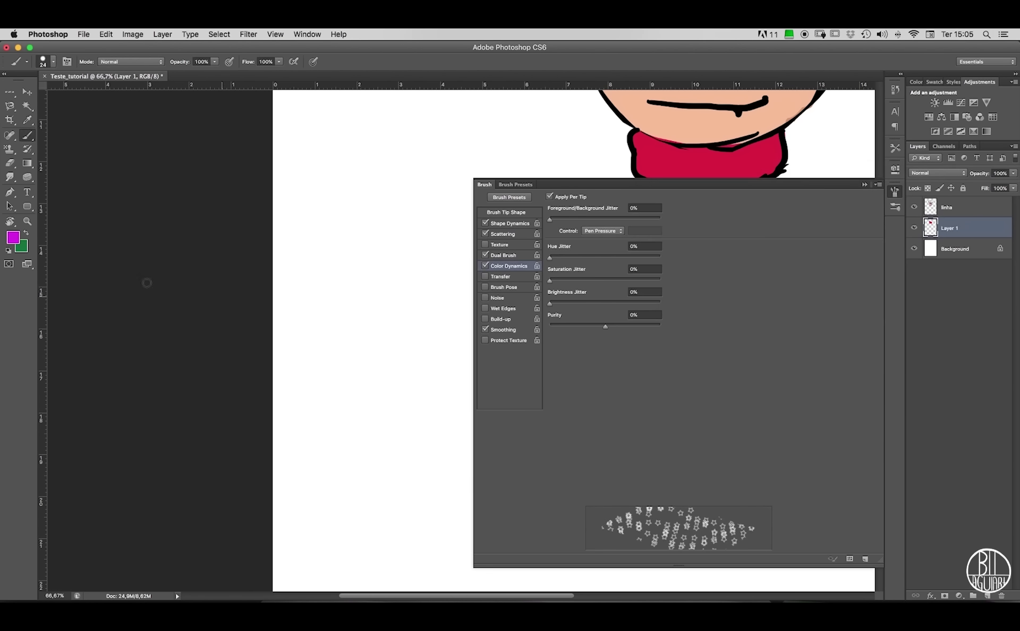
Set the background color to light blue #17b8e0 and paint a looping stroke beside the character to test Color Dynamics.
click(22, 247)
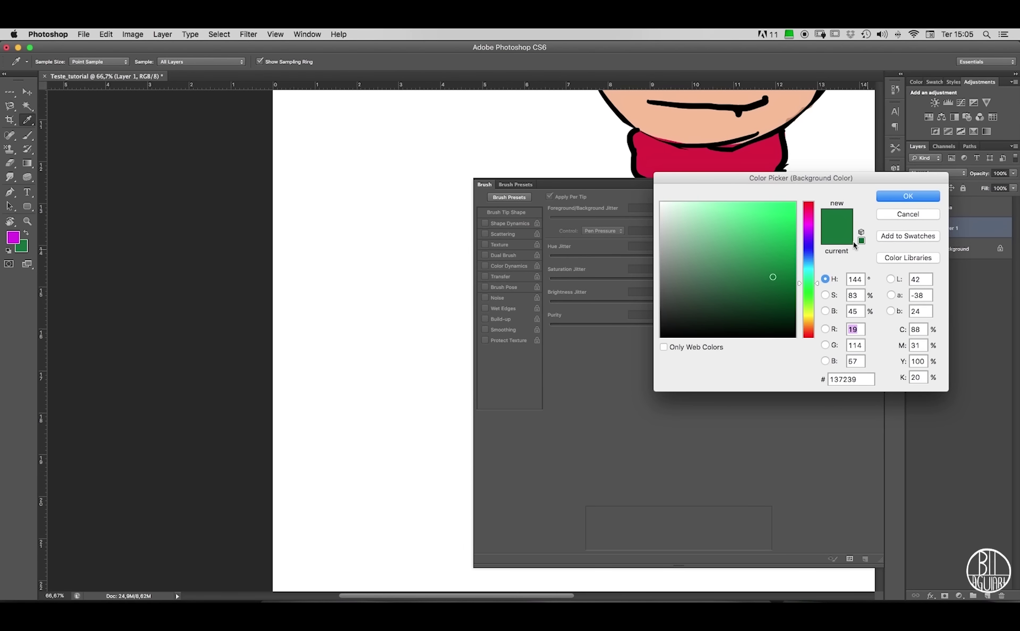
click(815, 256)
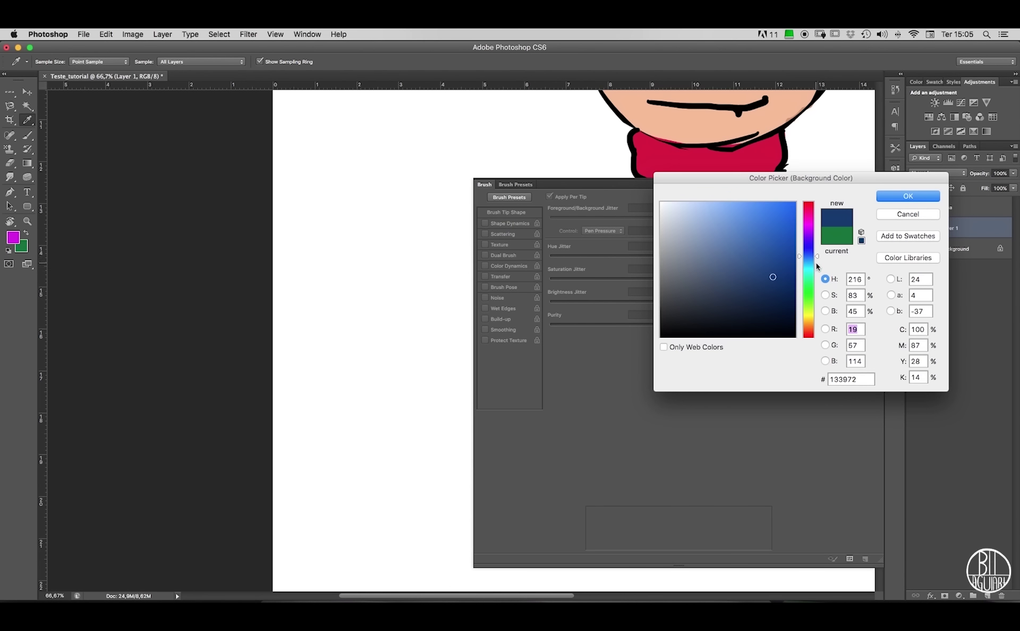
click(817, 265)
click(782, 219)
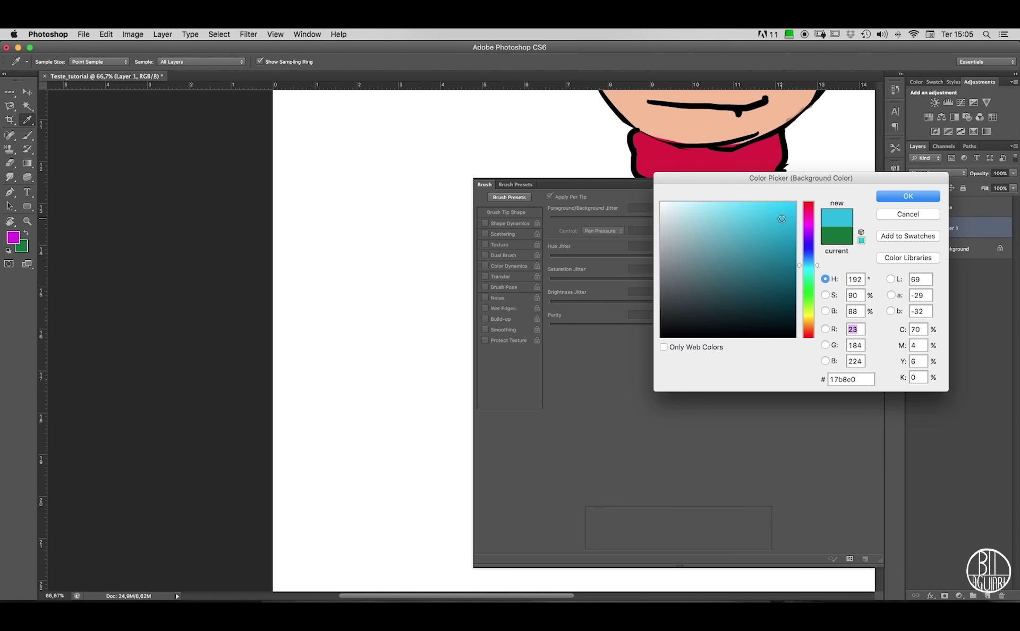
click(882, 197)
mouse_move(358, 144)
mouse_down()
mouse_move(348, 162)
mouse_move(358, 334)
mouse_move(421, 444)
mouse_move(354, 507)
mouse_move(345, 389)
mouse_move(404, 234)
mouse_move(392, 274)
mouse_move(435, 355)
mouse_move(359, 379)
mouse_move(325, 320)
mouse_move(306, 237)
mouse_move(341, 150)
mouse_move(412, 175)
mouse_move(361, 348)
mouse_move(372, 497)
mouse_move(375, 470)
mouse_up()
Set the background color to green #17e063 and paint another looping stroke over the blank area beside the character.
click(25, 249)
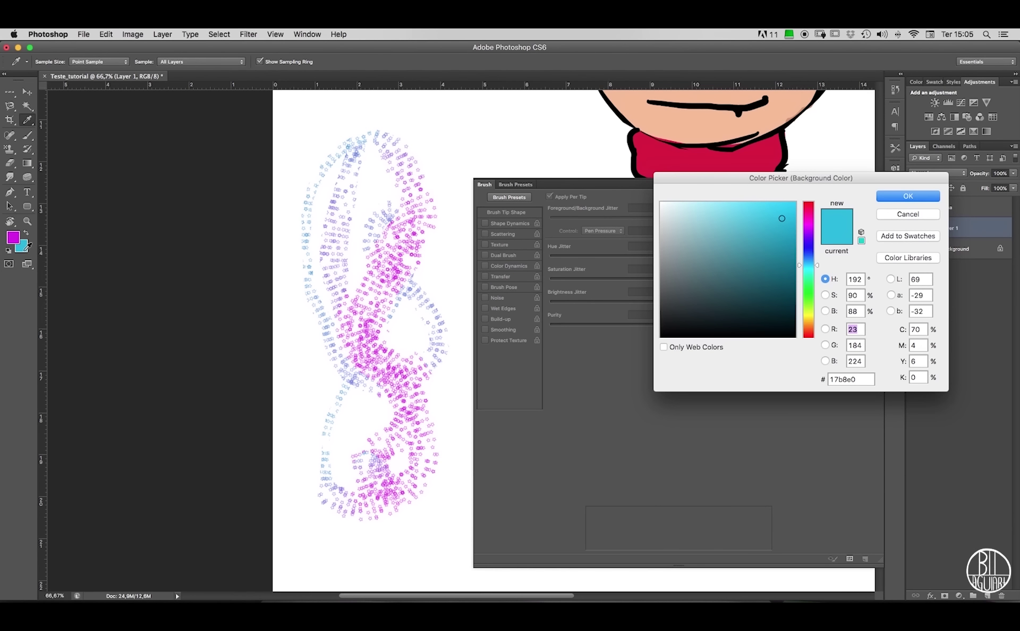
click(817, 284)
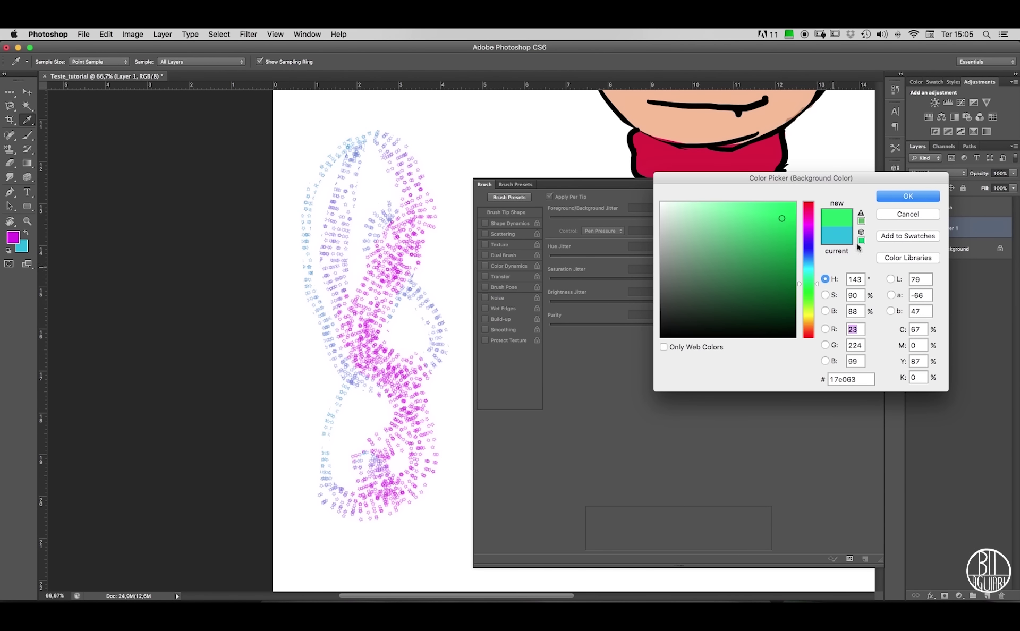
click(897, 198)
mouse_move(394, 120)
mouse_down()
mouse_move(447, 187)
mouse_move(451, 230)
mouse_move(326, 348)
mouse_move(301, 410)
mouse_move(335, 513)
mouse_up()
Undo the colored star strokes and paint one more test stroke with the magenta and green brush.
key(super+alt+z)
key(super+alt+z)
key(super+alt+z)
mouse_move(332, 170)
mouse_down()
mouse_move(356, 216)
mouse_move(420, 261)
mouse_move(440, 307)
mouse_move(421, 359)
mouse_move(368, 421)
mouse_move(393, 484)
mouse_up()
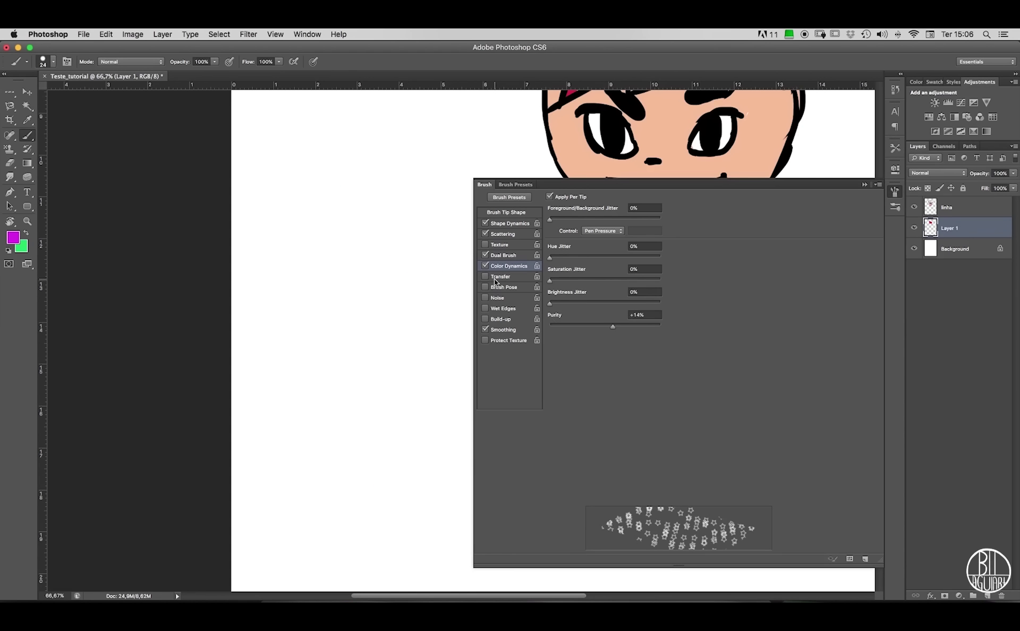
Enable Transfer, disable Dual Brush, Color Dynamics and Scattering, and test the brush with a stroke in the default black.
click(495, 277)
click(485, 255)
click(485, 234)
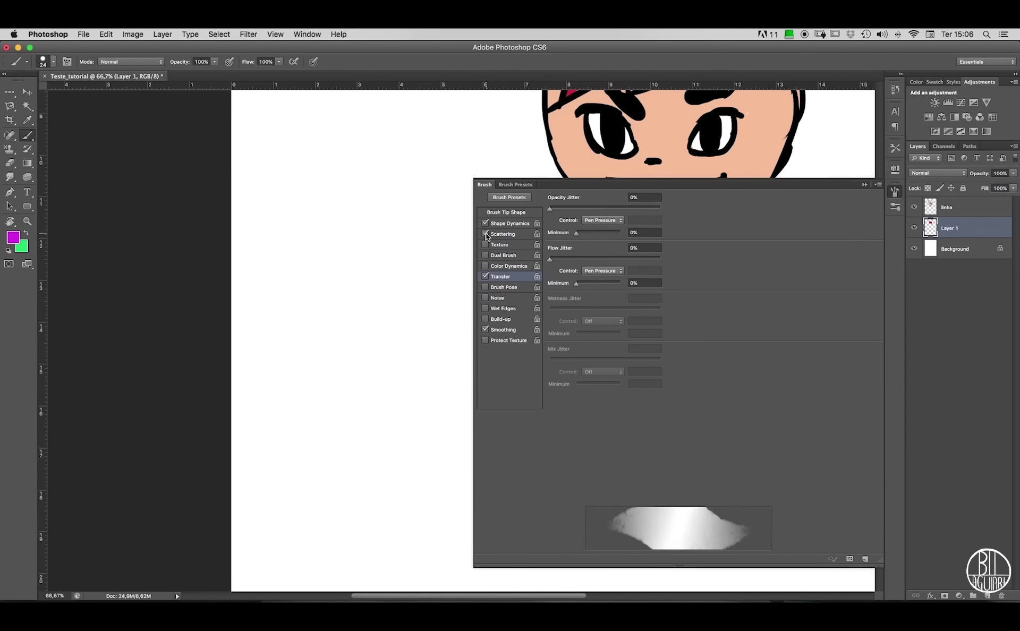
click(10, 250)
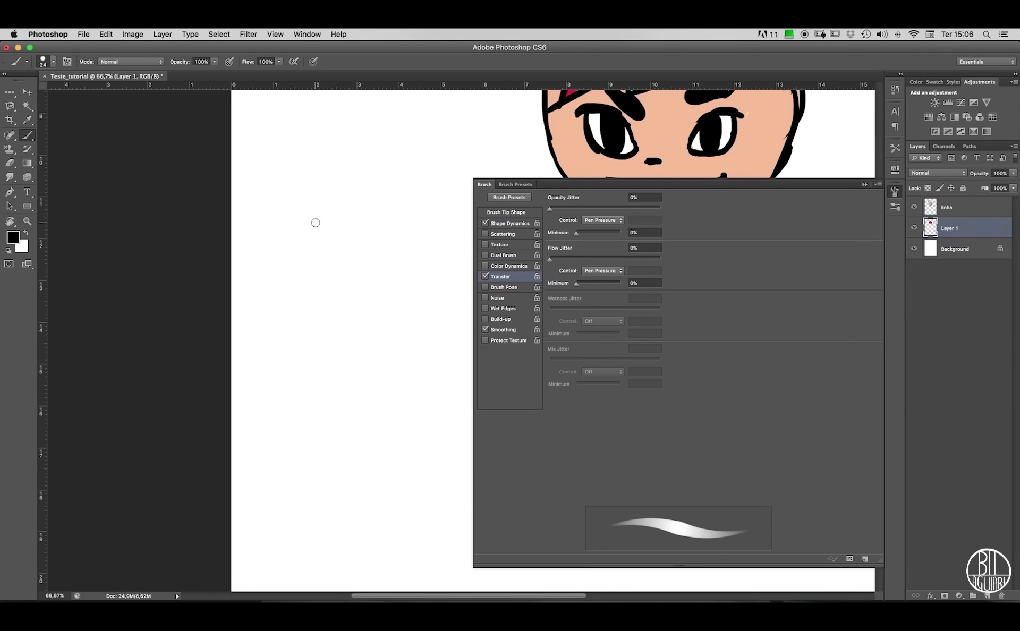
mouse_move(311, 164)
mouse_down()
mouse_move(302, 237)
mouse_move(315, 430)
mouse_move(329, 468)
mouse_up()
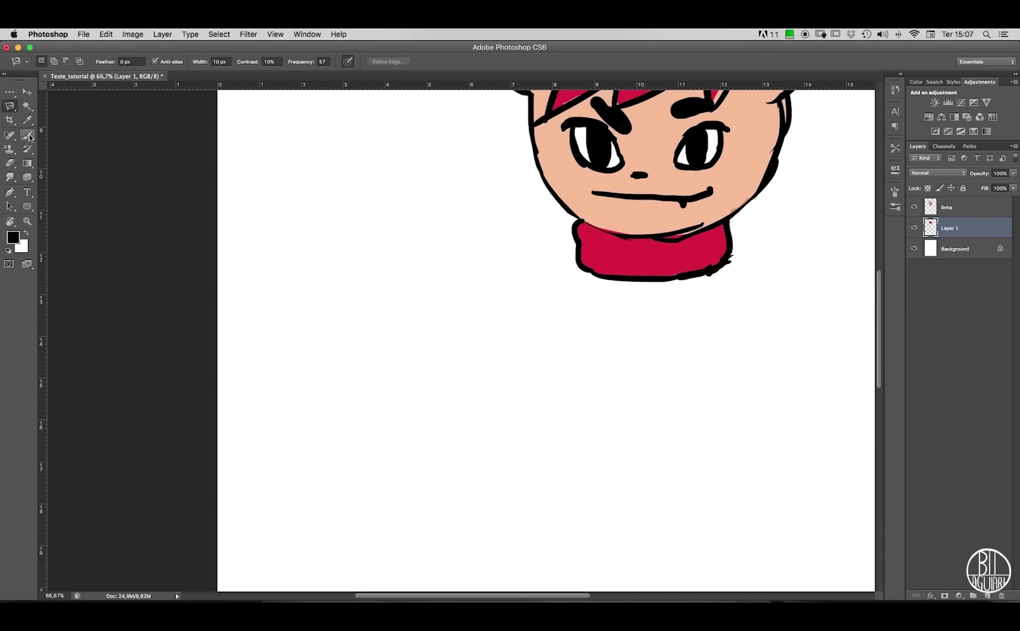
Show the variants of the Brush and Eraser tools and select the standard Eraser Tool.
click(27, 139)
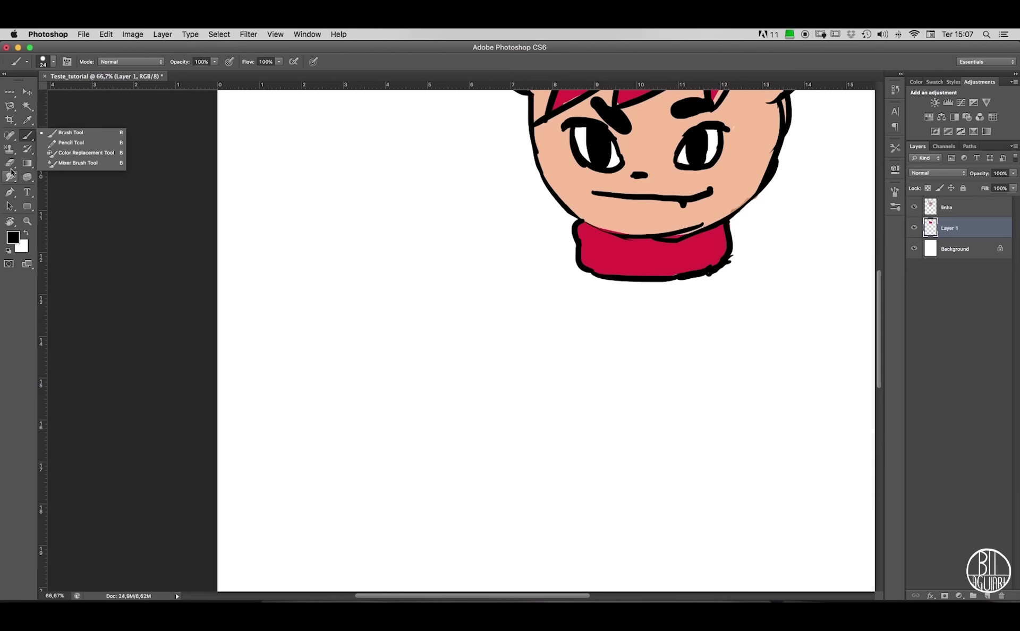
drag(9, 163, 49, 174)
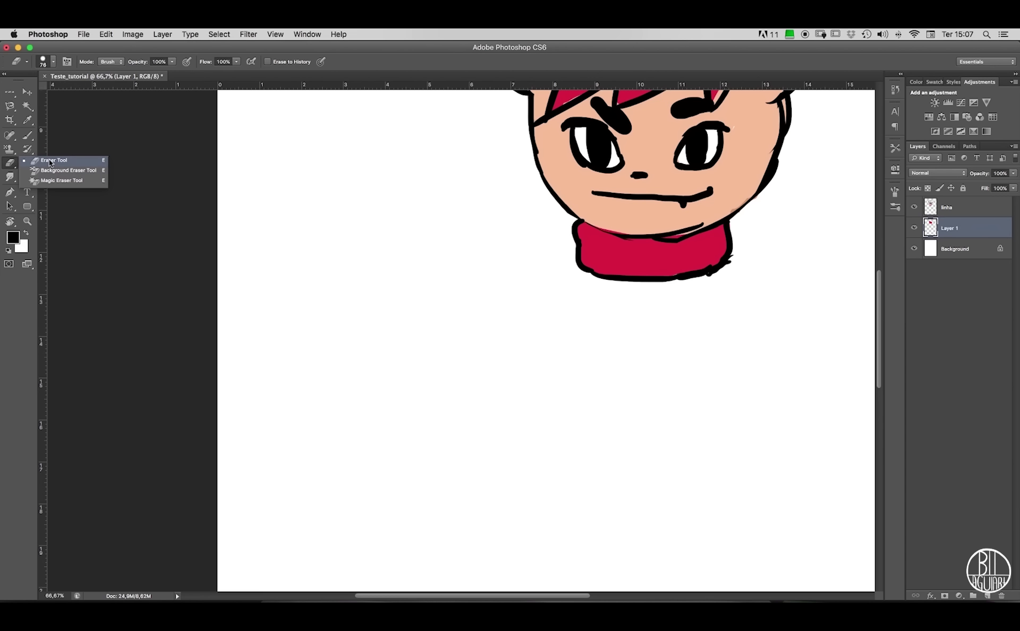
click(49, 163)
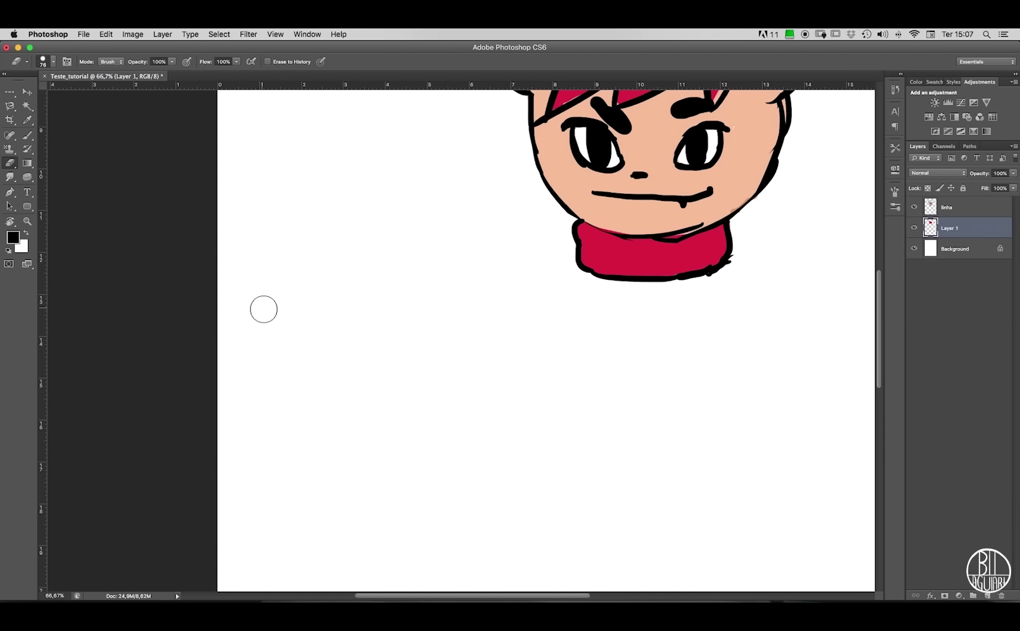
Paint a black zigzag with the Brush beside the character and erase over it with the 76 px Eraser.
key(b)
mouse_move(263, 315)
mouse_down()
mouse_move(338, 380)
mouse_move(436, 414)
mouse_move(507, 382)
mouse_up()
key(e)
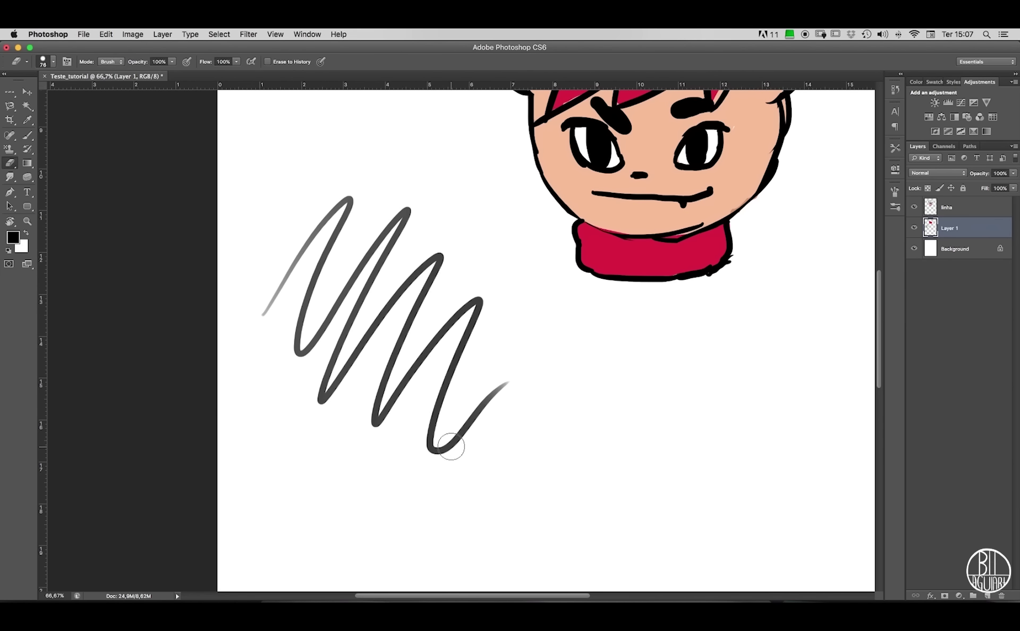
mouse_move(252, 230)
mouse_down()
mouse_move(357, 388)
mouse_move(493, 457)
mouse_up()
drag(435, 412, 313, 263)
drag(425, 345, 334, 200)
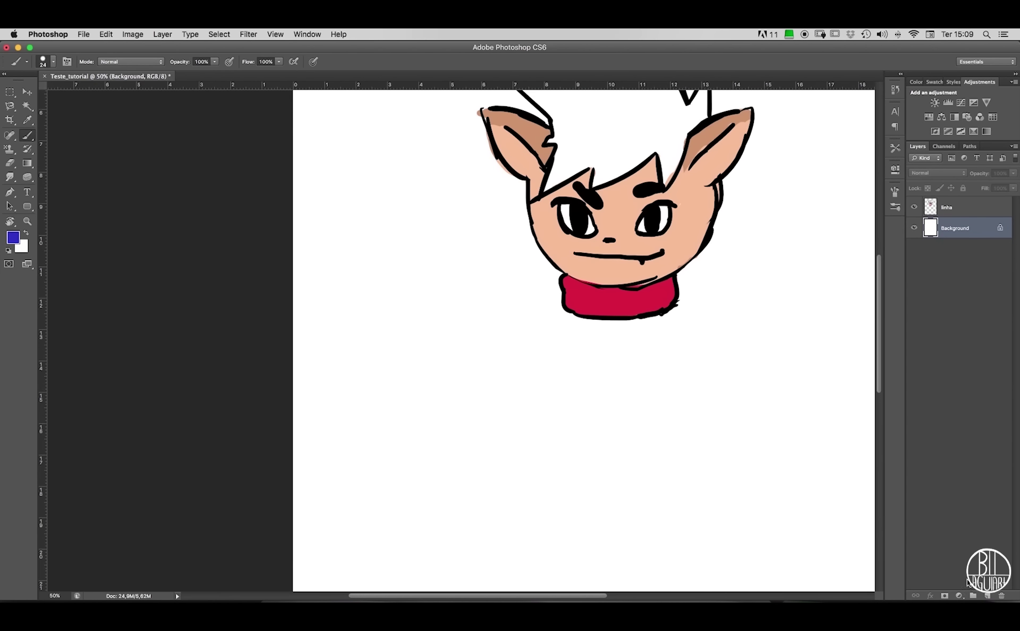
Add a new layer and start a straight-sided blue shape with three Pen tool points below the character's head.
click(986, 595)
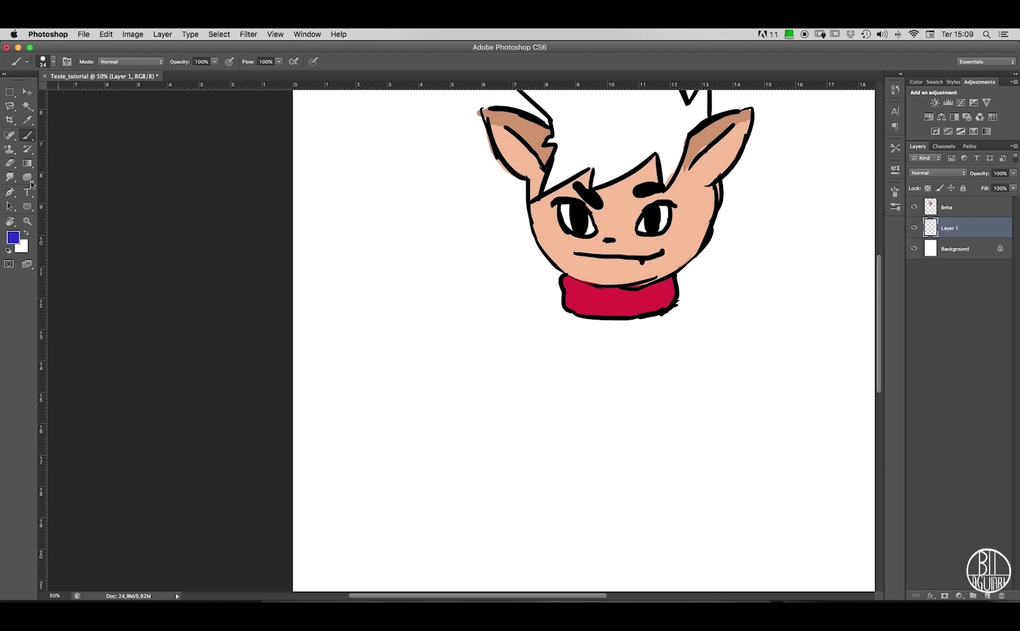
click(9, 192)
click(377, 326)
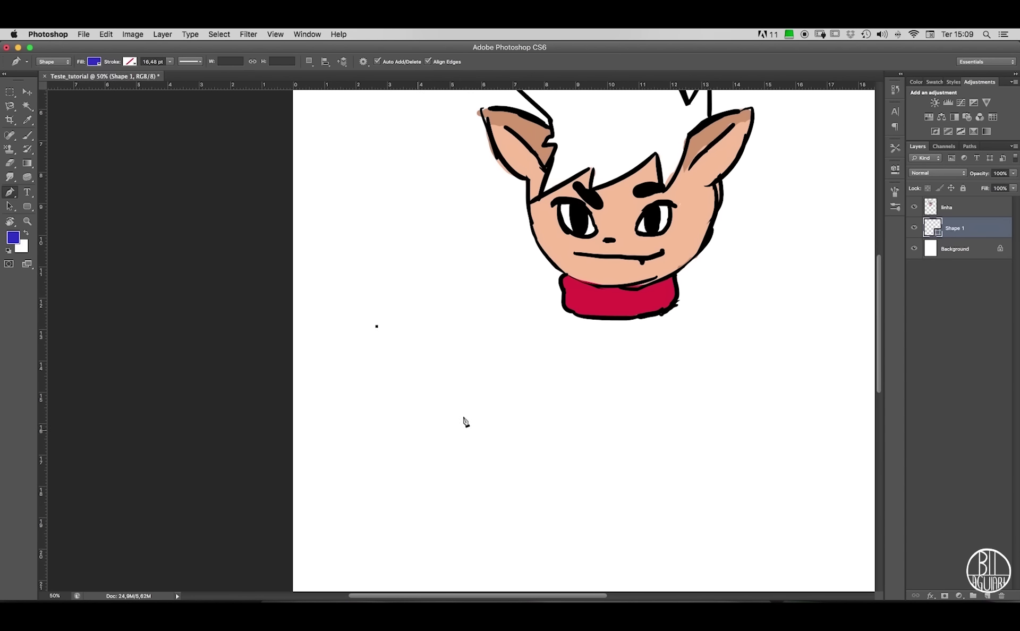
click(514, 373)
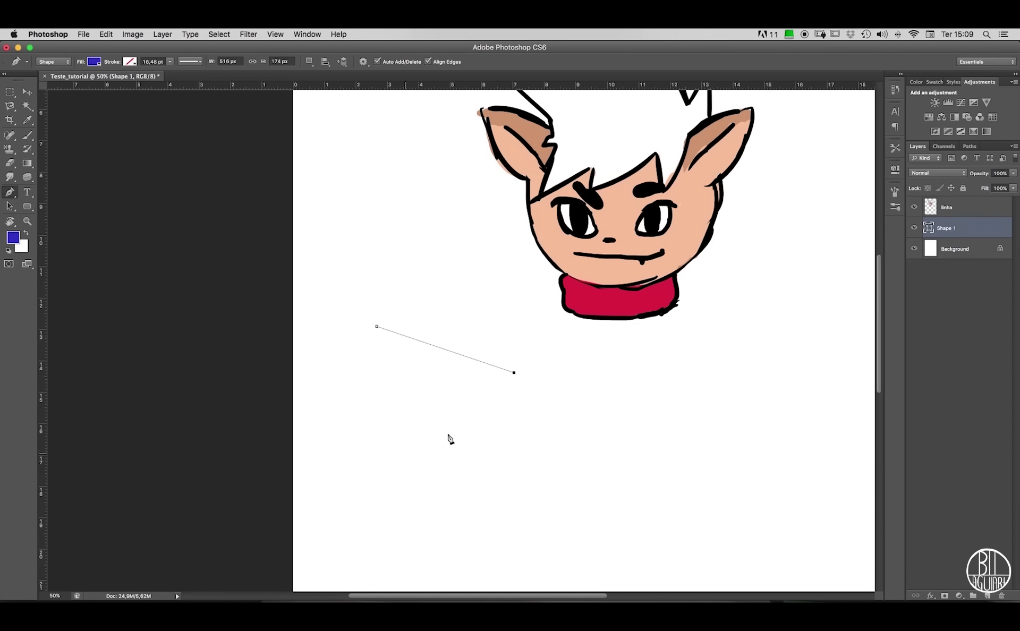
click(398, 448)
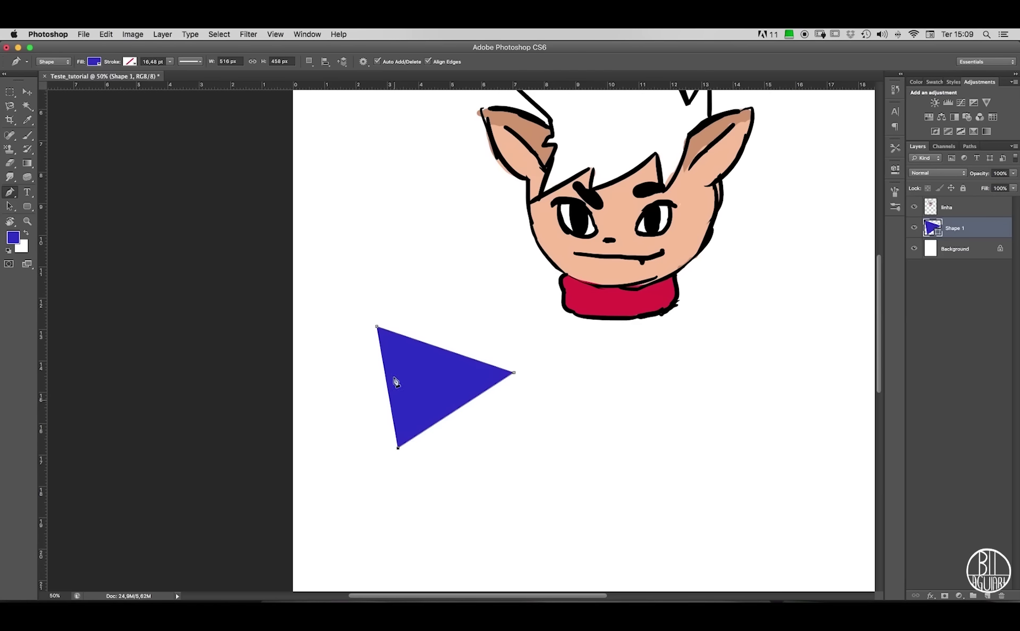
Extend the blue pen shape with more straight segments into a closed irregular polygon, and delete it.
click(341, 434)
click(441, 505)
click(655, 442)
click(763, 407)
click(534, 327)
click(495, 235)
click(451, 309)
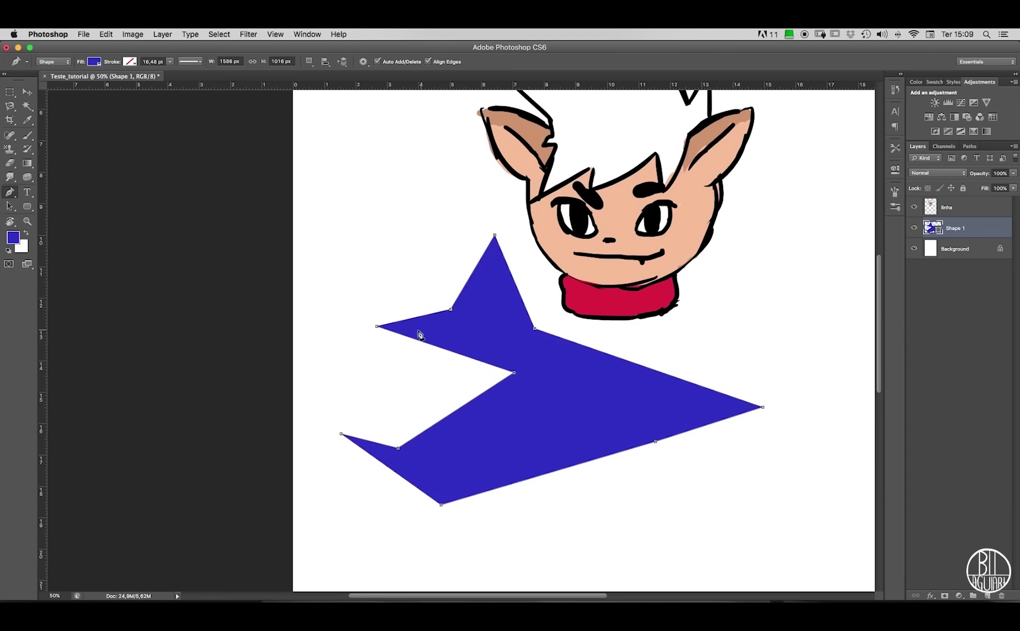
click(367, 285)
click(377, 327)
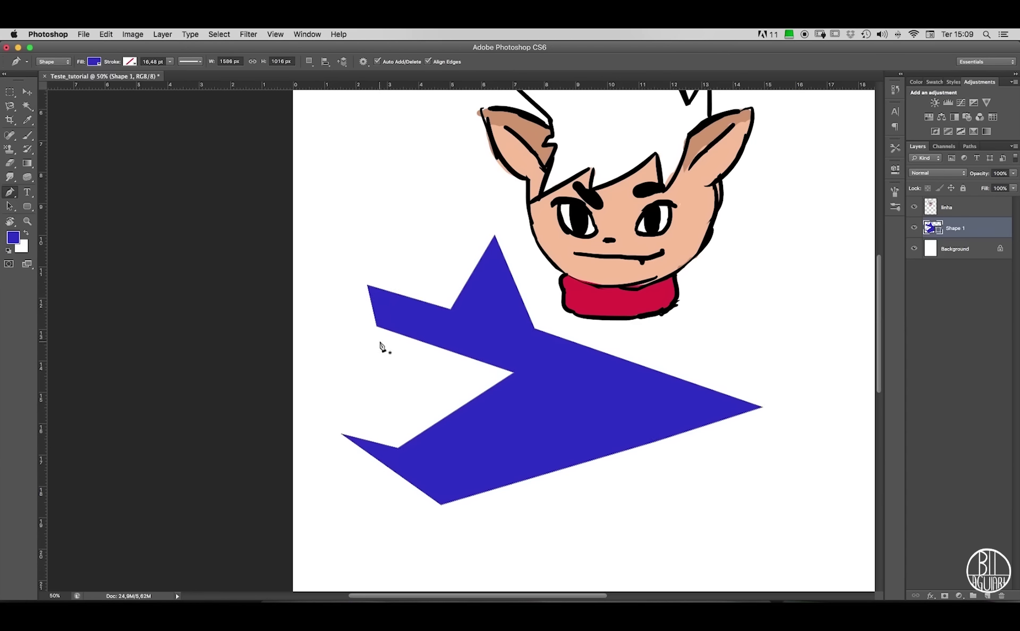
key(BackSpace)
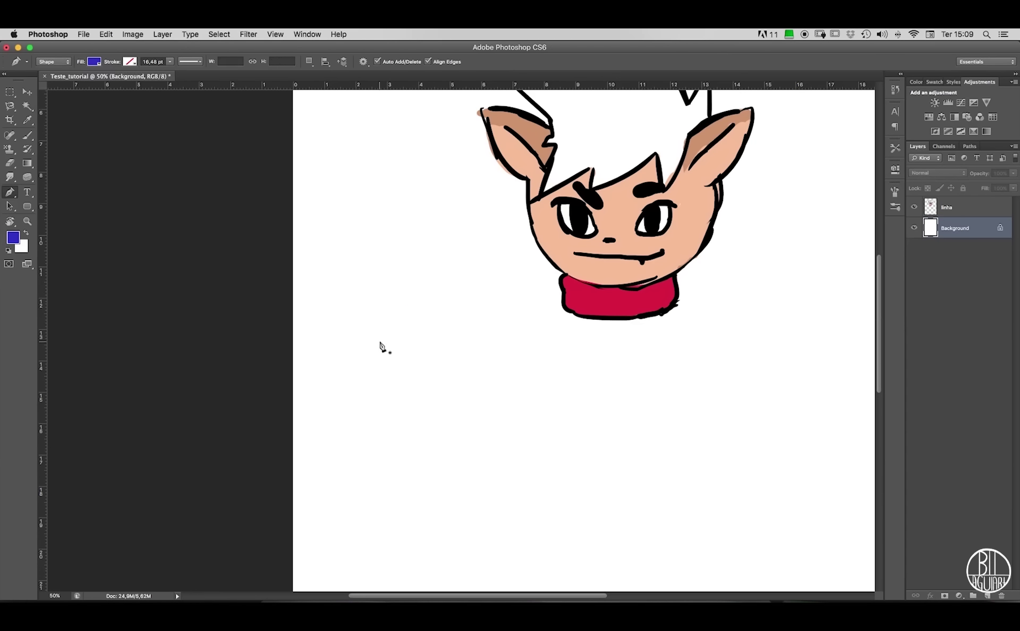
Draw a large freeform pen shape with curved segments across the empty area below the character, and delete it.
click(349, 373)
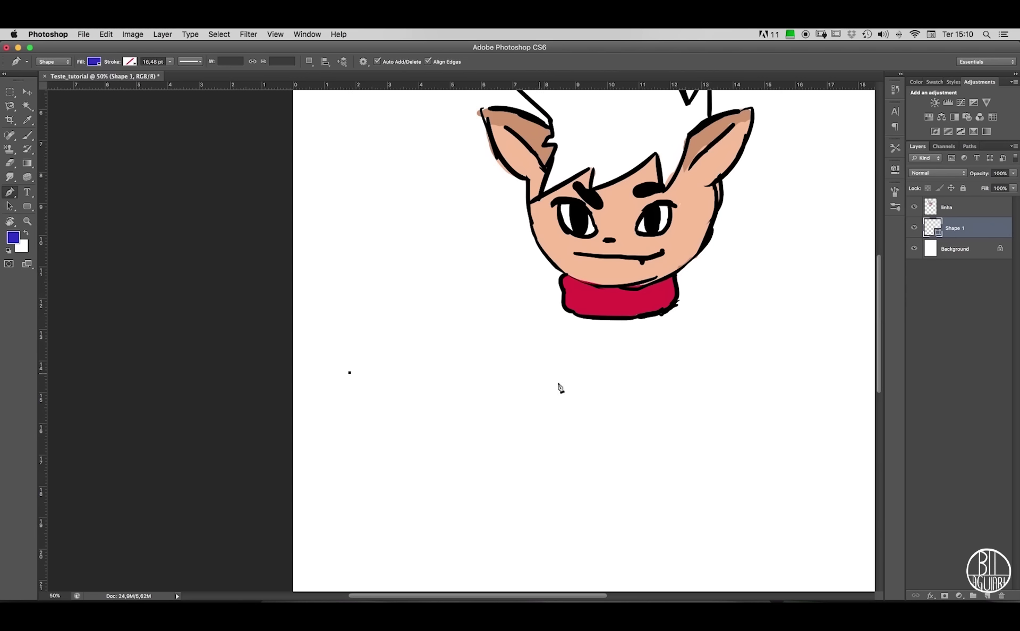
click(511, 373)
drag(512, 372, 583, 461)
drag(458, 455, 504, 524)
drag(632, 497, 781, 427)
drag(784, 454, 742, 555)
drag(620, 555, 473, 556)
drag(411, 493, 334, 489)
drag(346, 525, 360, 551)
drag(325, 400, 357, 326)
key(BackSpace)
key(BackSpace)
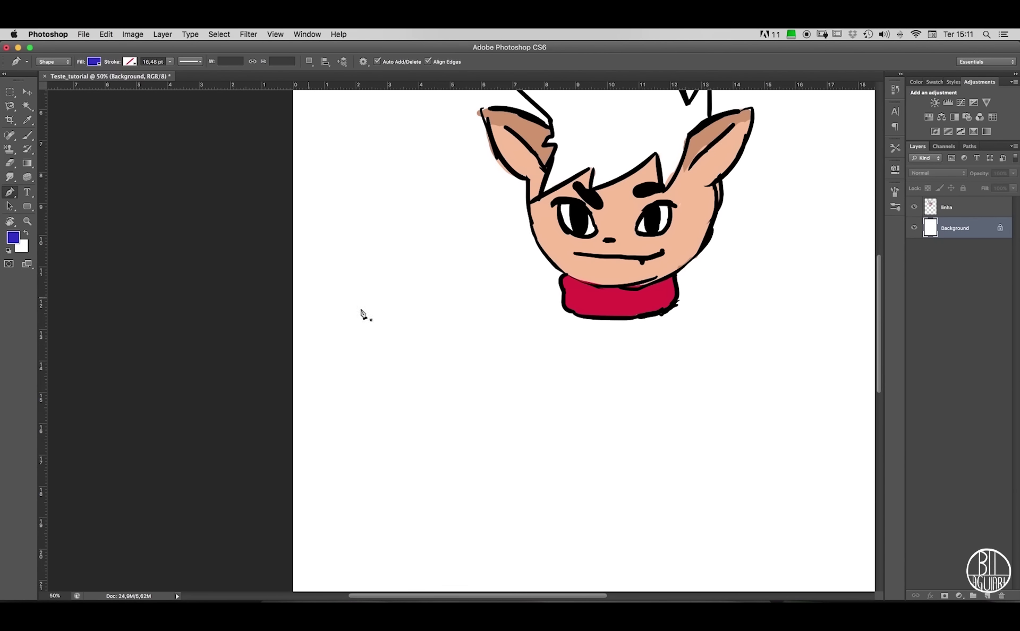
Draw a closed blue pen shape with curved sides, about 406 by 435 px, below the character.
click(410, 372)
drag(516, 387, 523, 442)
drag(471, 473, 426, 484)
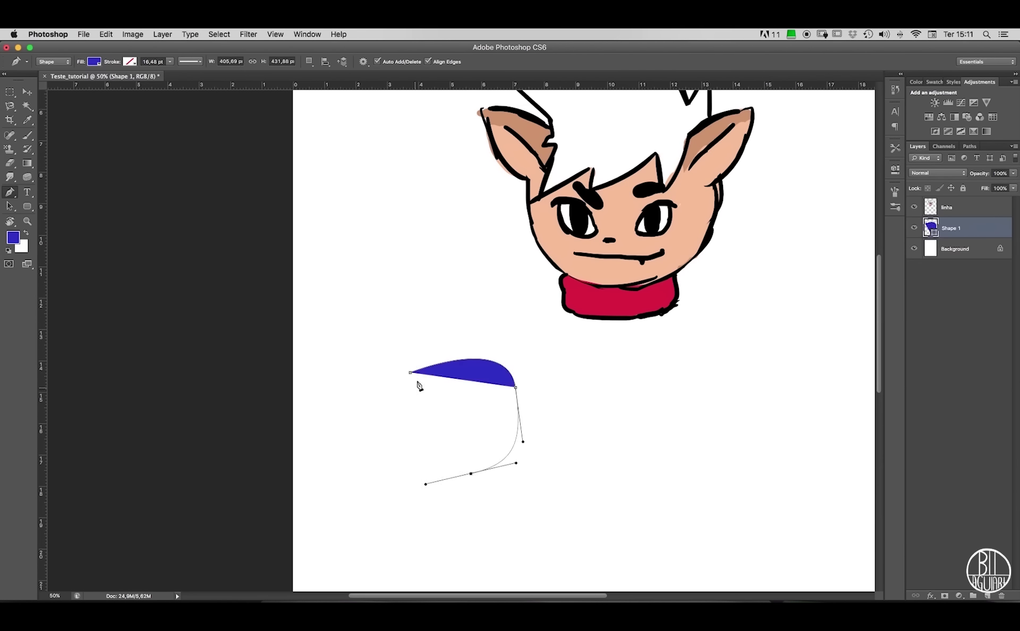
click(411, 373)
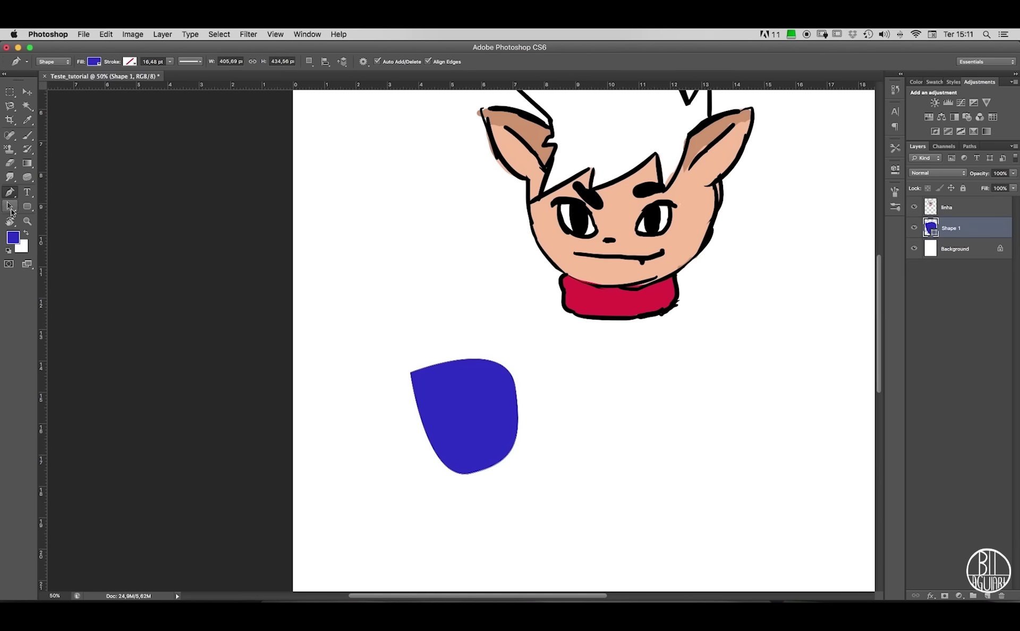
Move the whole blue shape around the canvas with the Path Selection Tool, ending slightly left of its original place.
click(14, 211)
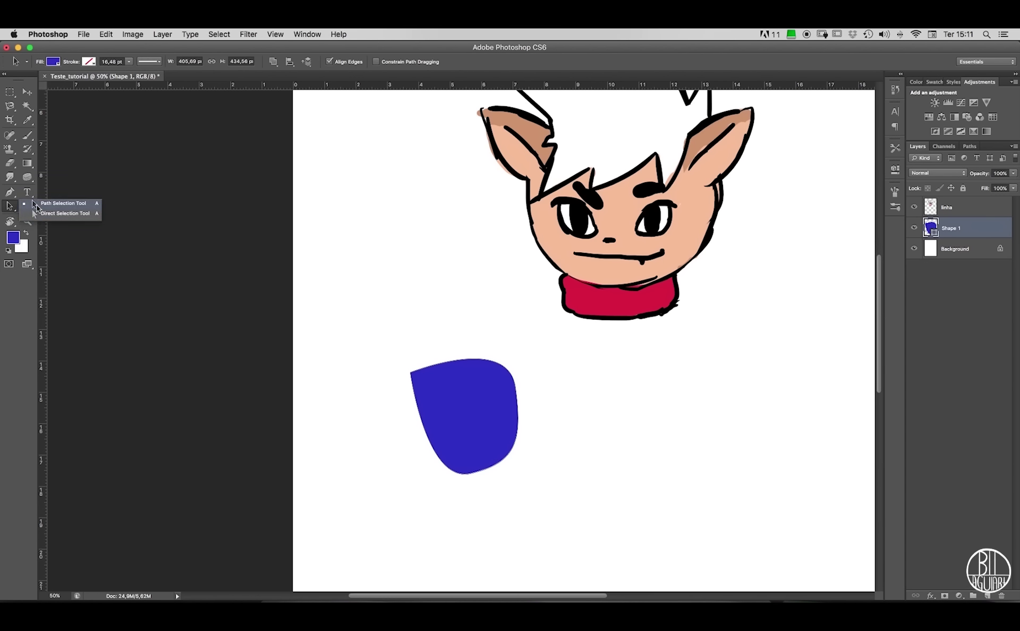
click(35, 204)
mouse_move(433, 368)
mouse_down()
mouse_move(439, 338)
mouse_move(440, 382)
mouse_up()
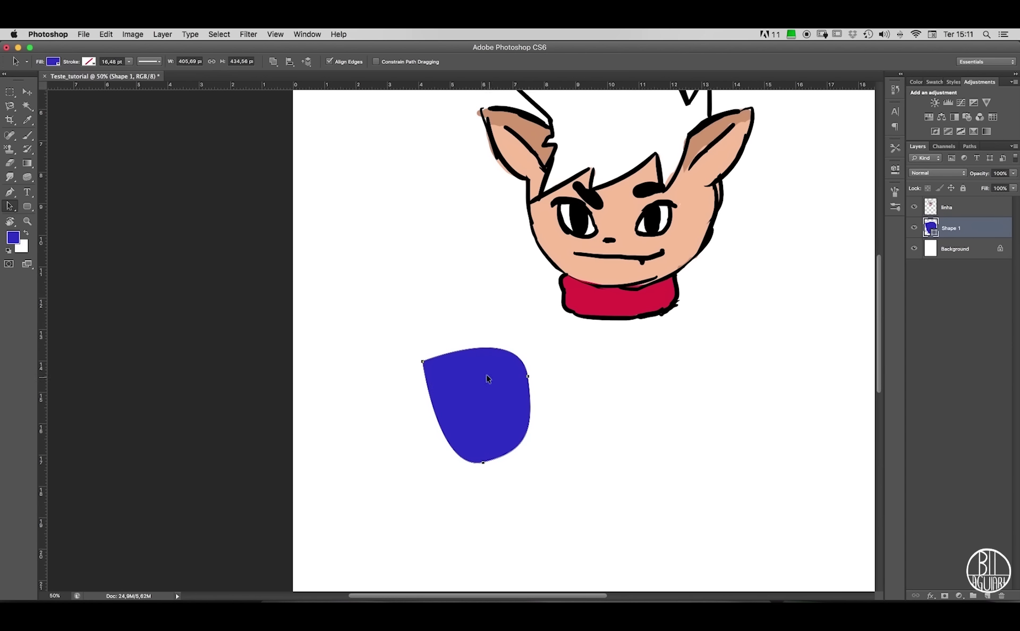
drag(485, 376, 451, 410)
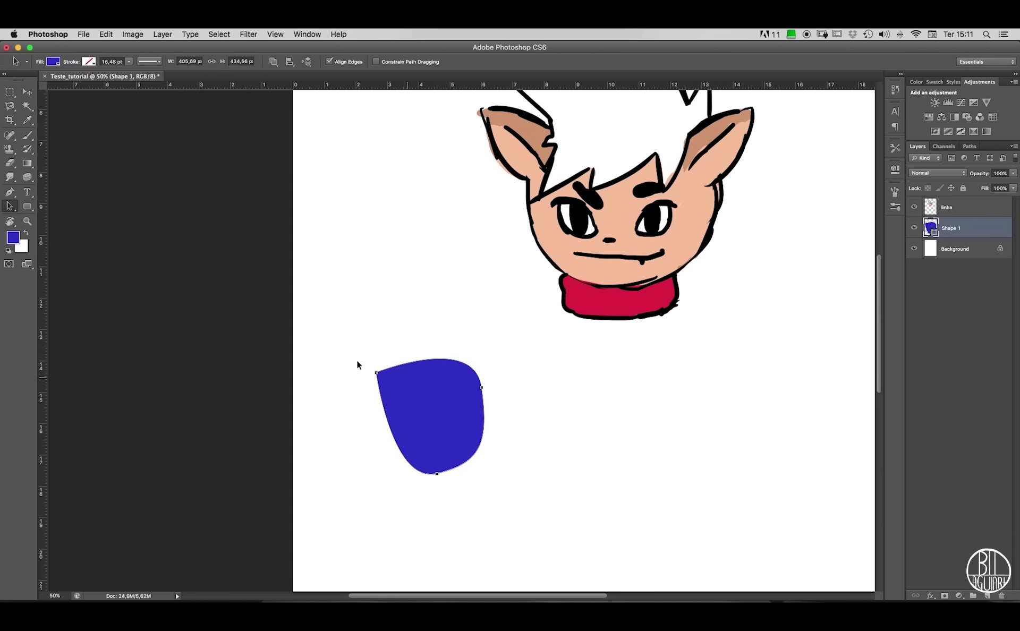
Shift the blue shape about 0.7 cm to the right and tilt its right-hand anchor's curve handles with the Direct Selection Tool.
click(10, 206)
click(43, 218)
drag(482, 390, 505, 392)
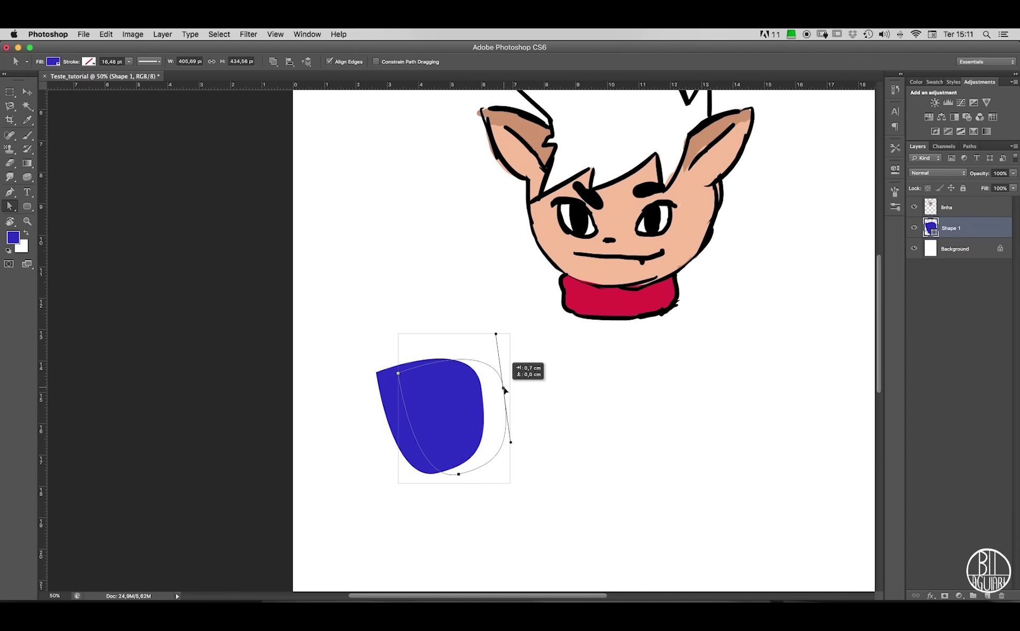
drag(496, 335, 468, 365)
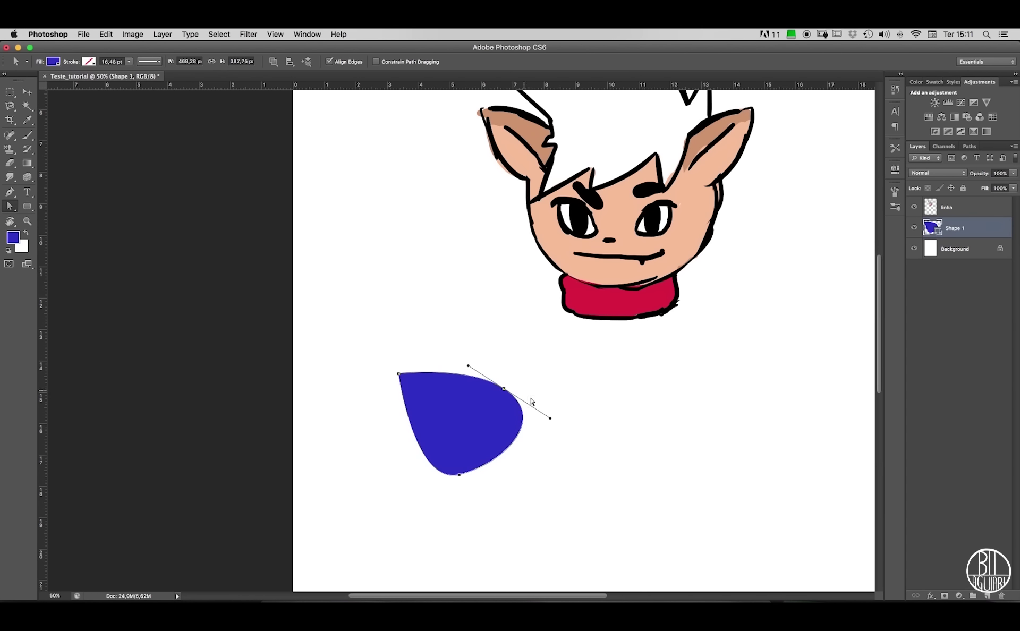
drag(551, 421, 561, 408)
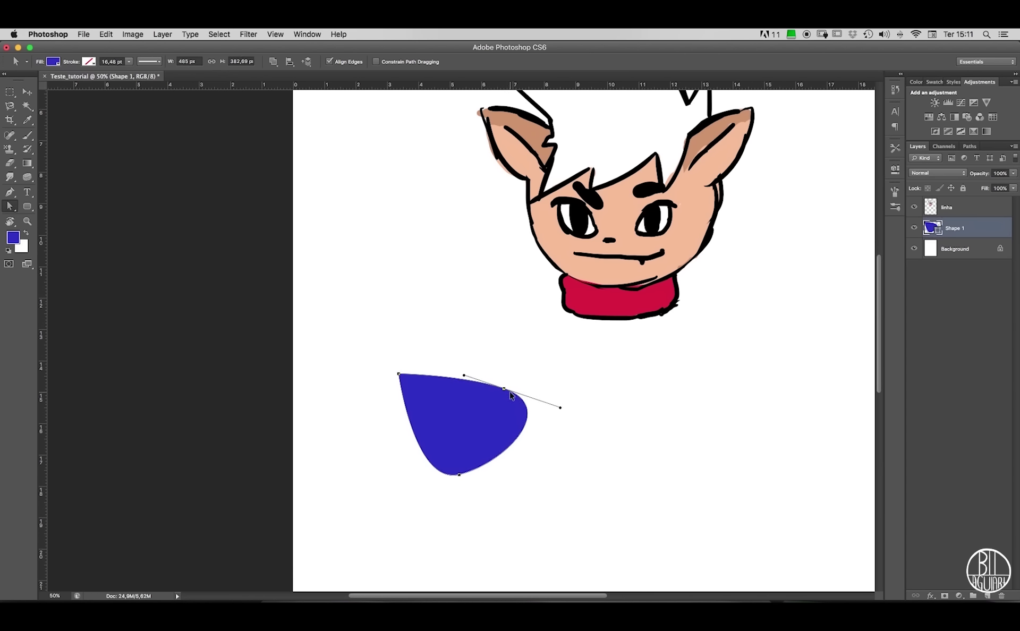
Move the blue shape down and left, and adjust its right and lower curve handles into a rounder form about 460 by 401 px.
drag(516, 399, 493, 418)
click(482, 410)
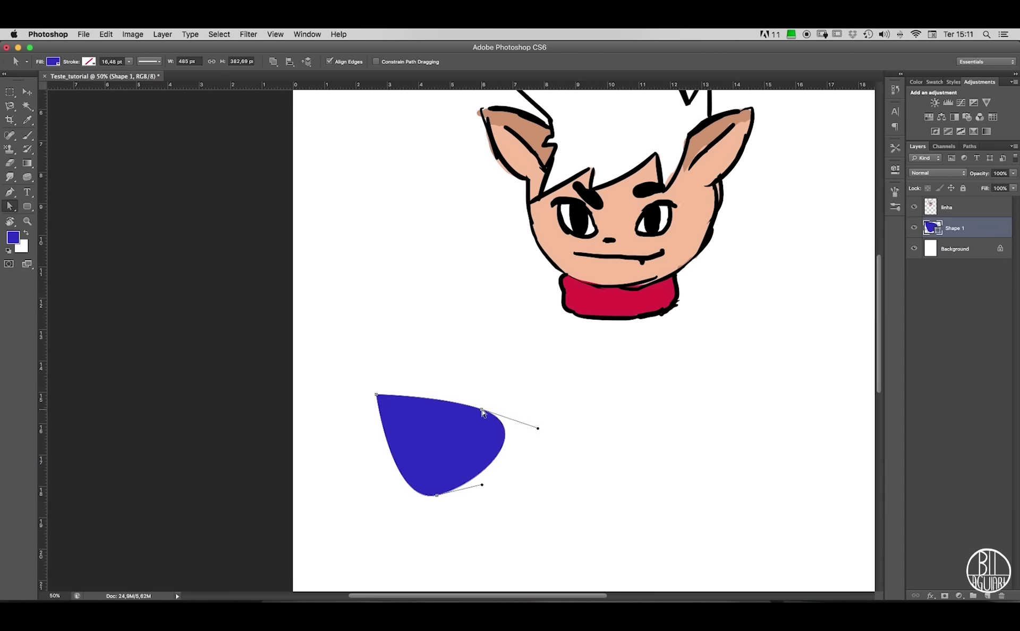
drag(537, 428, 520, 465)
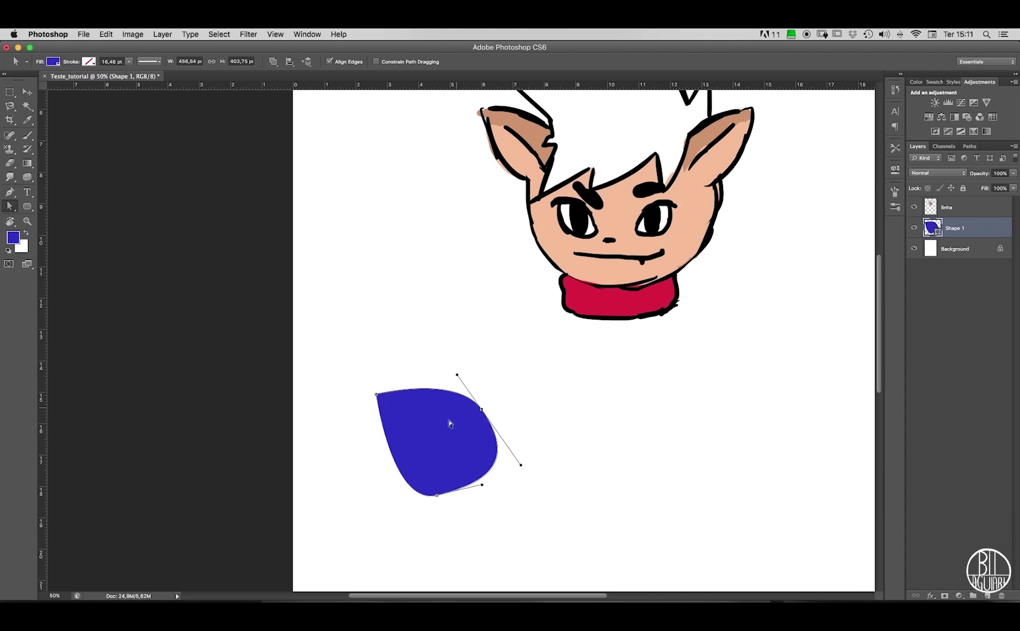
click(376, 397)
drag(392, 506, 365, 497)
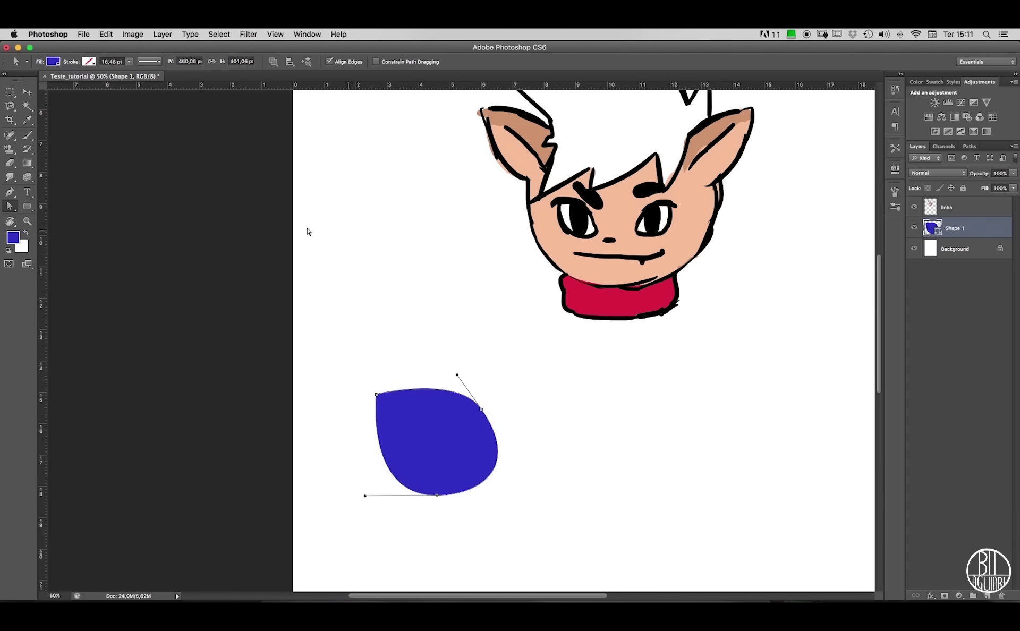
Rasterize the Shape 1 layer and nudge the blue shape slightly up and to the right.
click(27, 91)
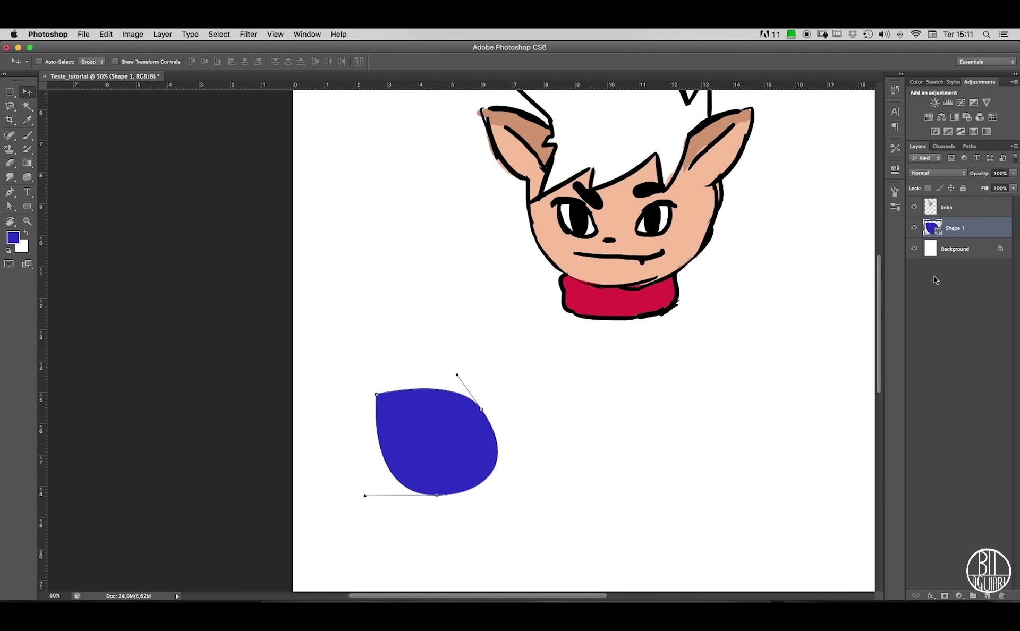
right_click(965, 229)
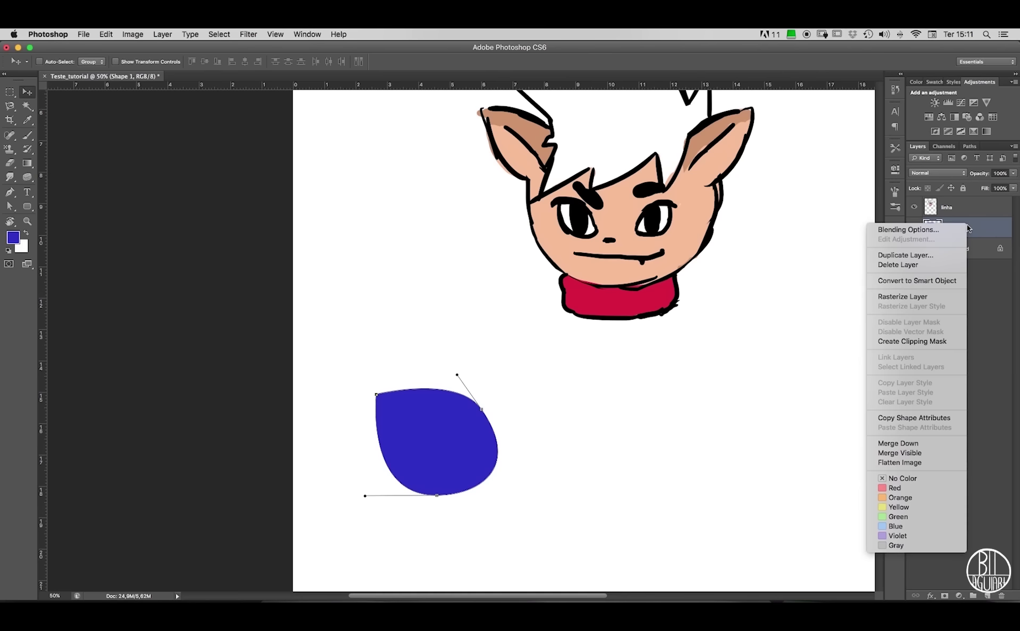
click(907, 298)
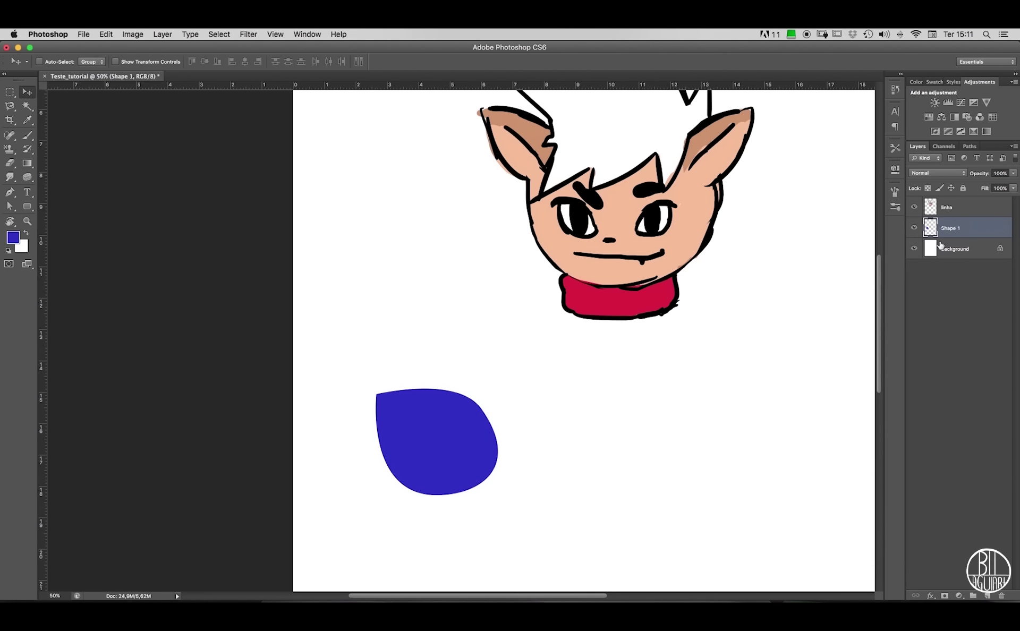
key(shift+Up)
key(shift+Right)
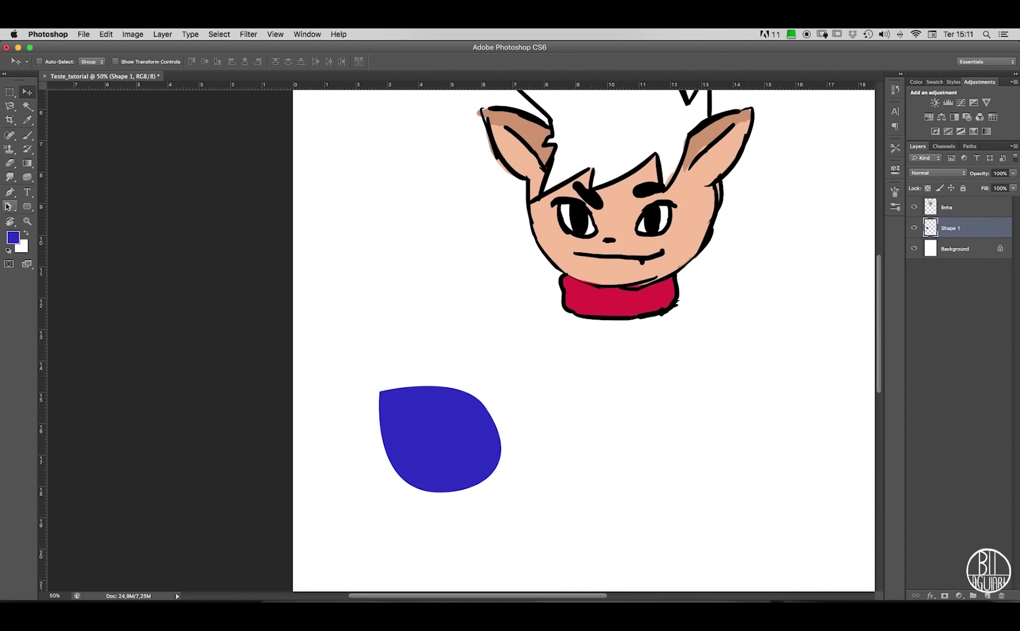
Try to select anchor points on the rasterized blue shape with the Direct Selection Tool, and undo back to the vector shape.
key(a)
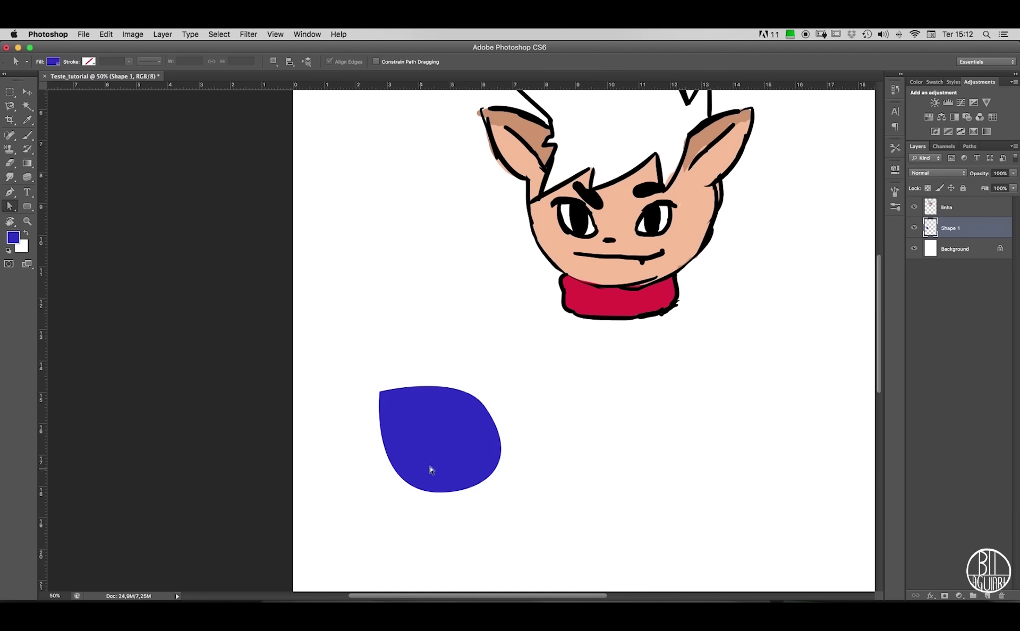
drag(533, 485, 401, 353)
drag(456, 510, 405, 346)
key(super+alt+z)
key(super+alt+z)
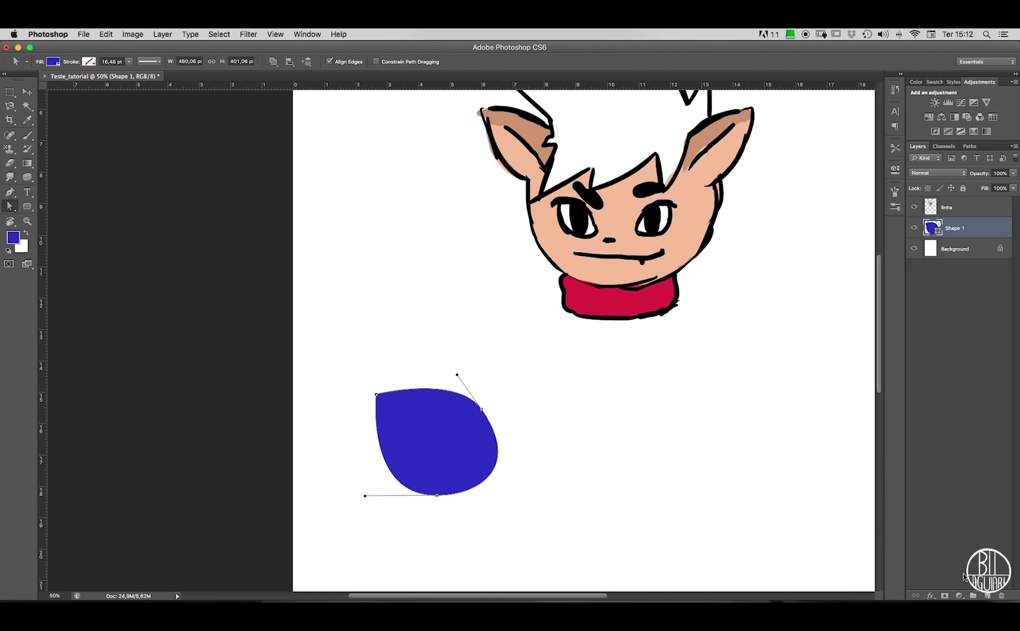
Merge the Shape 1 layer with a new empty layer, and delete the merged blue shape.
click(988, 596)
shift+click(988, 250)
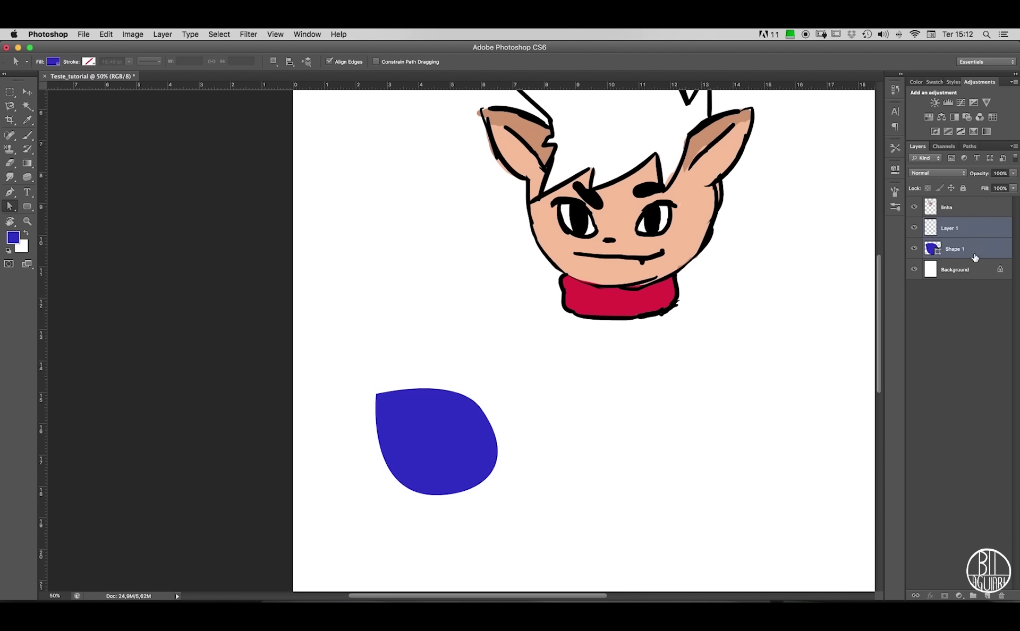
key(super+e)
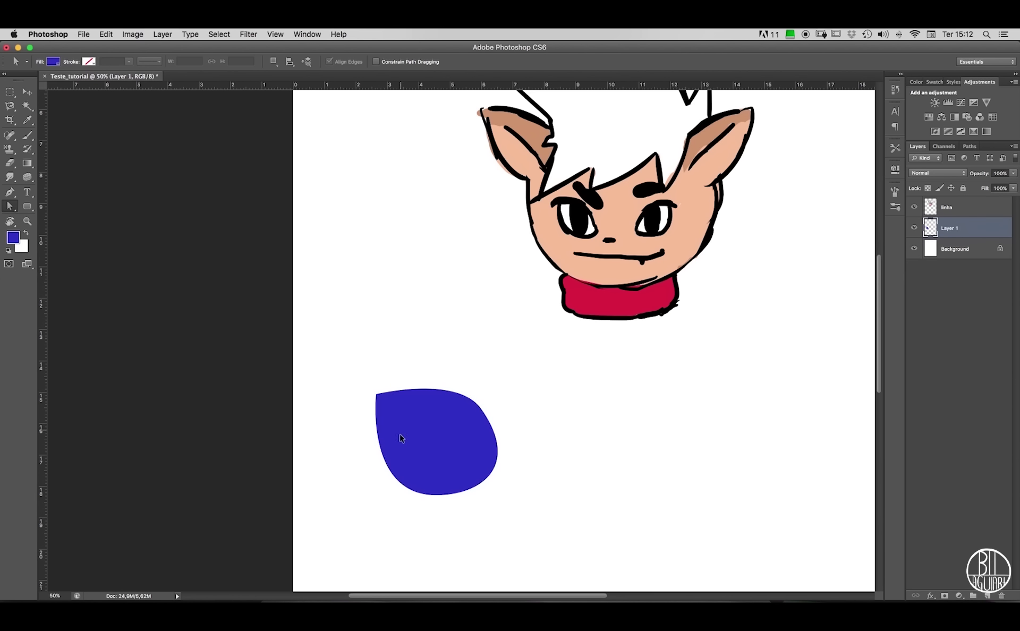
key(v)
key(Delete)
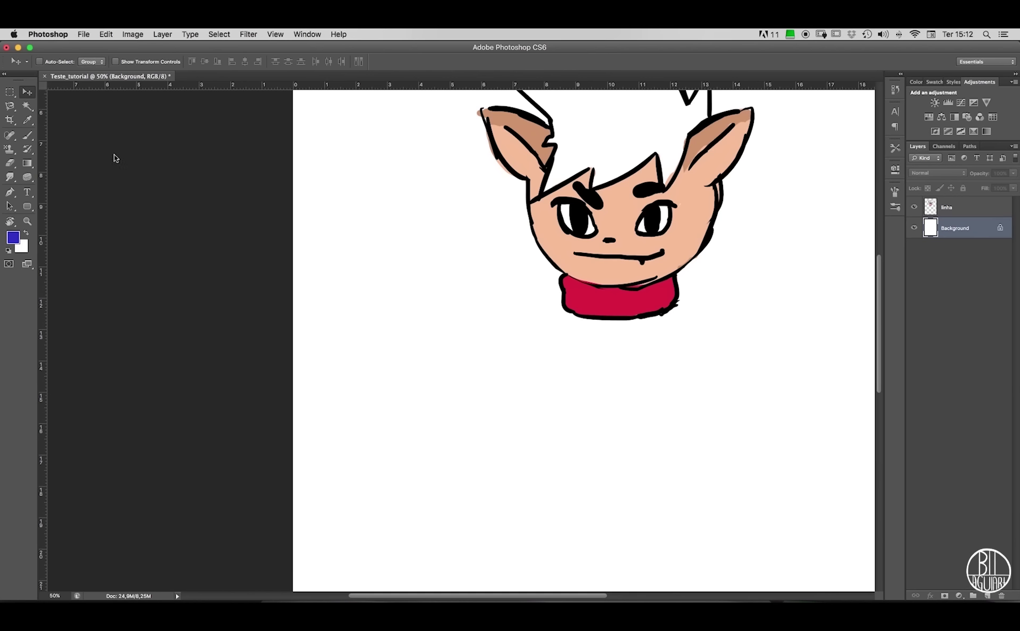
Draw a blue rectangle of about 244 by 212 px beside the character with the Rectangle Tool, and undo it.
click(33, 209)
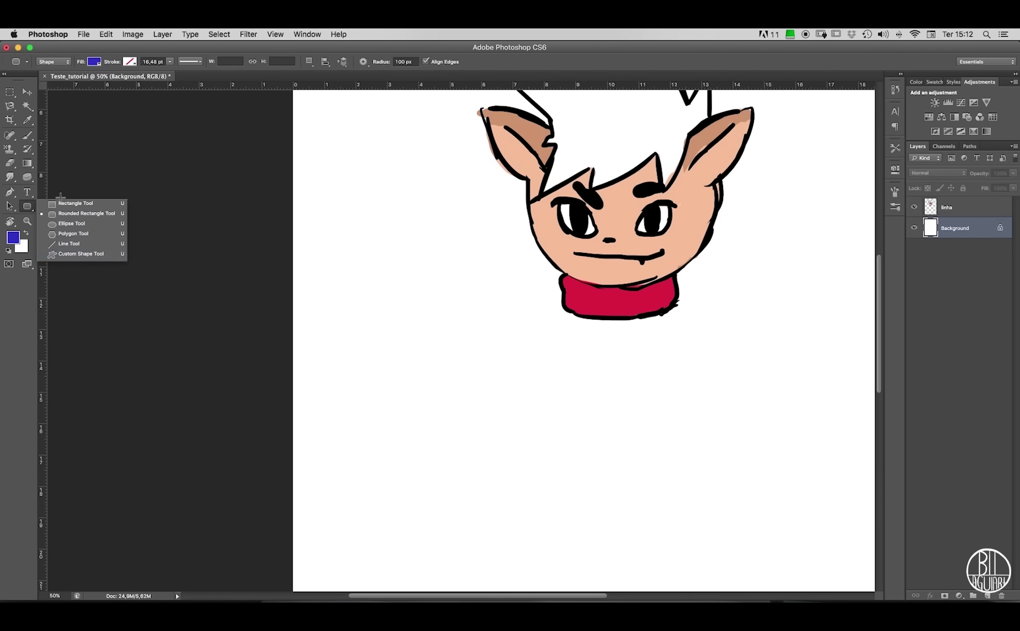
click(60, 207)
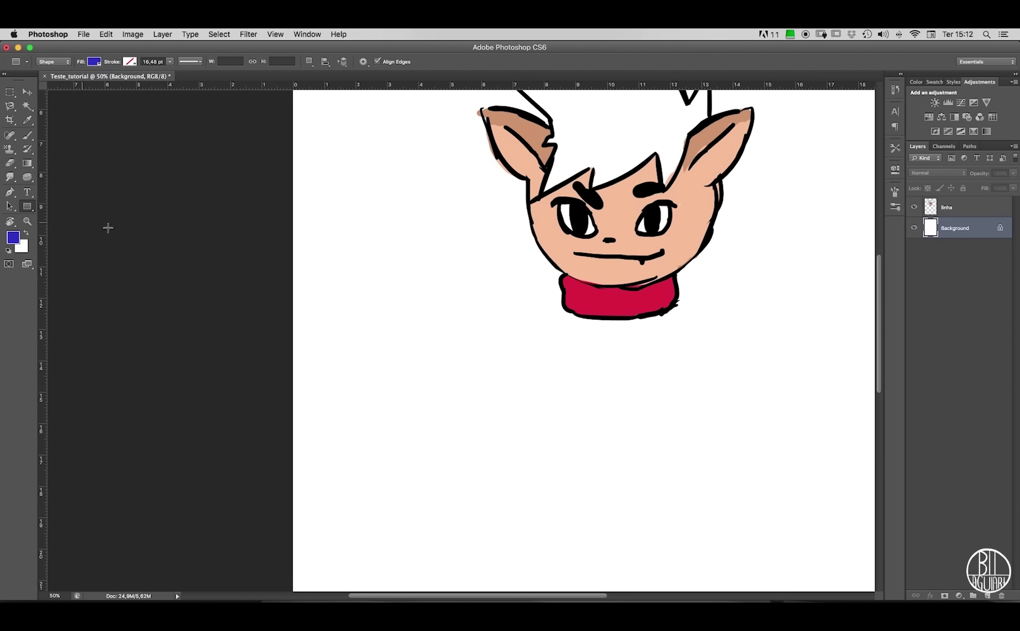
drag(350, 277, 415, 332)
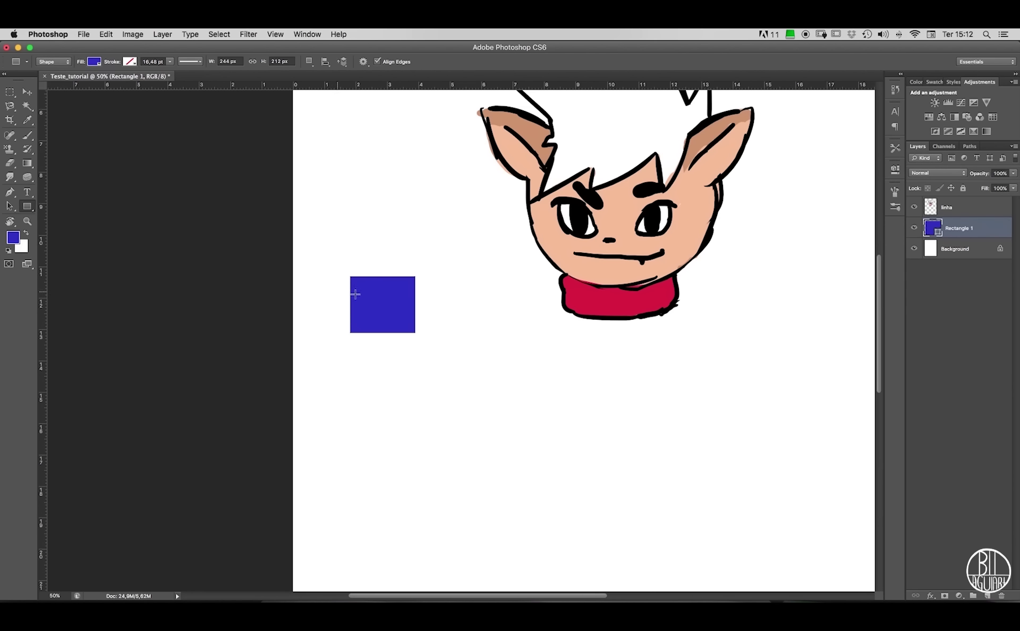
key(super+z)
Draw a blue rounded rectangle of about 354 by 288 px with a 100 px corner radius, left of the character's collar.
click(26, 210)
click(58, 217)
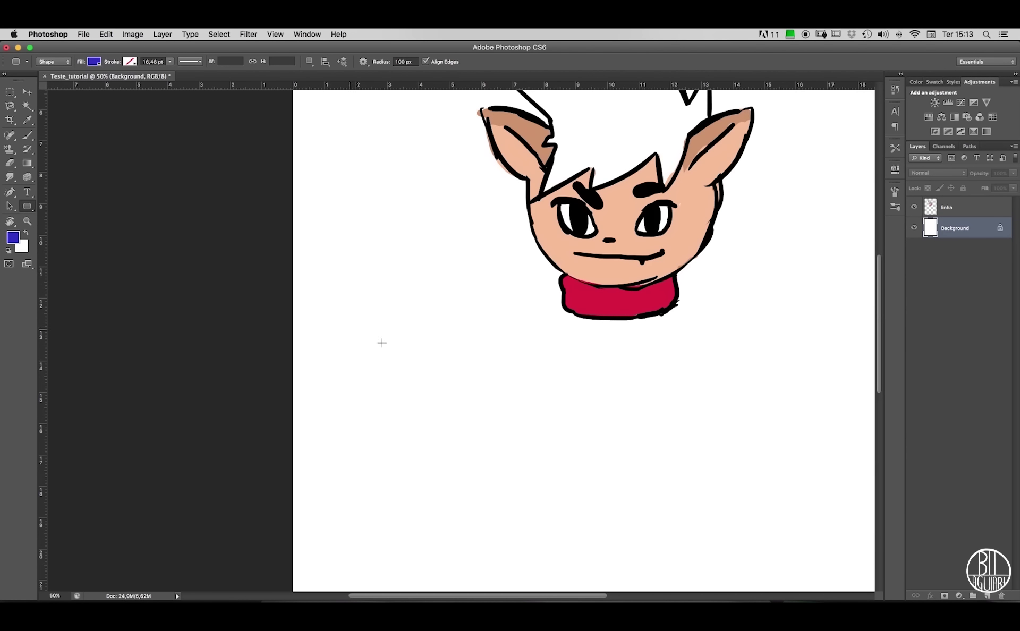
drag(317, 287, 411, 364)
Draw a flat blue ellipse of about 514 by 230 px and a circle about 386 px wide below the character.
click(30, 208)
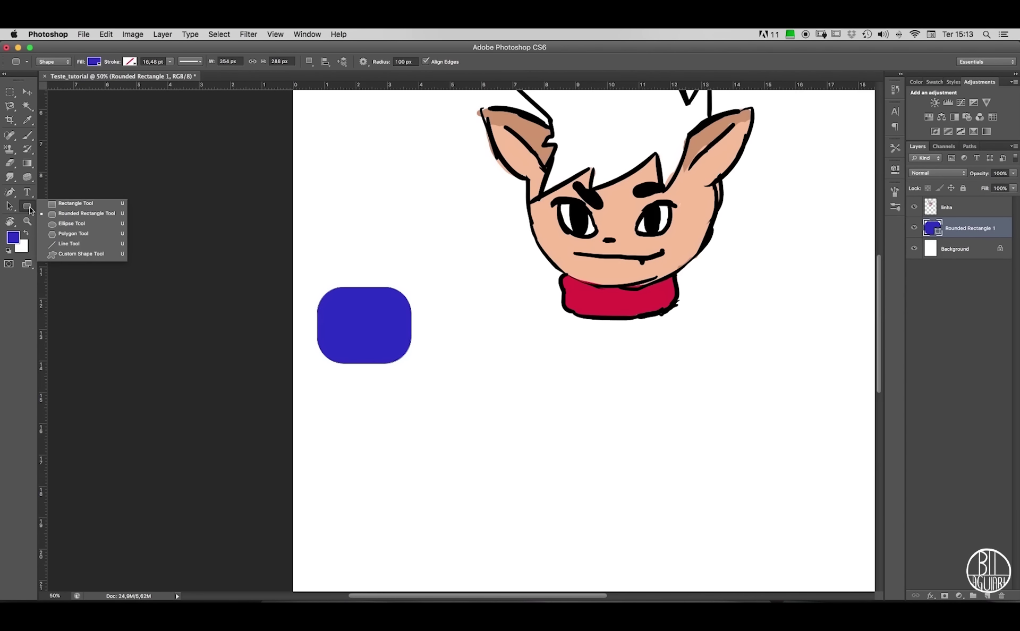
click(59, 224)
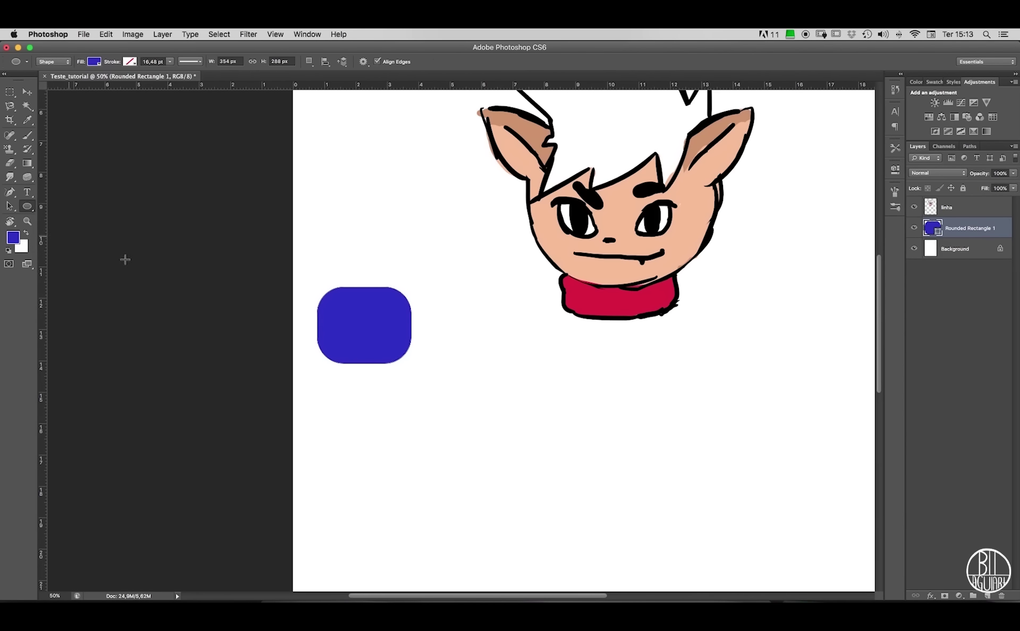
drag(342, 387, 479, 449)
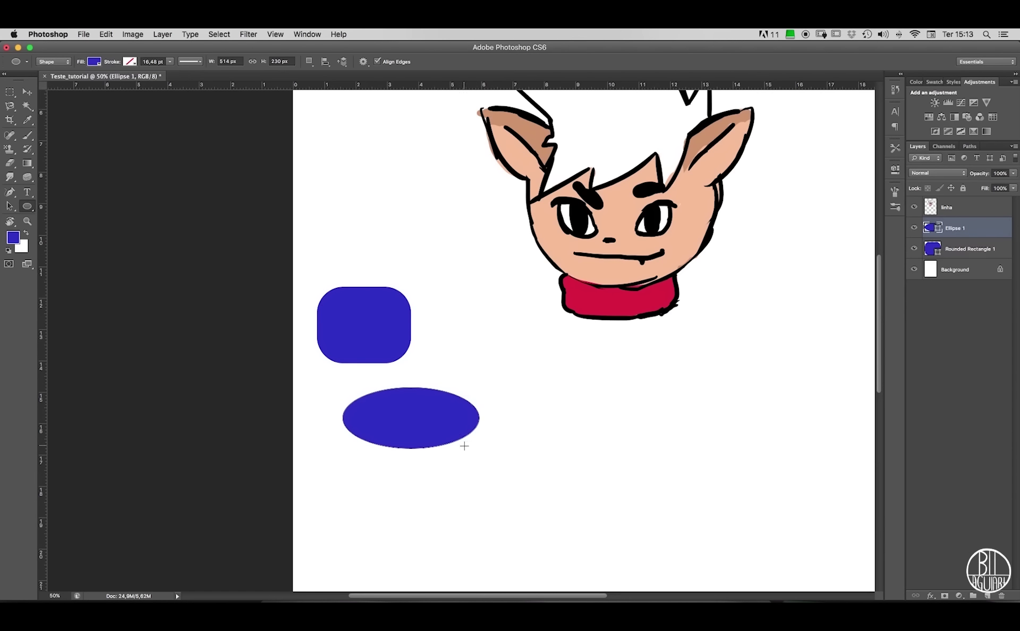
drag(540, 368, 645, 500)
Draw two blue five-sided polygons of different sizes left of the character's head with the Polygon Tool.
click(30, 210)
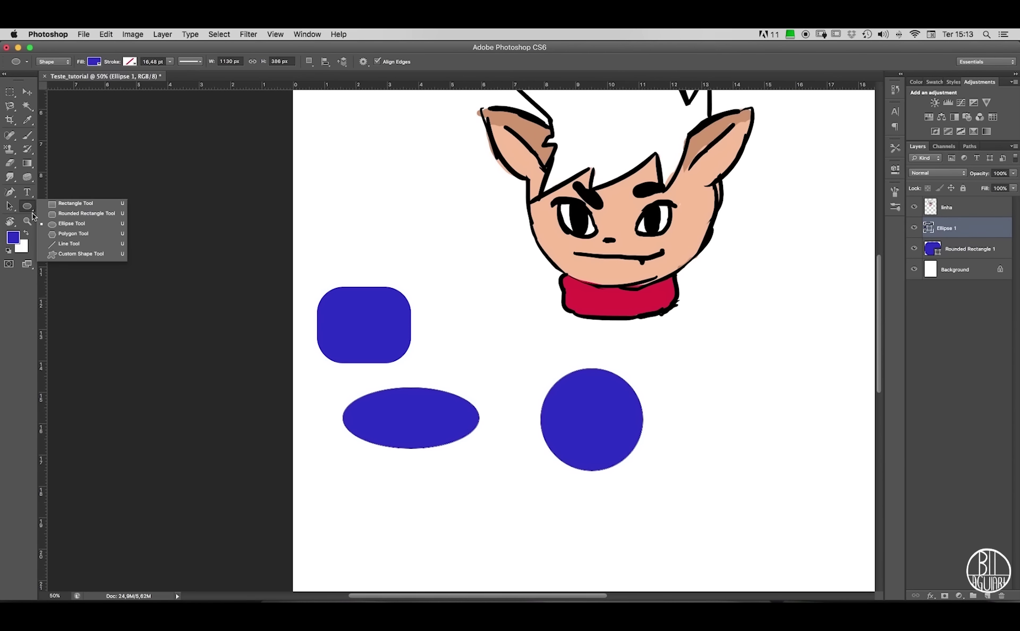
click(63, 235)
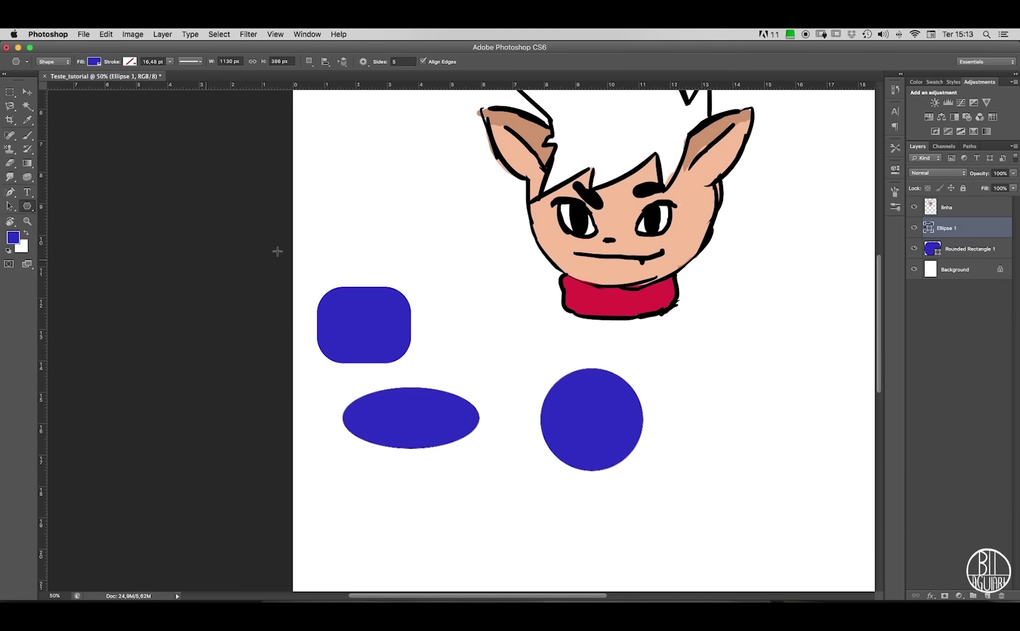
drag(343, 177, 407, 243)
drag(459, 276, 453, 211)
Draw a ten-sided polygon about 510 px wide right of the circle, and a small 3-sided polygon between the ellipse and circle.
click(398, 61)
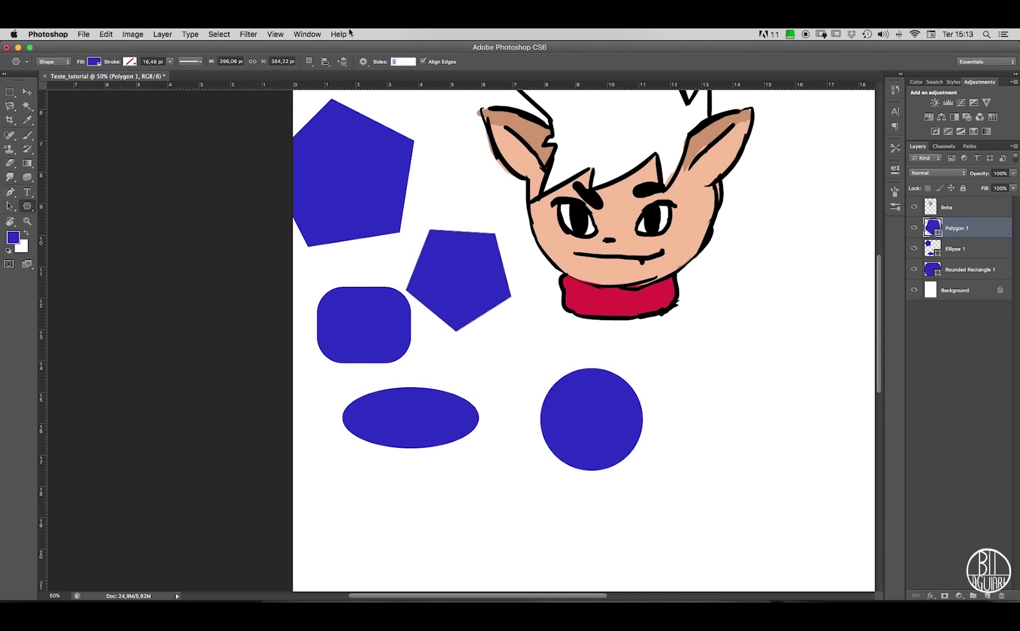
key(Return)
drag(718, 397, 786, 471)
click(412, 60)
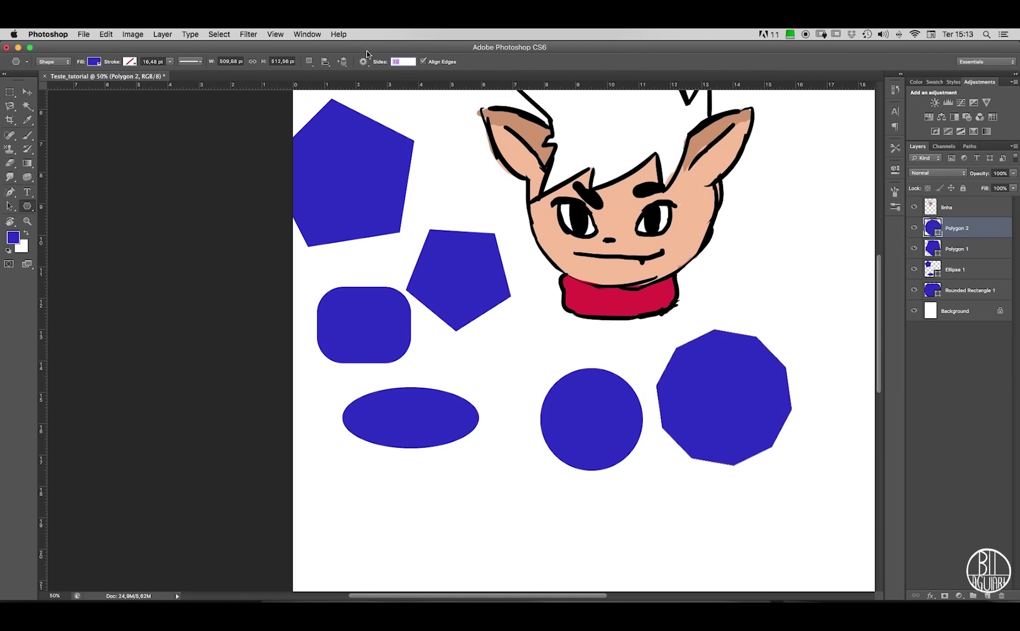
drag(510, 408, 510, 378)
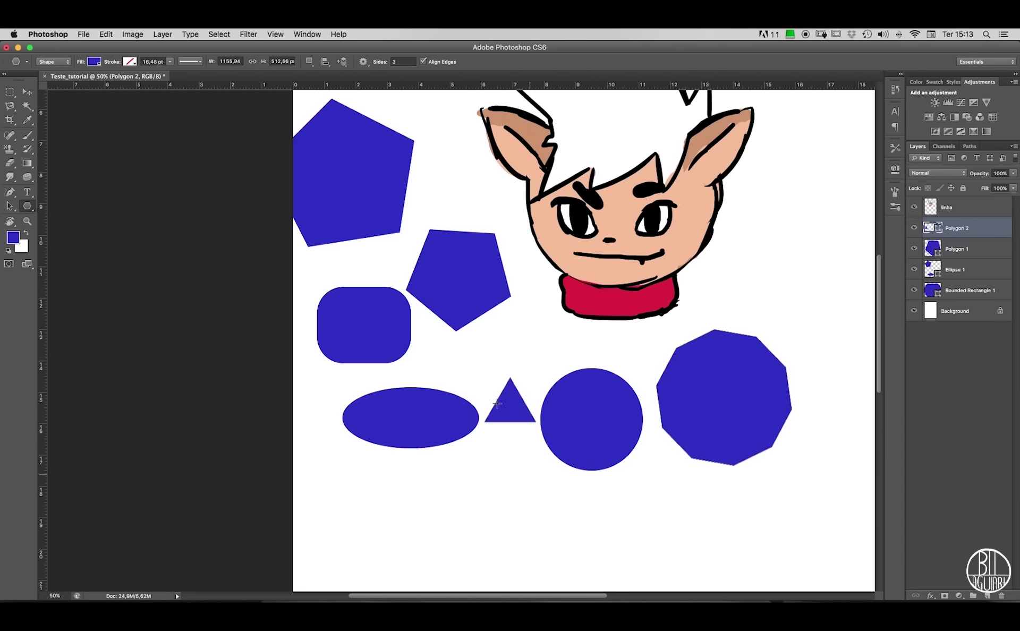
Undo all the drawn polygons, ellipses and the rounded rectangle to clear the canvas around the character.
key(super+alt+z)
key(super+alt+z)
key(super+alt+z)
key(super+alt+z)
key(super+alt+z)
key(super+alt+z)
key(super+alt+z)
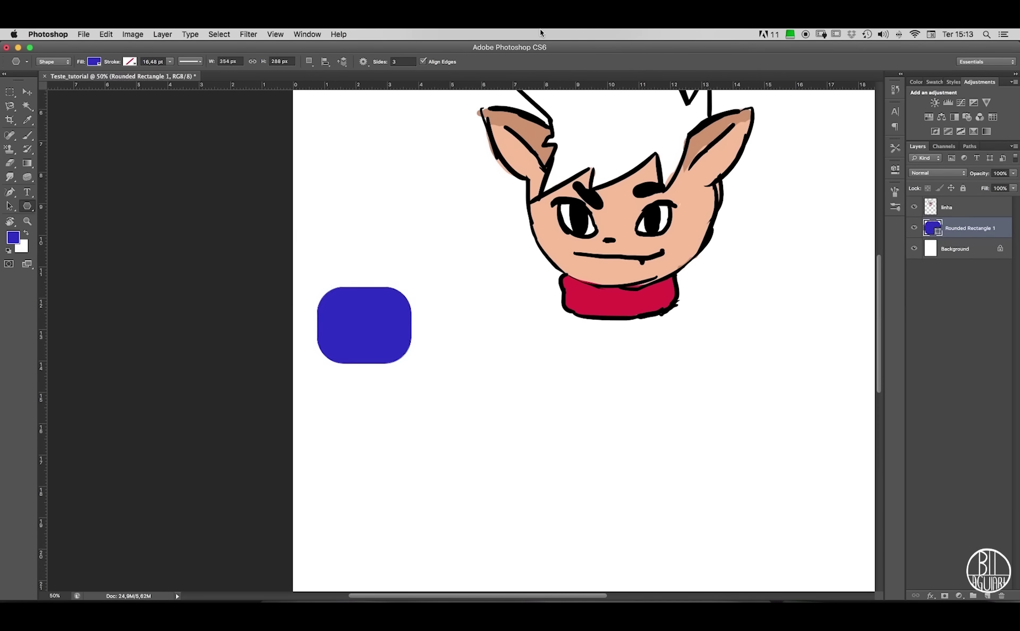
Set the shape fill to magenta and draw two 3-sided polygons, a larger one beside the character and a smaller one below.
click(97, 63)
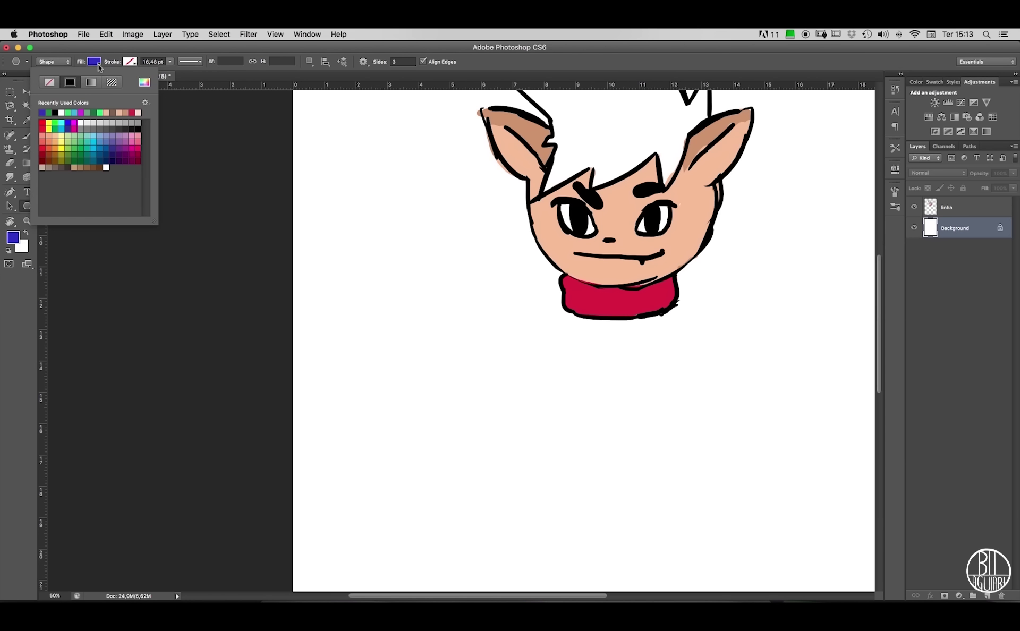
click(74, 124)
drag(372, 278, 407, 334)
drag(505, 425, 538, 450)
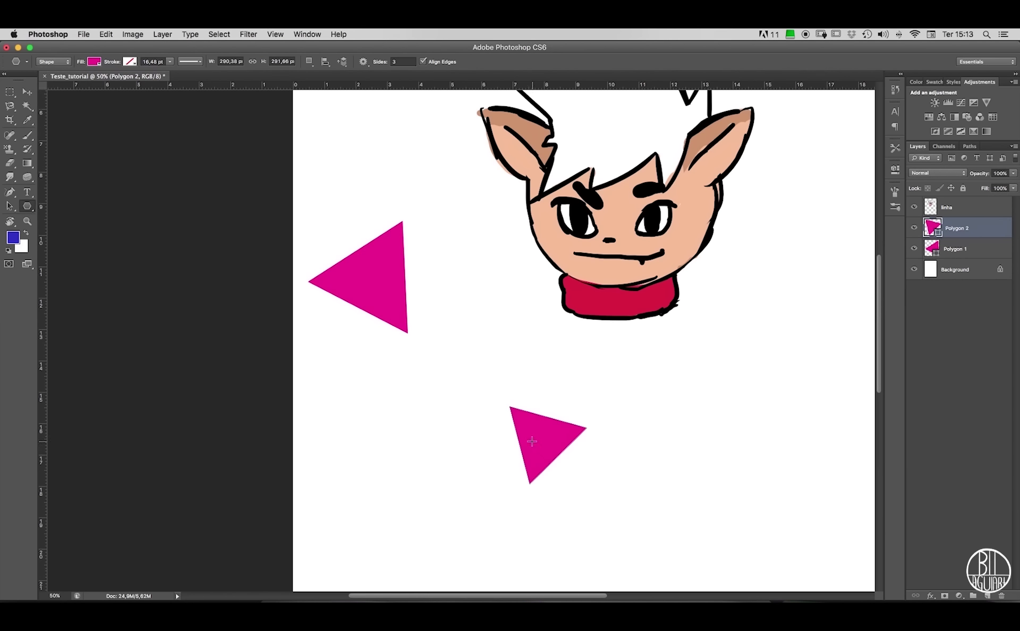
Apply a solid black stroke to the smaller magenta triangle below the character.
click(27, 92)
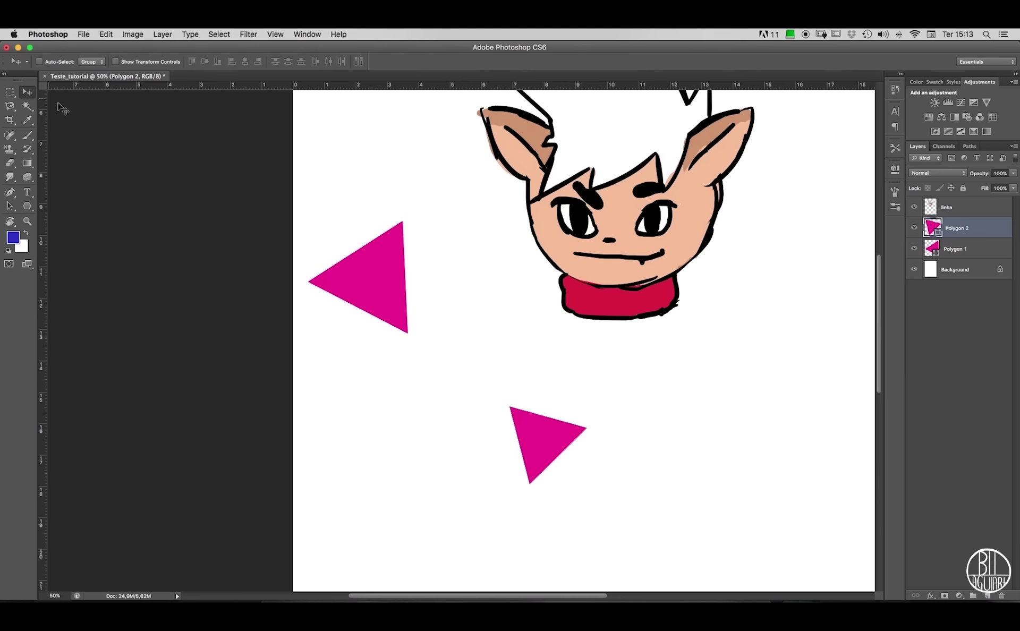
key(u)
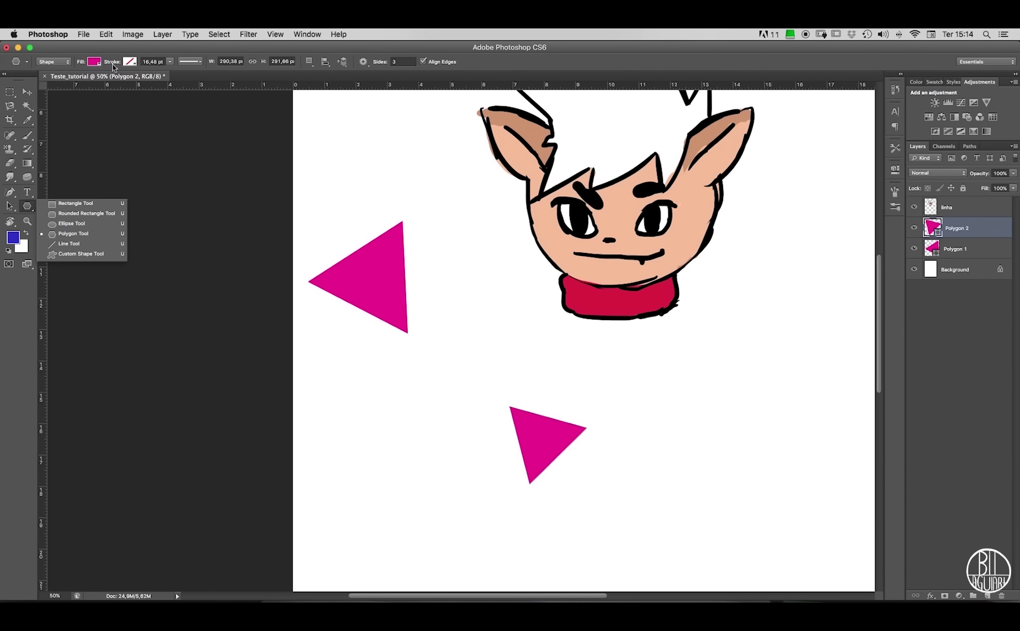
click(131, 62)
click(130, 62)
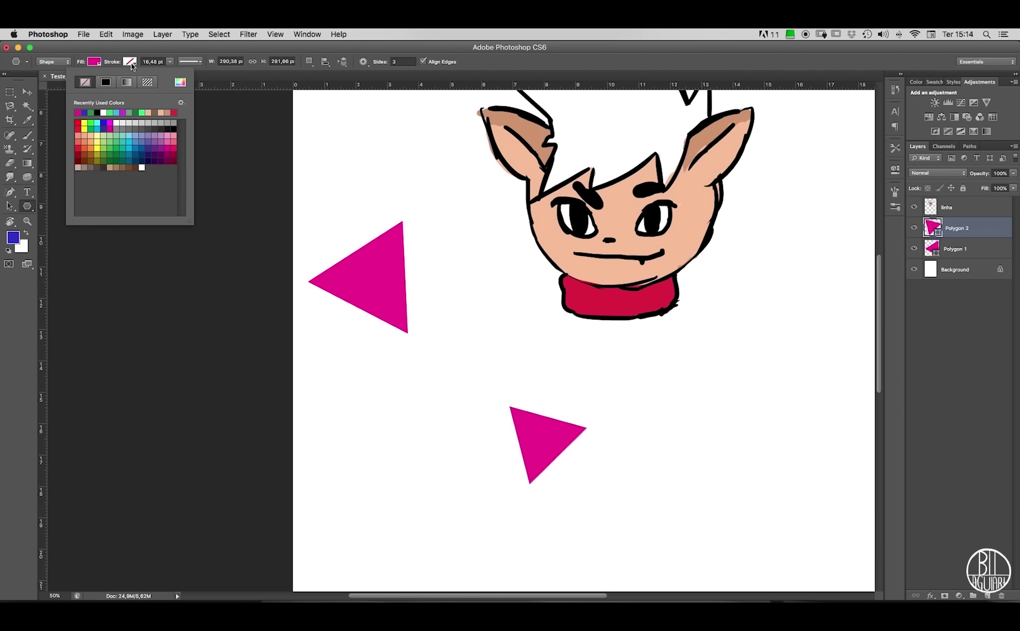
click(105, 83)
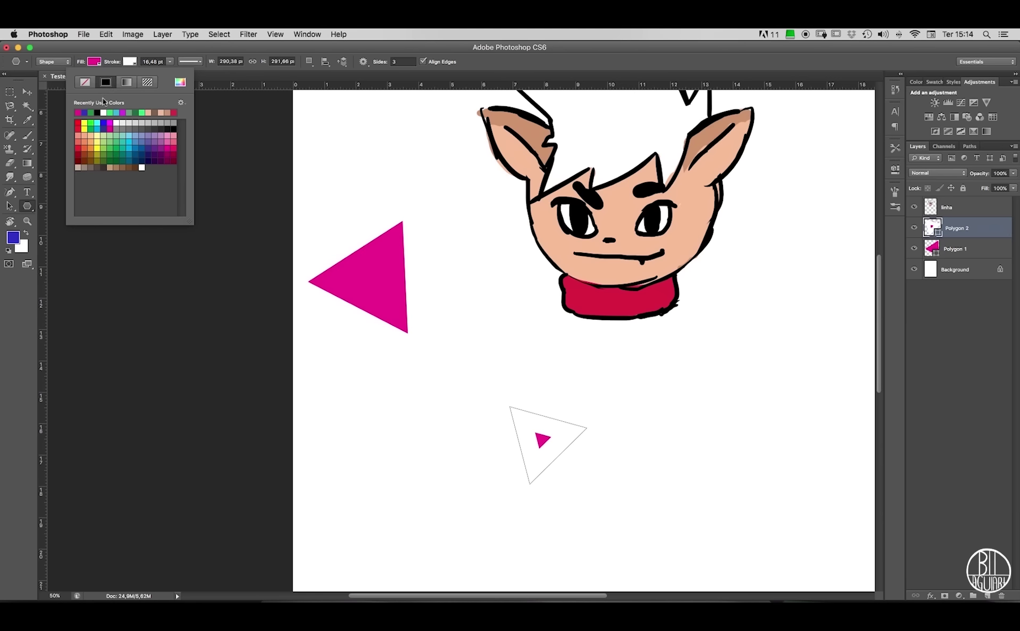
click(98, 112)
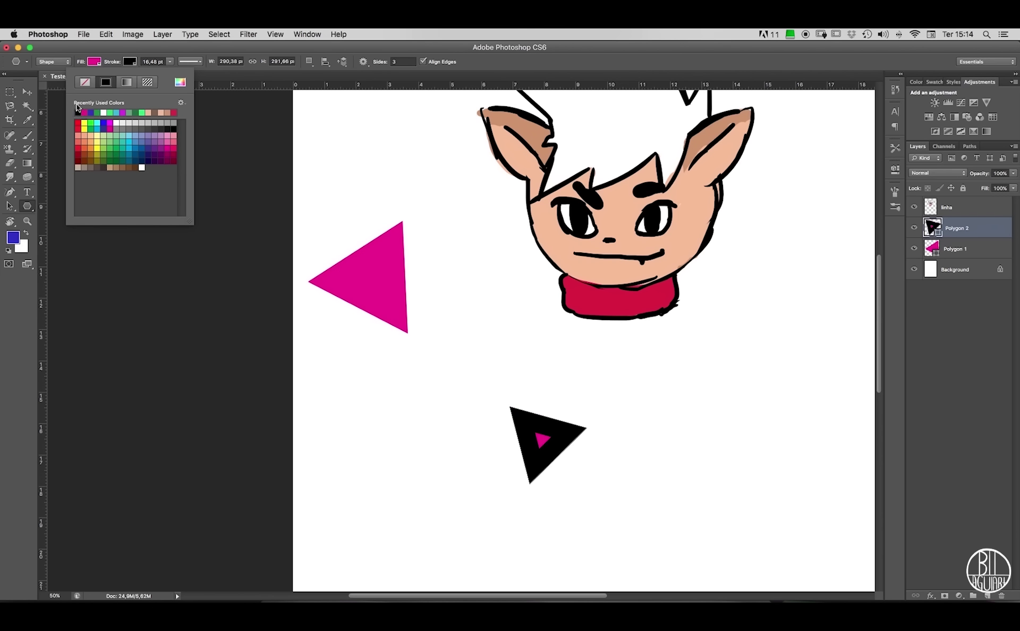
Draw a third magenta triangle about 634 px wide beside the small black-stroked one and set its stroke width to 1.74 pt.
click(29, 93)
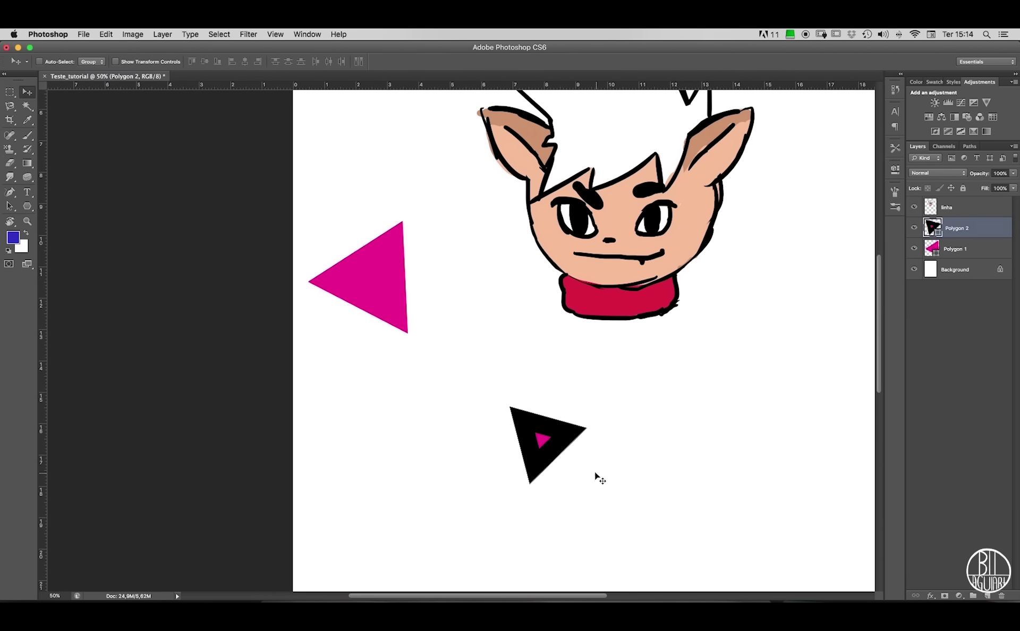
click(27, 207)
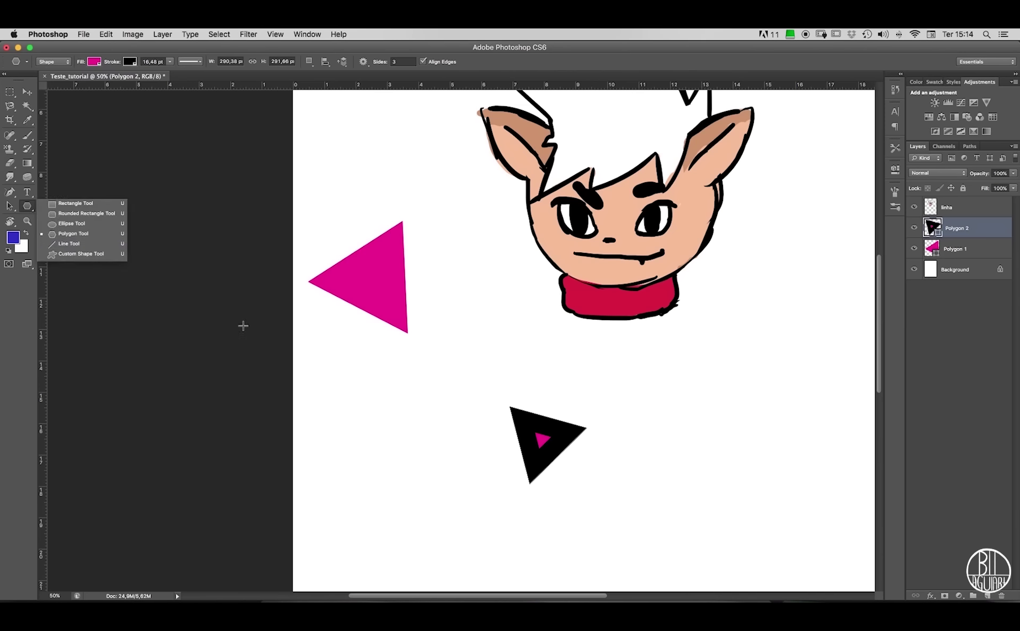
drag(406, 445, 376, 351)
click(170, 62)
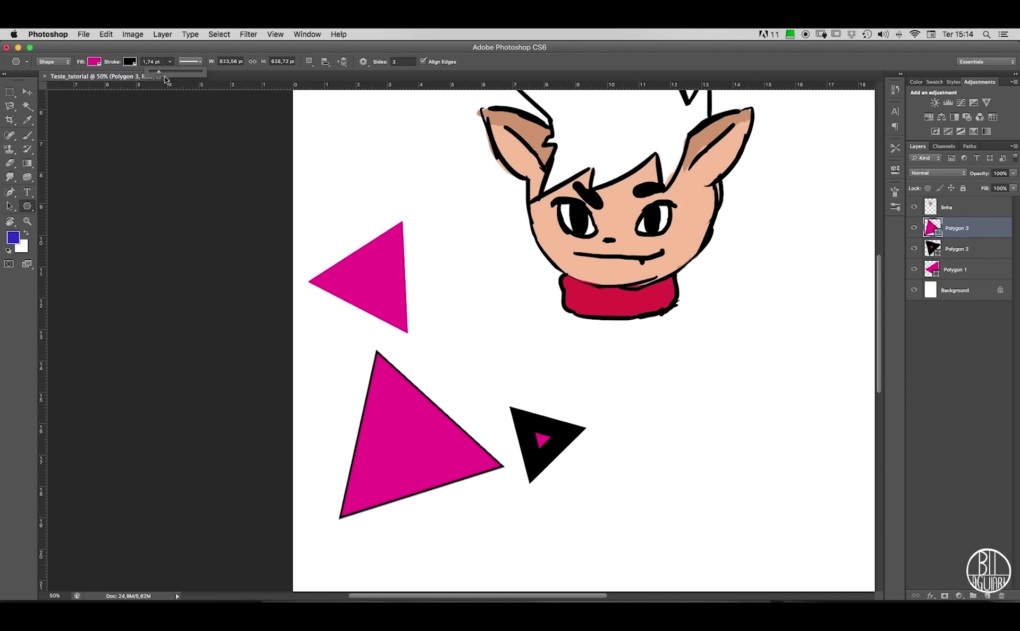
click(27, 92)
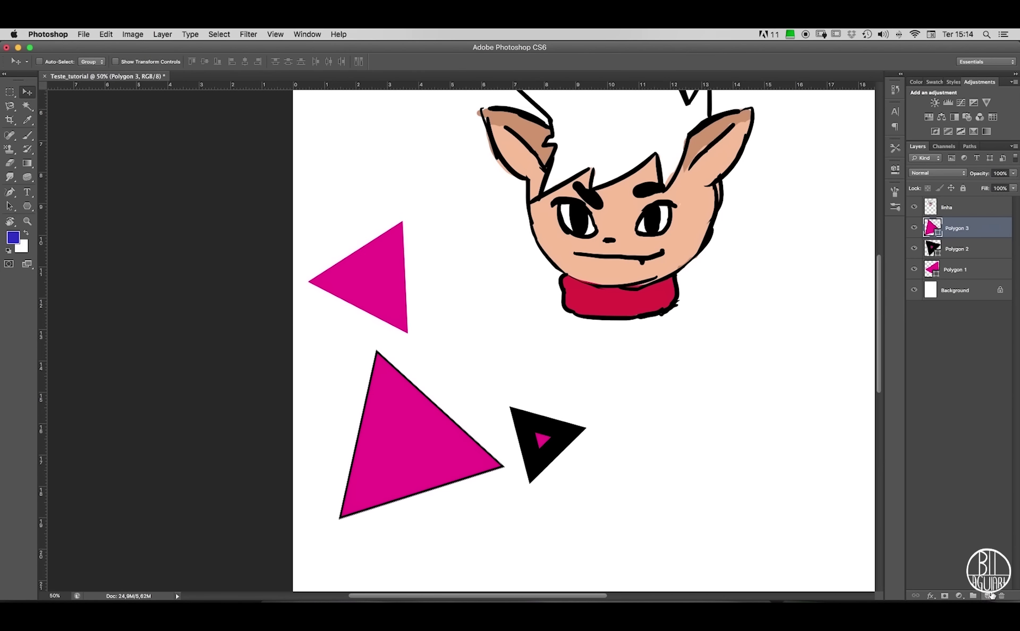
Merge the three triangle layers with a new empty layer and delete the merged layer.
click(987, 596)
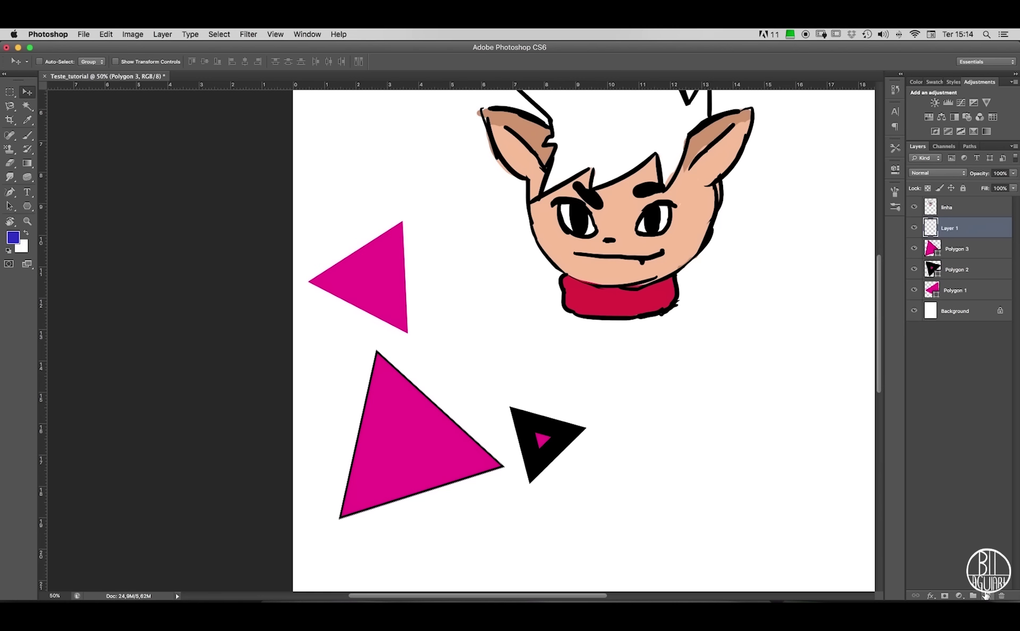
shift+click(985, 291)
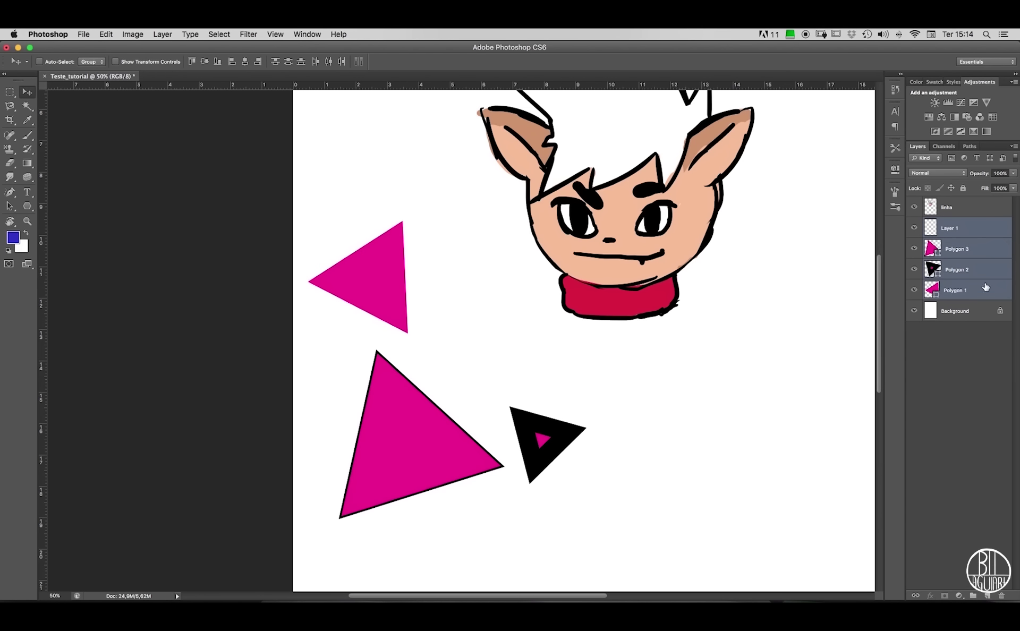
key(super+e)
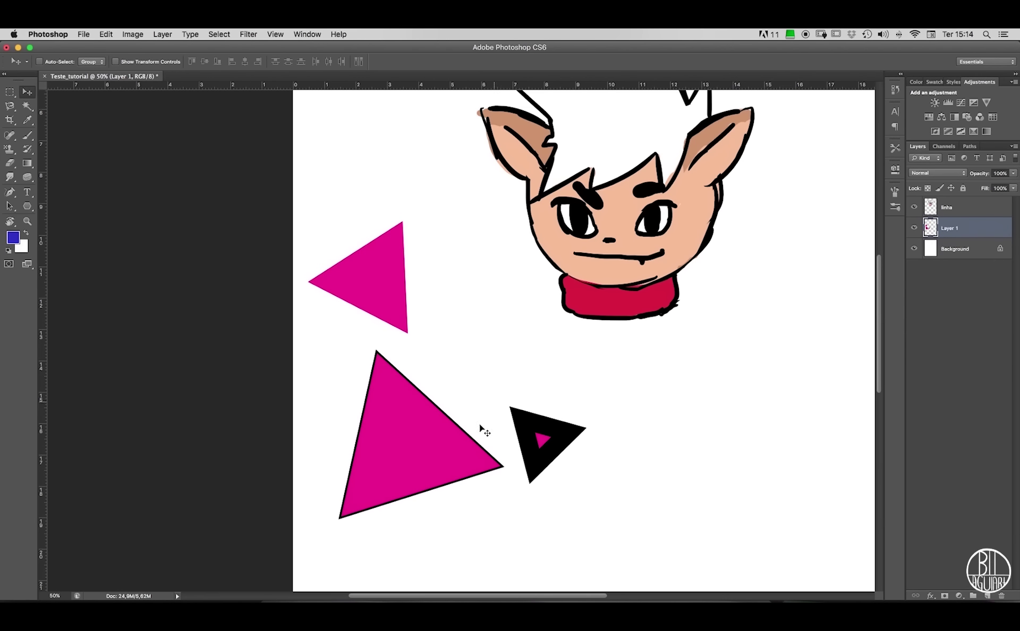
drag(529, 431, 566, 427)
key(BackSpace)
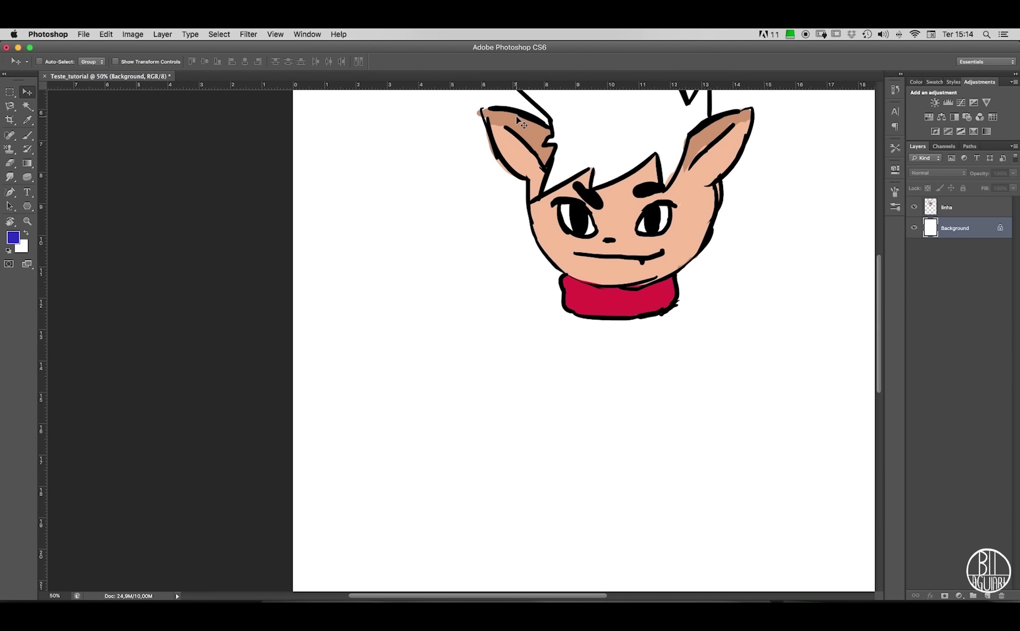
Draw a magenta paint-ring custom shape about 436 by 464 px below the character's red collar, with no stroke.
click(29, 205)
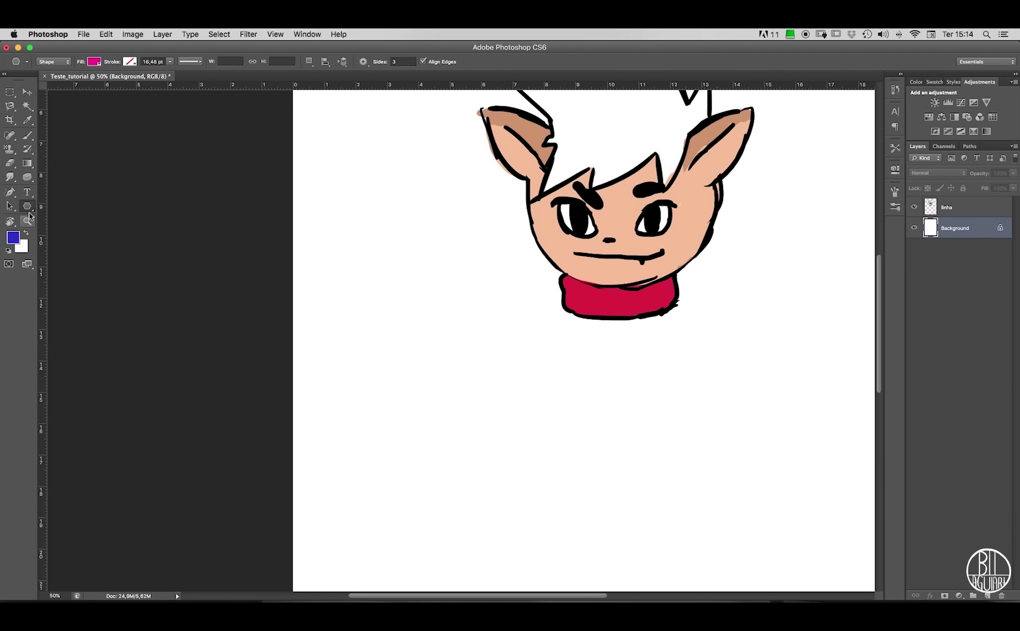
right_click(29, 206)
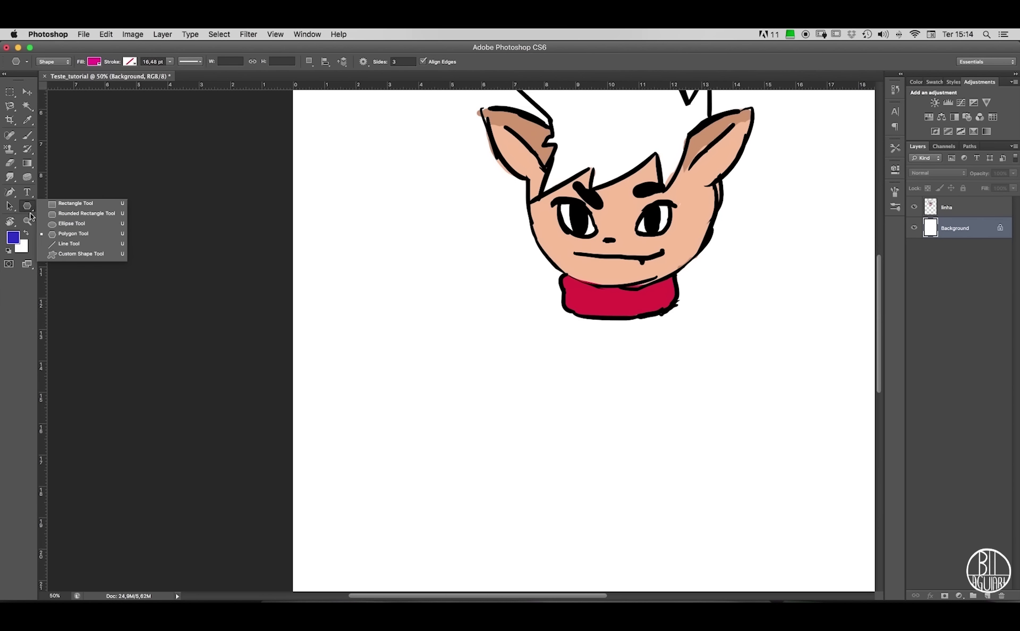
click(72, 255)
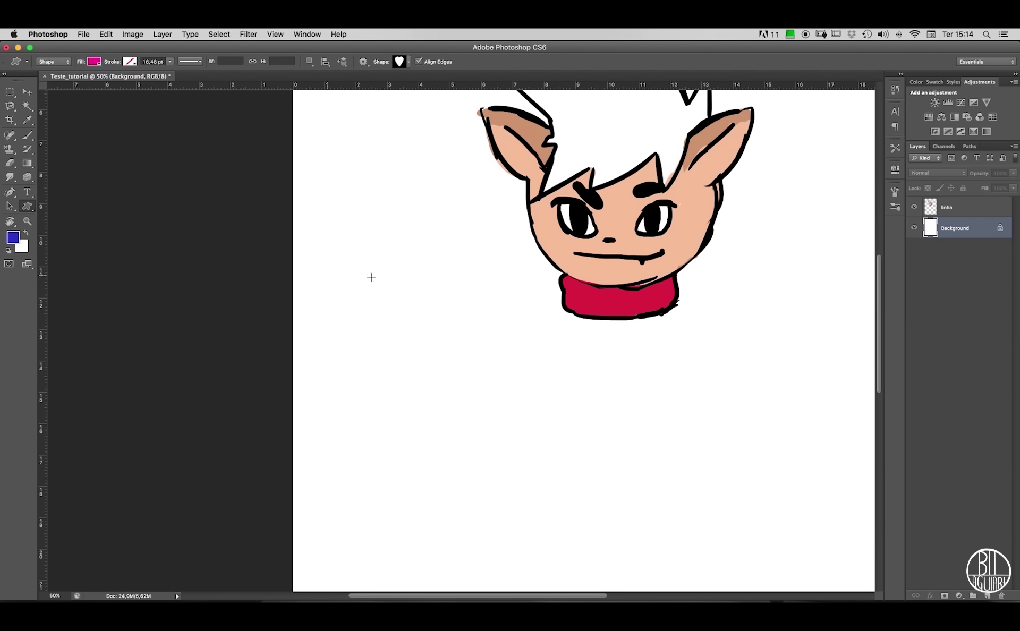
click(408, 62)
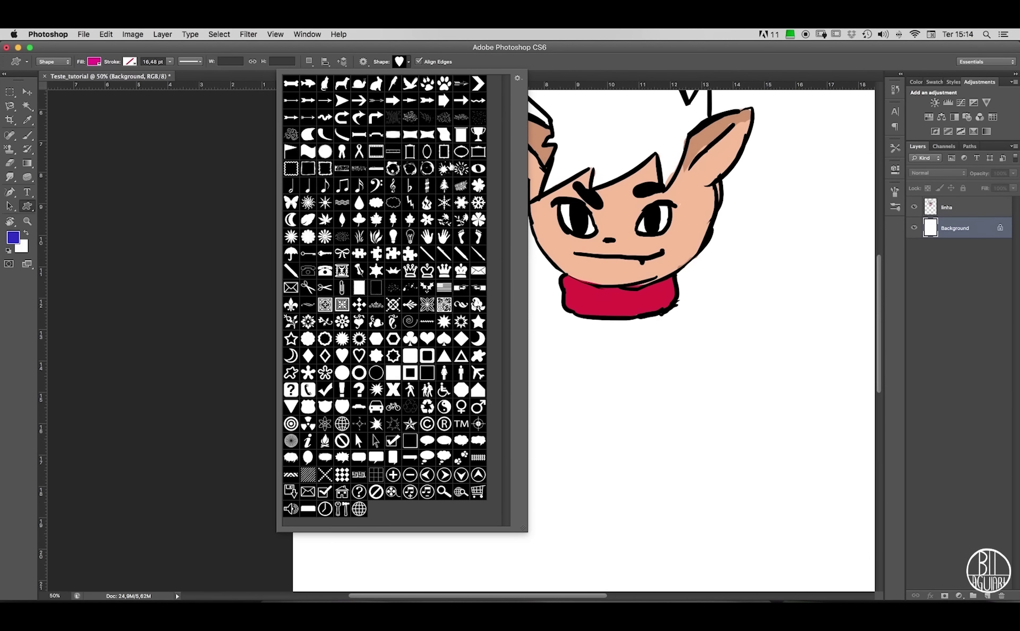
click(427, 168)
click(640, 452)
drag(639, 453, 522, 329)
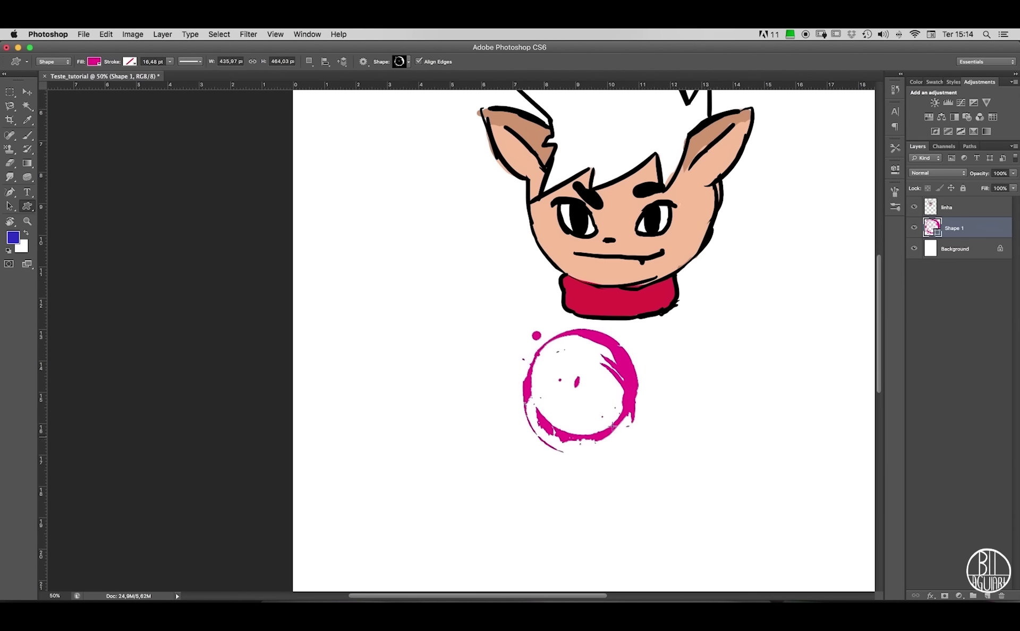
click(976, 247)
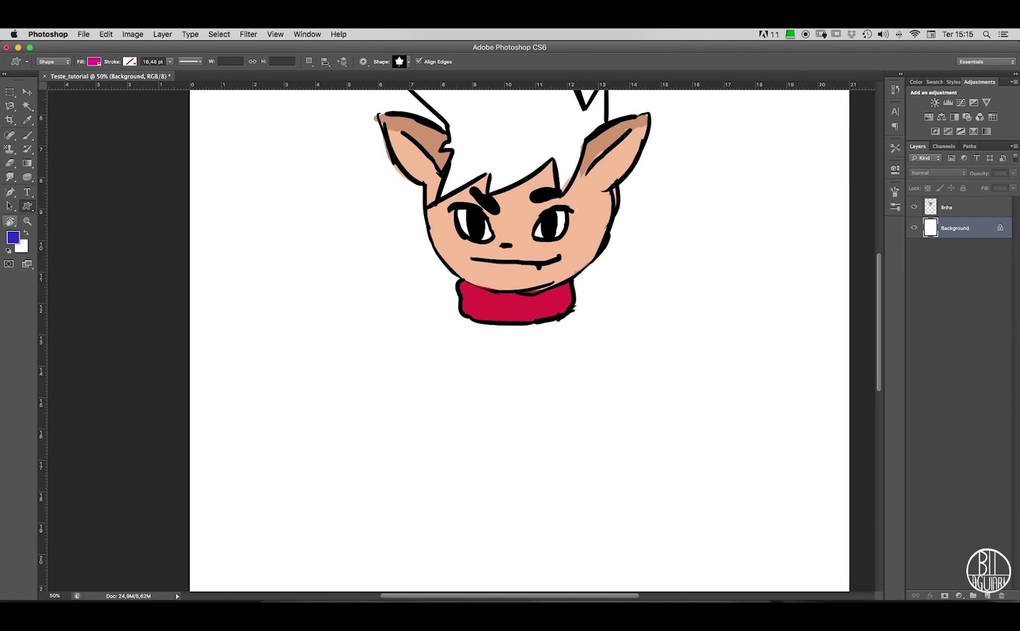
Try rotating the canvas around the character with the Rotate View tool.
click(10, 222)
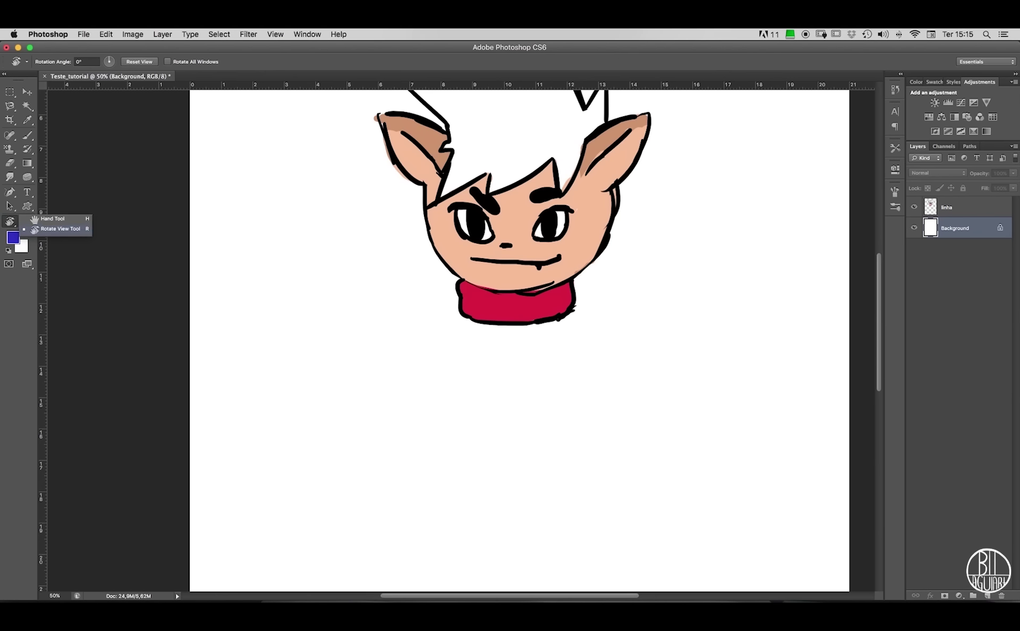
click(60, 229)
mouse_move(558, 266)
mouse_down()
mouse_move(399, 239)
mouse_move(372, 399)
mouse_up()
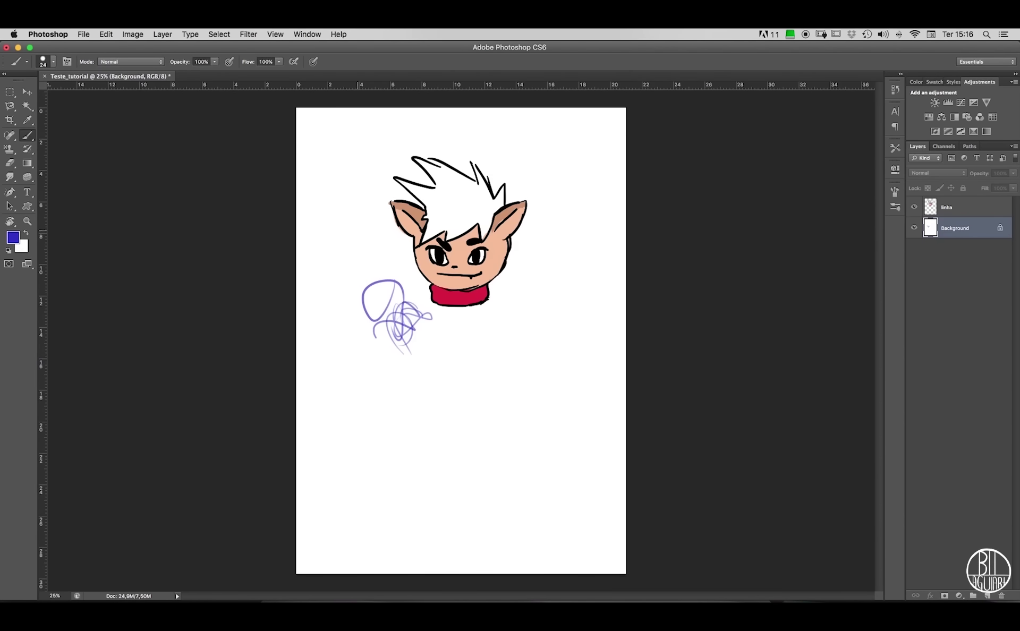
Zoom in to 100% and examine the character's face, ear, collar and the blue scribbles beside it.
key(z)
key(ctrl+plus)
key(ctrl+plus)
key(ctrl+plus)
key(ctrl+plus)
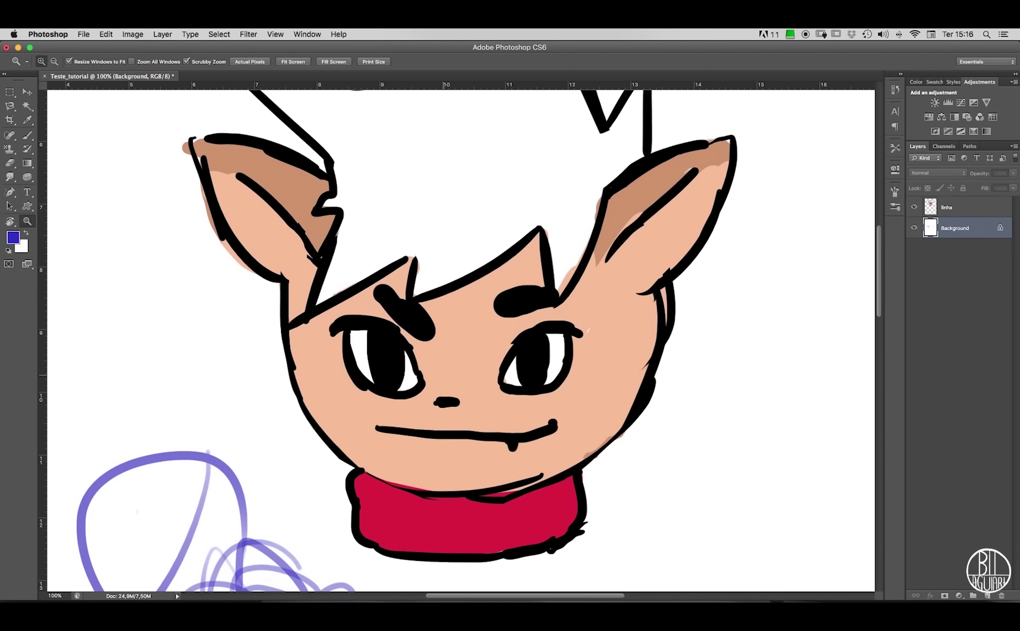
scroll(462, 340, right, 5)
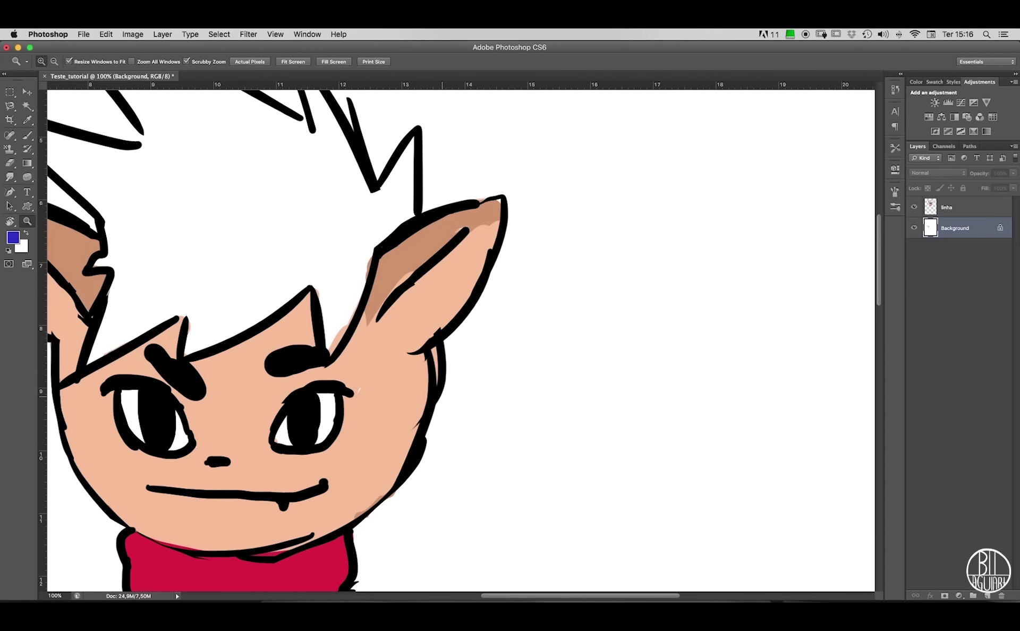
scroll(461, 340, down, 5)
scroll(461, 340, down, 5)
scroll(462, 340, left, 2)
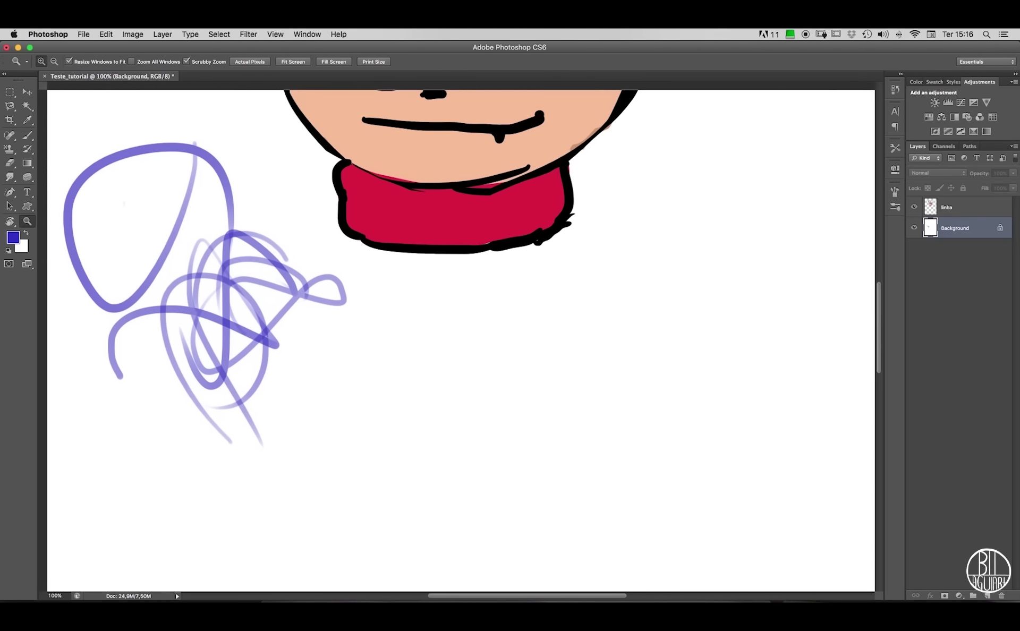
scroll(461, 340, up, 10)
scroll(461, 340, right, 1)
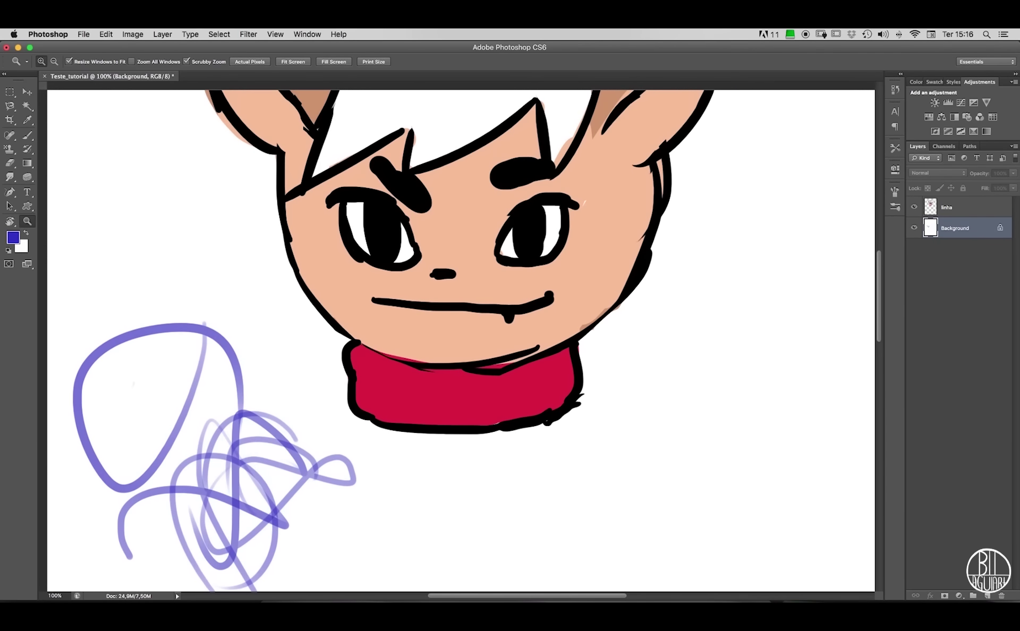